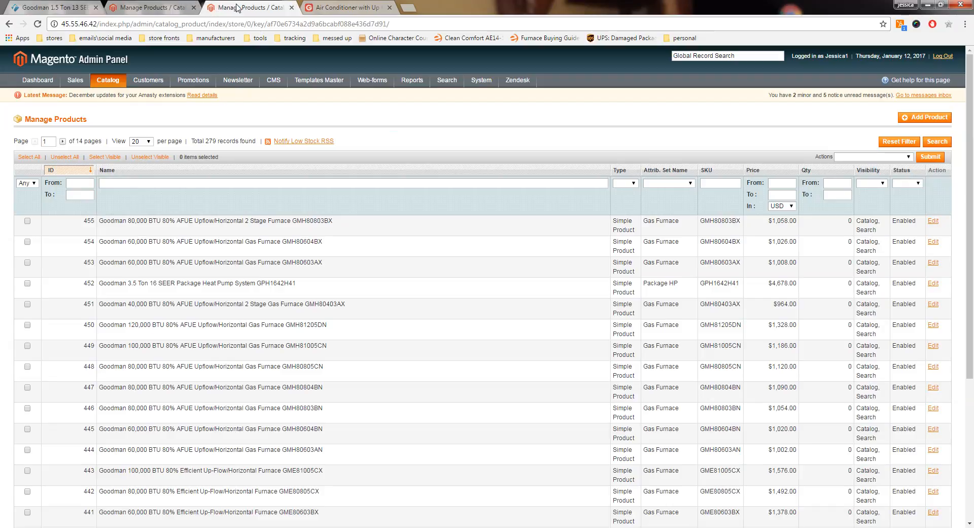
Step: On the Furnace Outlet store, open the 40,000 BTU Gas Furnace Systems category within the 1.5 Ton Air Conditioner Systems with gas furnace
{"action": "left_click", "coordinate": [347, 8]}
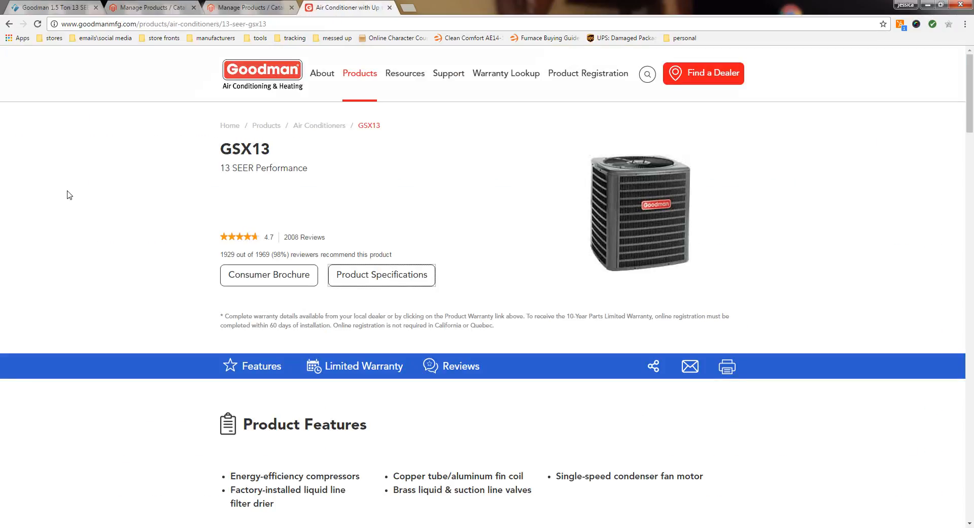
{"action": "left_click", "coordinate": [65, 5]}
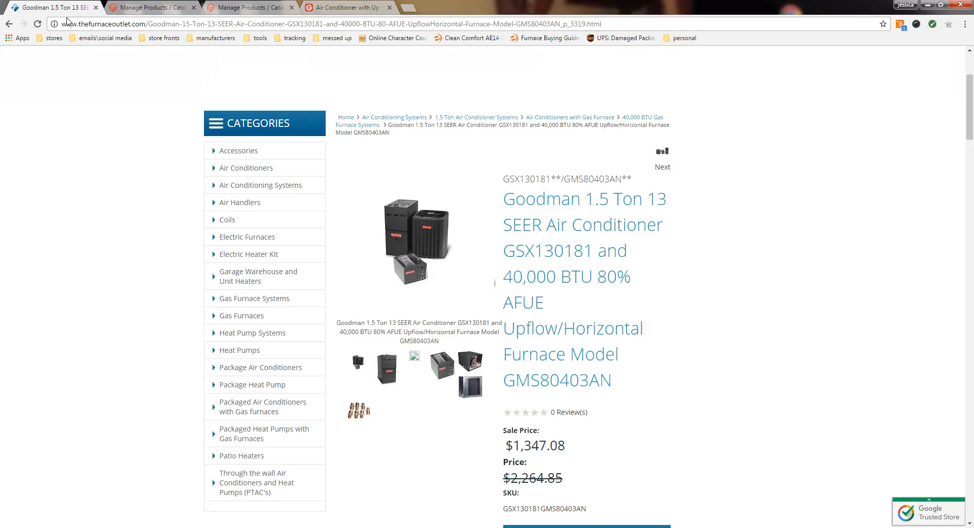
{"action": "mouse_move", "coordinate": [274, 195]}
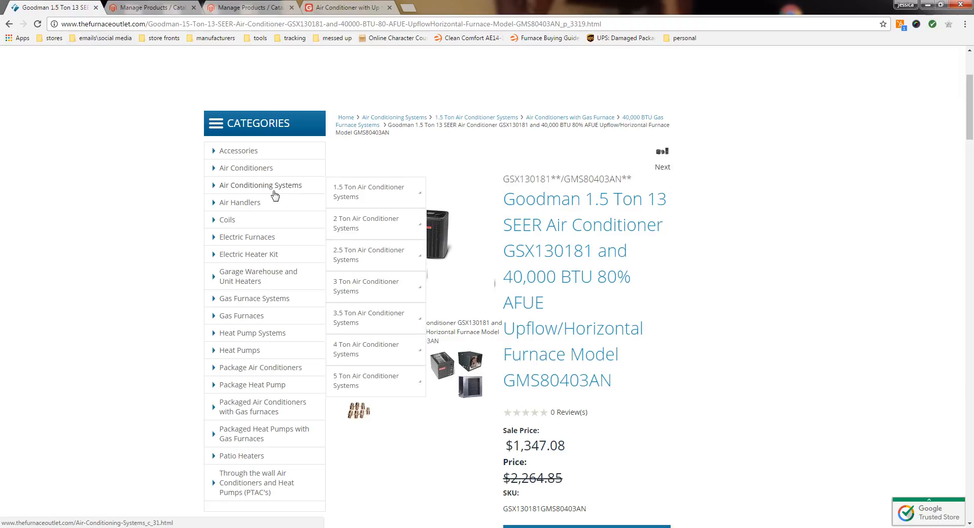
{"action": "mouse_move", "coordinate": [387, 200]}
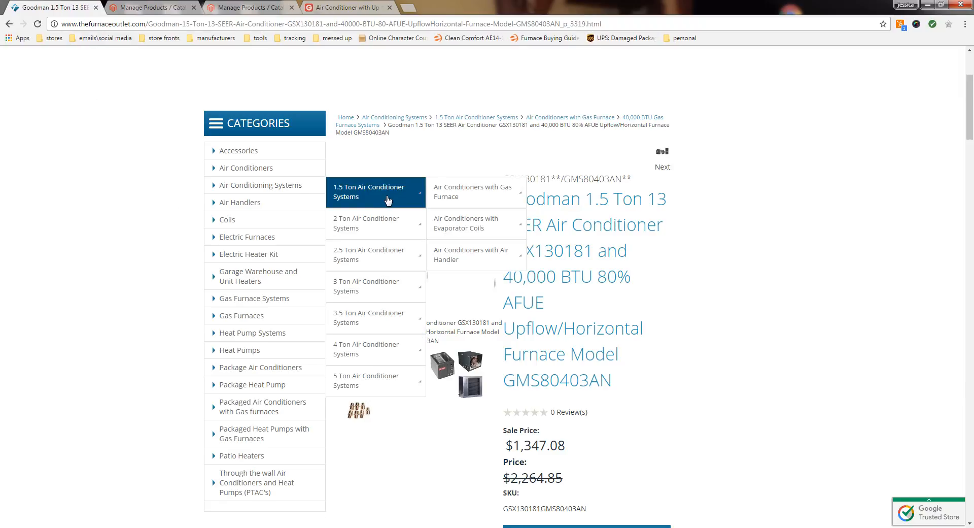
{"action": "mouse_move", "coordinate": [437, 198]}
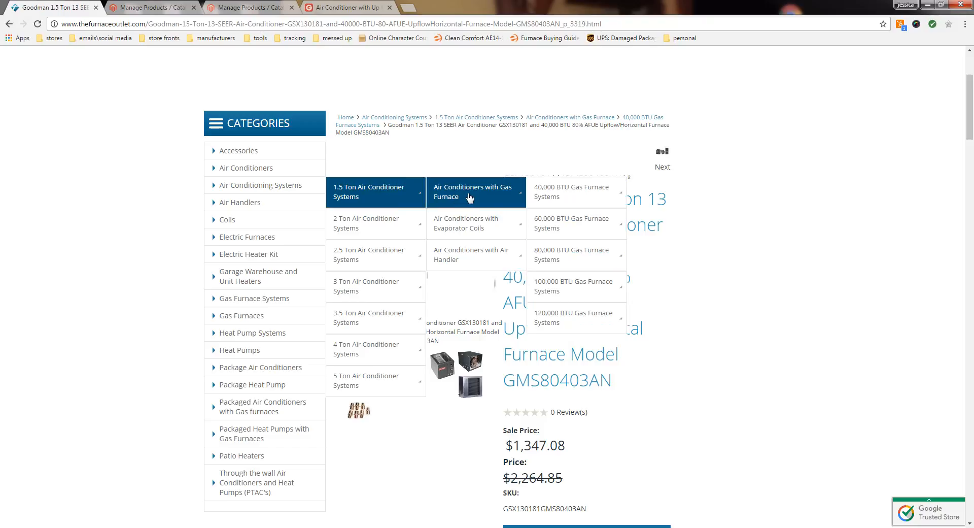
{"action": "mouse_move", "coordinate": [592, 193]}
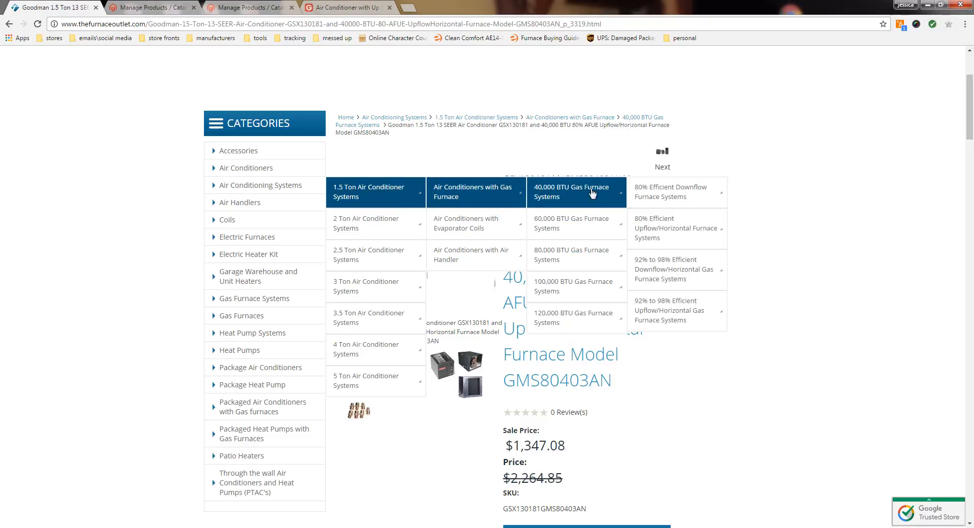
{"action": "mouse_move", "coordinate": [690, 193]}
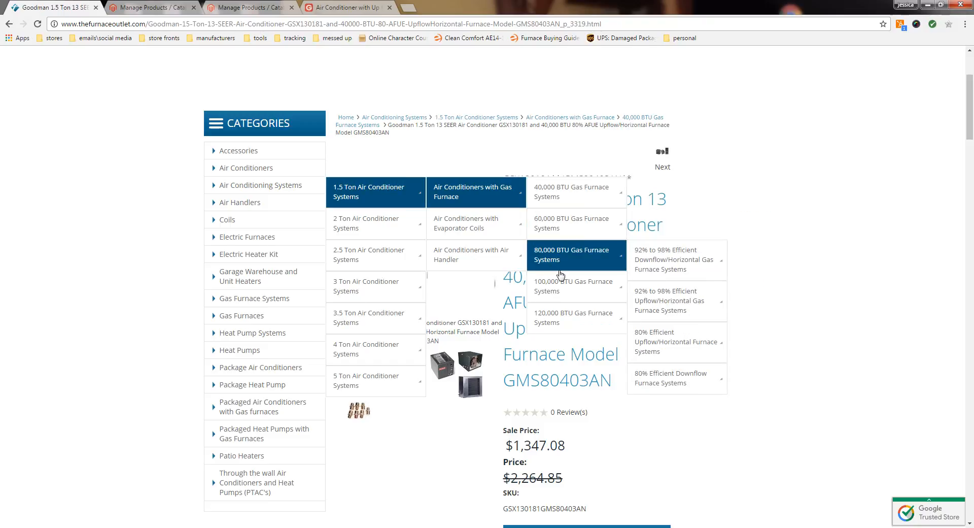
{"action": "left_click", "coordinate": [580, 196]}
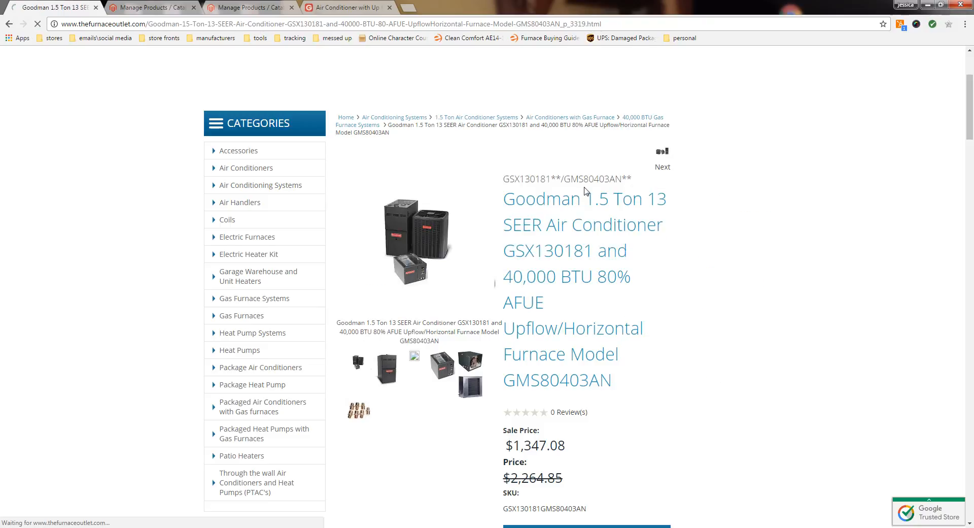
Step: Sort the category by Price: Low to High and open the GSX130181 and 40,000 BTU 80% AFUE Upflow/Horizontal Furnace bundle
{"action": "scroll", "coordinate": [622, 269], "scroll_direction": "down", "scroll_amount": 6}
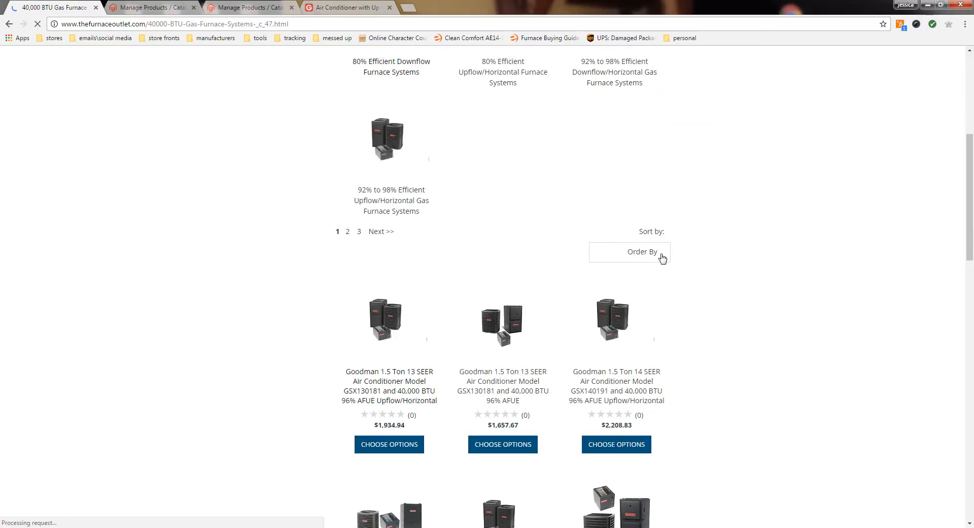
{"action": "left_click", "coordinate": [661, 257]}
{"action": "left_click", "coordinate": [641, 278]}
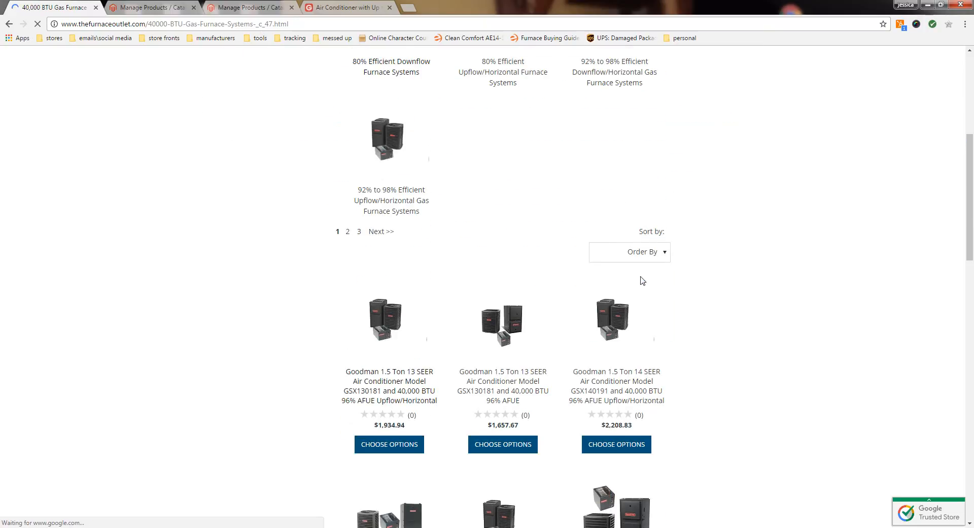
{"action": "scroll", "coordinate": [562, 203], "scroll_direction": "down", "scroll_amount": 5}
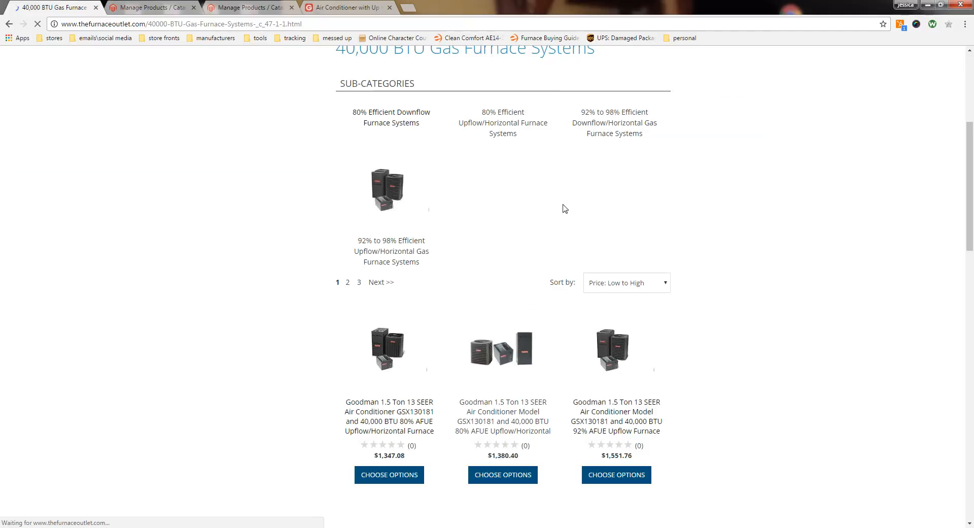
{"action": "scroll", "coordinate": [373, 256], "scroll_direction": "down", "scroll_amount": 3}
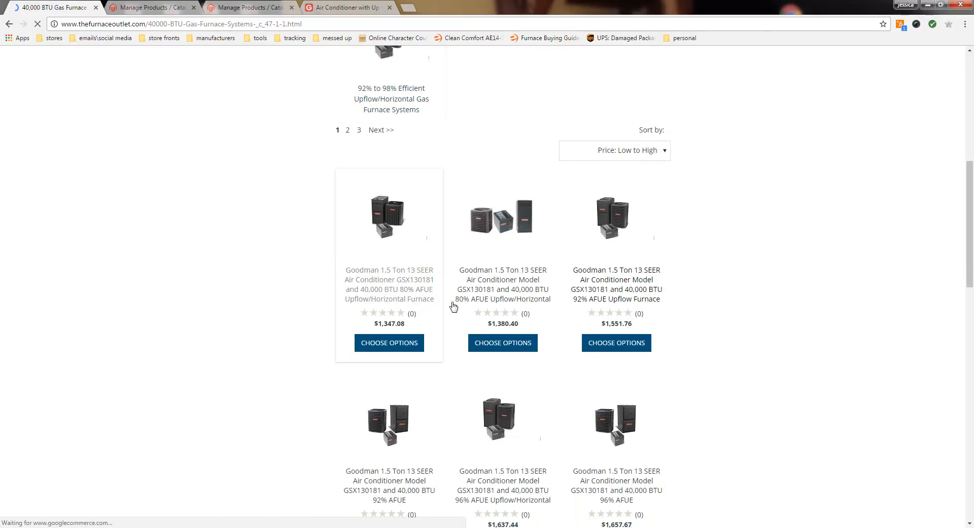
{"action": "left_click", "coordinate": [416, 239]}
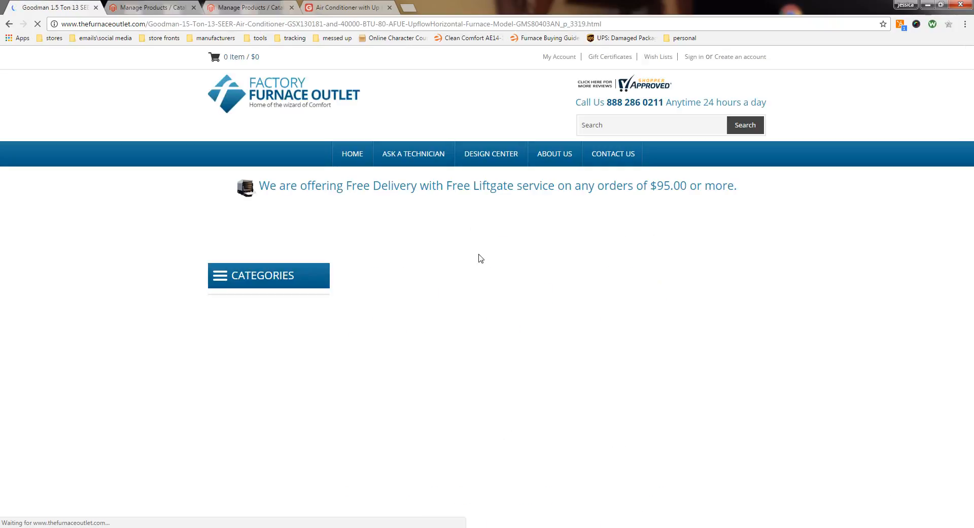
Step: Review the bundle's product page and the choices offered for its Coil option, leaving the option unset
{"action": "scroll", "coordinate": [564, 266], "scroll_direction": "down", "scroll_amount": 5}
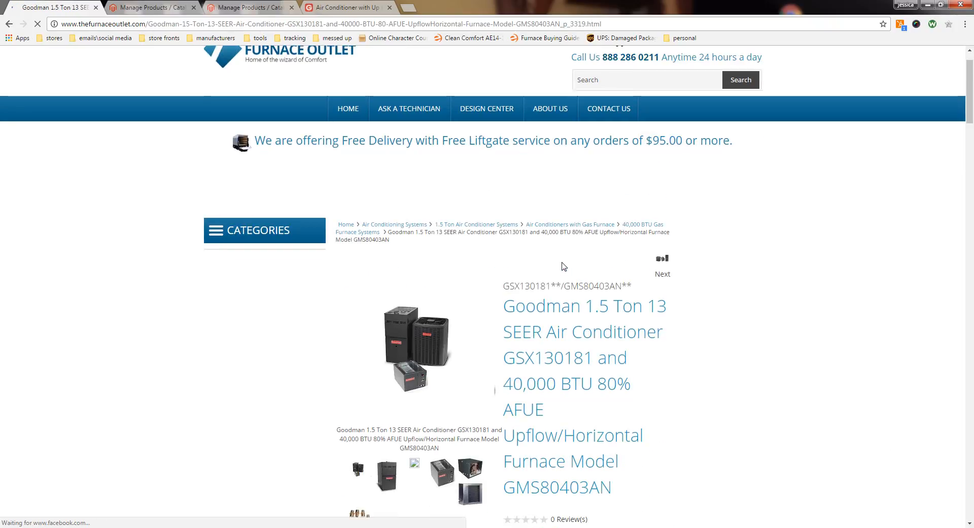
{"action": "scroll", "coordinate": [563, 264], "scroll_direction": "down", "scroll_amount": 1}
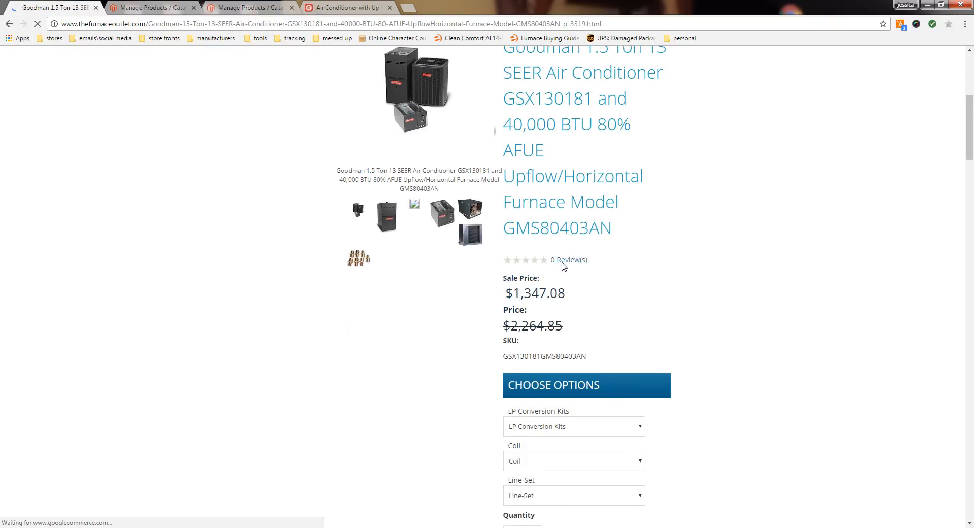
{"action": "scroll", "coordinate": [573, 265], "scroll_direction": "down", "scroll_amount": 1}
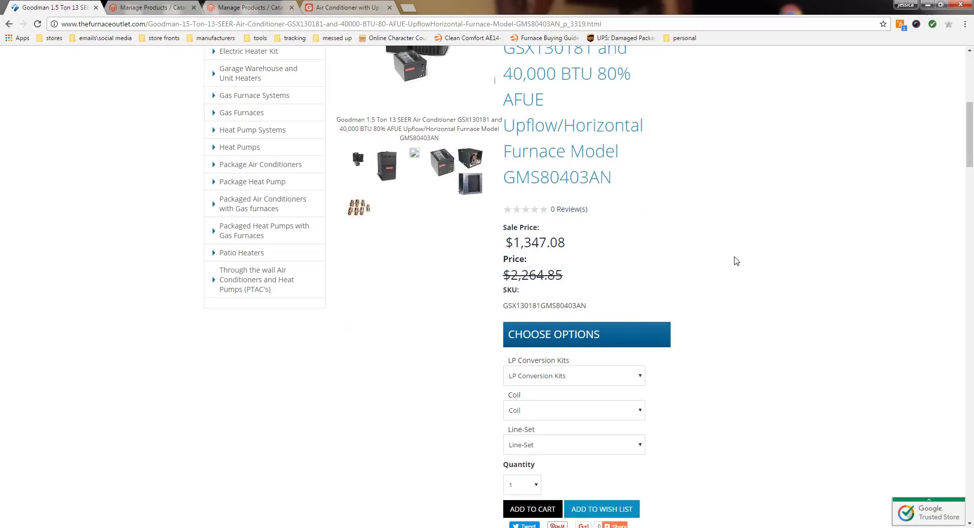
{"action": "left_click", "coordinate": [643, 410]}
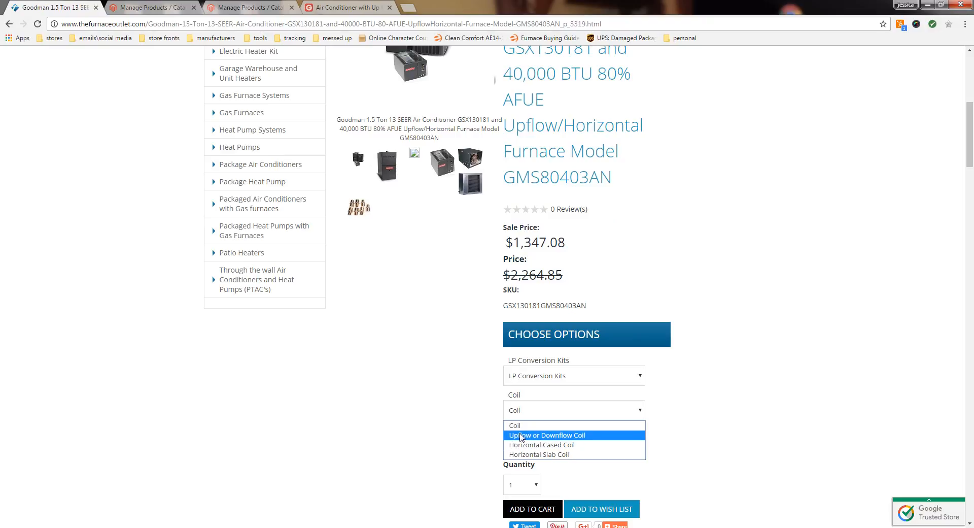
{"action": "left_click", "coordinate": [416, 452]}
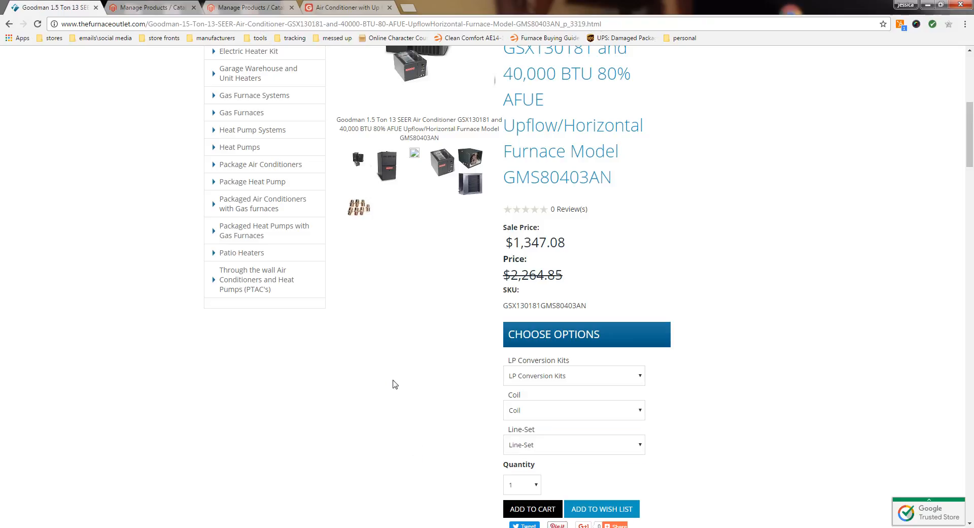
{"action": "scroll", "coordinate": [713, 205], "scroll_direction": "up", "scroll_amount": 2}
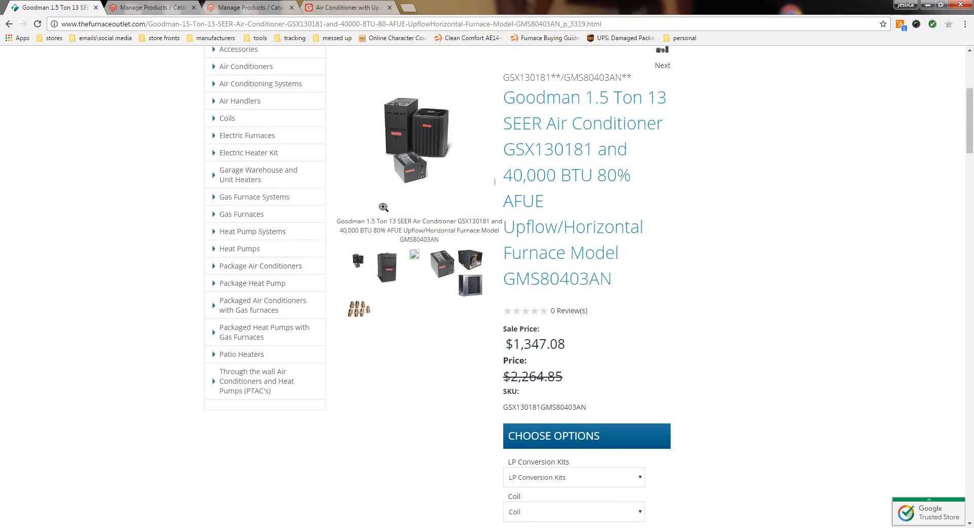
Step: Switch to the Magento admin and create a new product with attribute set Bundles with Gas and type Bundle Product
{"action": "left_click", "coordinate": [147, 8]}
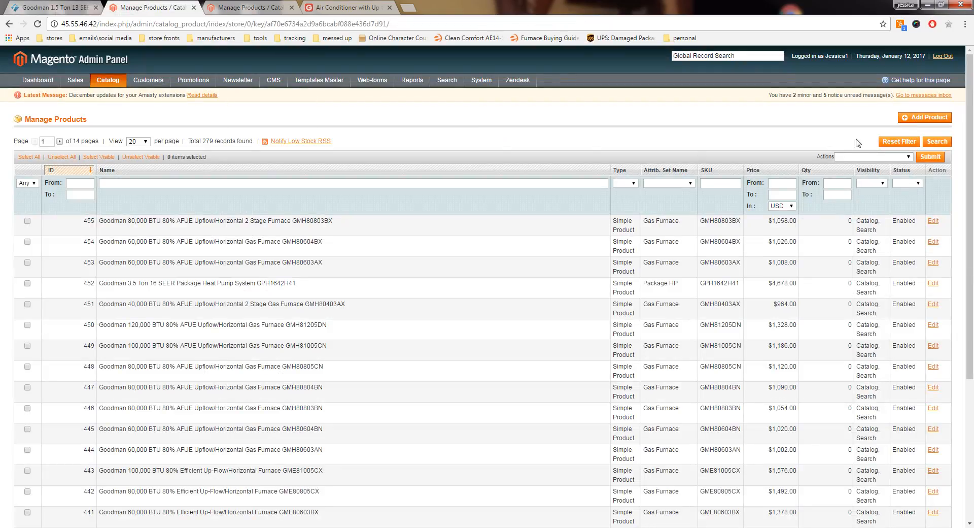
{"action": "left_click", "coordinate": [919, 118]}
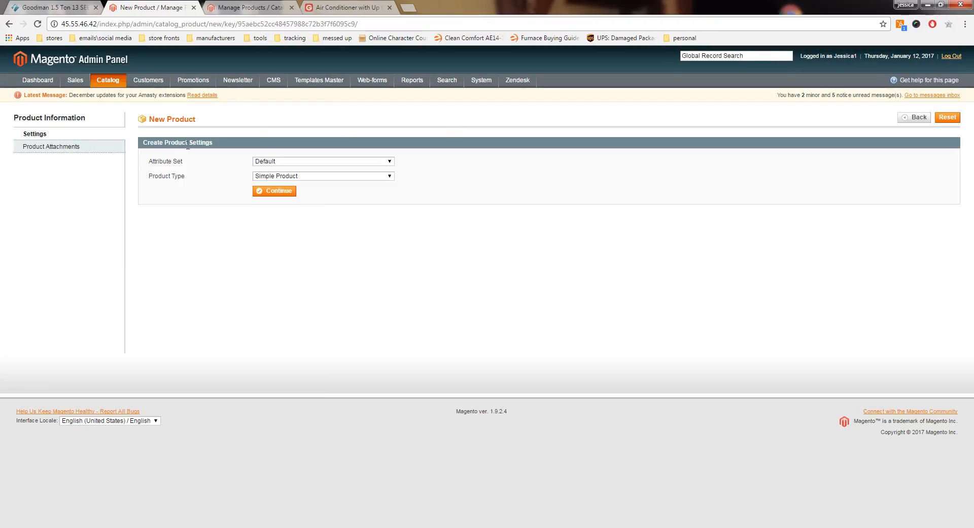
{"action": "left_click", "coordinate": [293, 162]}
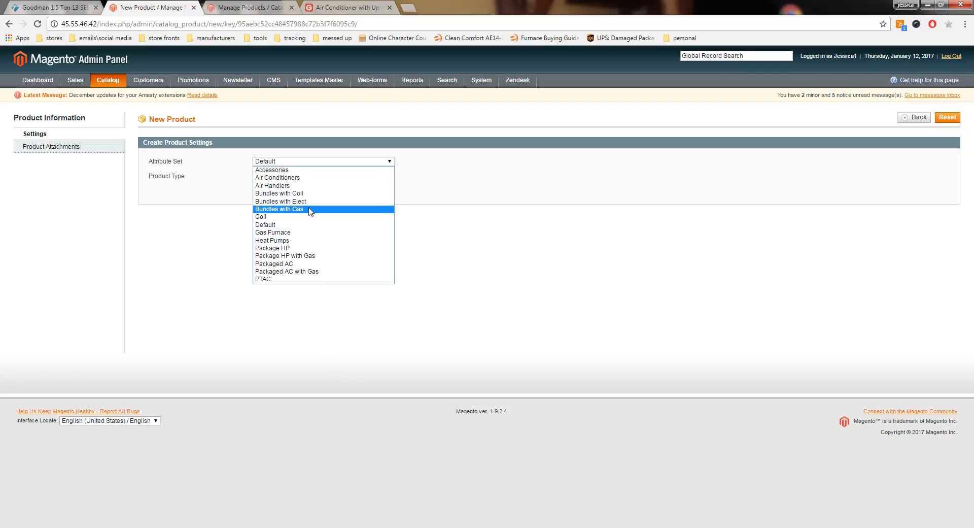
{"action": "left_click", "coordinate": [278, 209]}
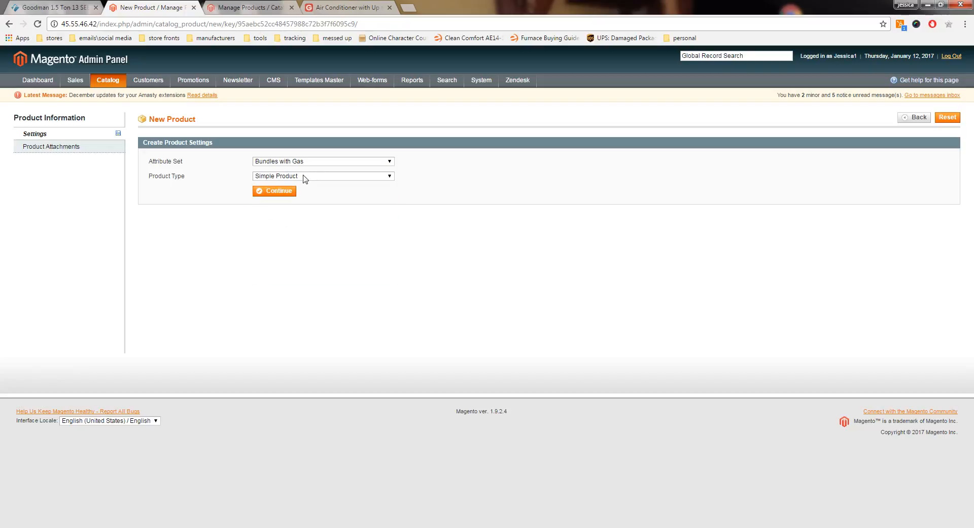
{"action": "left_click", "coordinate": [301, 177]}
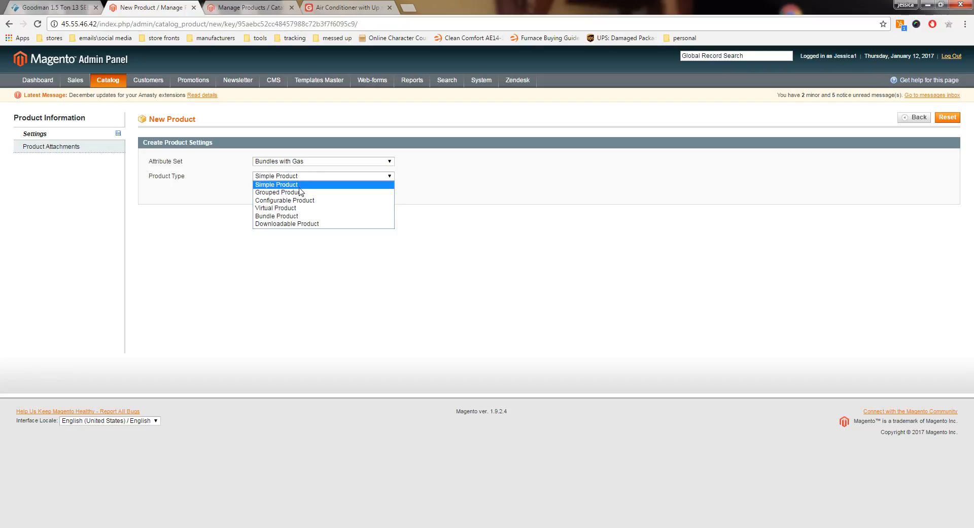
{"action": "left_click", "coordinate": [300, 217]}
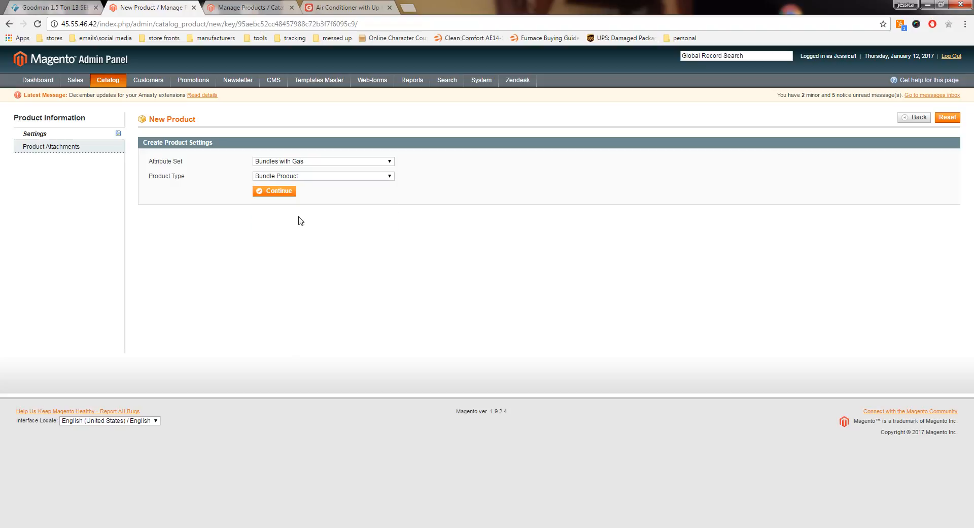
{"action": "left_click", "coordinate": [255, 193]}
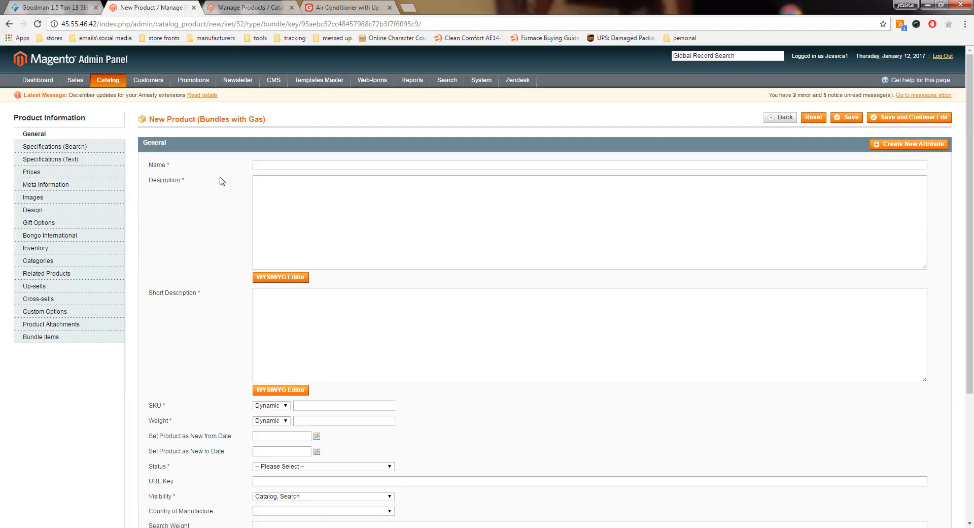
Step: Return to the Furnace Outlet product page and examine the air conditioner model number within the bundle's SKU
{"action": "left_click", "coordinate": [70, 7]}
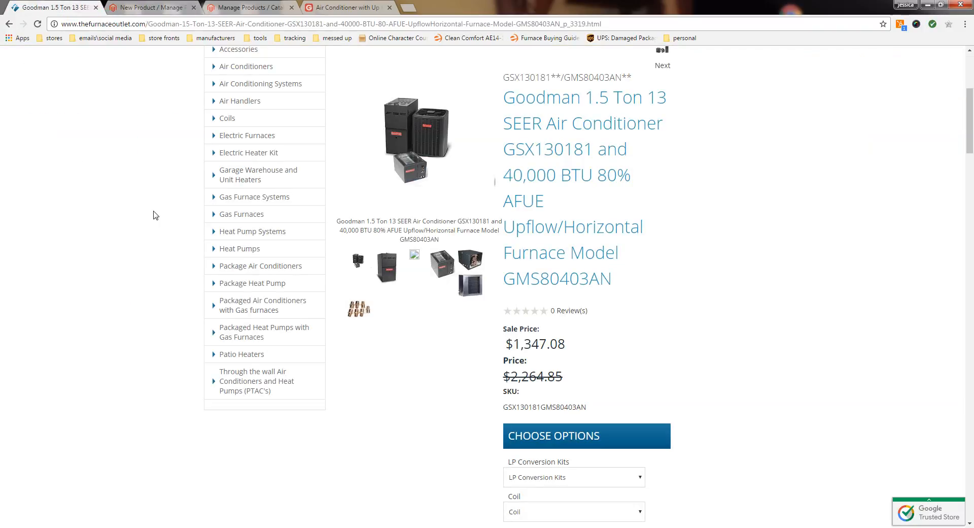
{"action": "left_click_drag", "start_coordinate": [530, 407], "coordinate": [505, 407]}
{"action": "left_click", "coordinate": [536, 403]}
{"action": "right_click", "coordinate": [506, 407]}
{"action": "left_click", "coordinate": [536, 416]}
Step: On the Goodman website, browse the Air Conditioners range and open the GSX13 product page
{"action": "left_click", "coordinate": [350, 6]}
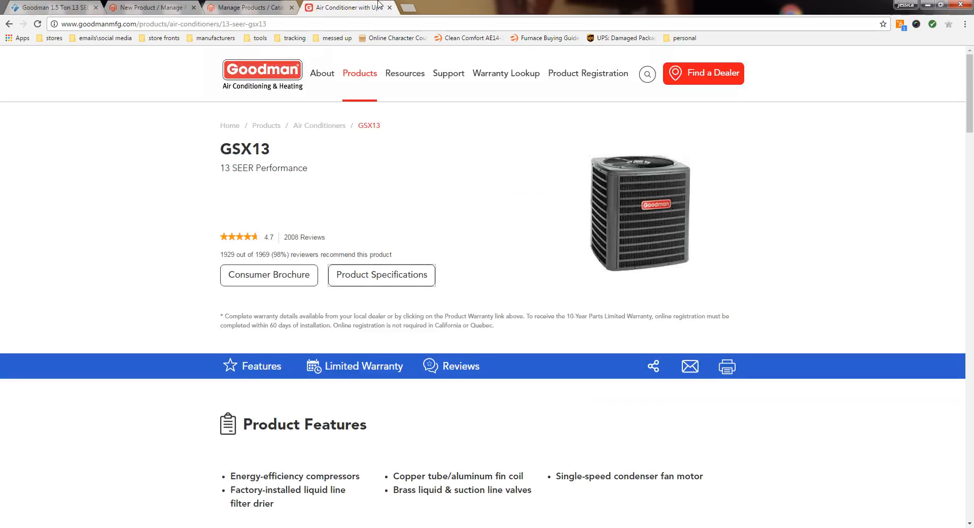
{"action": "mouse_move", "coordinate": [364, 81]}
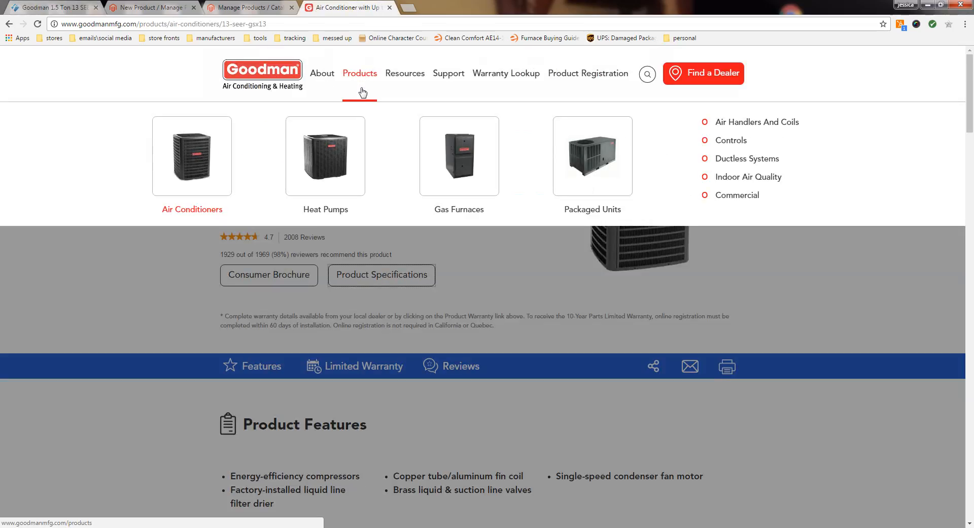
{"action": "left_click", "coordinate": [197, 159]}
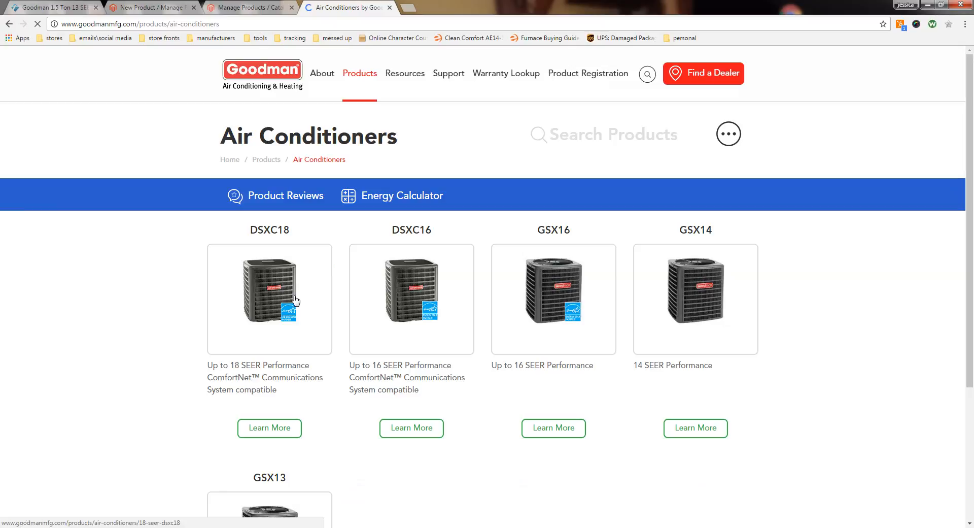
{"action": "scroll", "coordinate": [145, 280], "scroll_direction": "down", "scroll_amount": 4}
{"action": "scroll", "coordinate": [144, 280], "scroll_direction": "down", "scroll_amount": 1}
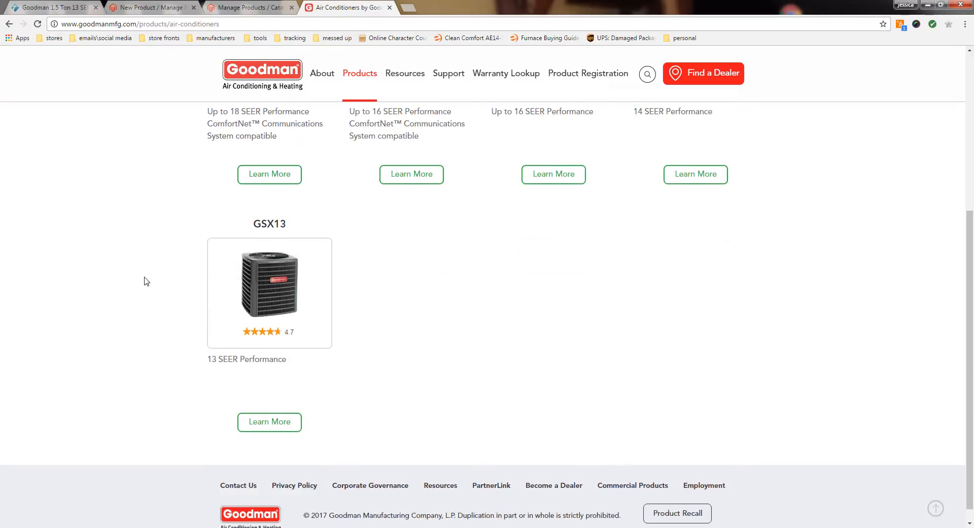
{"action": "left_click", "coordinate": [270, 289]}
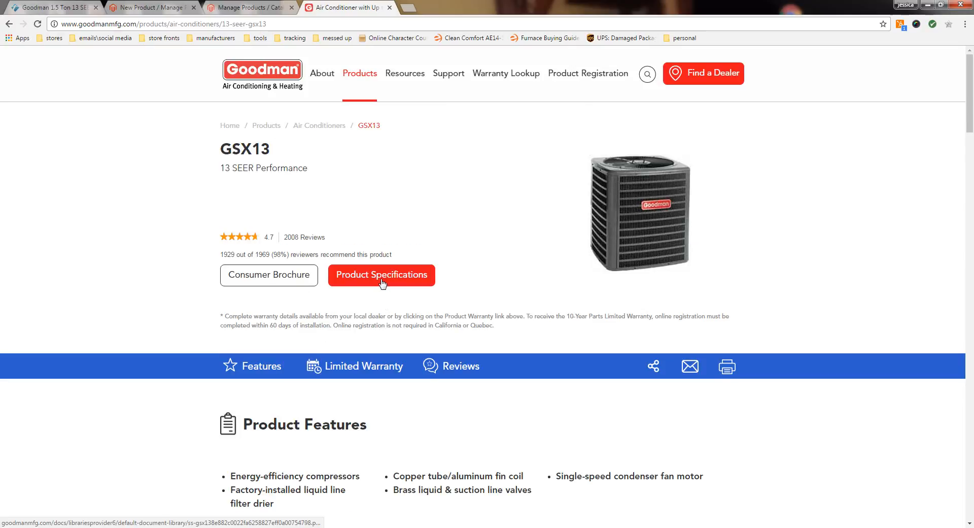
Step: Open the GSX13 product specifications PDF and look through its expanded cooling data pages
{"action": "left_click", "coordinate": [379, 277]}
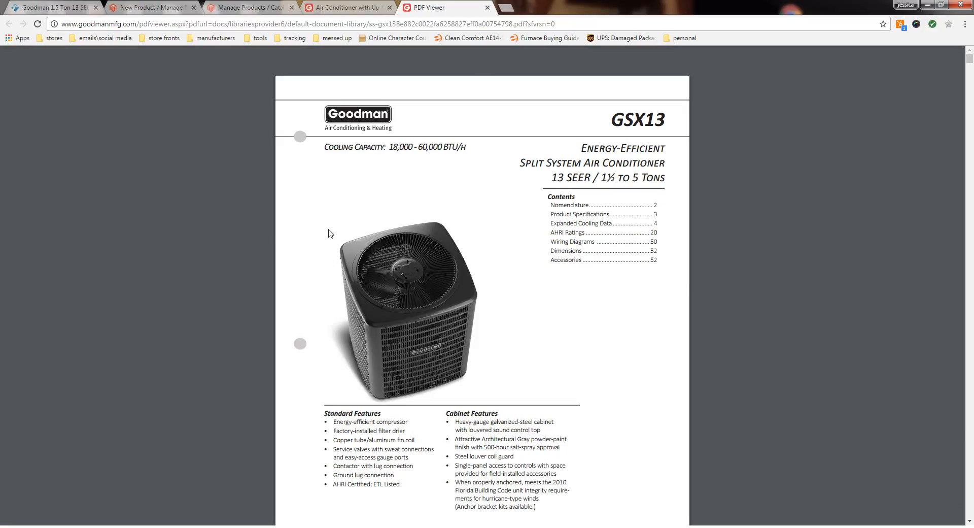
{"action": "scroll", "coordinate": [435, 224], "scroll_direction": "down", "scroll_amount": 20}
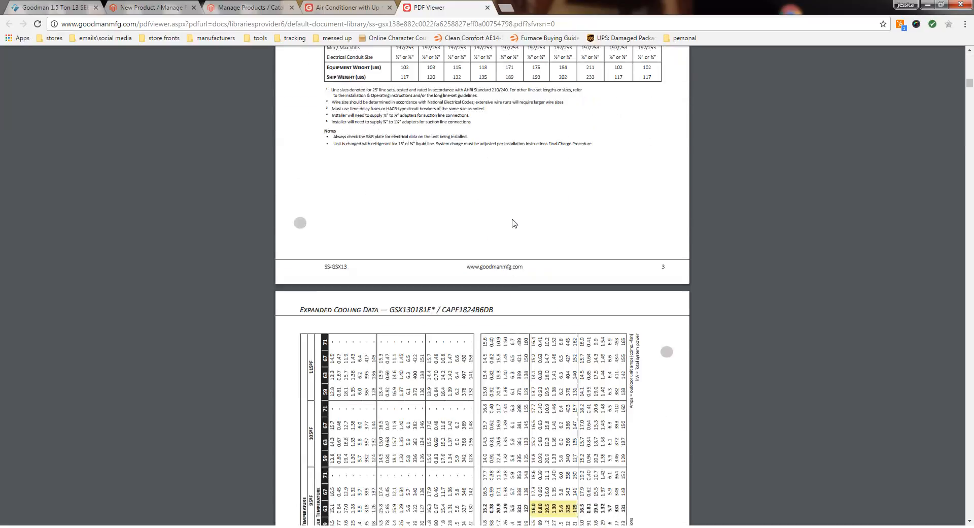
{"action": "scroll", "coordinate": [513, 223], "scroll_direction": "down", "scroll_amount": 20}
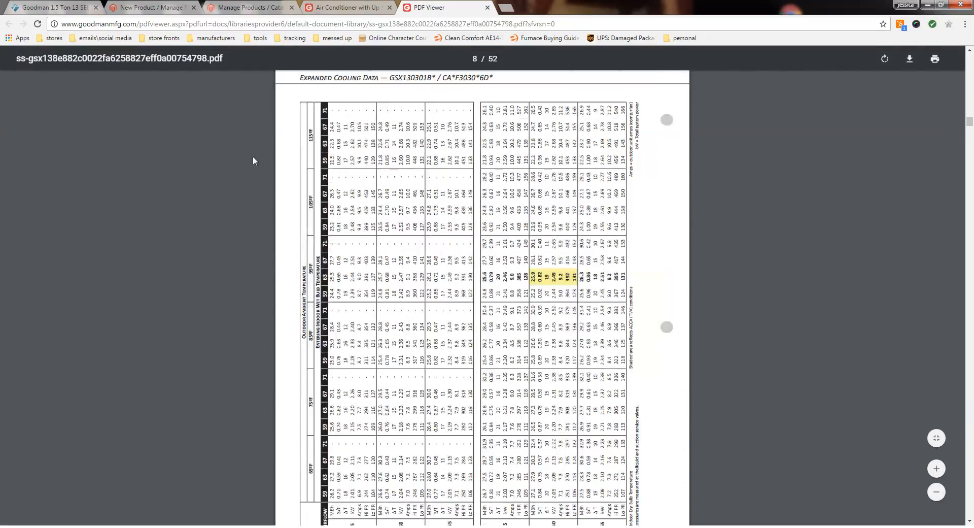
{"action": "scroll", "coordinate": [253, 161], "scroll_direction": "down", "scroll_amount": 14}
Step: Paste the copied model number GSX130181 over the PDF's web address as a reference, without running a search
{"action": "left_click", "coordinate": [89, 24]}
{"action": "right_click", "coordinate": [91, 26]}
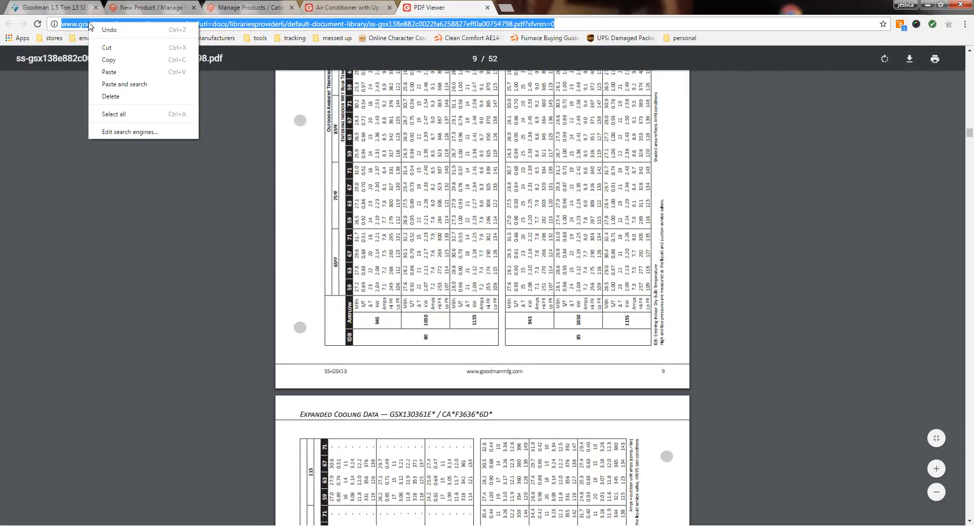
{"action": "left_click", "coordinate": [109, 71]}
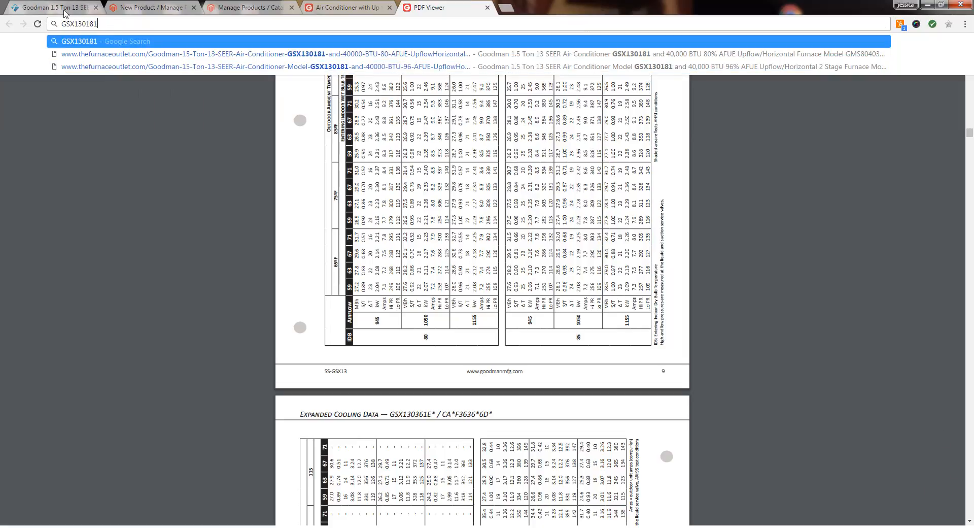
{"action": "left_click", "coordinate": [130, 289]}
Step: Find the start of the AHRI Ratings table on page 20 of the specifications PDF
{"action": "scroll", "coordinate": [144, 176], "scroll_direction": "down", "scroll_amount": 20}
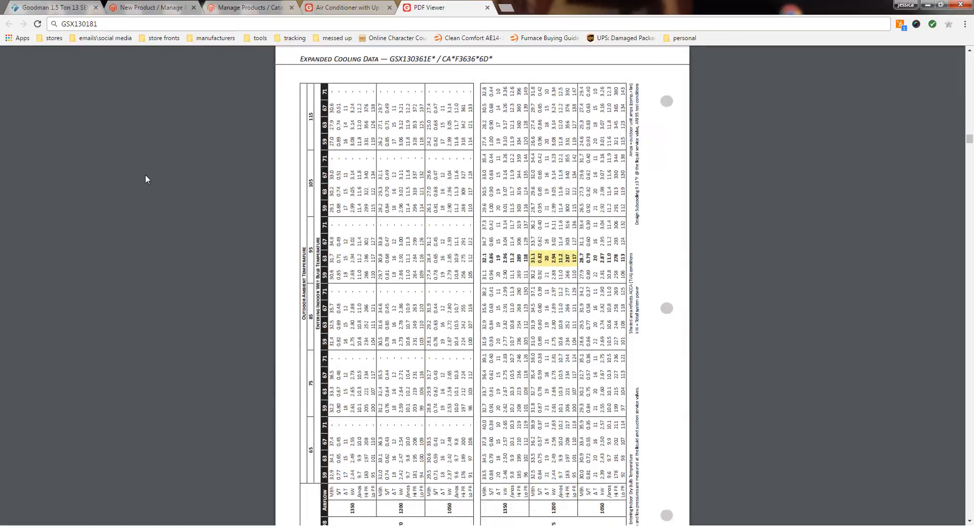
{"action": "scroll", "coordinate": [138, 195], "scroll_direction": "down", "scroll_amount": 20}
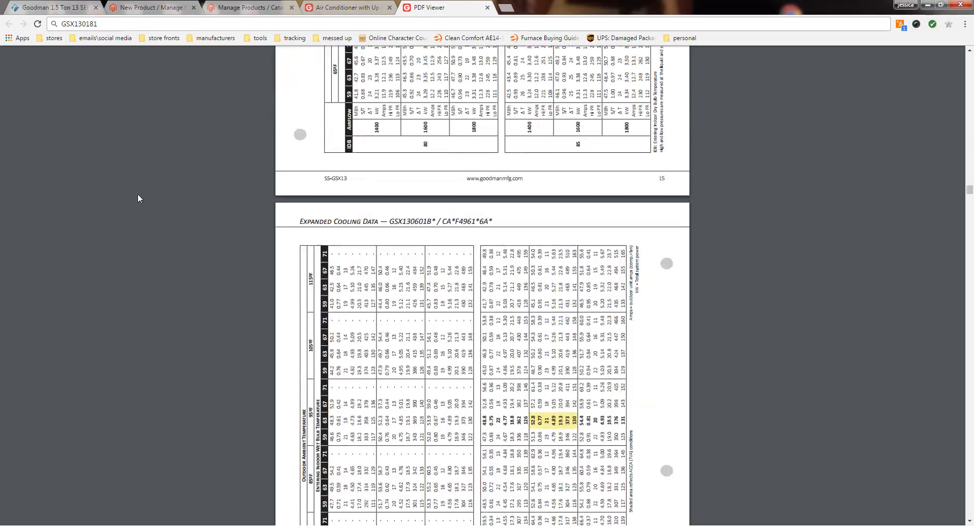
{"action": "scroll", "coordinate": [183, 224], "scroll_direction": "down", "scroll_amount": 14}
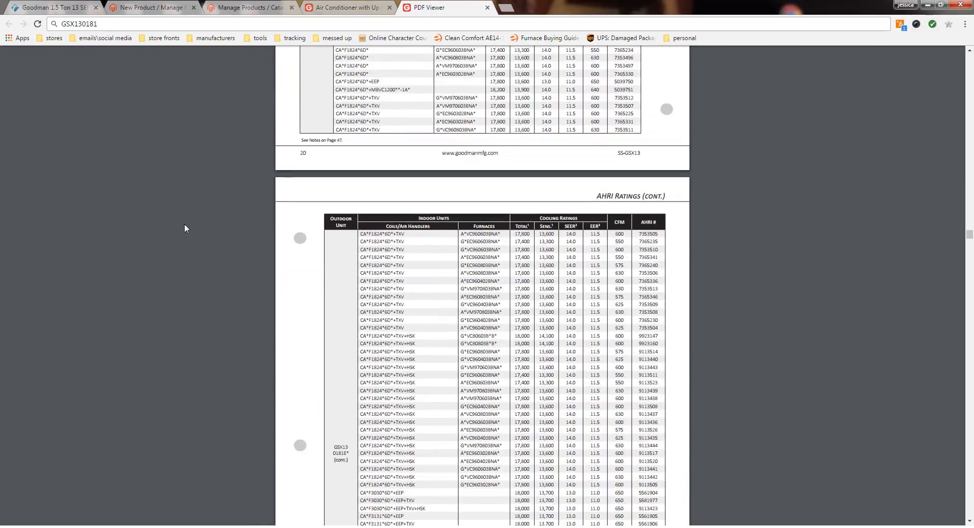
{"action": "scroll", "coordinate": [184, 223], "scroll_direction": "up", "scroll_amount": 8}
{"action": "scroll", "coordinate": [184, 223], "scroll_direction": "up", "scroll_amount": 3}
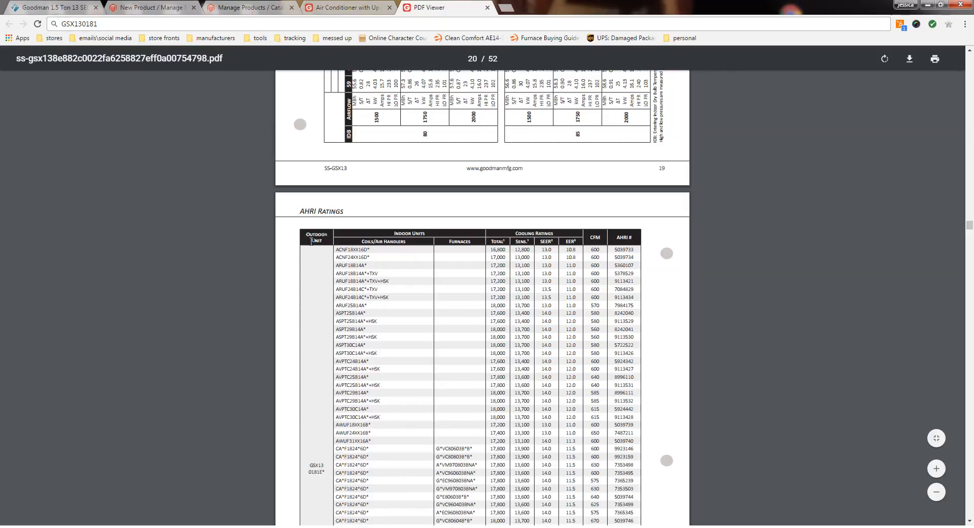
Step: Examine the outdoor unit, coil and furnace columns of the AHRI Ratings table for the GSX130181E* unit
{"action": "scroll", "coordinate": [314, 255], "scroll_direction": "down", "scroll_amount": 4}
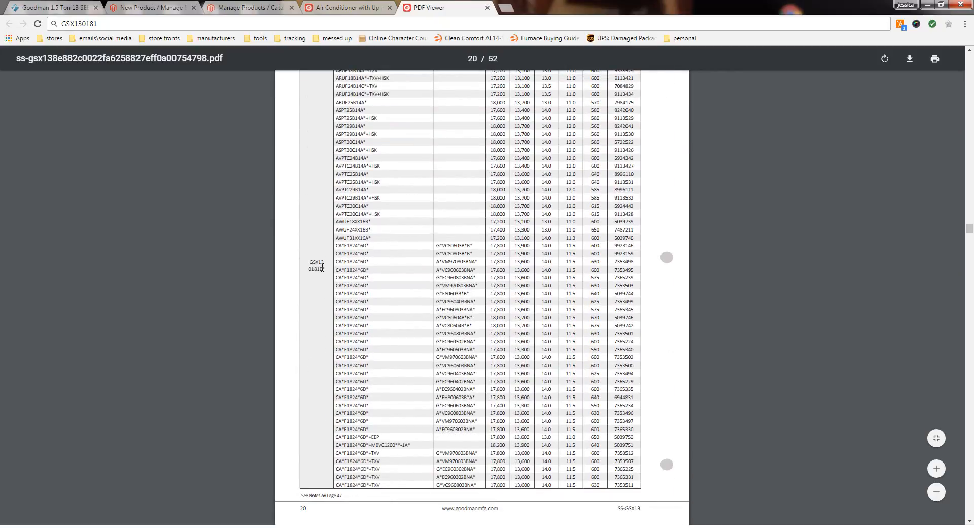
{"action": "left_click_drag", "start_coordinate": [322, 267], "coordinate": [306, 265]}
{"action": "left_click", "coordinate": [313, 230]}
{"action": "scroll", "coordinate": [303, 226], "scroll_direction": "up", "scroll_amount": 2}
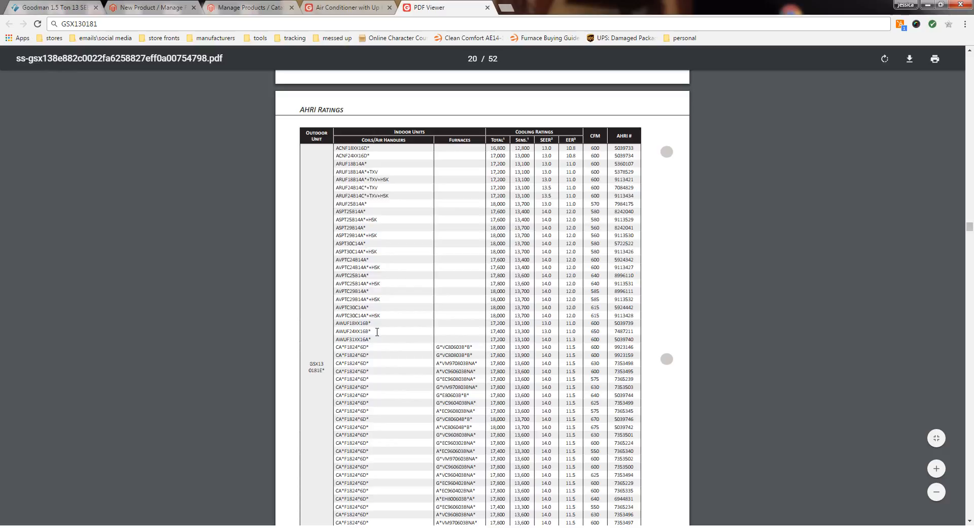
{"action": "scroll", "coordinate": [377, 332], "scroll_direction": "down", "scroll_amount": 3}
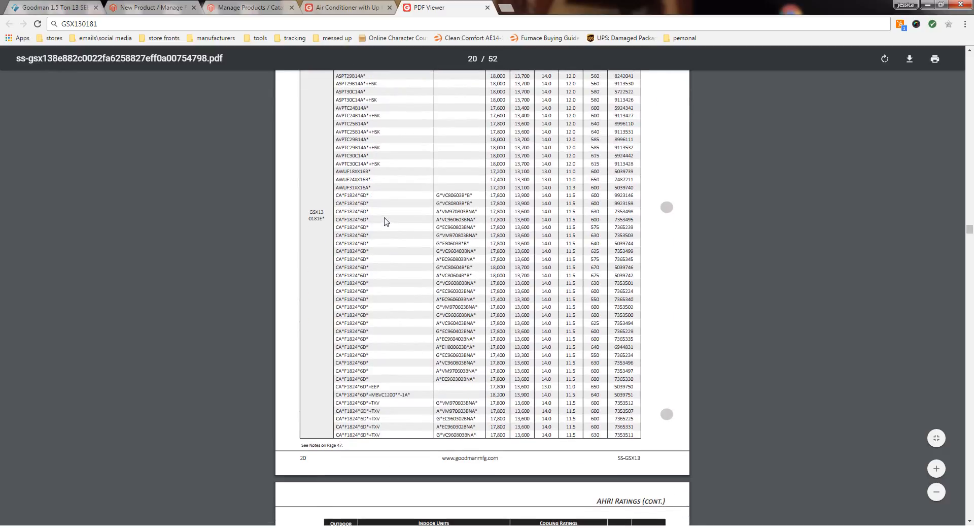
{"action": "scroll", "coordinate": [386, 221], "scroll_direction": "up", "scroll_amount": 1}
{"action": "scroll", "coordinate": [385, 221], "scroll_direction": "down", "scroll_amount": 1}
{"action": "scroll", "coordinate": [385, 224], "scroll_direction": "up", "scroll_amount": 2}
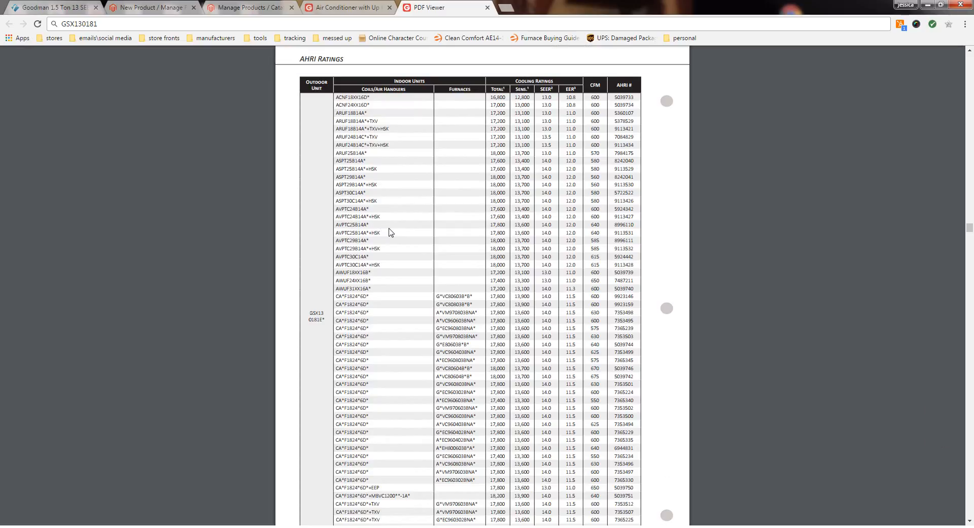
{"action": "scroll", "coordinate": [390, 232], "scroll_direction": "down", "scroll_amount": 2}
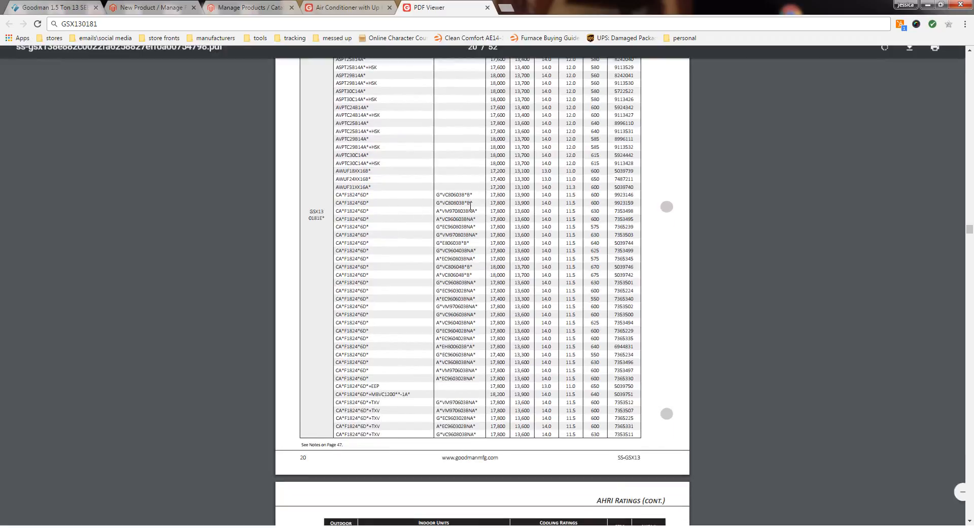
{"action": "scroll", "coordinate": [470, 205], "scroll_direction": "up", "scroll_amount": 1}
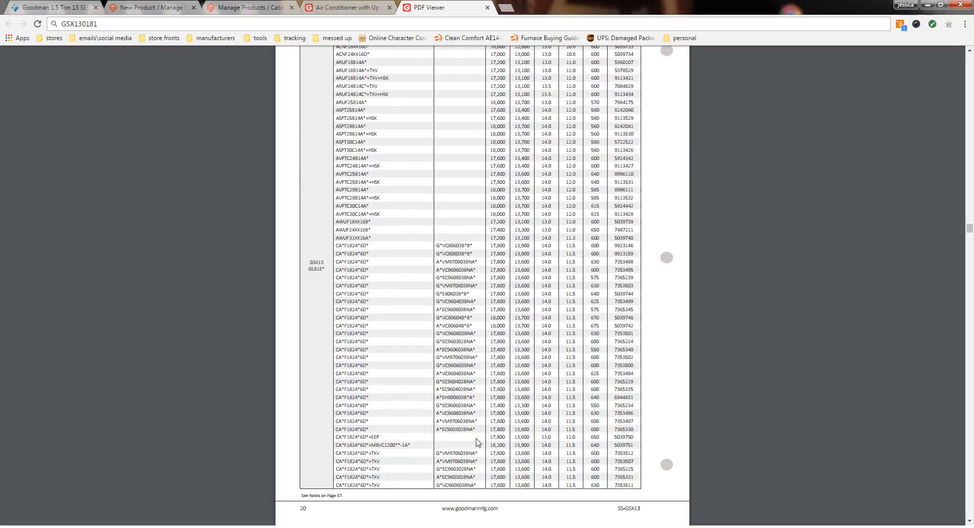
Step: Examine how the CA*F1824*6D* coil entries with the +EEP, +MBVC1200**-1A* and +TXV suffixes differ in the AHRI table
{"action": "left_click_drag", "start_coordinate": [379, 435], "coordinate": [333, 437]}
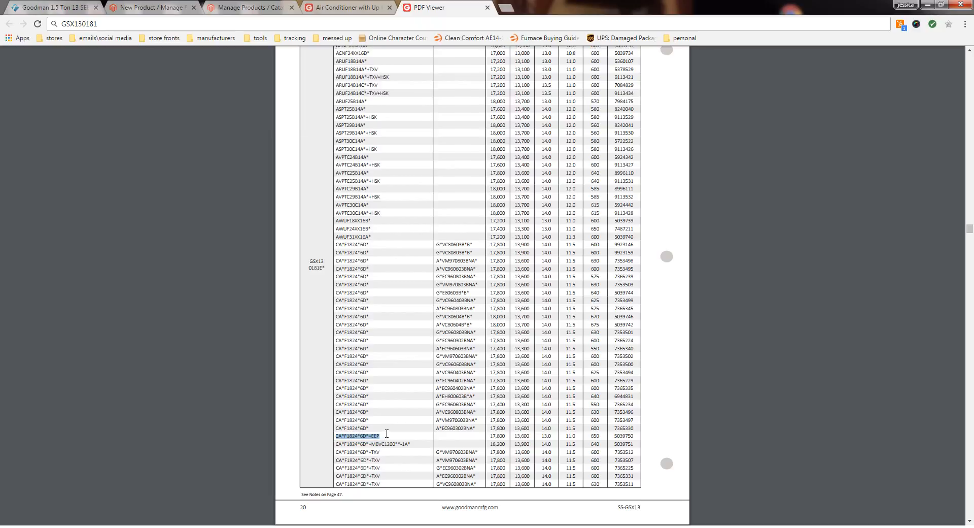
{"action": "scroll", "coordinate": [399, 432], "scroll_direction": "down", "scroll_amount": 1}
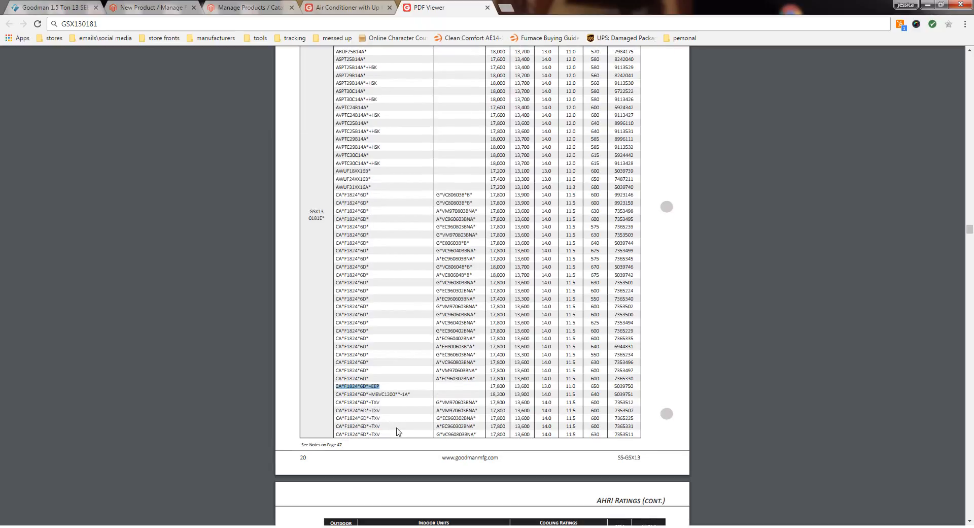
{"action": "left_click", "coordinate": [345, 387]}
{"action": "left_click_drag", "start_coordinate": [397, 394], "coordinate": [330, 394]}
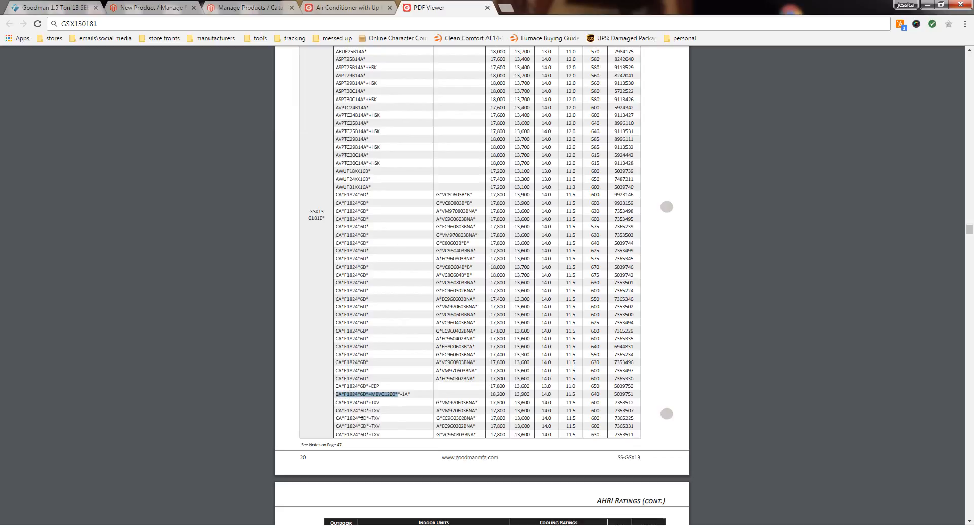
{"action": "mouse_move", "coordinate": [369, 386]}
{"action": "left_mouse_down"}
{"action": "mouse_move", "coordinate": [332, 387]}
{"action": "mouse_move", "coordinate": [373, 383]}
{"action": "left_mouse_up"}
{"action": "left_click", "coordinate": [385, 384]}
{"action": "left_click", "coordinate": [348, 383]}
{"action": "left_click_drag", "start_coordinate": [379, 402], "coordinate": [370, 402]}
{"action": "left_click", "coordinate": [406, 392]}
{"action": "left_click_drag", "start_coordinate": [367, 385], "coordinate": [334, 386]}
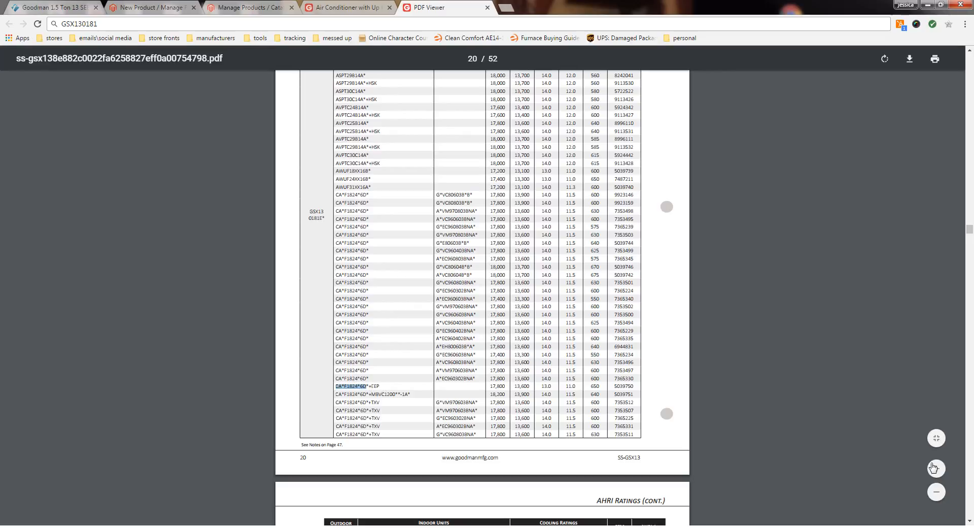
Step: Enlarge the AHRI table and compare the CA*F1824*6D*+EEP coil number with the letter A in the store page's furnace model GMS80403AN
{"action": "left_click", "coordinate": [937, 468]}
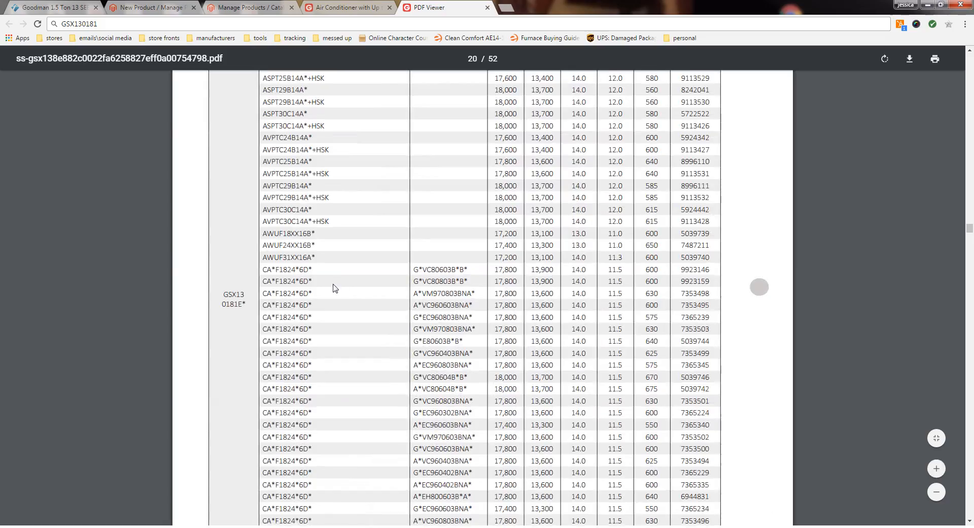
{"action": "scroll", "coordinate": [333, 284], "scroll_direction": "down", "scroll_amount": 4}
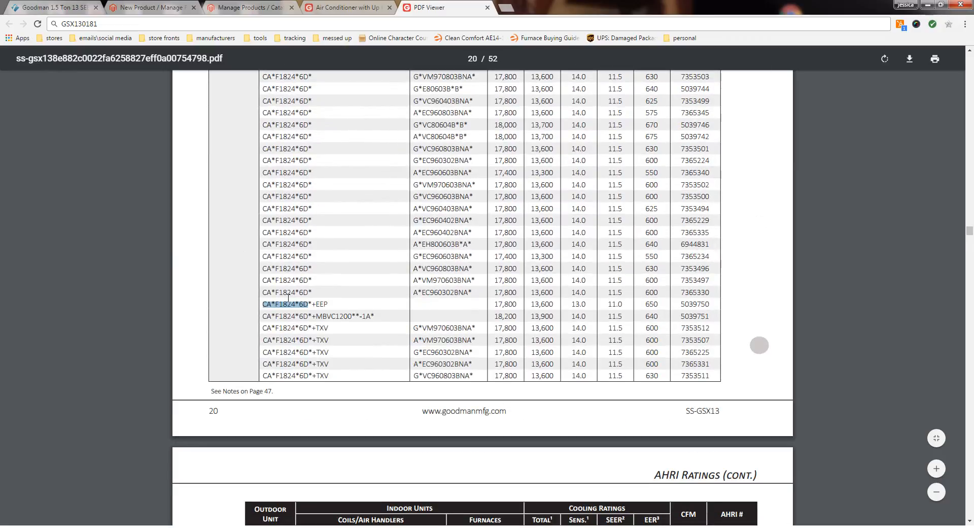
{"action": "left_click", "coordinate": [288, 299]}
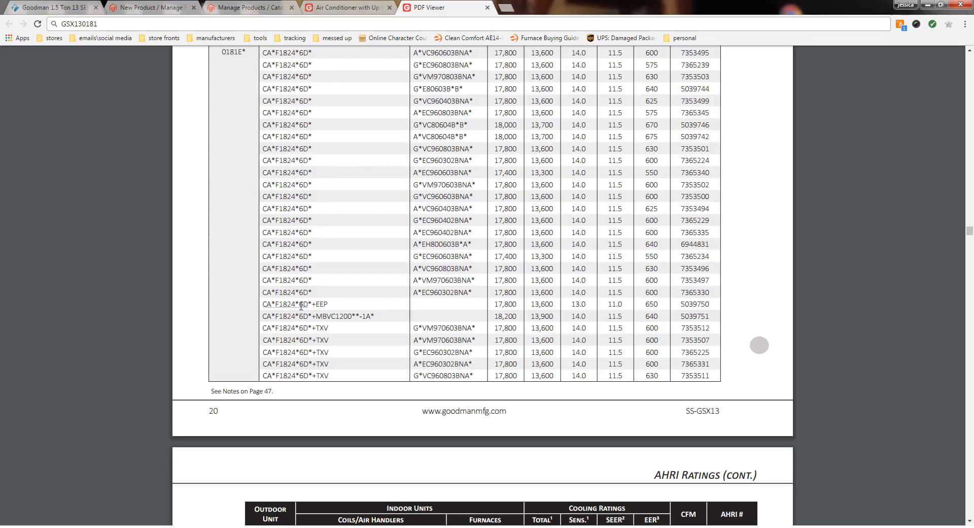
{"action": "left_click", "coordinate": [51, 7]}
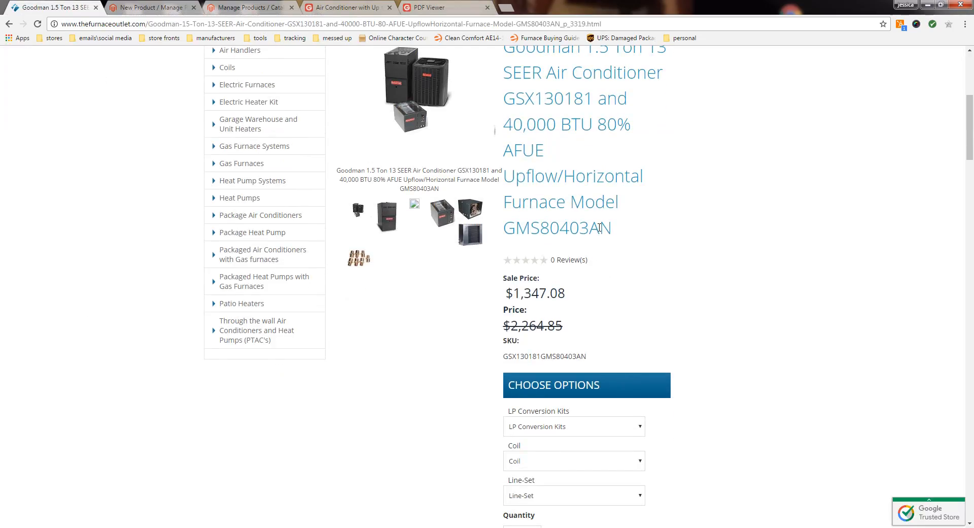
{"action": "left_click_drag", "start_coordinate": [598, 227], "coordinate": [590, 227]}
{"action": "left_click", "coordinate": [352, 7]}
{"action": "left_click", "coordinate": [444, 7]}
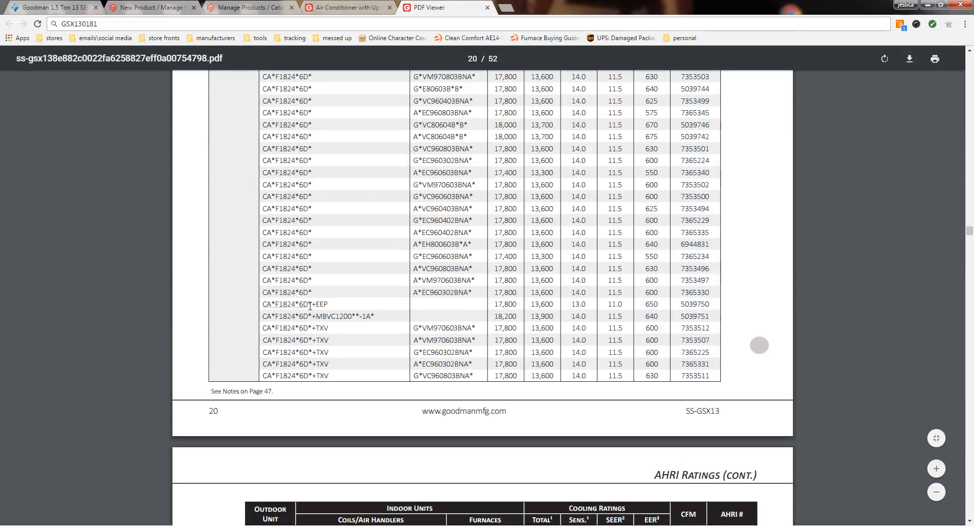
{"action": "left_click_drag", "start_coordinate": [310, 306], "coordinate": [259, 305]}
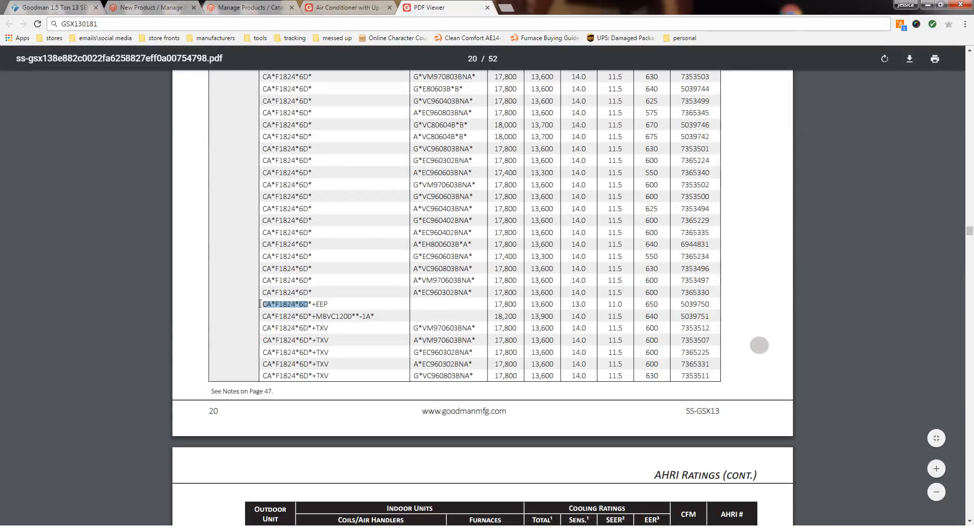
{"action": "left_click", "coordinate": [295, 304]}
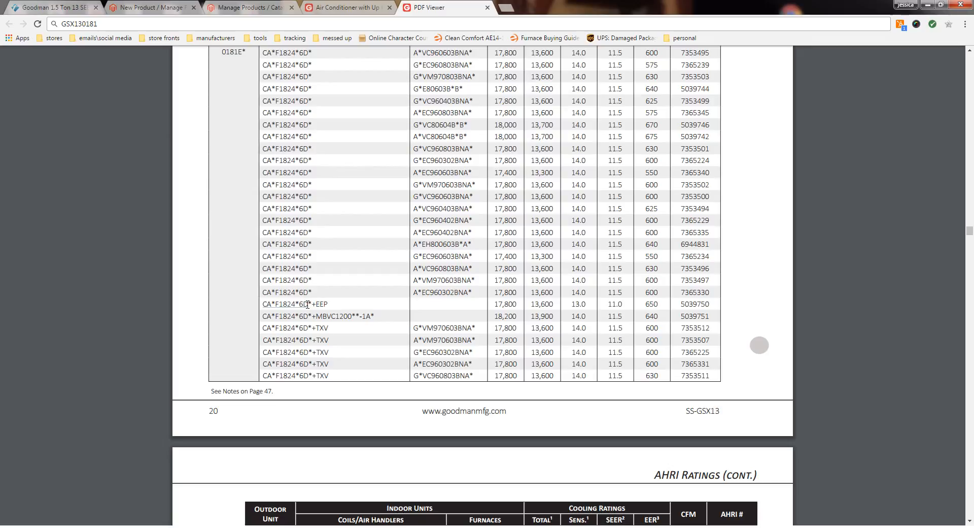
Step: Copy the air conditioner model number GSX130181 from the bundle's SKU on the Furnace Outlet product page
{"action": "left_click", "coordinate": [242, 8]}
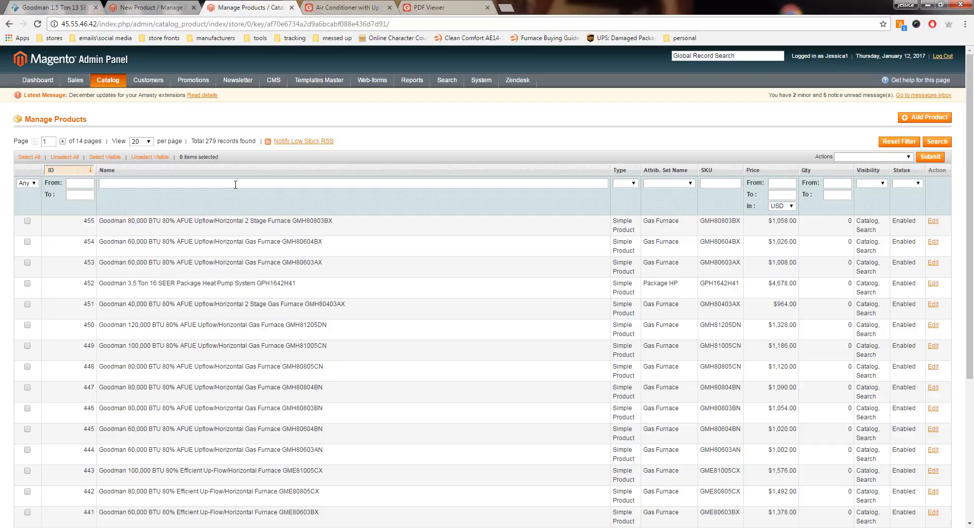
{"action": "left_click", "coordinate": [53, 7]}
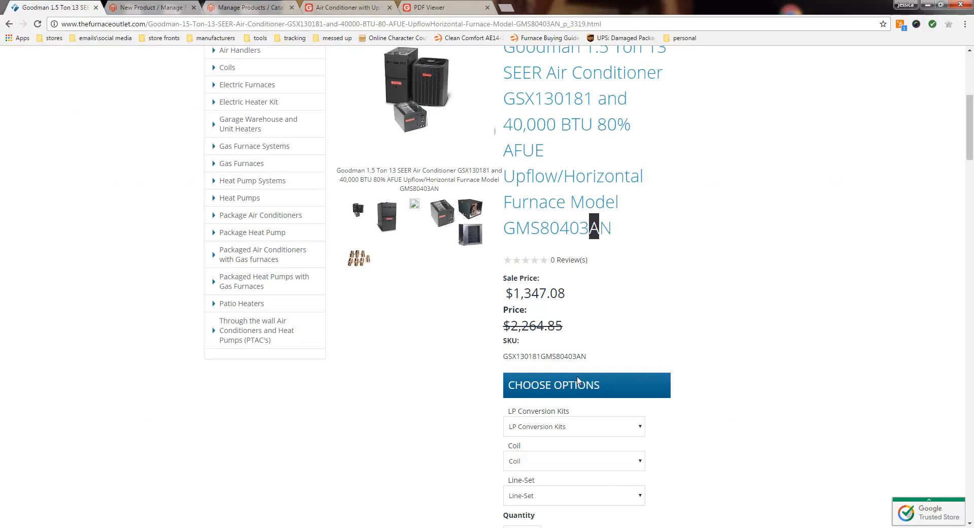
{"action": "left_click_drag", "start_coordinate": [541, 359], "coordinate": [505, 357]}
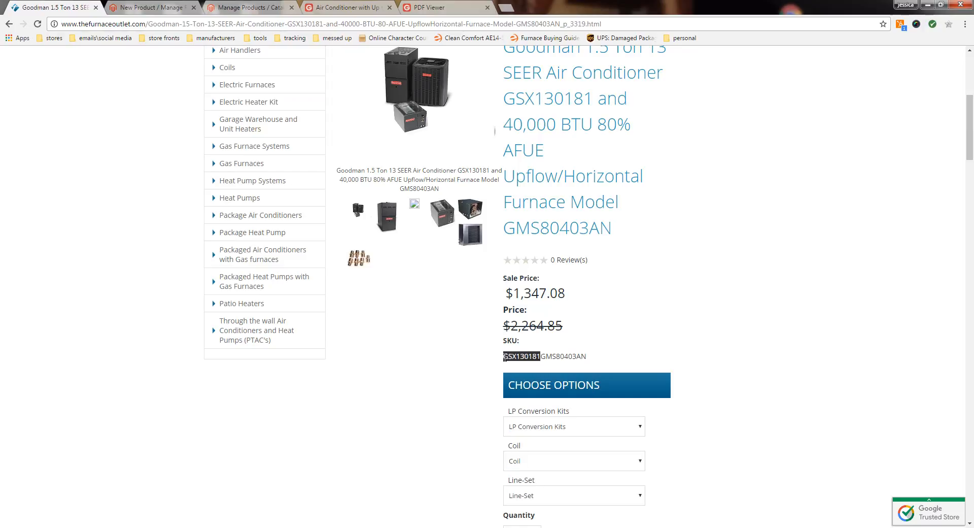
{"action": "right_click", "coordinate": [512, 357]}
{"action": "left_click", "coordinate": [529, 362]}
Step: Filter Magento's Manage Products list by the name GSX130181
{"action": "left_click", "coordinate": [350, 7]}
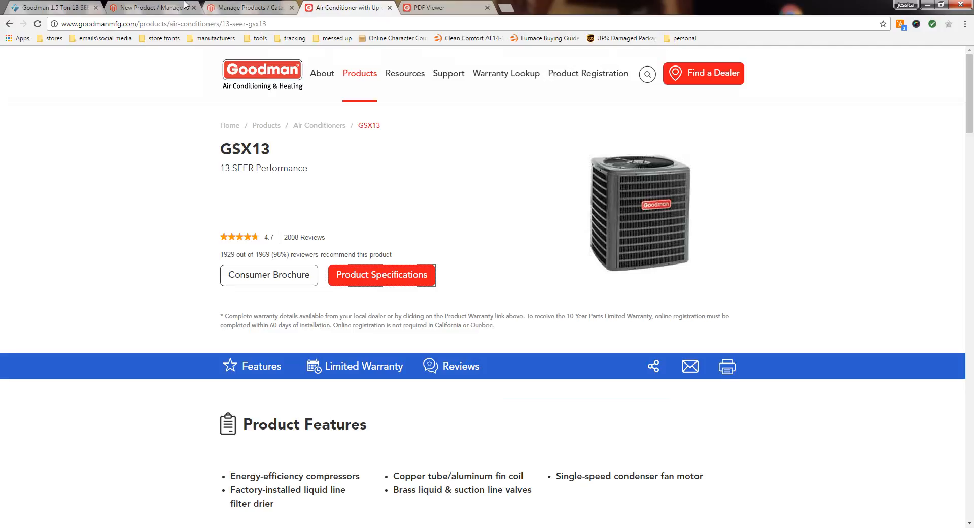
{"action": "left_click", "coordinate": [231, 8]}
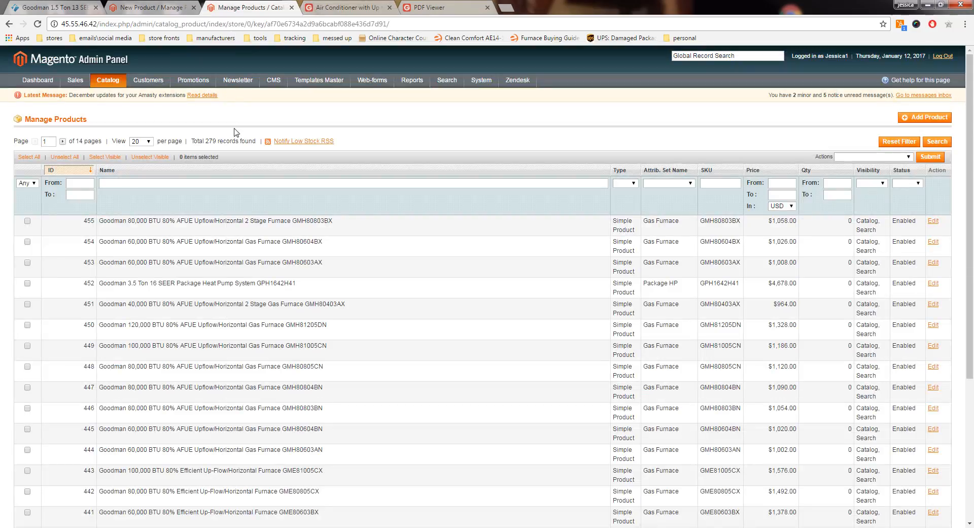
{"action": "right_click", "coordinate": [168, 185]}
{"action": "left_click", "coordinate": [193, 246]}
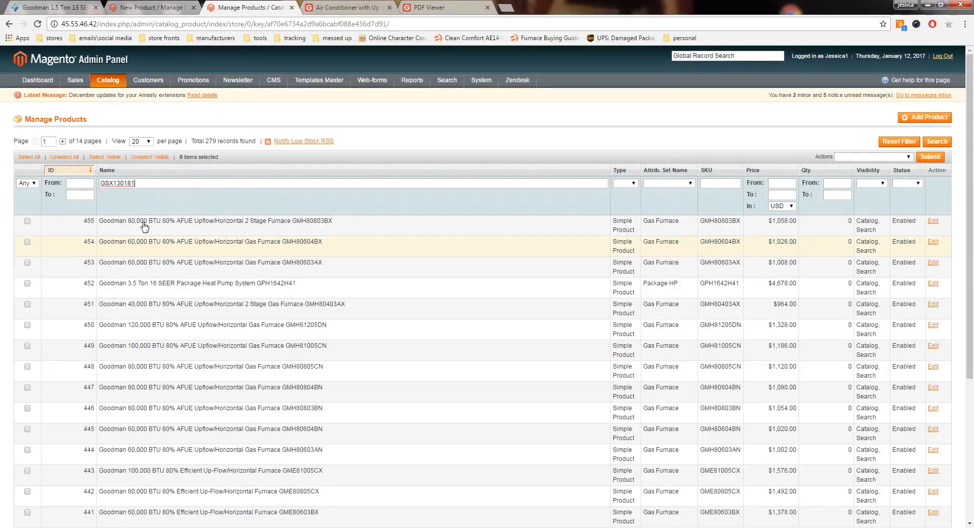
{"action": "left_click", "coordinate": [937, 141]}
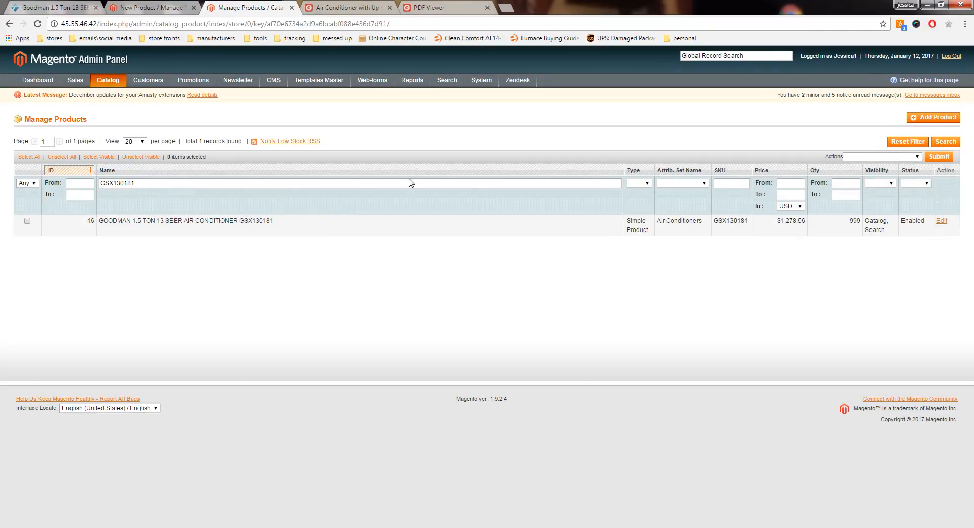
Step: Open the Goodman GSX130181 air conditioner product and copy its entire formatted description, covering the standard and cabinet features
{"action": "left_click", "coordinate": [252, 231]}
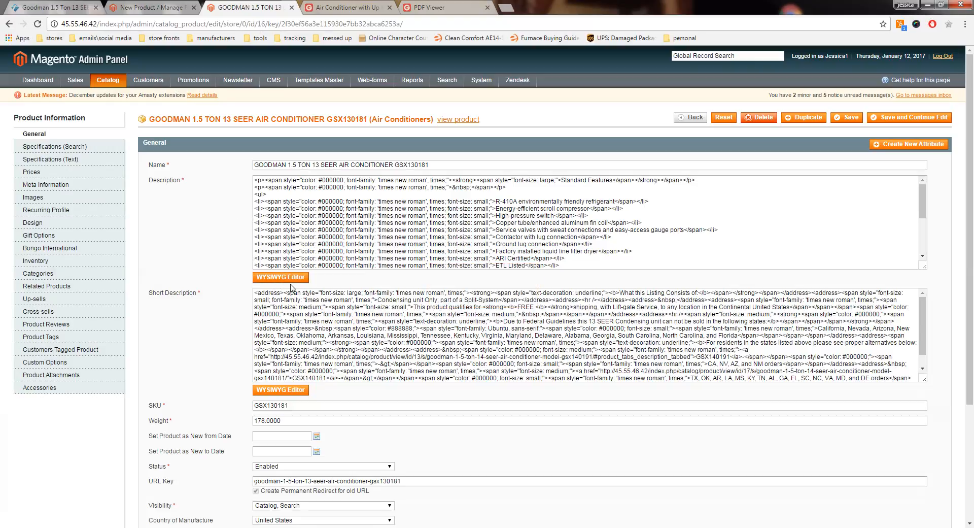
{"action": "left_click", "coordinate": [288, 278]}
{"action": "scroll", "coordinate": [431, 355], "scroll_direction": "down", "scroll_amount": 6}
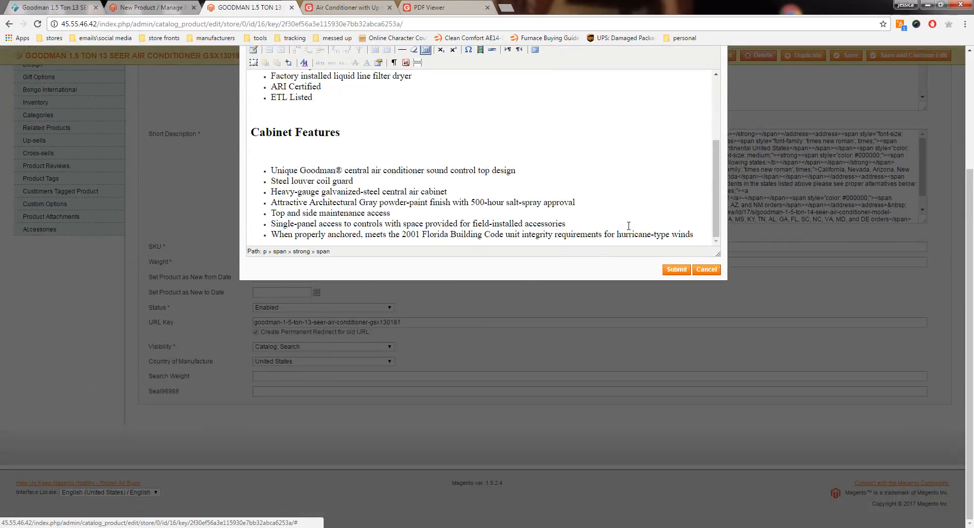
{"action": "left_click_drag", "start_coordinate": [699, 235], "coordinate": [253, 74]}
{"action": "right_click", "coordinate": [252, 81]}
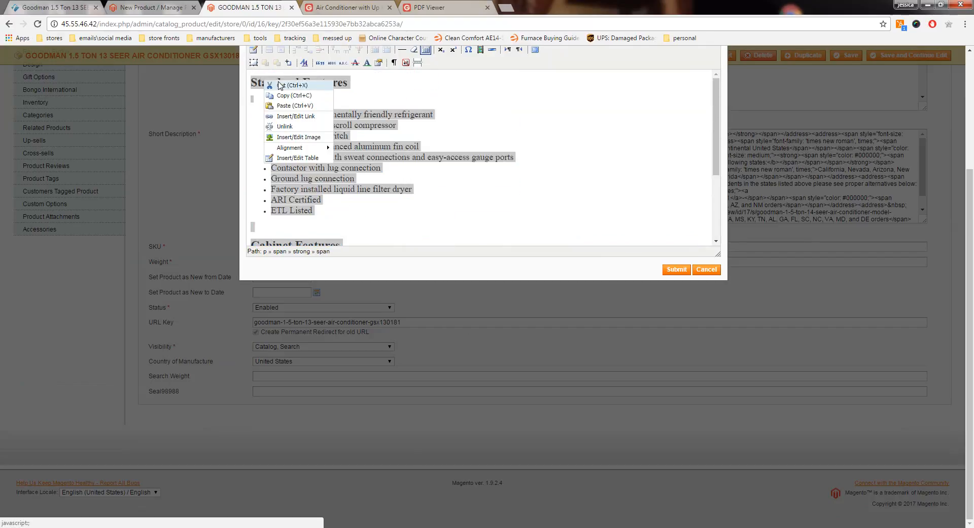
{"action": "left_click", "coordinate": [288, 94]}
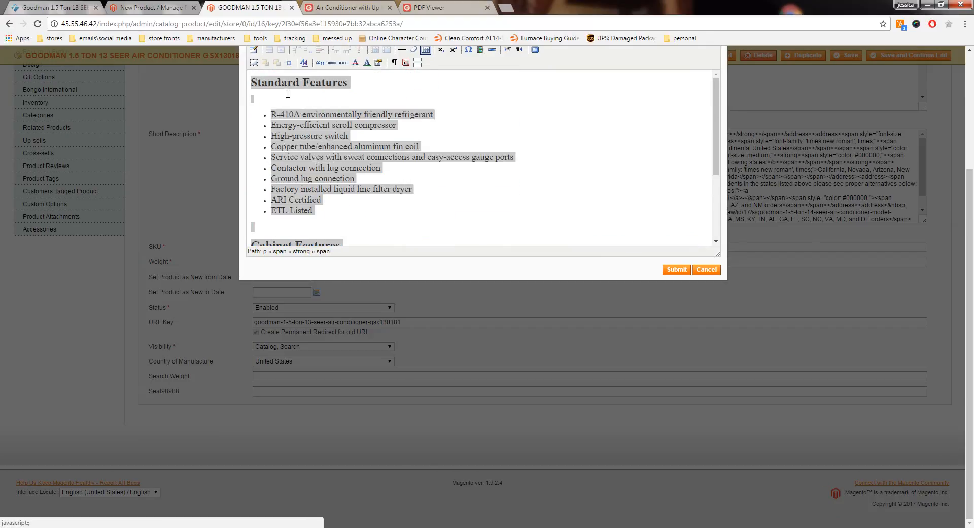
Step: Paste the copied air conditioner features into the new bundle product's description using the WYSIWYG editor
{"action": "left_click", "coordinate": [143, 7]}
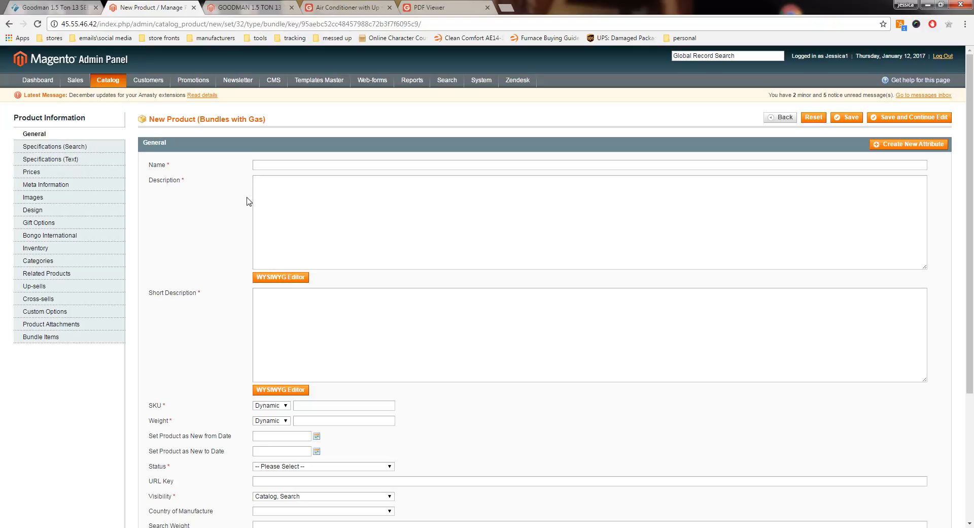
{"action": "left_click", "coordinate": [292, 278]}
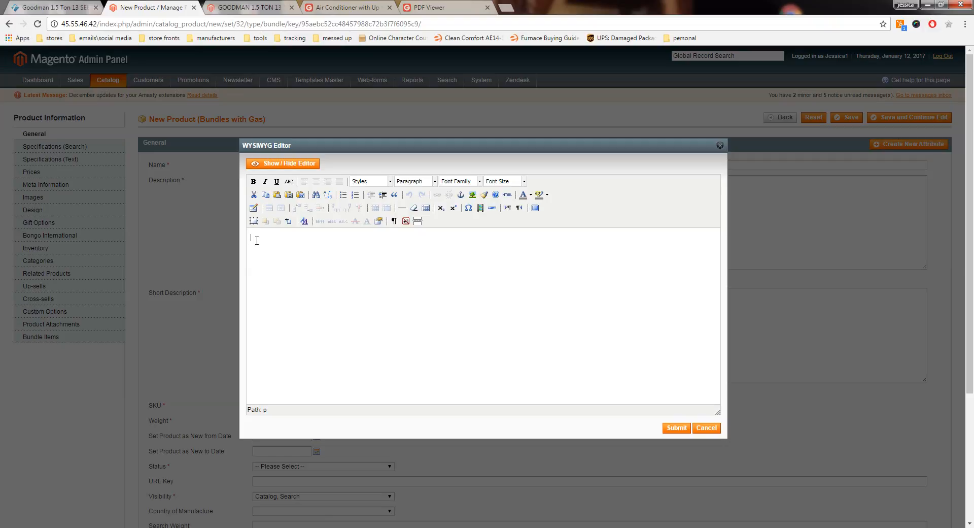
{"action": "key", "text": "ctrl+v"}
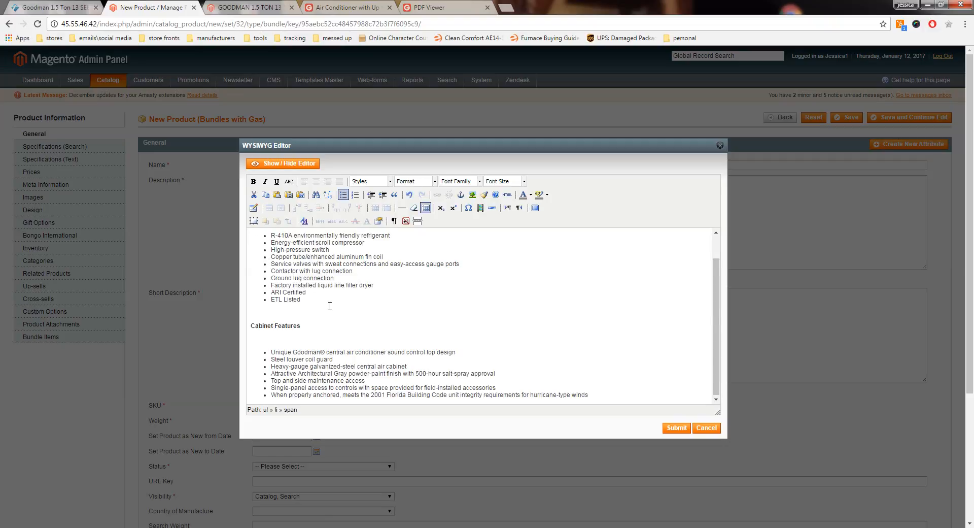
Step: Set the font size of both bulleted lists, under Cabinet Features and Standard Features, to 3 (12pt)
{"action": "scroll", "coordinate": [330, 306], "scroll_direction": "down", "scroll_amount": 1}
{"action": "left_click_drag", "start_coordinate": [716, 314], "coordinate": [715, 343]}
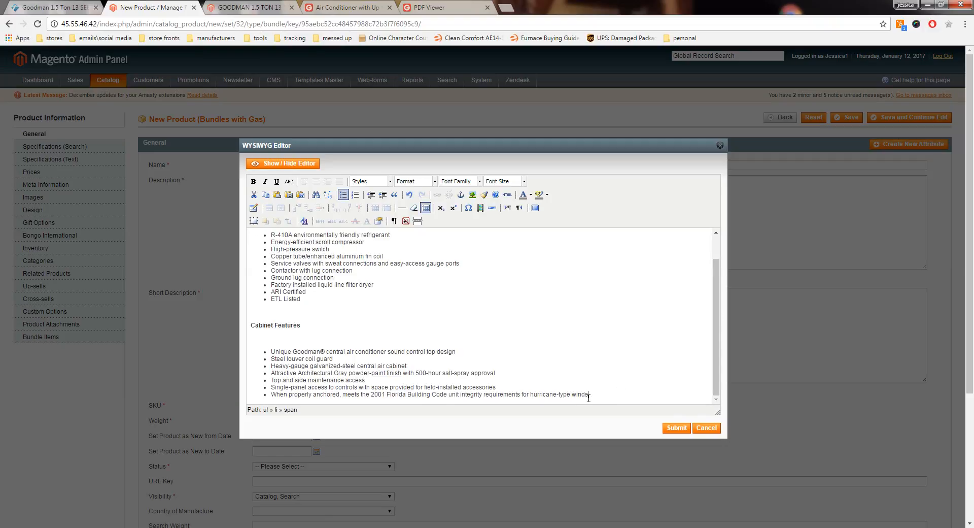
{"action": "left_click_drag", "start_coordinate": [588, 395], "coordinate": [270, 350]}
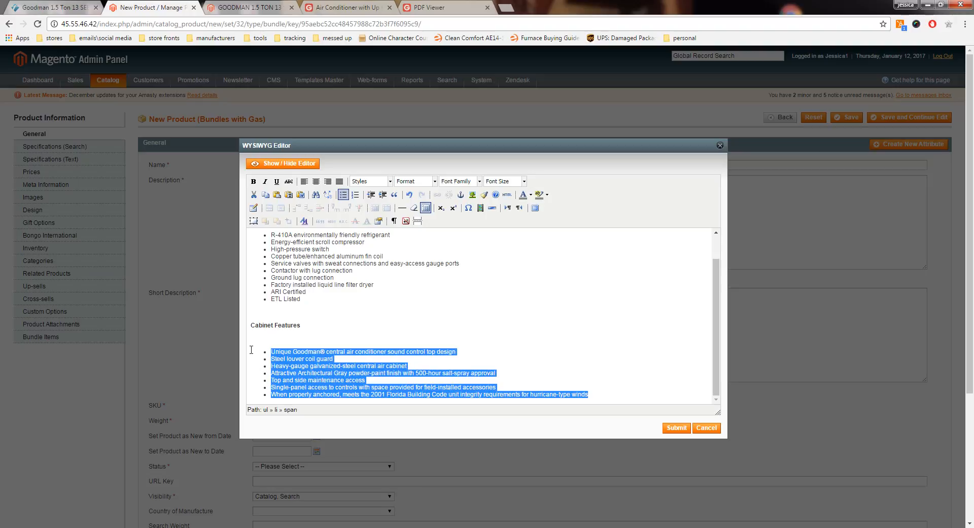
{"action": "left_click", "coordinate": [525, 181]}
{"action": "left_click", "coordinate": [514, 233]}
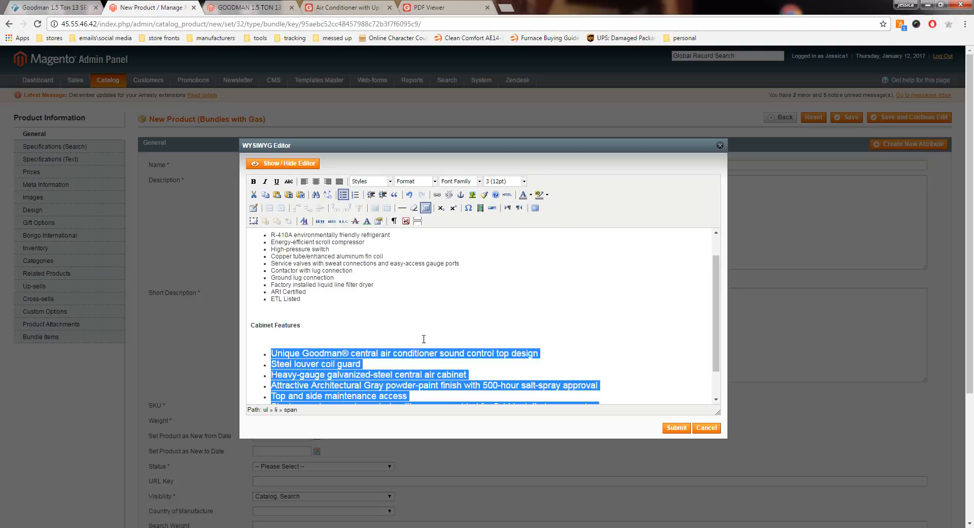
{"action": "left_click_drag", "start_coordinate": [321, 299], "coordinate": [265, 262]}
{"action": "left_click", "coordinate": [524, 181]}
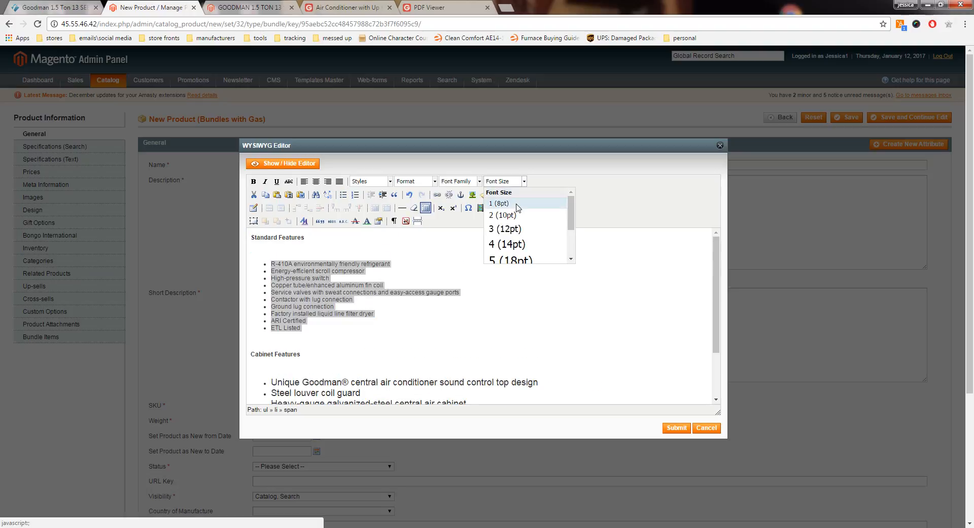
{"action": "left_click", "coordinate": [510, 233]}
Step: Set the font size of the Standard Features and Cabinet Features headings to 5 (18pt)
{"action": "left_click_drag", "start_coordinate": [306, 237], "coordinate": [252, 237]}
{"action": "left_click", "coordinate": [524, 181]}
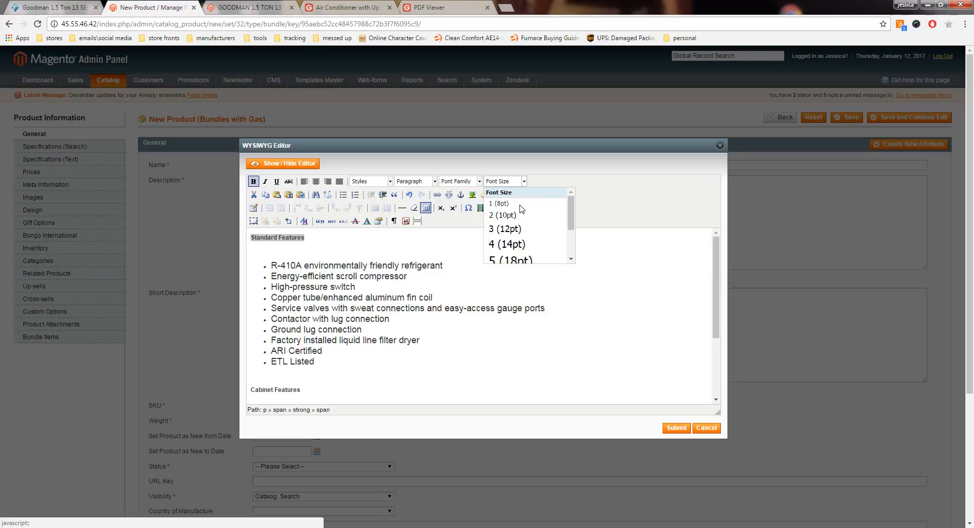
{"action": "left_click", "coordinate": [511, 259]}
{"action": "scroll", "coordinate": [380, 294], "scroll_direction": "down", "scroll_amount": 2}
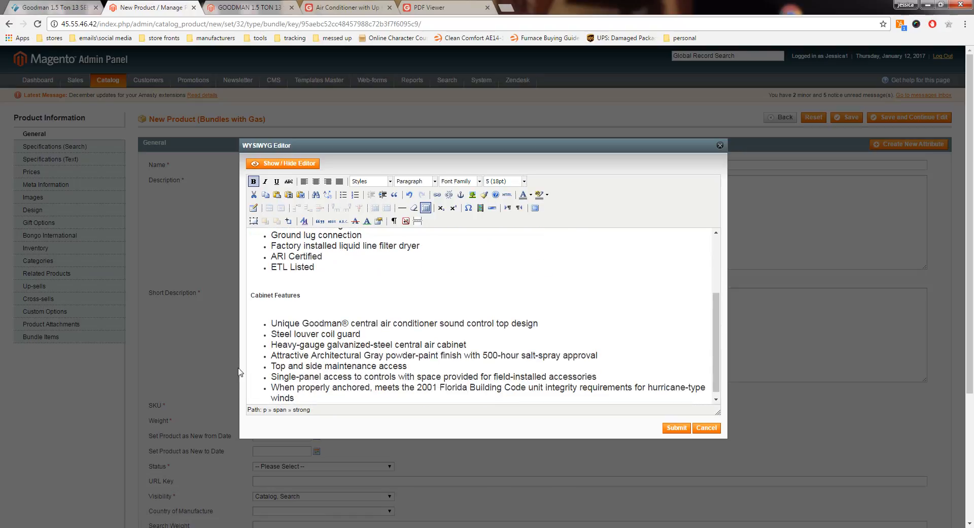
{"action": "left_click_drag", "start_coordinate": [308, 298], "coordinate": [250, 297]}
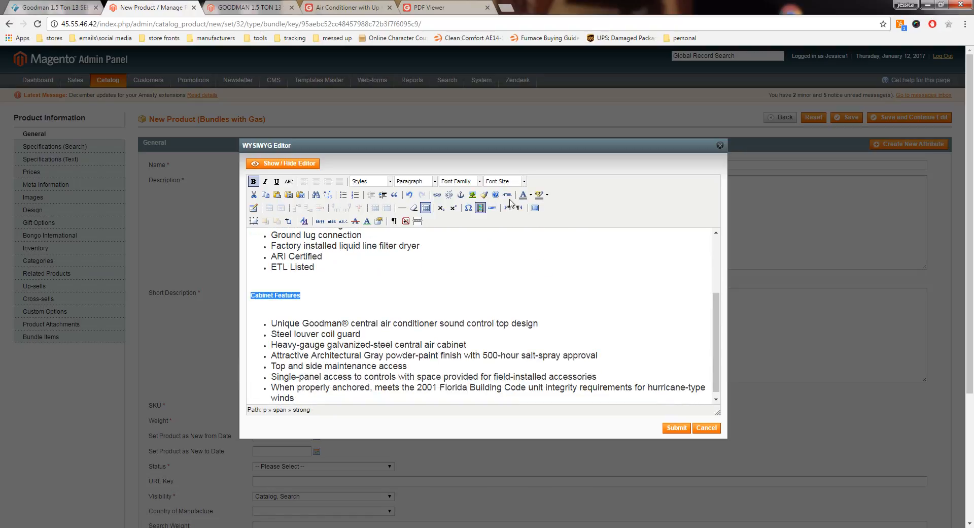
{"action": "left_click", "coordinate": [524, 181]}
{"action": "left_click", "coordinate": [507, 256]}
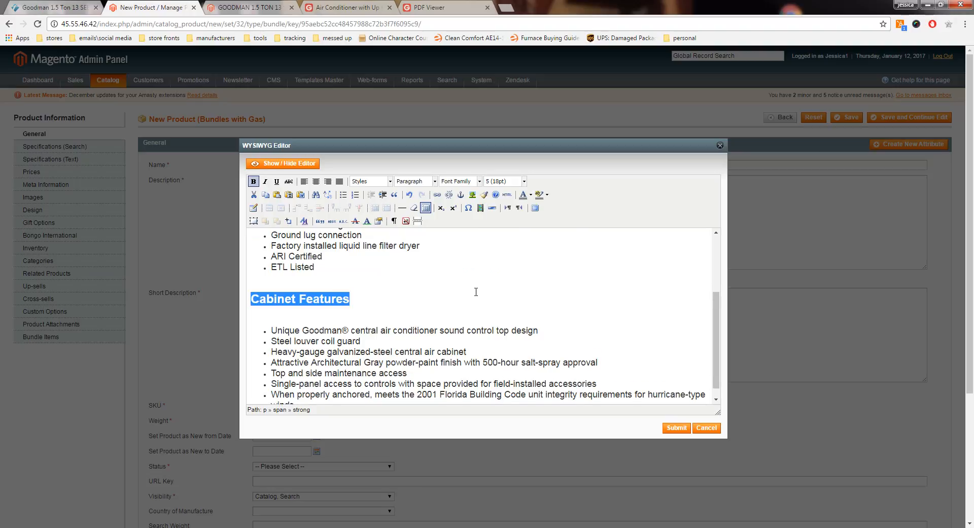
Step: Format the bundle's whole description text in black with the Times New Roman font
{"action": "scroll", "coordinate": [406, 361], "scroll_direction": "down", "scroll_amount": 1}
{"action": "left_click_drag", "start_coordinate": [297, 393], "coordinate": [249, 211]}
{"action": "left_click", "coordinate": [531, 196]}
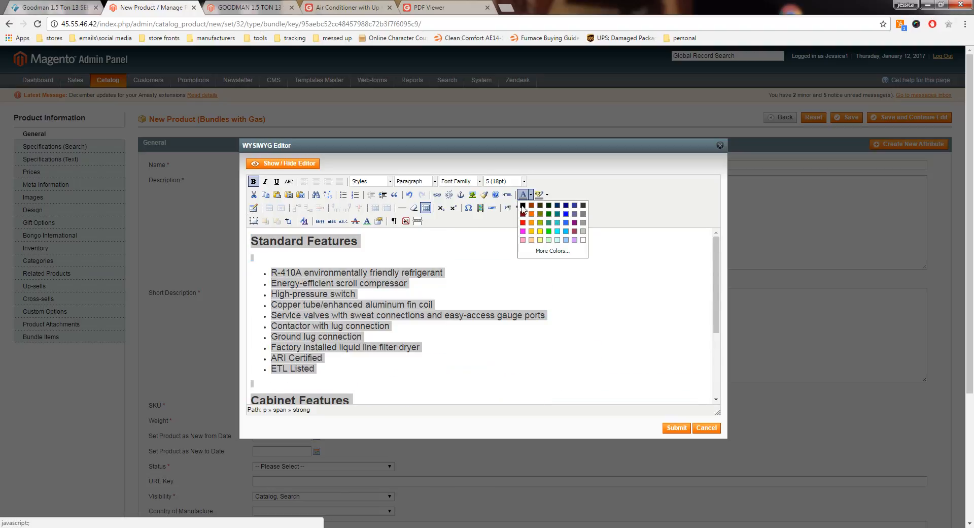
{"action": "left_click", "coordinate": [521, 206]}
{"action": "left_click", "coordinate": [476, 181]}
{"action": "scroll", "coordinate": [467, 228], "scroll_direction": "down", "scroll_amount": 5}
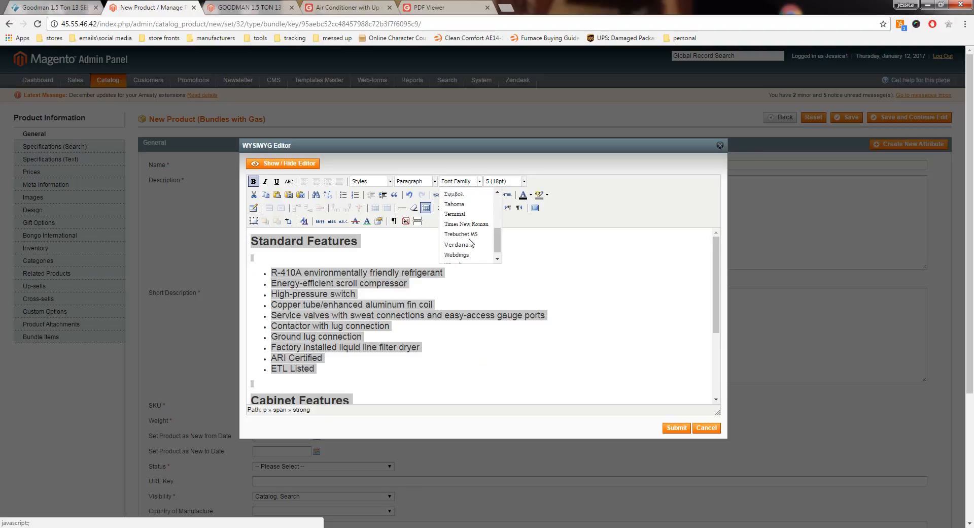
{"action": "left_click", "coordinate": [466, 217]}
{"action": "left_click", "coordinate": [519, 255]}
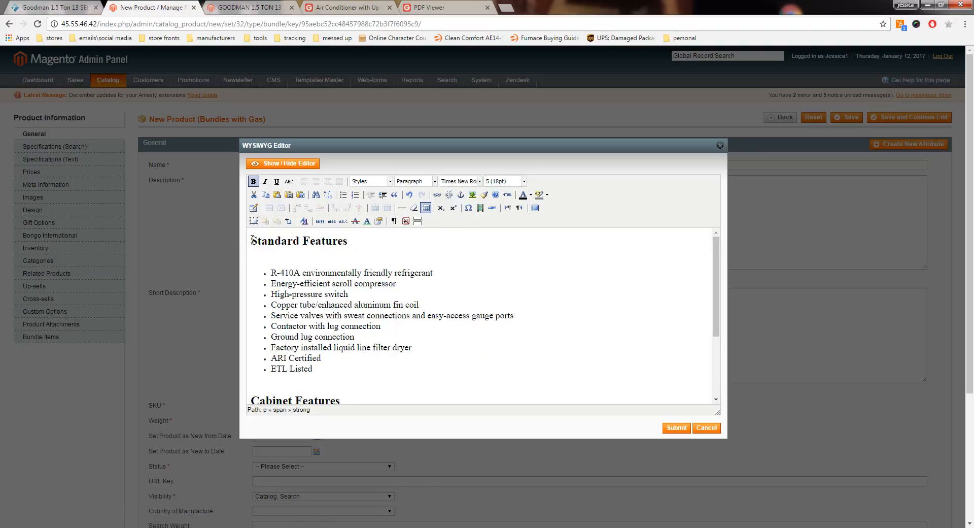
Step: Close the description editor of the GSX130181 air conditioner product and copy the full product name
{"action": "left_click", "coordinate": [254, 8]}
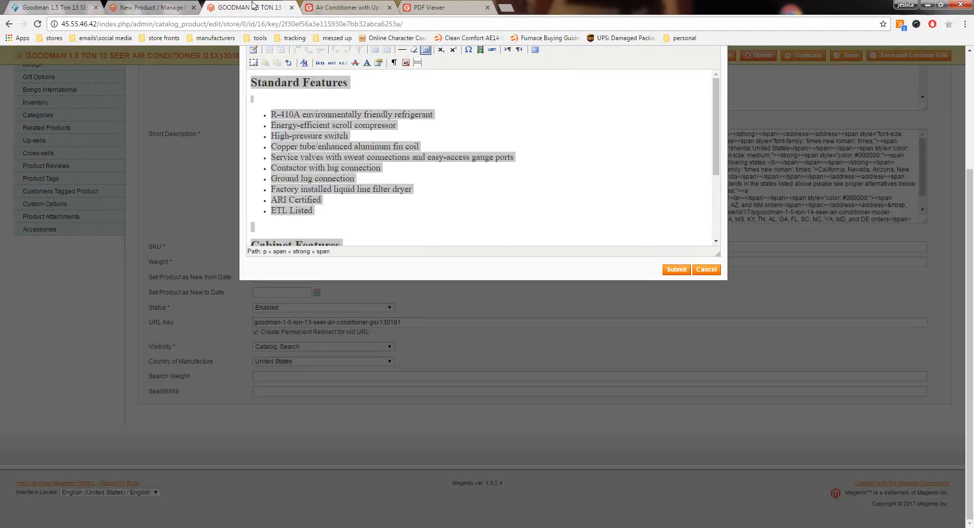
{"action": "scroll", "coordinate": [663, 167], "scroll_direction": "up", "scroll_amount": 3}
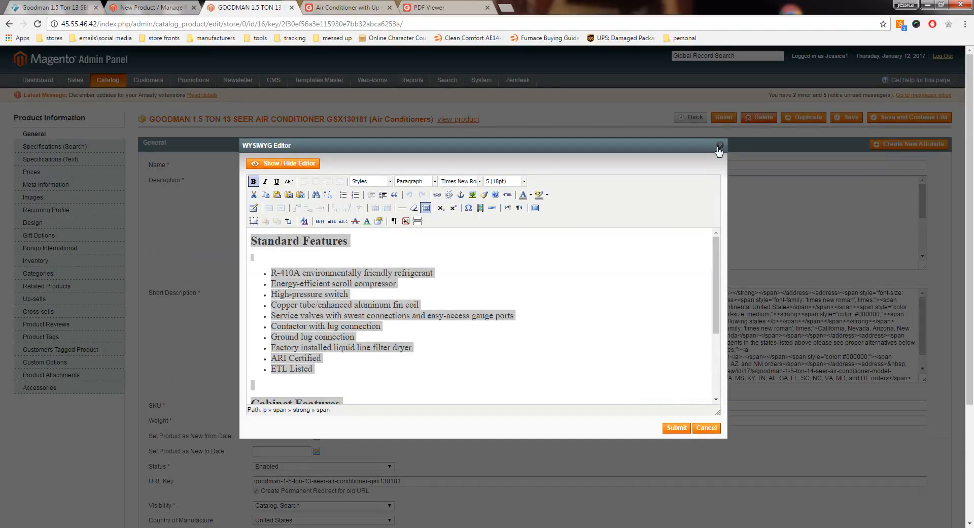
{"action": "left_click", "coordinate": [719, 147]}
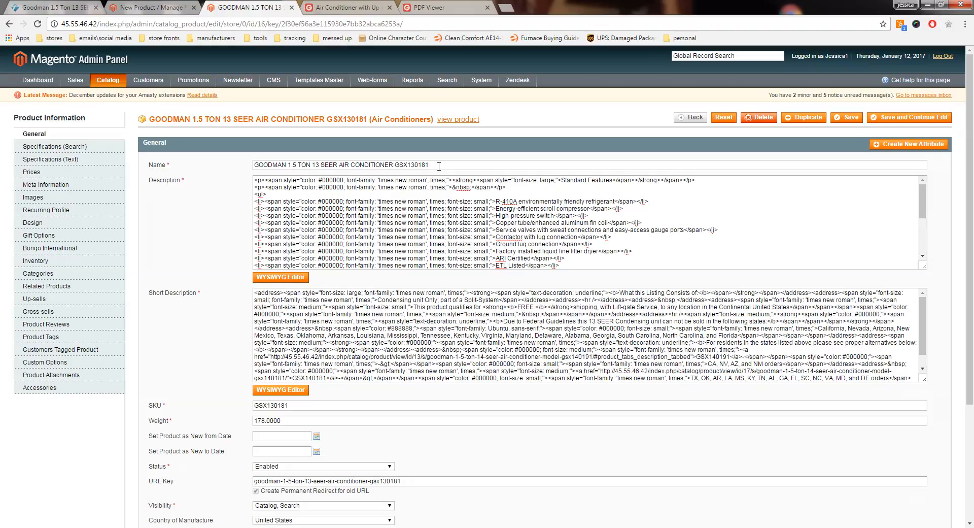
{"action": "left_click_drag", "start_coordinate": [439, 166], "coordinate": [249, 171]}
{"action": "right_click", "coordinate": [271, 168]}
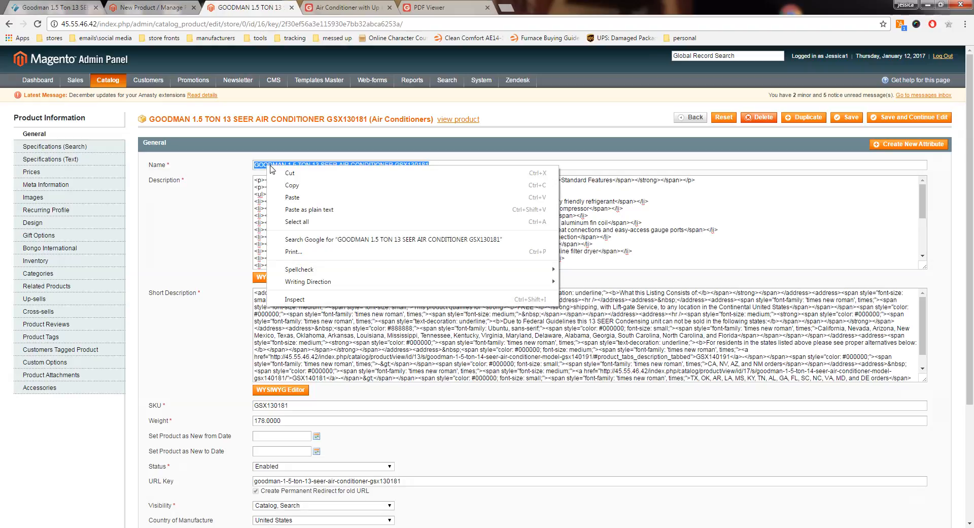
{"action": "left_click", "coordinate": [290, 185]}
Step: Insert the title GOODMAN 1.5 TON 13 SEER AIR CONDITIONER GSX130181 above Standard Features in the bundle's description and submit it
{"action": "left_click", "coordinate": [138, 24]}
{"action": "left_click", "coordinate": [140, 13]}
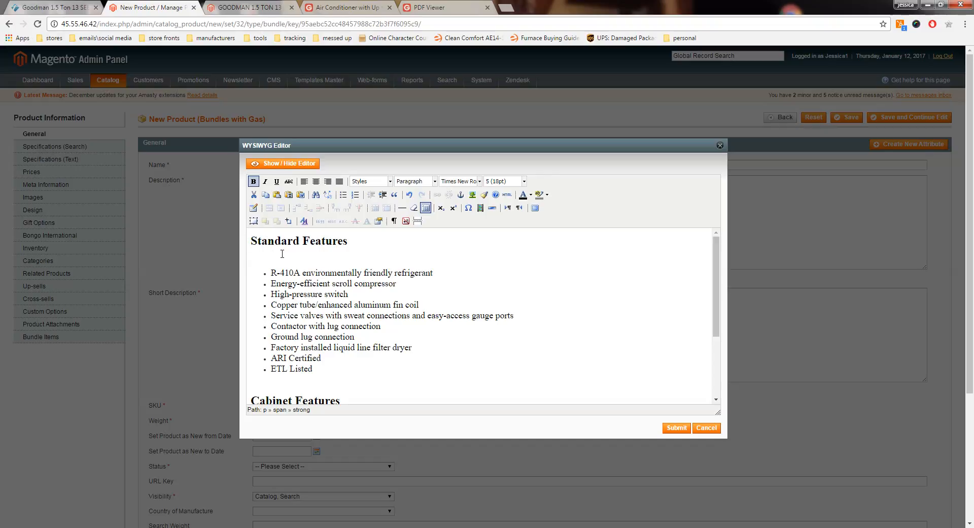
{"action": "key", "text": "Return"}
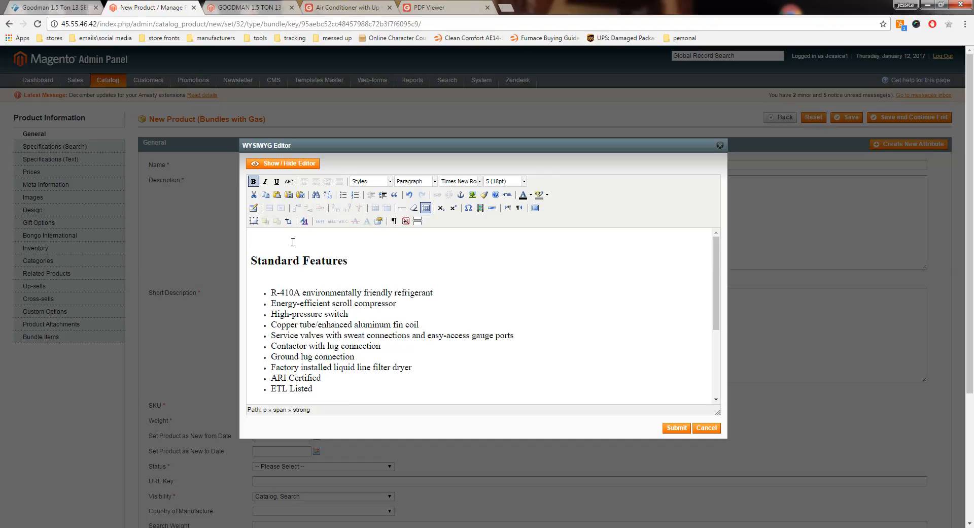
{"action": "key", "text": "ctrl+v"}
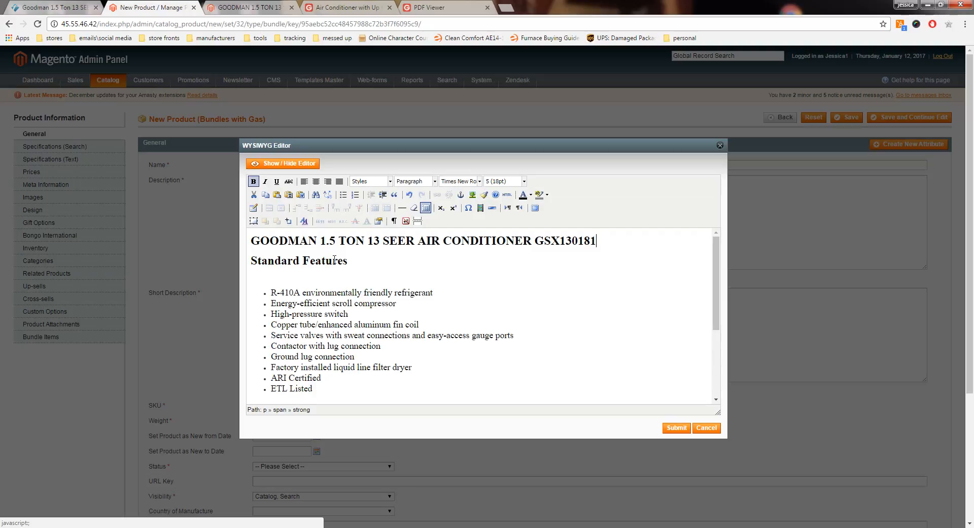
{"action": "left_click", "coordinate": [677, 427]}
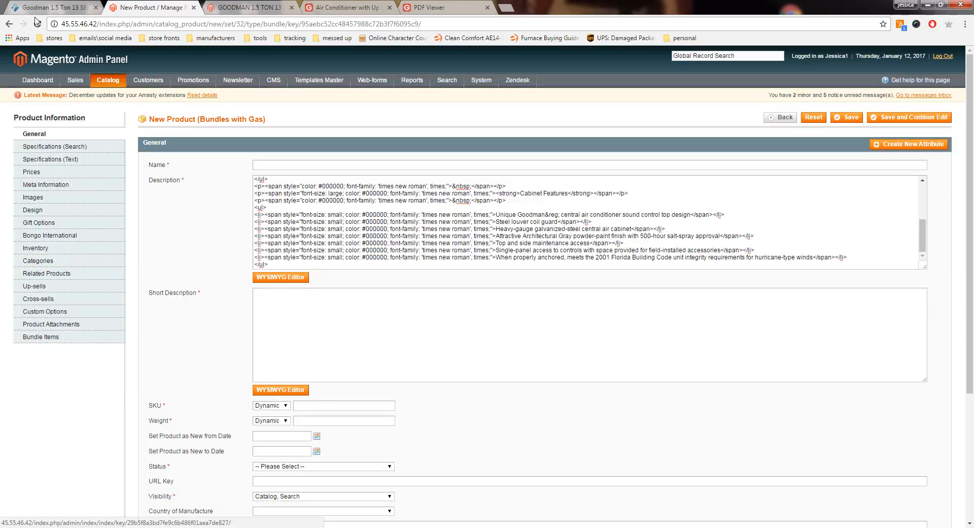
Step: Copy the furnace model number GMS80403AN from the bundle's SKU on the Furnace Outlet product page
{"action": "left_click", "coordinate": [63, 7]}
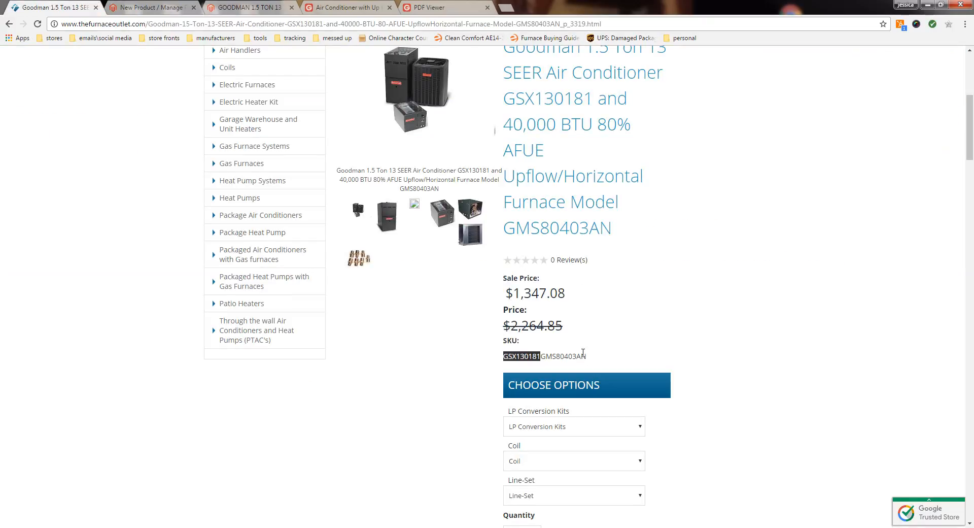
{"action": "left_click_drag", "start_coordinate": [586, 355], "coordinate": [543, 355]}
{"action": "right_click", "coordinate": [547, 354]}
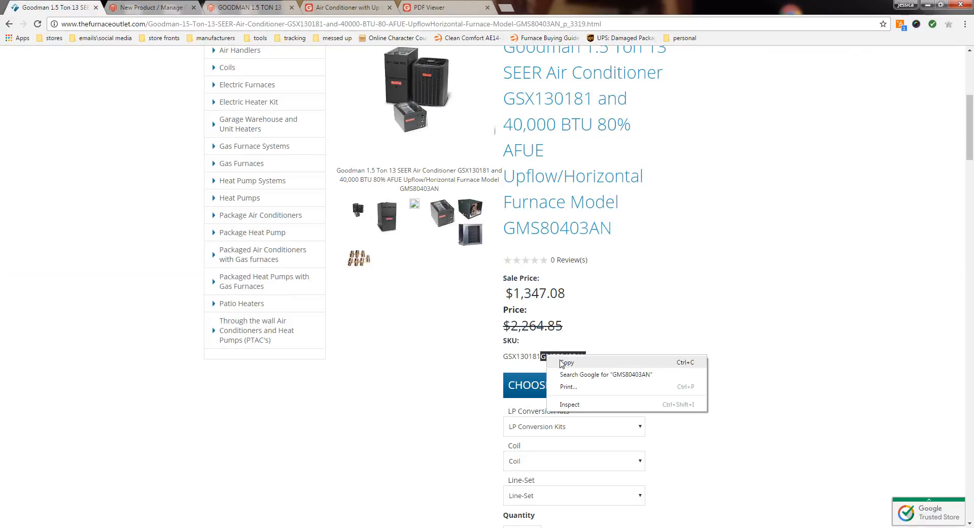
{"action": "left_click", "coordinate": [563, 362]}
Step: Return from the air conditioner product to Magento's Manage Products list and filter it by the name GMS80403AN
{"action": "left_click", "coordinate": [242, 6]}
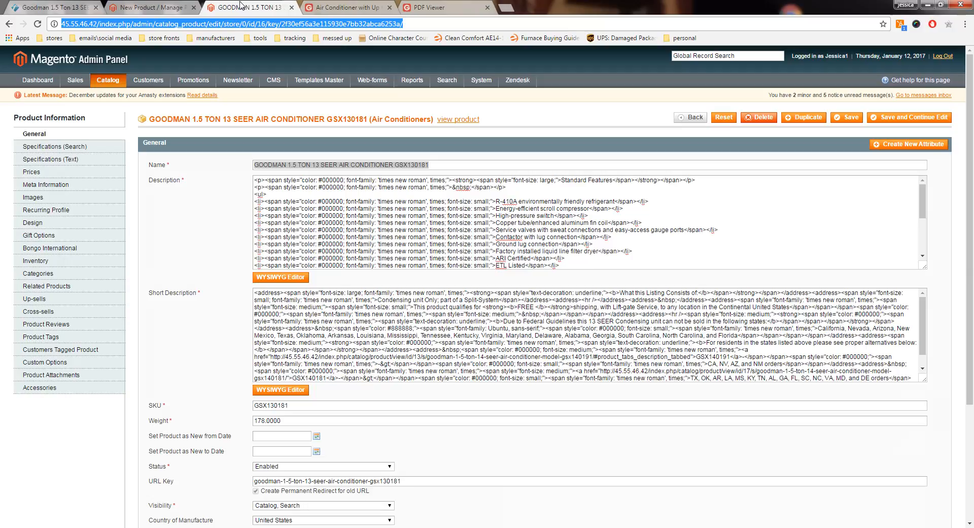
{"action": "left_click", "coordinate": [689, 121]}
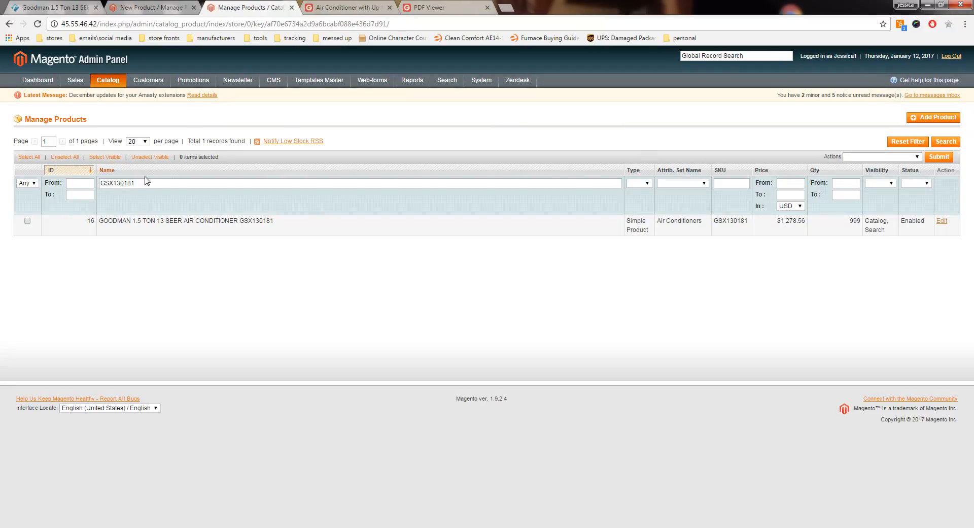
{"action": "double_click", "coordinate": [132, 183]}
{"action": "right_click", "coordinate": [131, 185]}
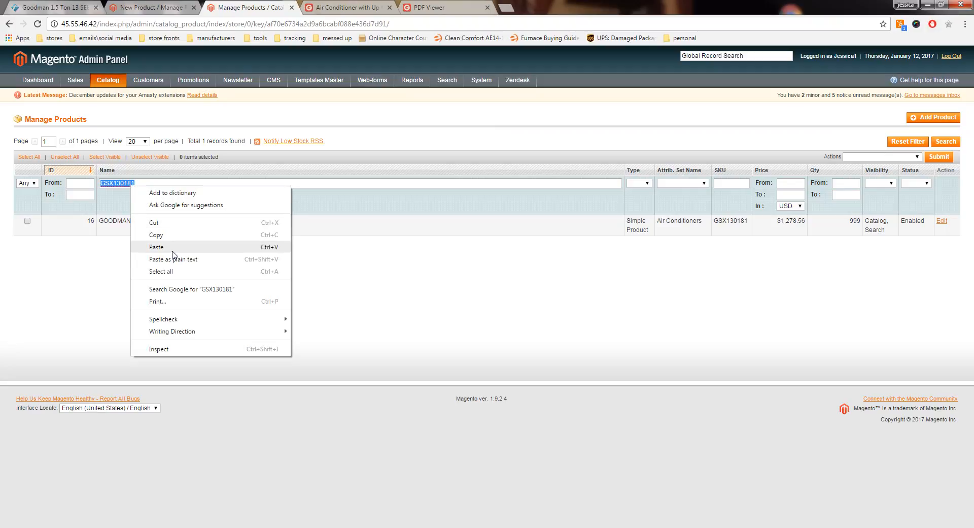
{"action": "left_click", "coordinate": [175, 253]}
{"action": "left_click", "coordinate": [945, 144]}
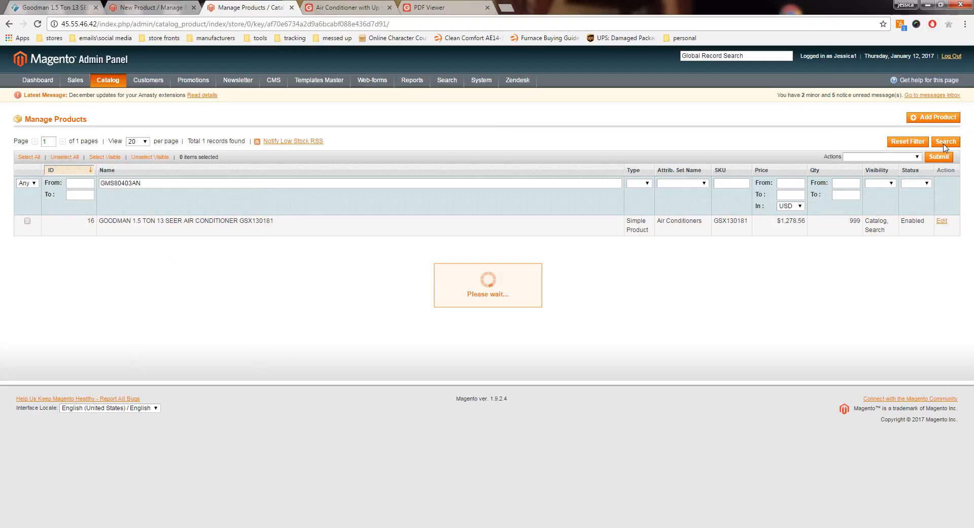
Step: Open the GMS80403AN gas furnace product and copy its entire description, Standard Features and Cabinet Features, from the WYSIWYG editor
{"action": "left_click", "coordinate": [194, 232]}
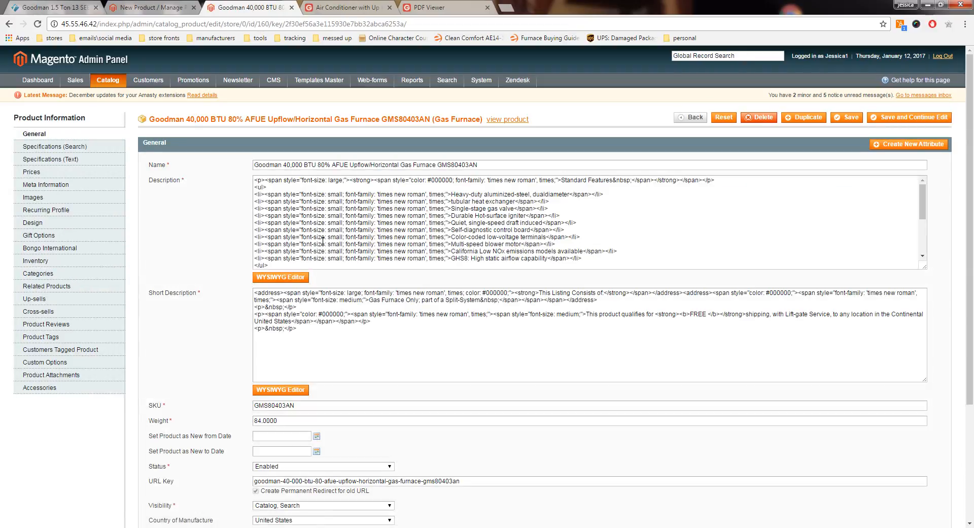
{"action": "left_click", "coordinate": [298, 276]}
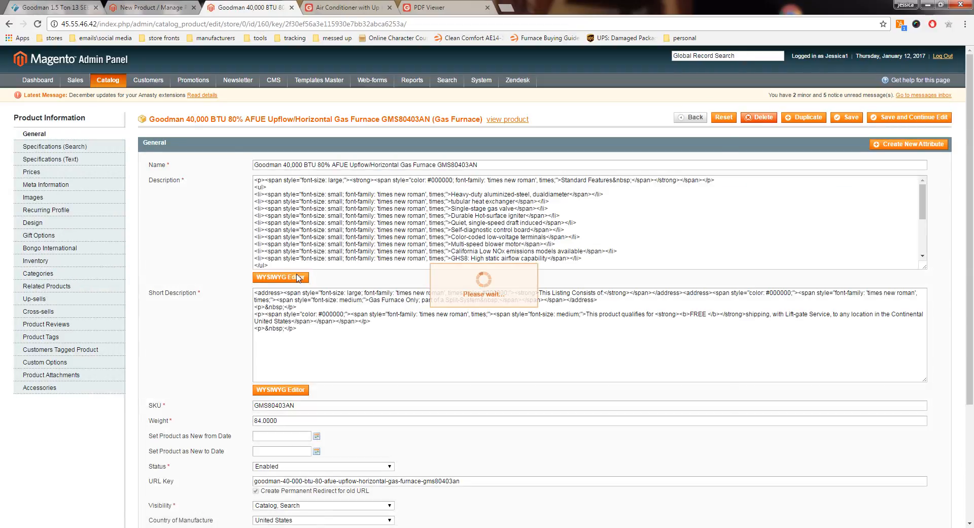
{"action": "scroll", "coordinate": [311, 312], "scroll_direction": "down", "scroll_amount": 3}
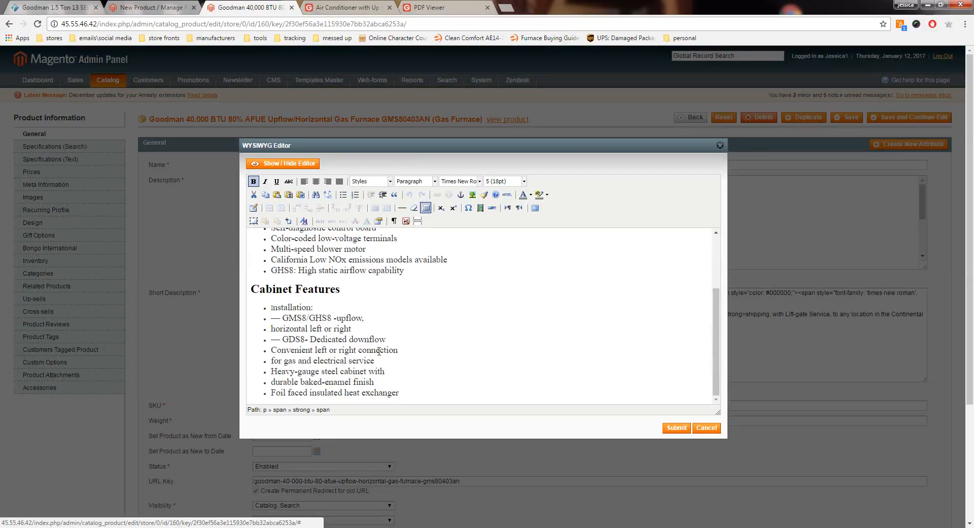
{"action": "left_click_drag", "start_coordinate": [381, 393], "coordinate": [281, 235]}
{"action": "right_click", "coordinate": [282, 237]}
{"action": "left_click", "coordinate": [310, 259]}
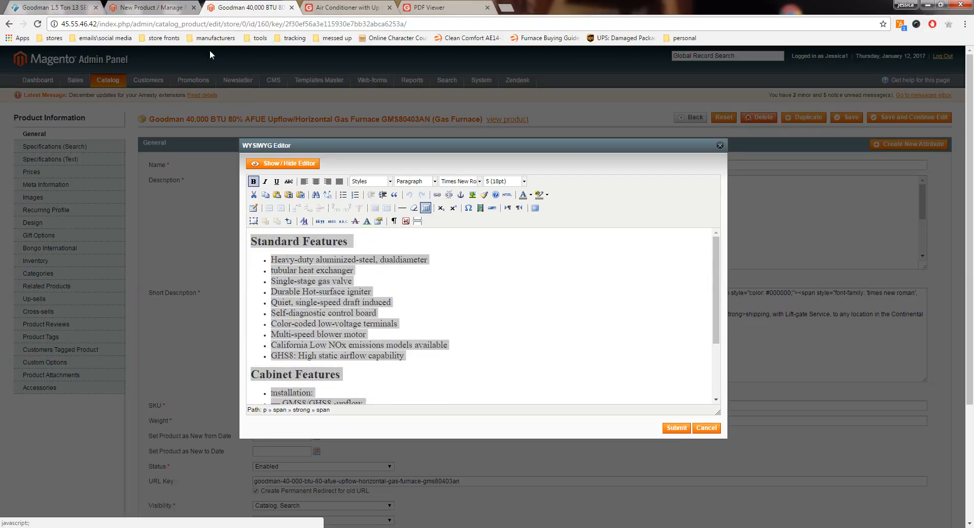
Step: Paste the furnace's feature text into the new bundle's description, below the air conditioner's last Cabinet Features bullet
{"action": "left_click", "coordinate": [165, 11]}
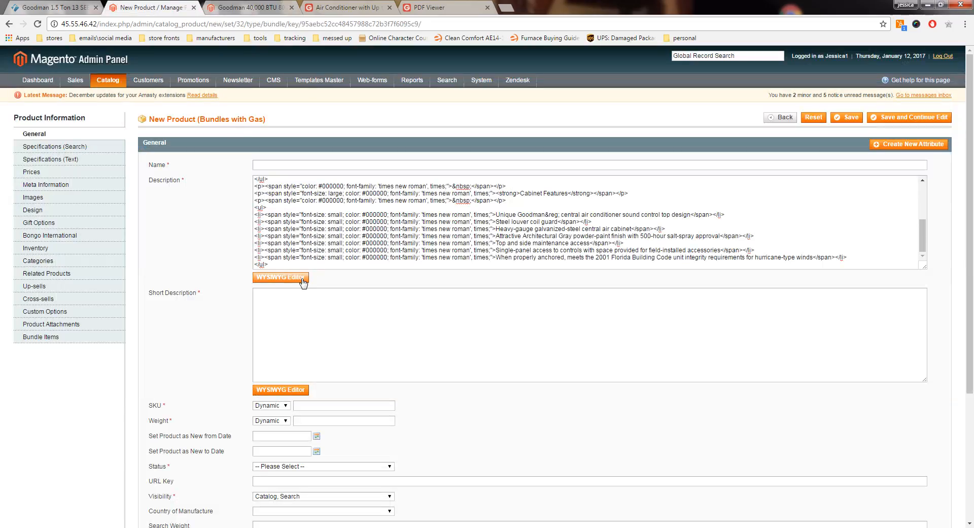
{"action": "left_click", "coordinate": [283, 278]}
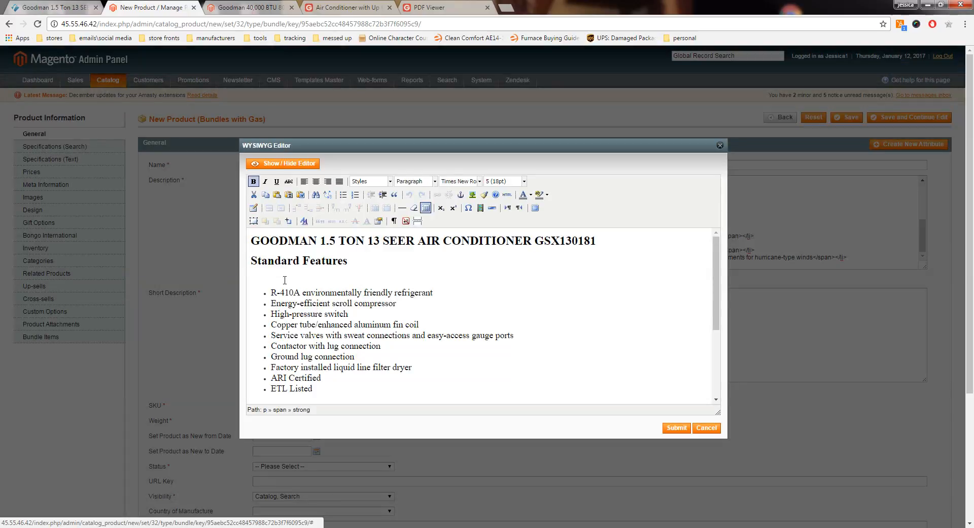
{"action": "scroll", "coordinate": [390, 300], "scroll_direction": "down", "scroll_amount": 5}
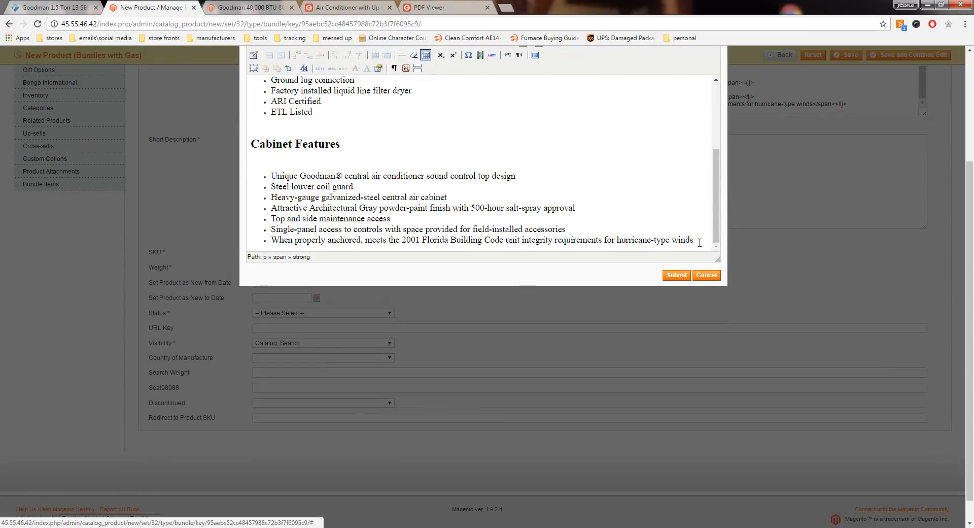
{"action": "left_click", "coordinate": [700, 242]}
{"action": "key", "text": "Return"}
{"action": "key", "text": "Return"}
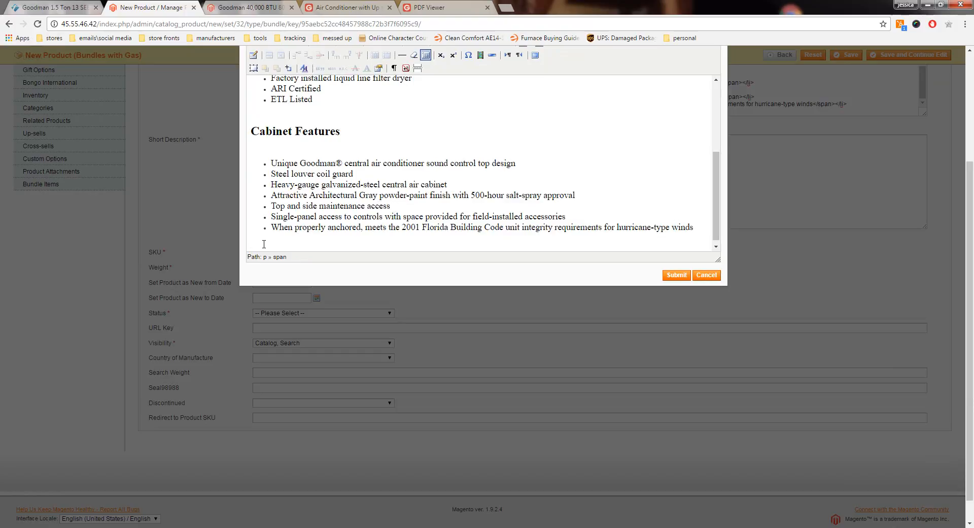
{"action": "key", "text": "ctrl+v"}
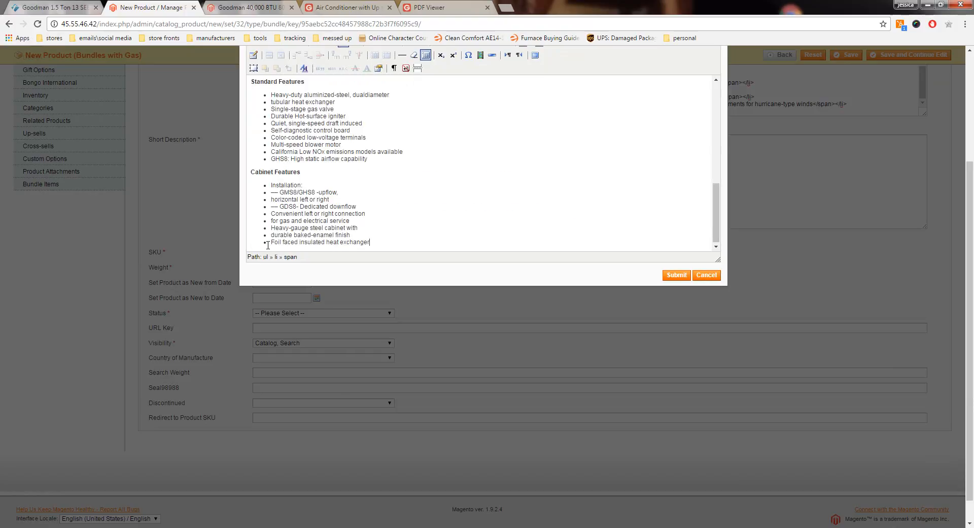
Step: Set the bullet lists under the furnace's Cabinet Features and Standard Features headings to font size 3 (12pt)
{"action": "scroll", "coordinate": [344, 217], "scroll_direction": "up", "scroll_amount": 1}
{"action": "scroll", "coordinate": [344, 217], "scroll_direction": "down", "scroll_amount": 1}
{"action": "left_click_drag", "start_coordinate": [970, 198], "coordinate": [970, 130]}
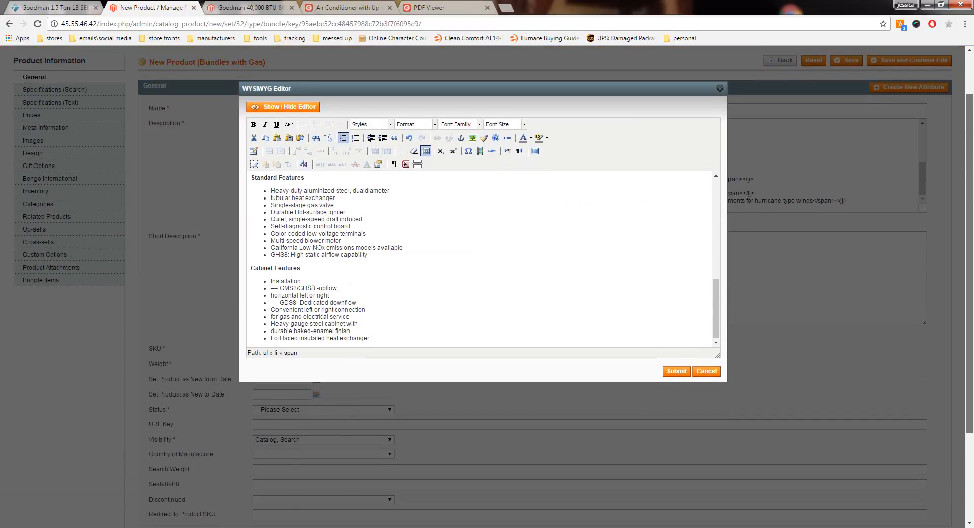
{"action": "left_click_drag", "start_coordinate": [376, 339], "coordinate": [270, 282]}
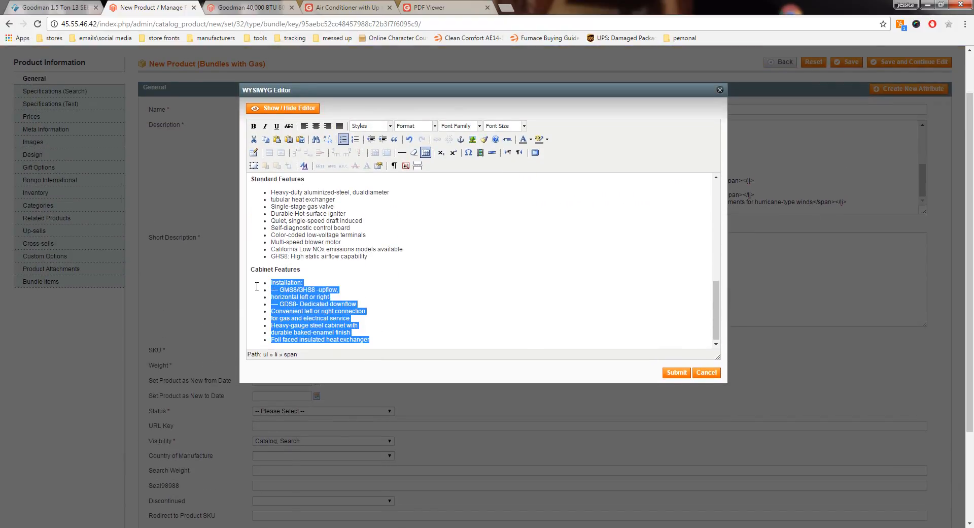
{"action": "left_click", "coordinate": [524, 126]}
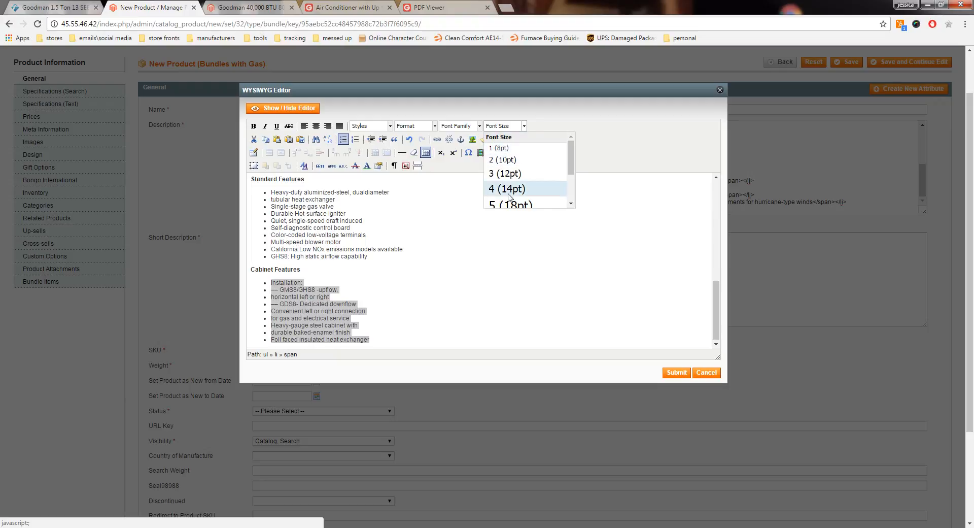
{"action": "left_click", "coordinate": [507, 175]}
{"action": "left_click_drag", "start_coordinate": [369, 256], "coordinate": [270, 192]}
{"action": "left_click", "coordinate": [524, 125]}
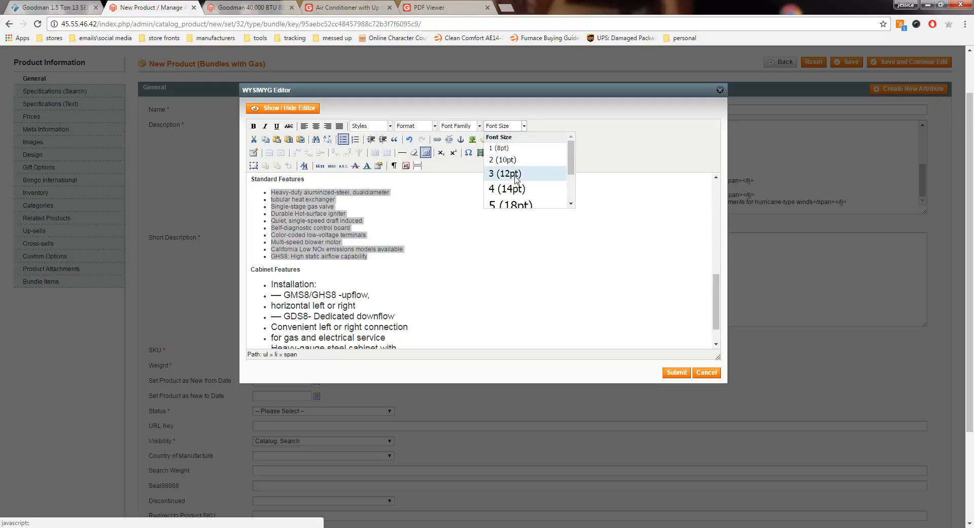
{"action": "left_click", "coordinate": [507, 175]}
Step: Set the furnace's Standard Features and Cabinet Features headings to font size 5 (18pt)
{"action": "left_click", "coordinate": [248, 175]}
{"action": "left_click_drag", "start_coordinate": [247, 176], "coordinate": [245, 289]}
{"action": "left_click", "coordinate": [524, 126]}
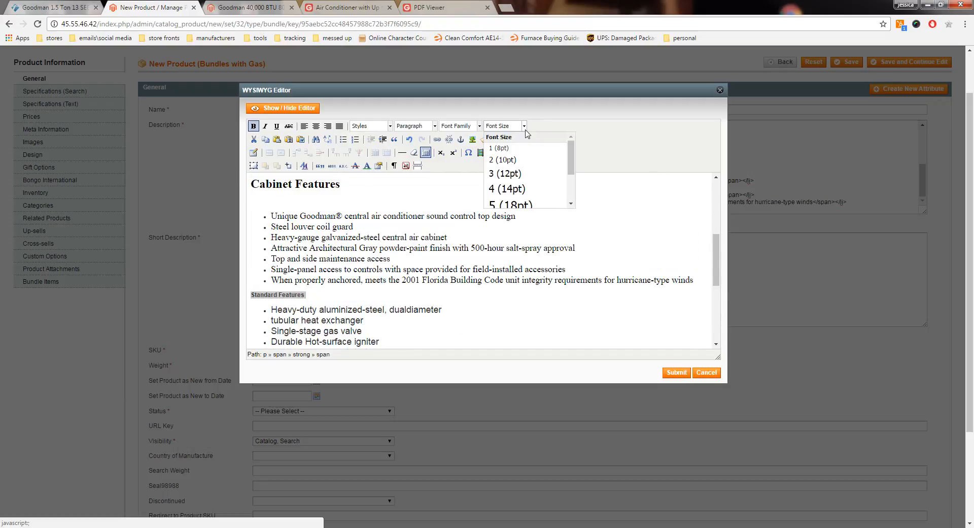
{"action": "left_click", "coordinate": [508, 202]}
{"action": "scroll", "coordinate": [494, 278], "scroll_direction": "down", "scroll_amount": 4}
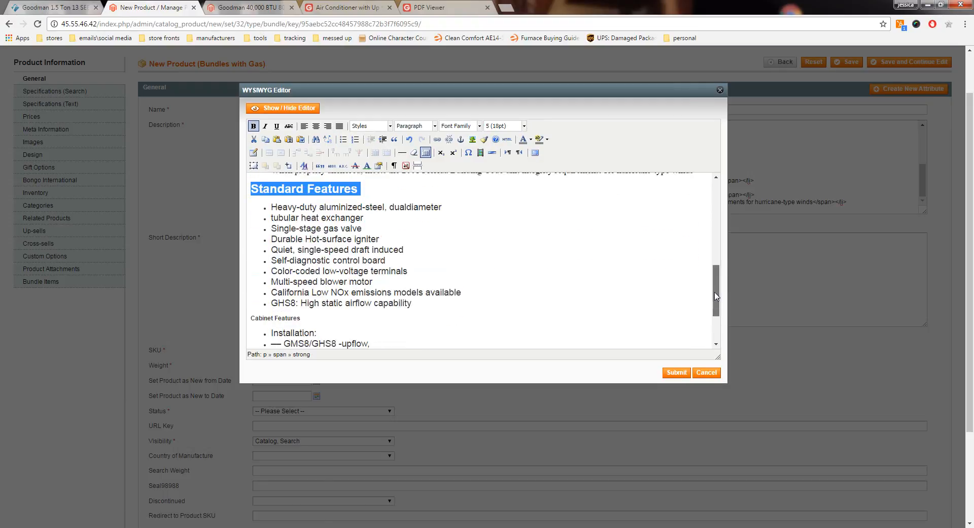
{"action": "left_click_drag", "start_coordinate": [320, 241], "coordinate": [257, 237]}
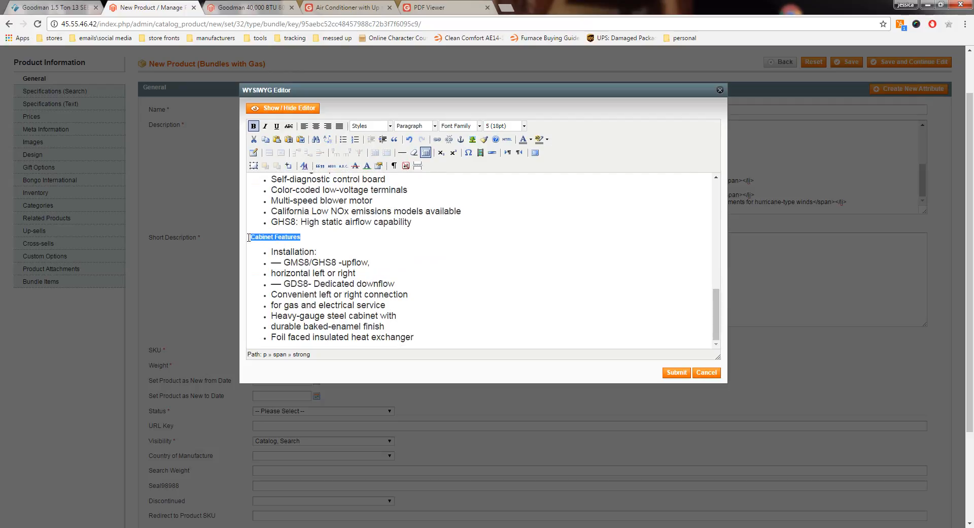
{"action": "left_click", "coordinate": [524, 125]}
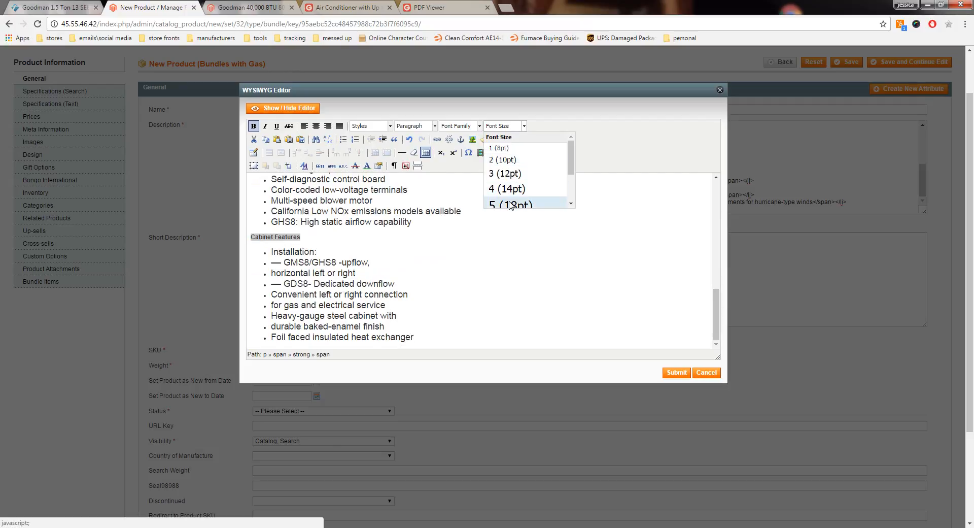
{"action": "left_click", "coordinate": [511, 205]}
Step: Format the whole pasted furnace section in Times New Roman with black text
{"action": "left_click_drag", "start_coordinate": [718, 321], "coordinate": [716, 329]}
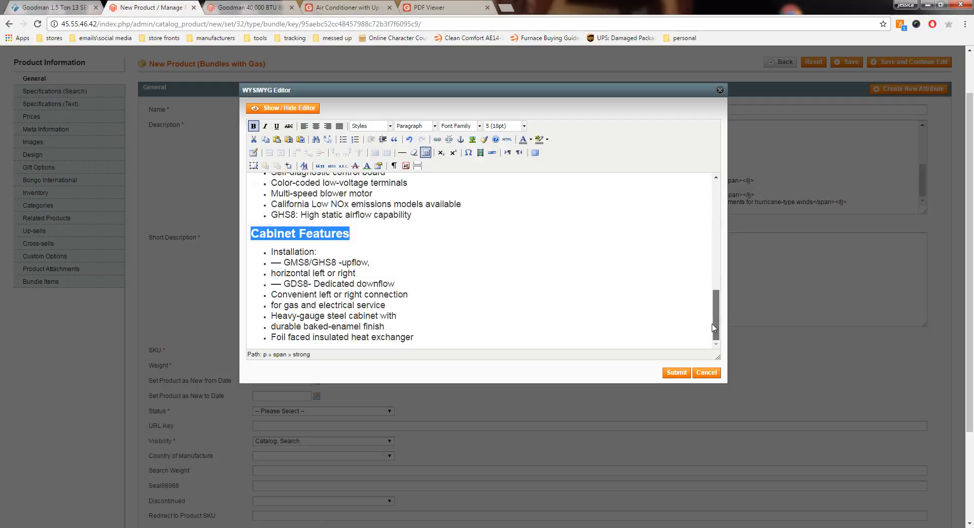
{"action": "left_click", "coordinate": [418, 337]}
{"action": "left_click_drag", "start_coordinate": [393, 337], "coordinate": [251, 192]}
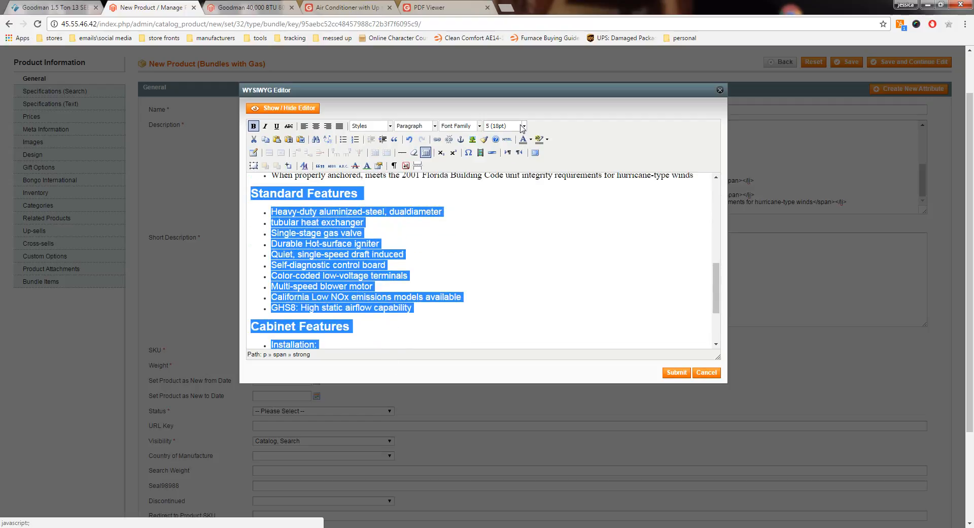
{"action": "left_click", "coordinate": [479, 126]}
{"action": "scroll", "coordinate": [479, 167], "scroll_direction": "down", "scroll_amount": 5}
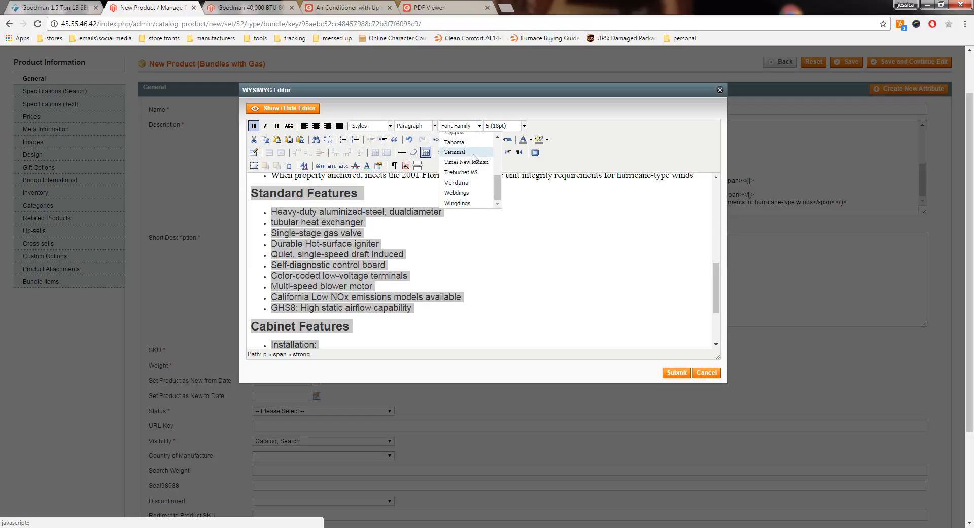
{"action": "left_click", "coordinate": [459, 156]}
{"action": "left_click", "coordinate": [530, 140]}
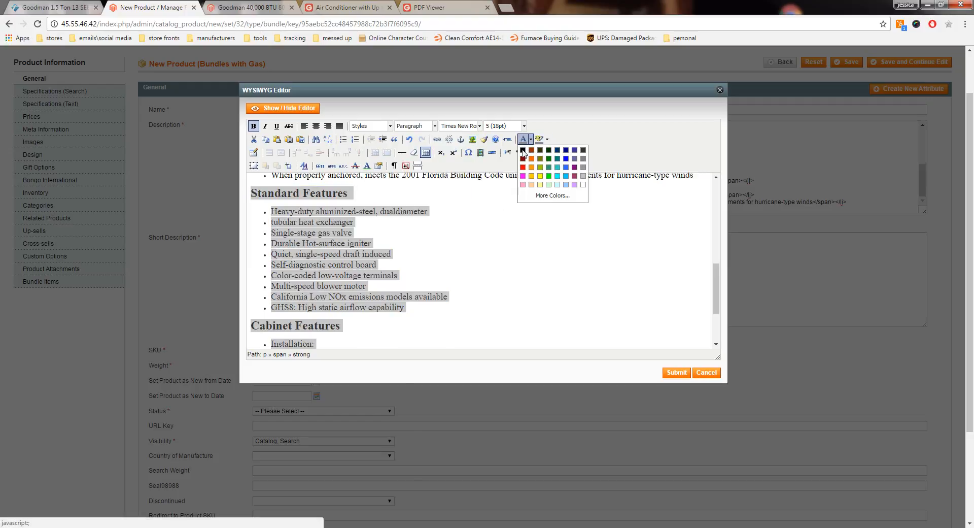
{"action": "left_click", "coordinate": [524, 151]}
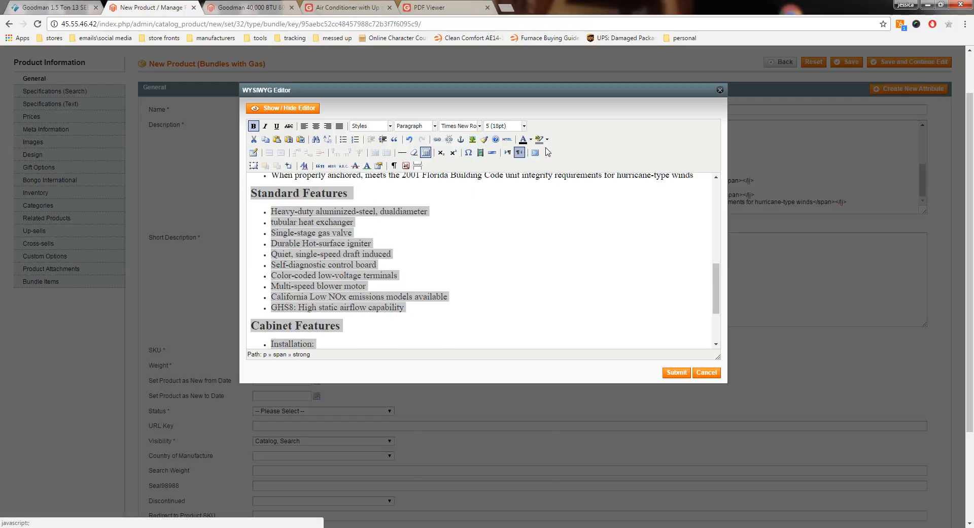
{"action": "left_click", "coordinate": [602, 264]}
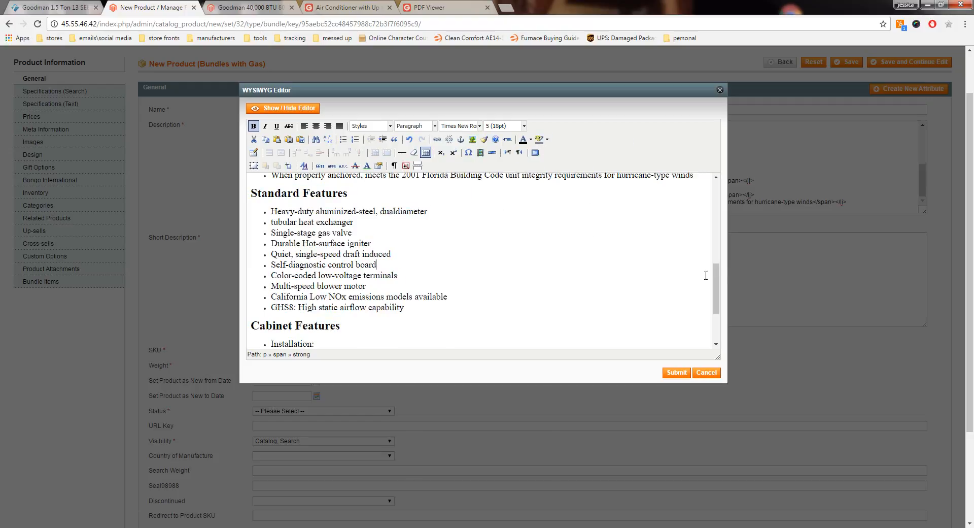
Step: Close the description editor of the GMS80403AN furnace product and copy its full product name
{"action": "left_click", "coordinate": [246, 9]}
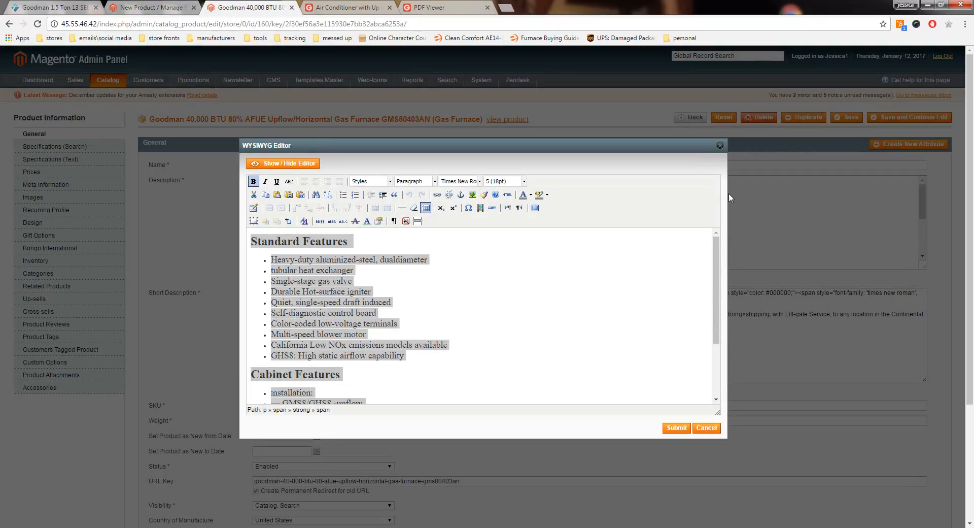
{"action": "left_click", "coordinate": [721, 146]}
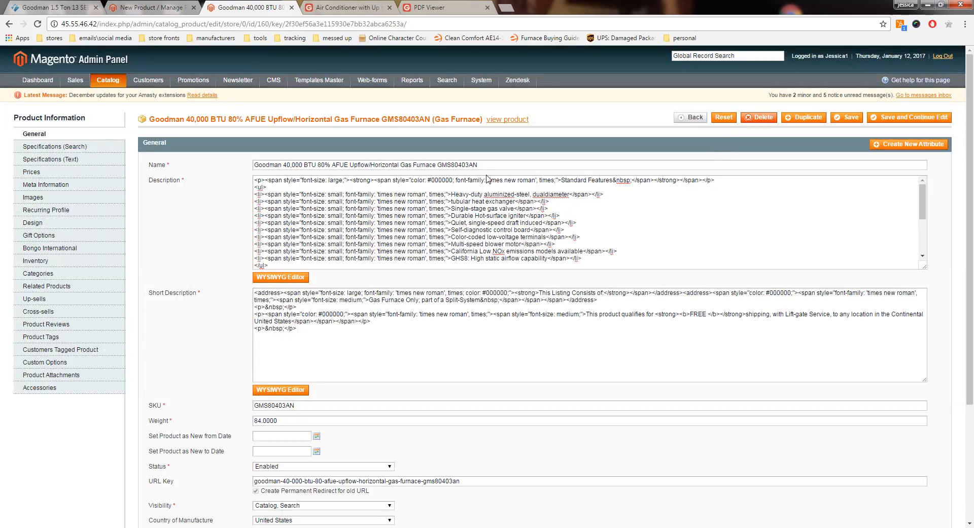
{"action": "left_click_drag", "start_coordinate": [484, 165], "coordinate": [254, 169]}
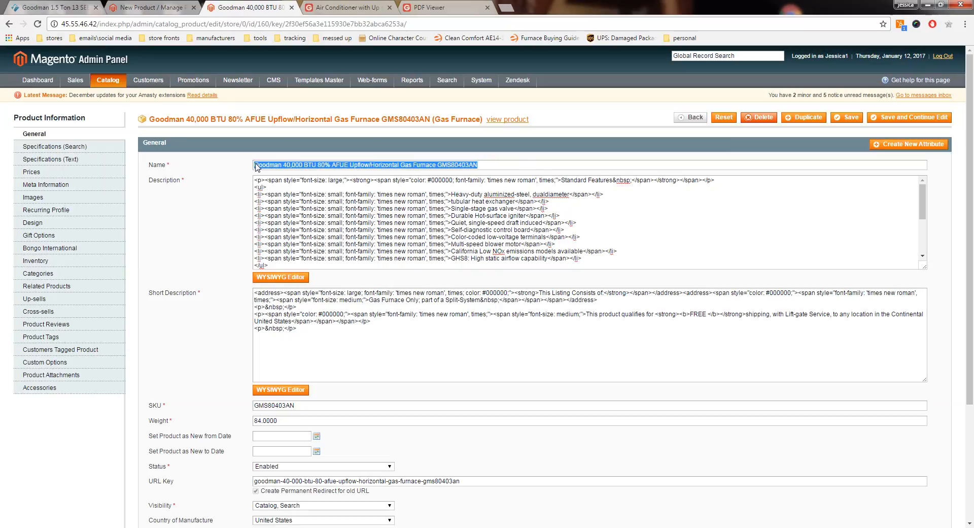
{"action": "right_click", "coordinate": [257, 167]}
{"action": "left_click", "coordinate": [269, 182]}
Step: Insert the title Goodman 40,000 BTU 80% AFUE Upflow/Horizontal Gas Furnace GMS80403AN above the furnace's Standard Features in the bundle description, preceded by a blank line
{"action": "left_click", "coordinate": [138, 7]}
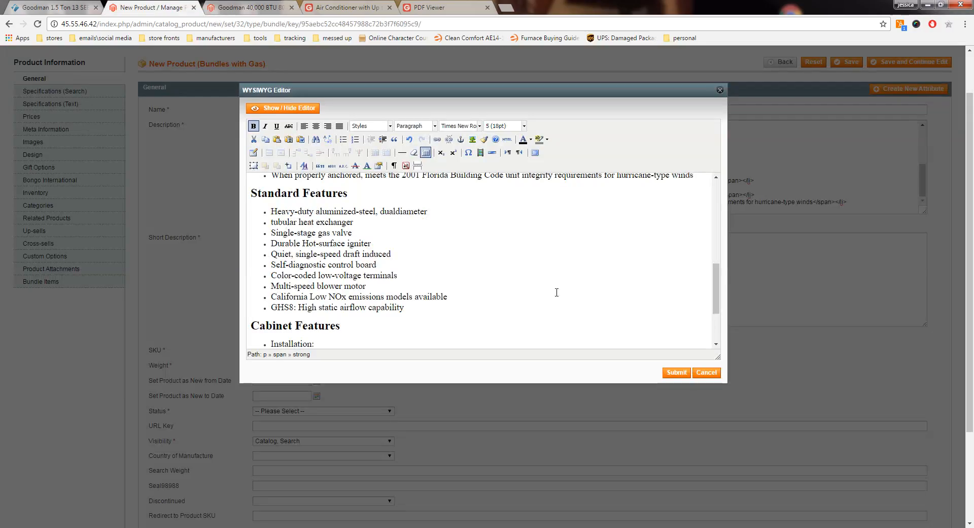
{"action": "left_click", "coordinate": [252, 192]}
{"action": "key", "text": "Return"}
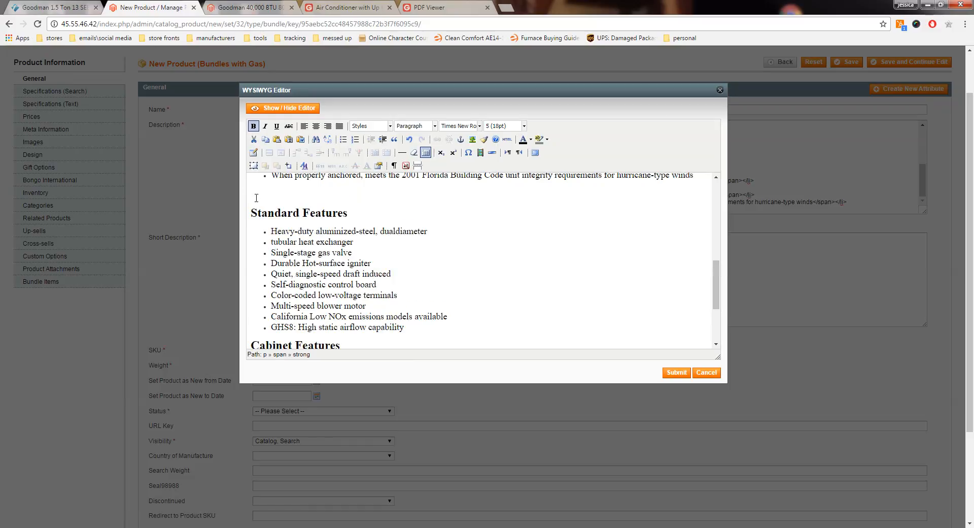
{"action": "key", "text": "ctrl+v"}
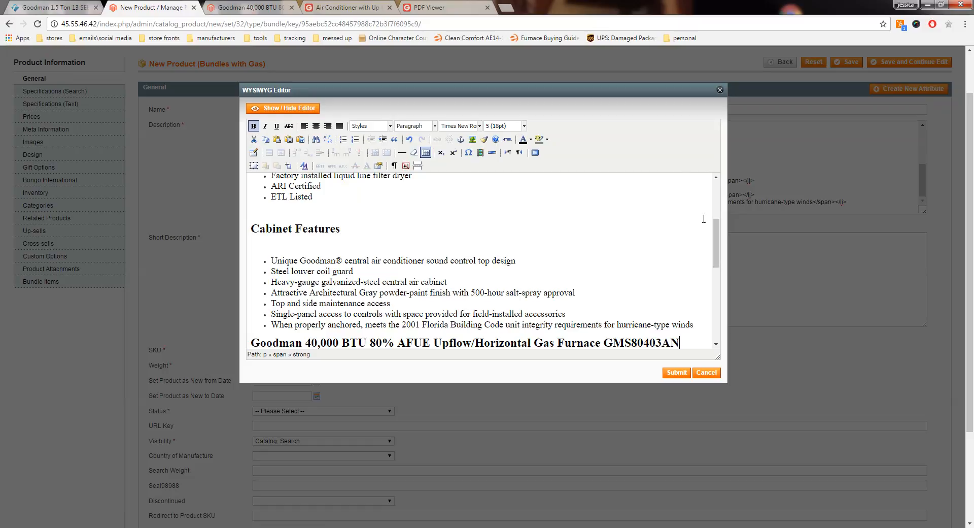
{"action": "left_click_drag", "start_coordinate": [717, 234], "coordinate": [706, 187]}
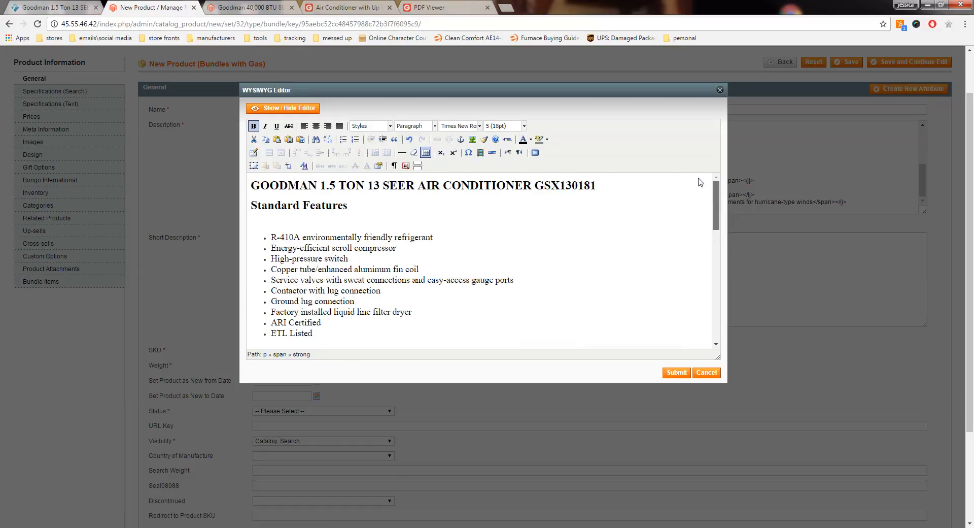
{"action": "scroll", "coordinate": [701, 202], "scroll_direction": "down", "scroll_amount": 5}
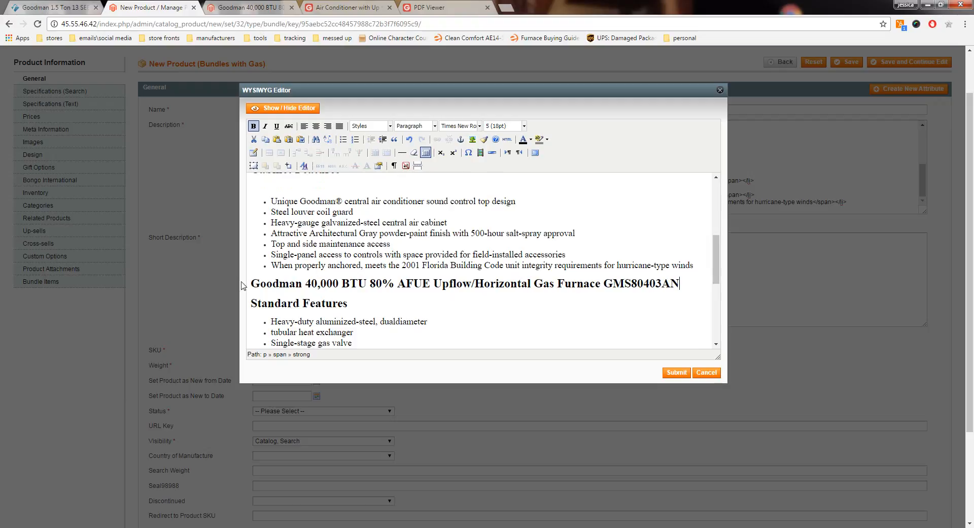
{"action": "key", "text": "Return"}
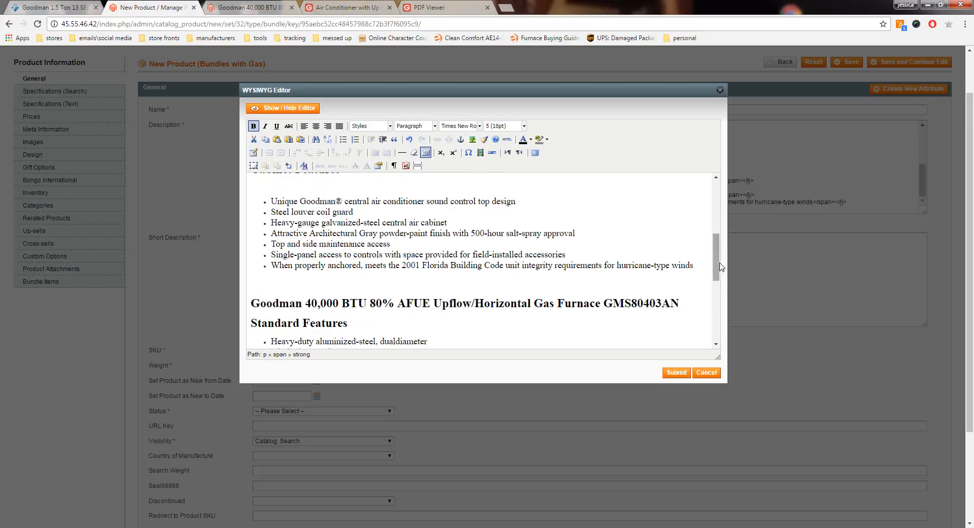
Step: End the furnace's Cabinet Features list after its last bullet and add blank lines below it
{"action": "left_click_drag", "start_coordinate": [715, 269], "coordinate": [717, 345]}
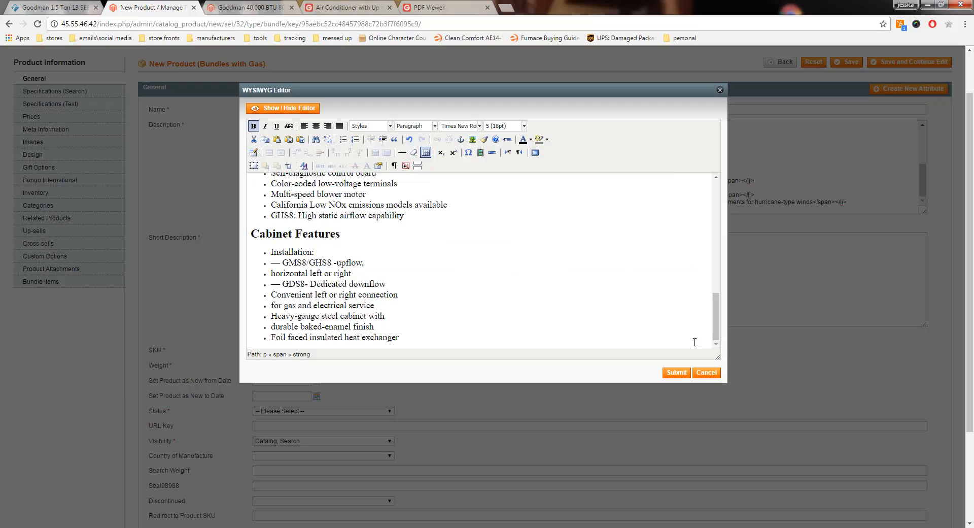
{"action": "left_click", "coordinate": [422, 335]}
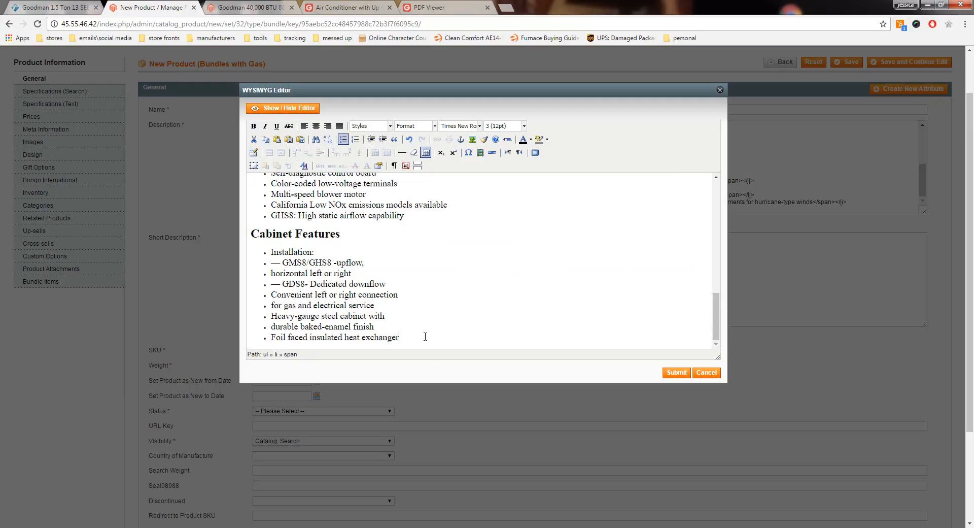
{"action": "key", "text": "Return"}
{"action": "key", "text": "Return"}
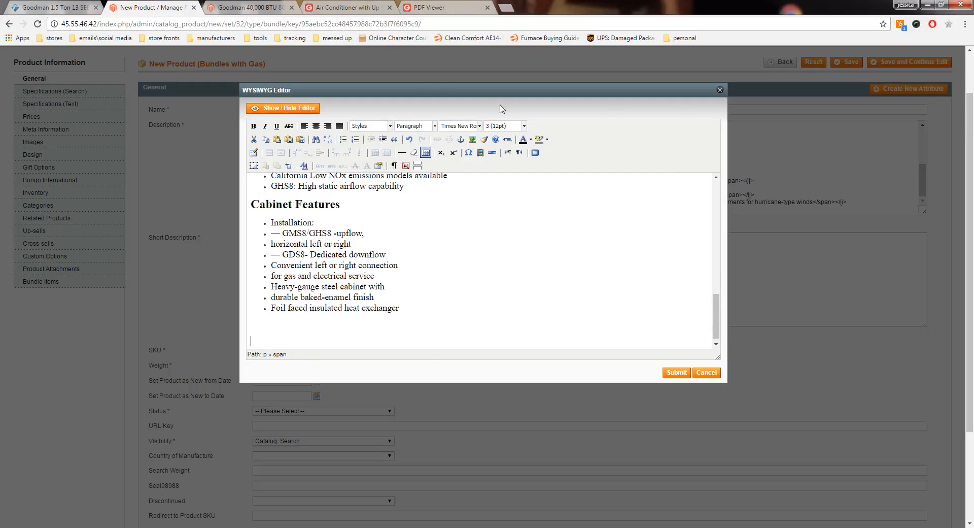
Step: Return the furnace product page to the product list and copy the coil model CA*F1824*6D from the AHRI ratings PDF
{"action": "left_click", "coordinate": [249, 6]}
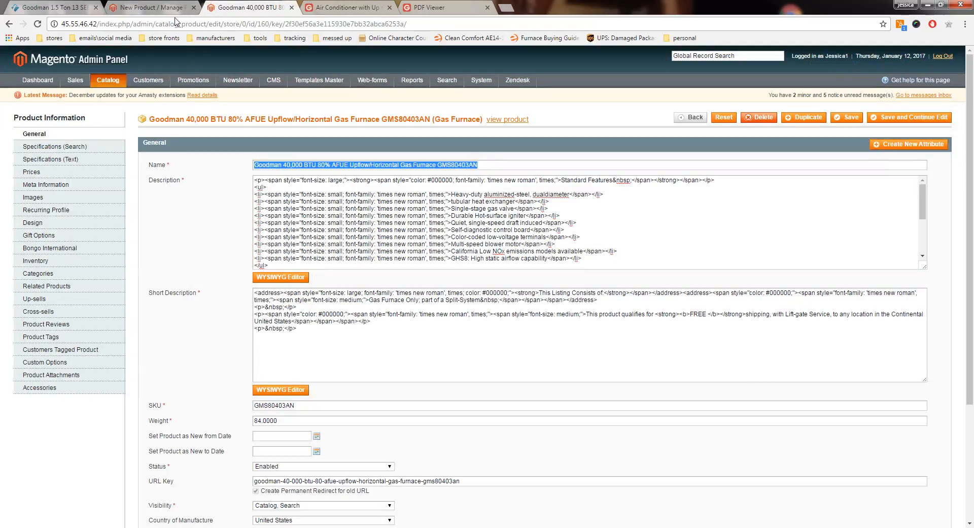
{"action": "left_click", "coordinate": [694, 118]}
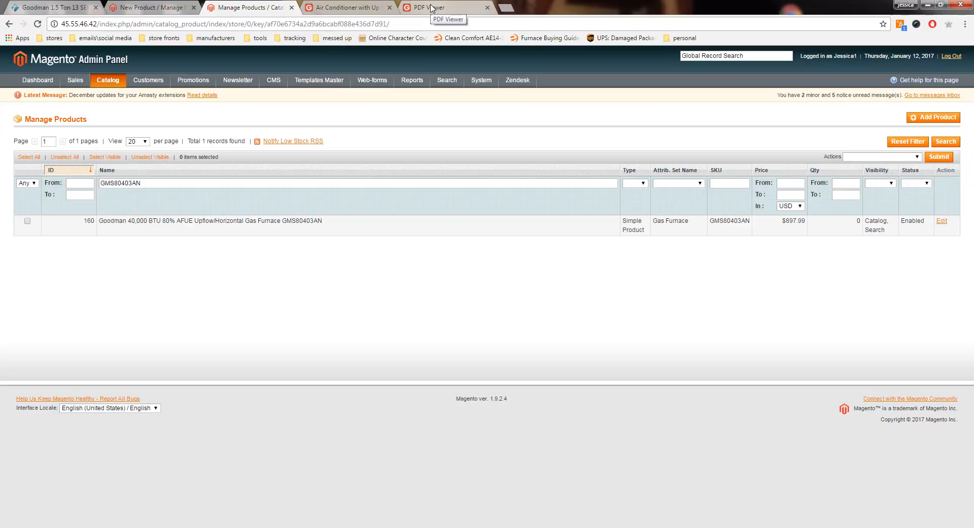
{"action": "left_click", "coordinate": [432, 8]}
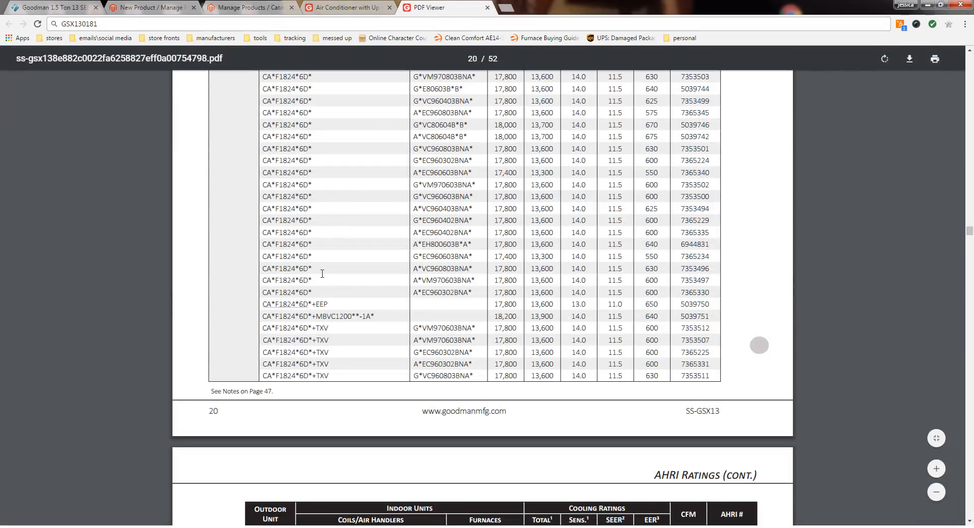
{"action": "left_click_drag", "start_coordinate": [303, 304], "coordinate": [264, 306]}
{"action": "right_click", "coordinate": [262, 306]}
{"action": "left_click", "coordinate": [292, 311]}
Step: Filter the product list by name using the copied coil model, with its wildcards filled in to read CAPF1824A6
{"action": "left_click", "coordinate": [238, 8]}
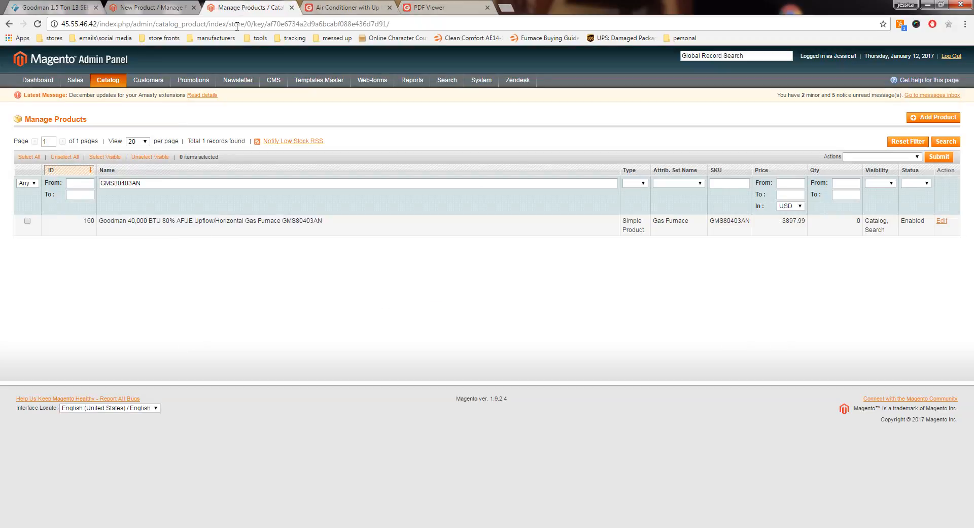
{"action": "double_click", "coordinate": [135, 182]}
{"action": "right_click", "coordinate": [133, 183]}
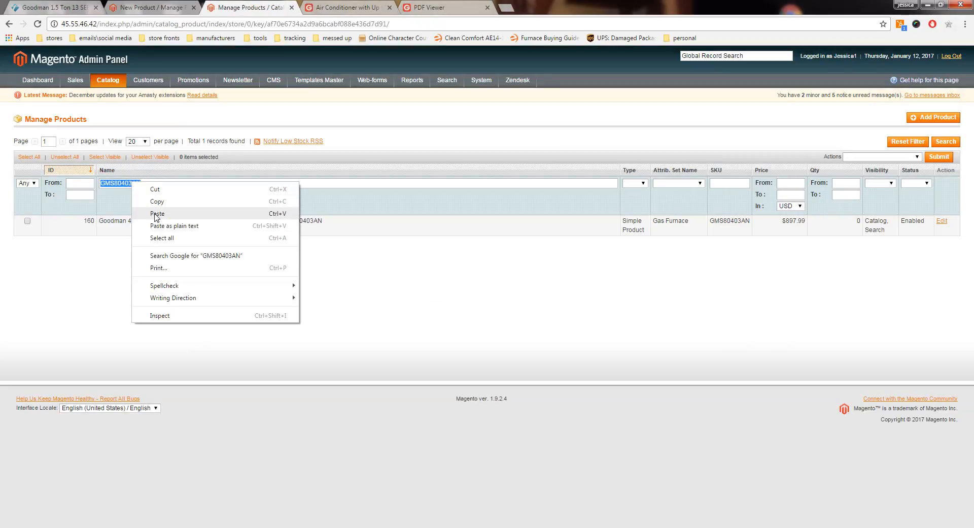
{"action": "left_click", "coordinate": [157, 213]}
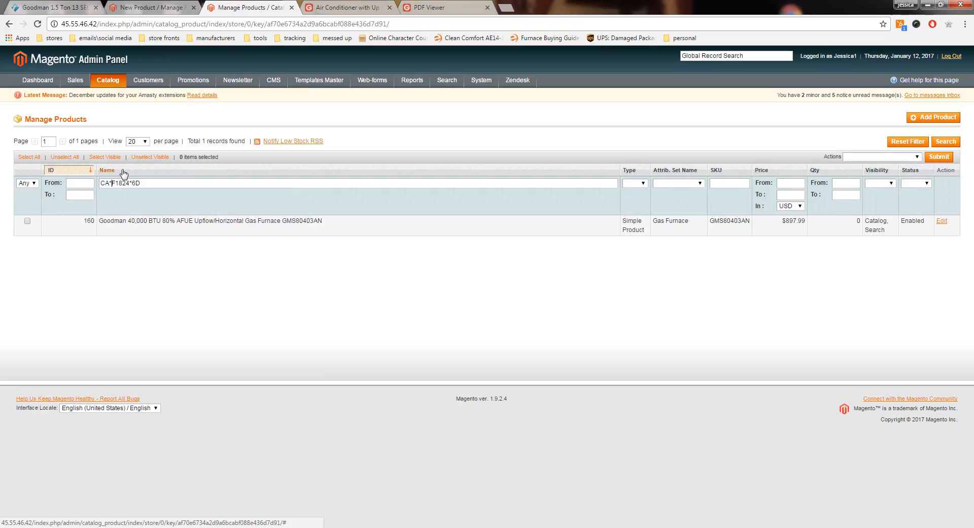
{"action": "key", "text": "BackSpace"}
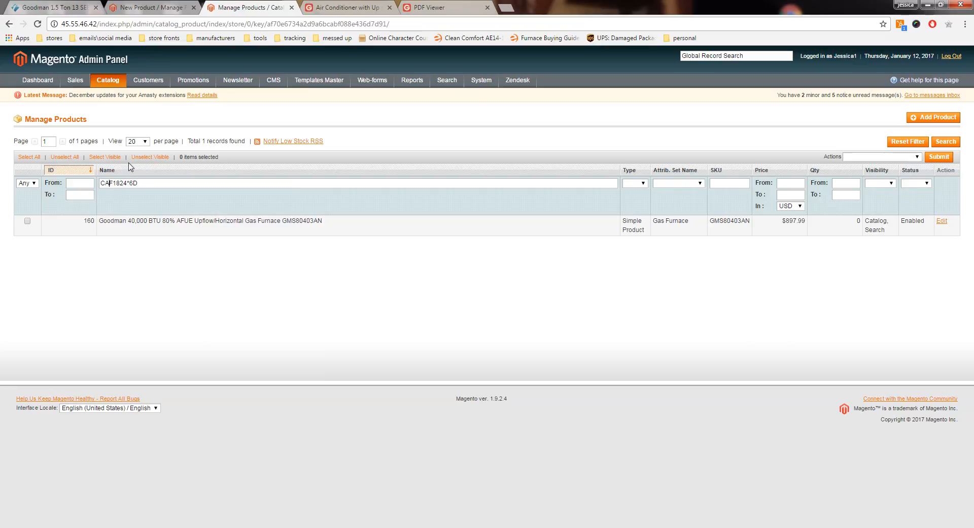
{"action": "type", "text": "P"}
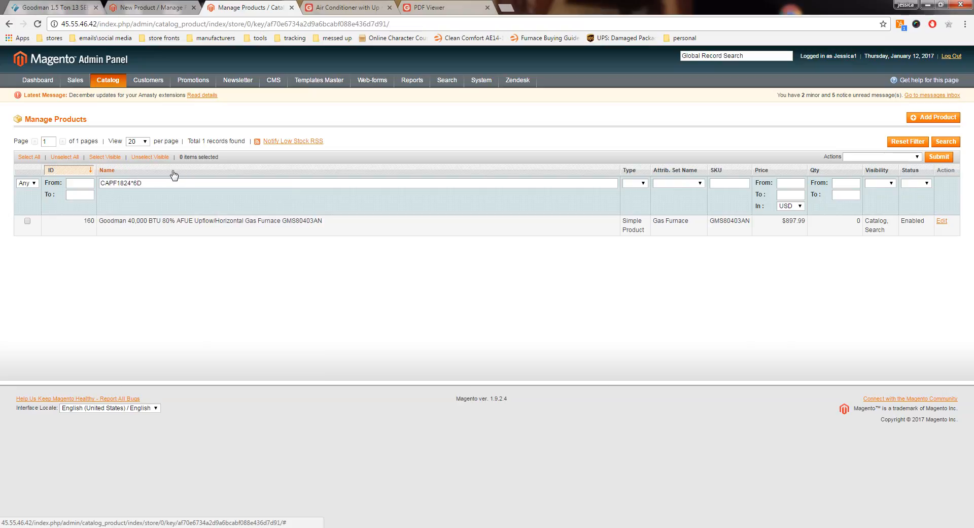
{"action": "key", "text": "BackSpace"}
{"action": "type", "text": "A"}
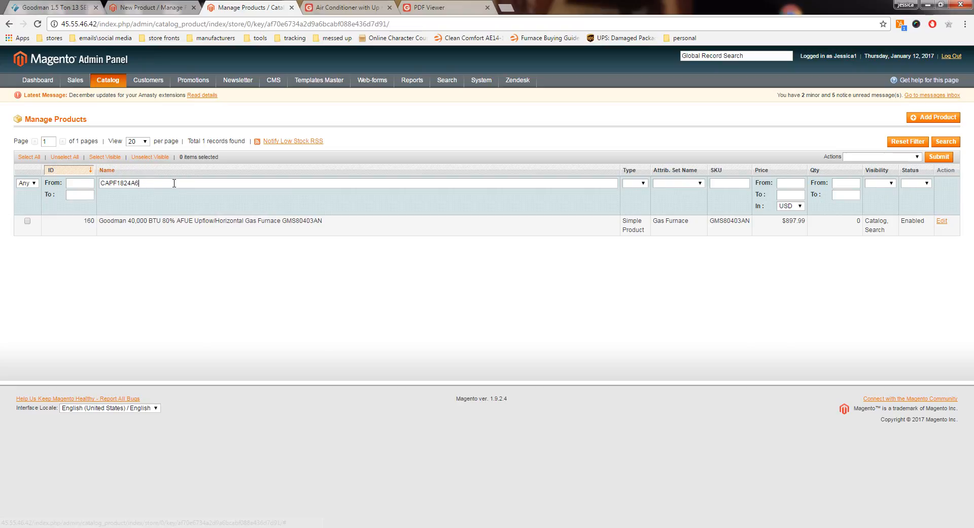
{"action": "left_click", "coordinate": [946, 142]}
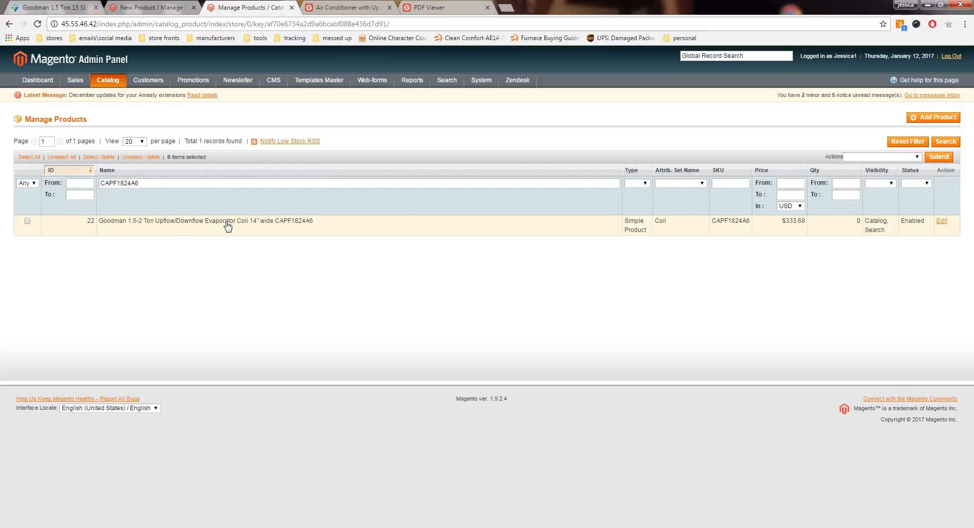
Step: Open the CAPF1824A6 evaporator coil product and copy its Product Features heading and full bullet list from the description editor
{"action": "left_click", "coordinate": [228, 226]}
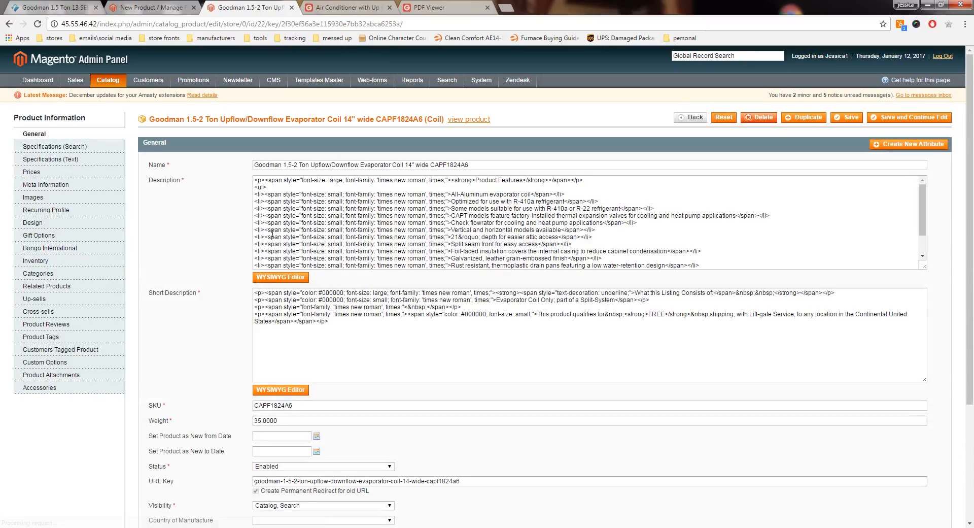
{"action": "left_click", "coordinate": [298, 277]}
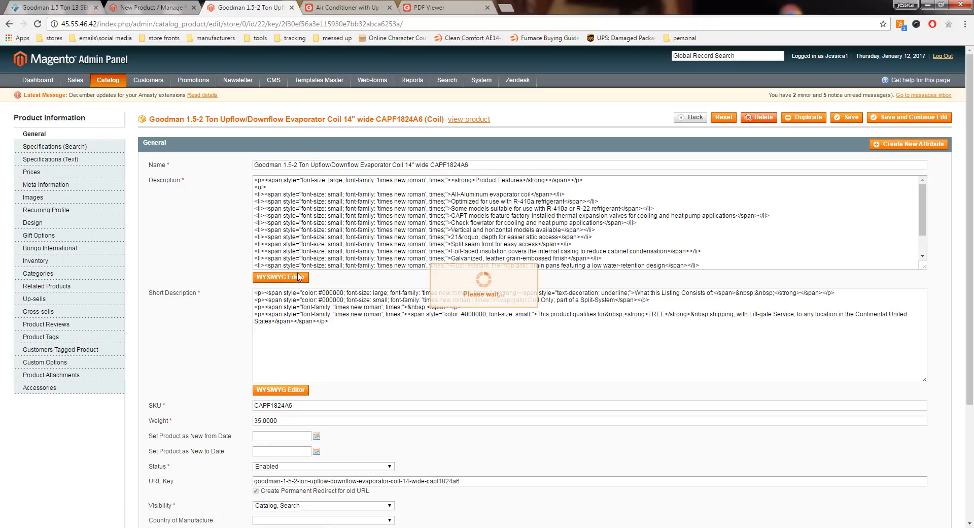
{"action": "scroll", "coordinate": [364, 393], "scroll_direction": "down", "scroll_amount": 1}
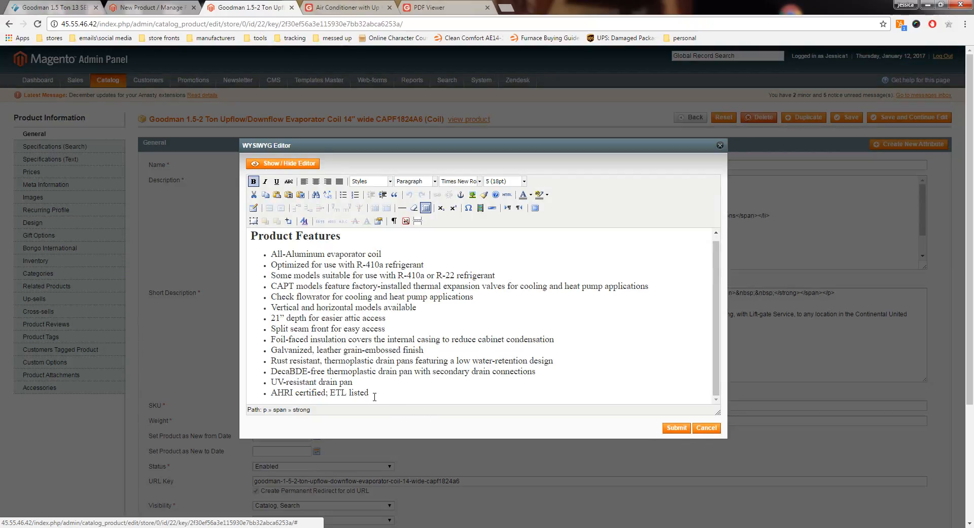
{"action": "left_click_drag", "start_coordinate": [374, 397], "coordinate": [251, 235]}
{"action": "right_click", "coordinate": [274, 236]}
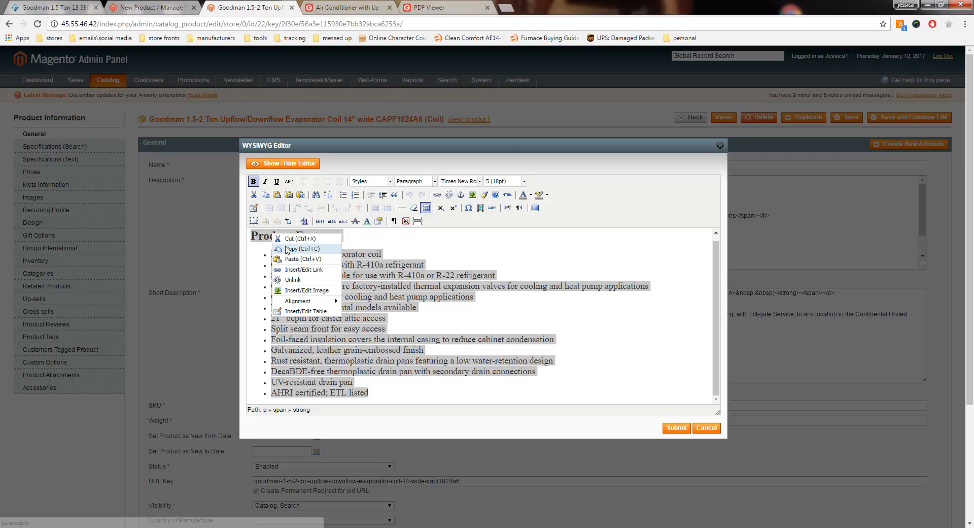
{"action": "left_click", "coordinate": [307, 248]}
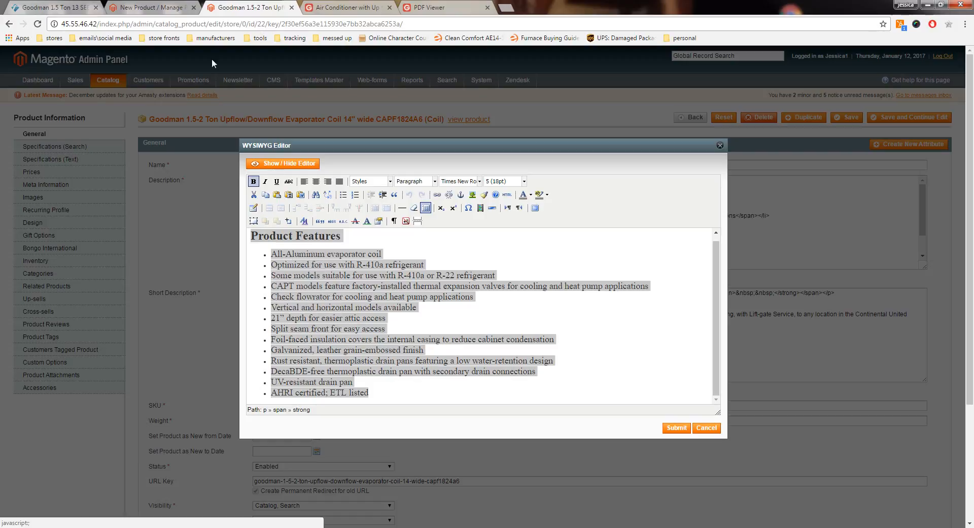
Step: Paste the coil's Product Features section at the end of the bundle description, below the furnace's Cabinet Features
{"action": "left_click", "coordinate": [170, 8]}
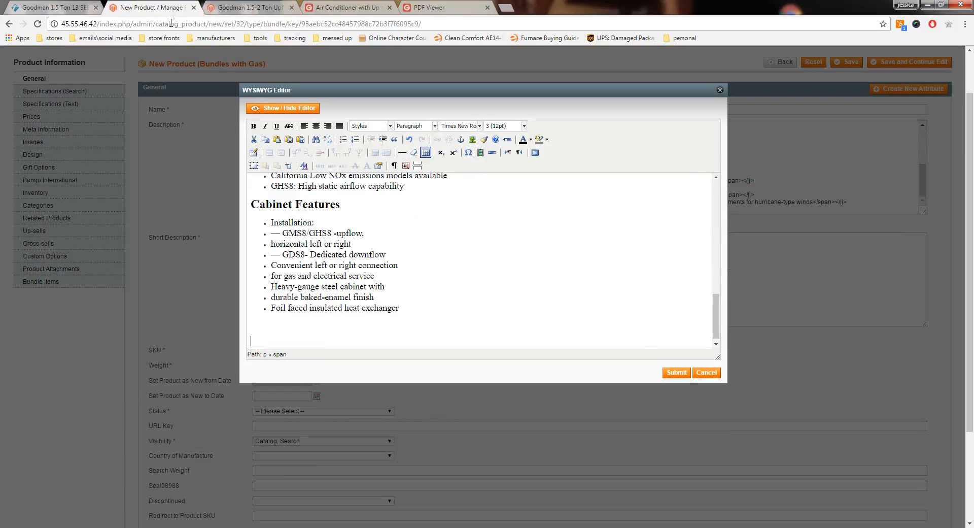
{"action": "left_click", "coordinate": [258, 340]}
{"action": "key", "text": "ctrl+v"}
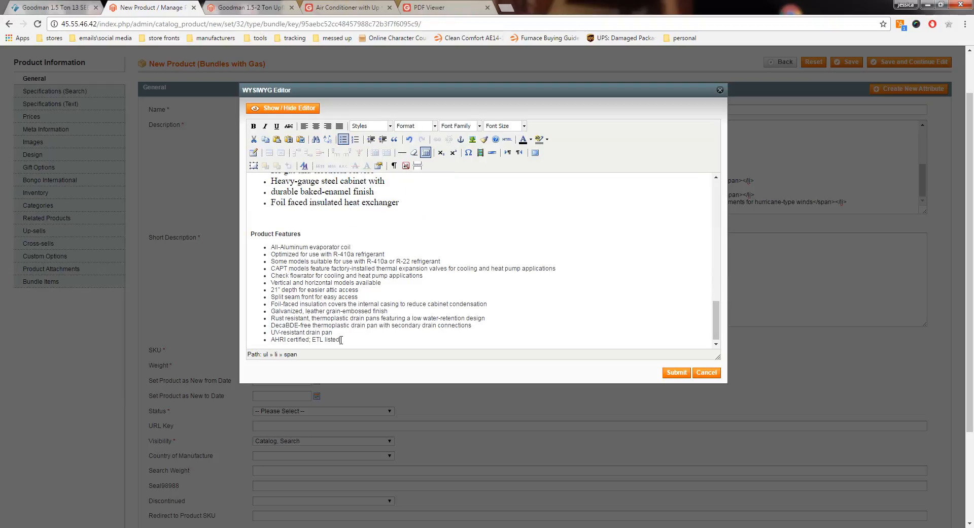
Step: Set the pasted coil bullets to font size 3 (12pt) and the Product Features heading to 5 (18pt)
{"action": "left_click_drag", "start_coordinate": [341, 340], "coordinate": [270, 245]}
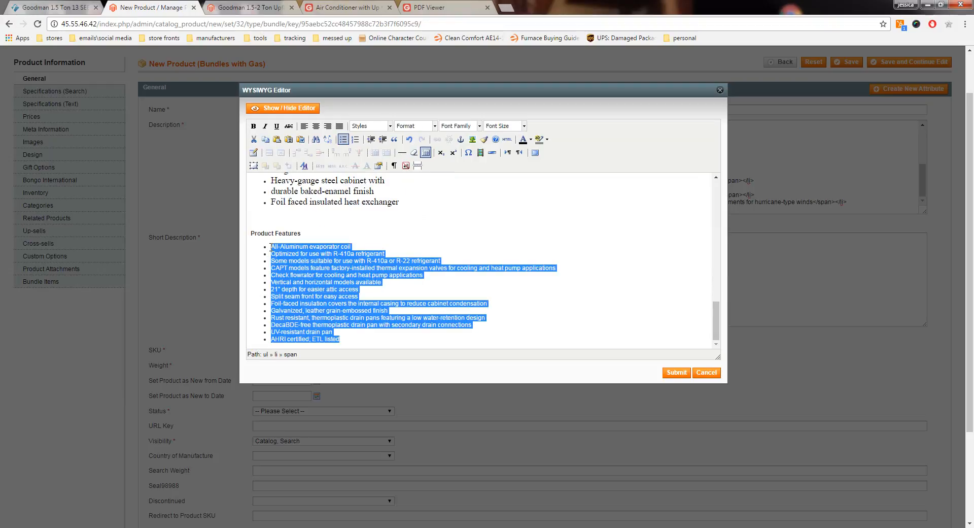
{"action": "left_click", "coordinate": [524, 126]}
{"action": "left_click", "coordinate": [507, 174]}
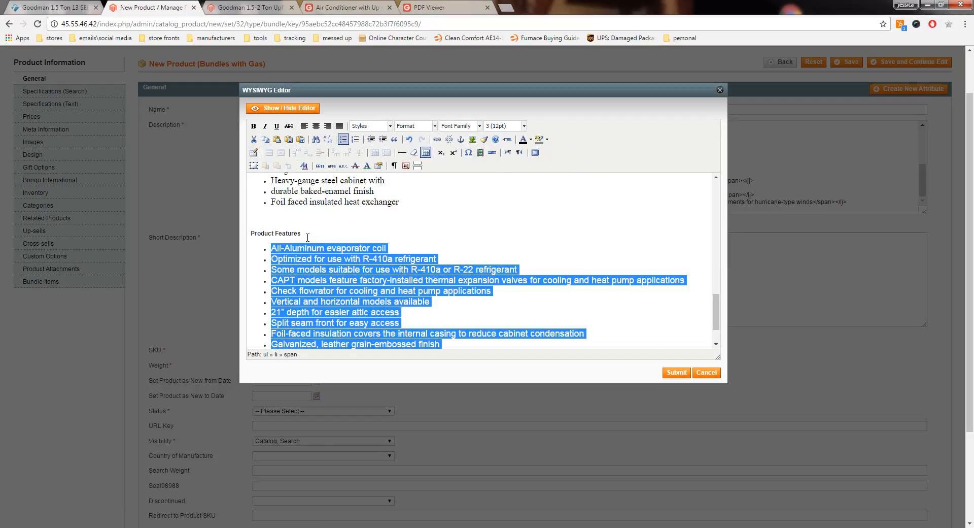
{"action": "left_click_drag", "start_coordinate": [308, 237], "coordinate": [249, 234]}
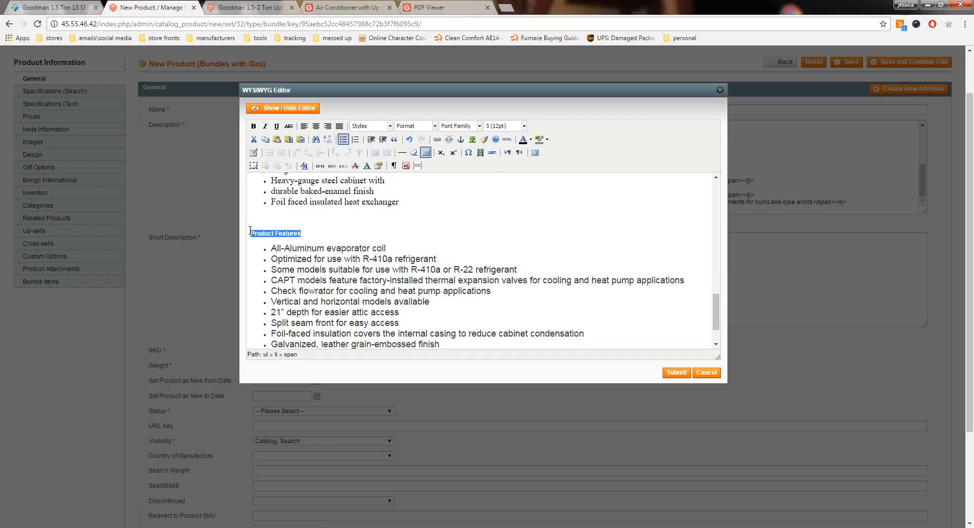
{"action": "left_click", "coordinate": [524, 126]}
{"action": "left_click", "coordinate": [513, 203]}
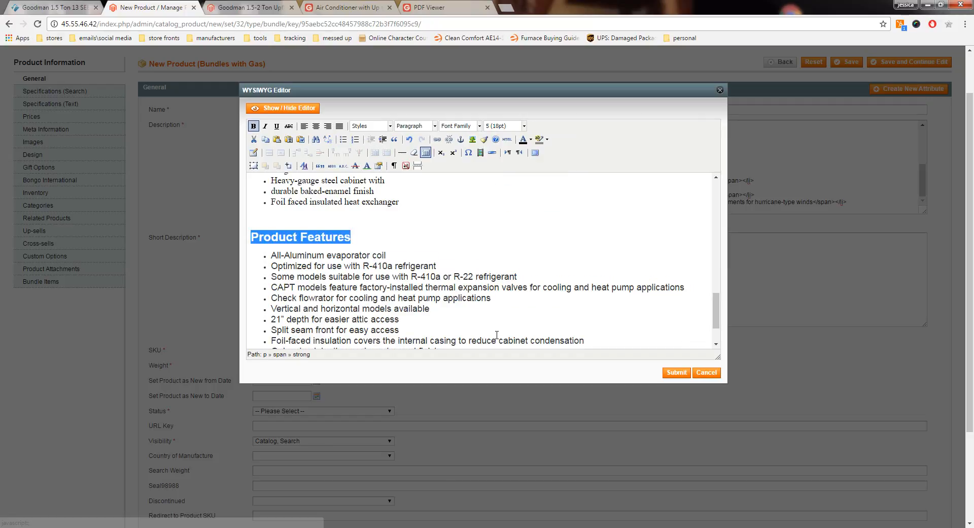
Step: Set the whole coil section, heading and bullets, in Times New Roman
{"action": "scroll", "coordinate": [395, 345], "scroll_direction": "down", "scroll_amount": 2}
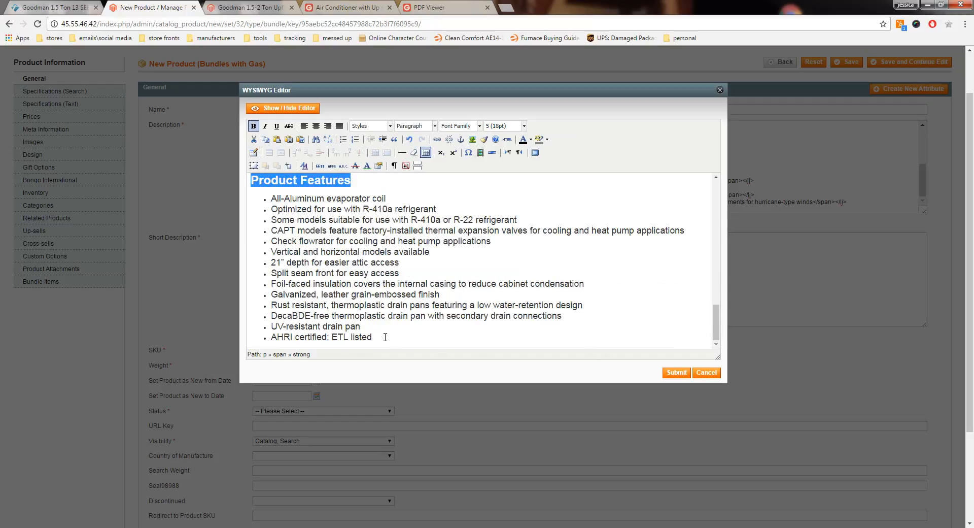
{"action": "left_click_drag", "start_coordinate": [385, 337], "coordinate": [251, 180]}
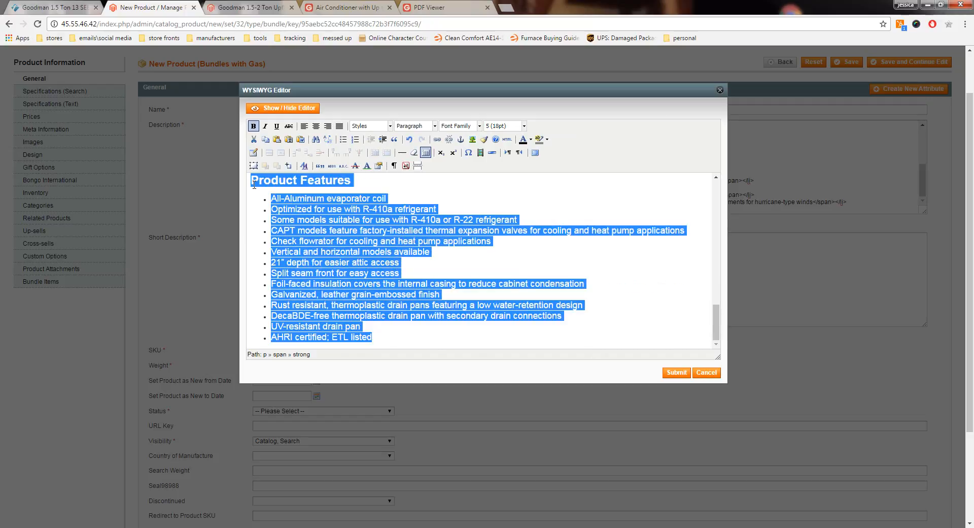
{"action": "left_click", "coordinate": [480, 126]}
{"action": "left_click", "coordinate": [472, 168]}
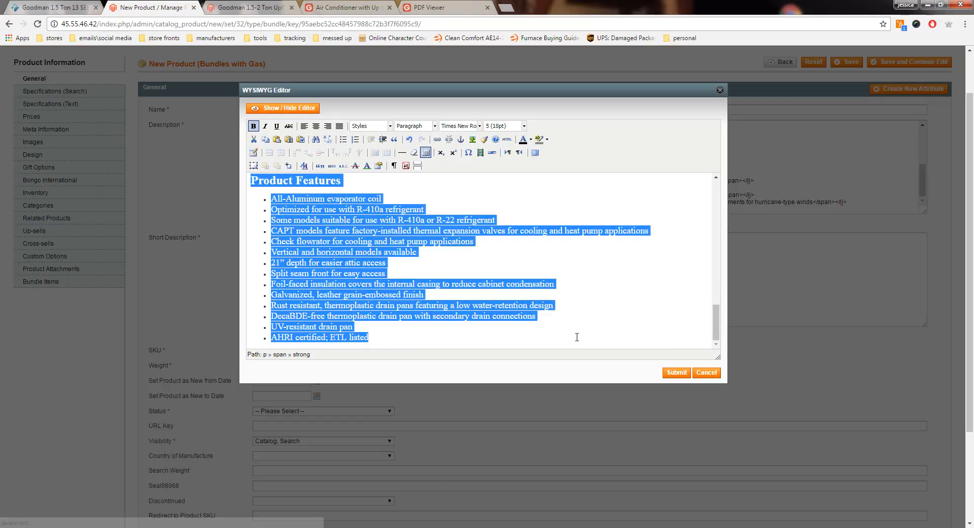
{"action": "left_click", "coordinate": [391, 338]}
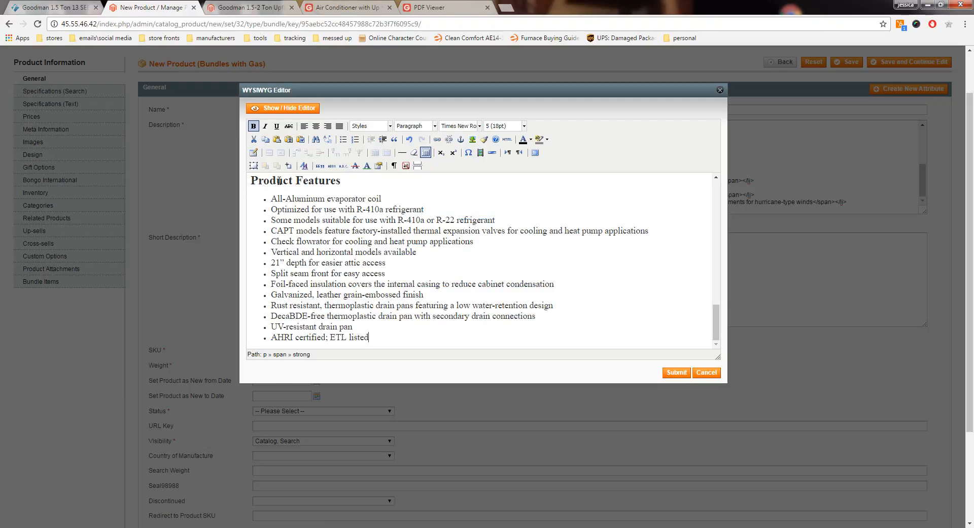
Step: Add an empty line directly above the coil's Product Features heading in the bundle description
{"action": "left_click_drag", "start_coordinate": [717, 318], "coordinate": [717, 299]}
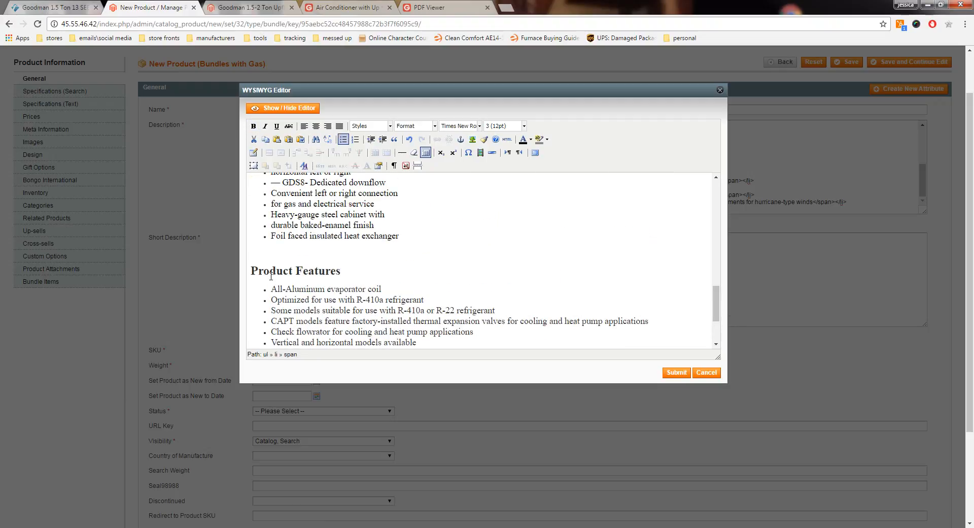
{"action": "left_click", "coordinate": [264, 260]}
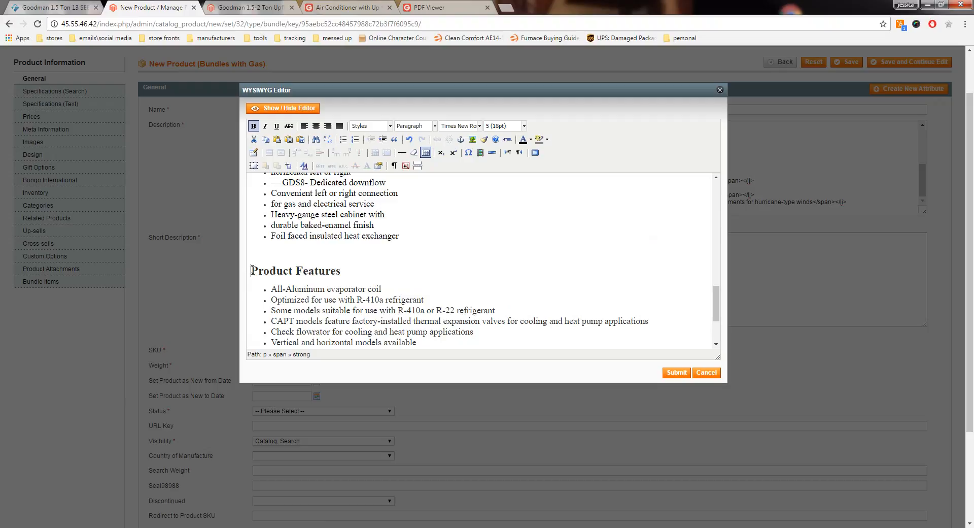
{"action": "key", "text": "Return"}
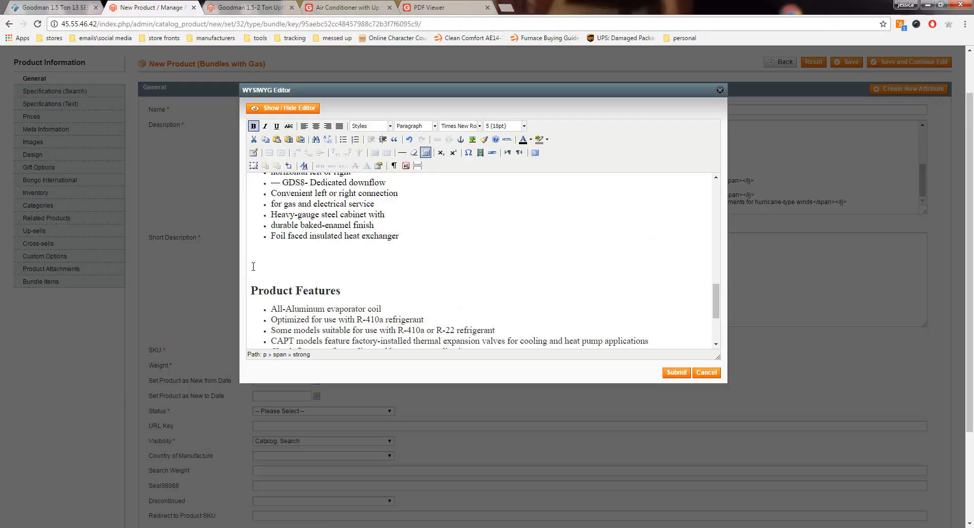
Step: Close the description editor of the CAPF1824A6 coil product and copy its full product name
{"action": "left_click", "coordinate": [331, 4]}
{"action": "left_click", "coordinate": [269, 7]}
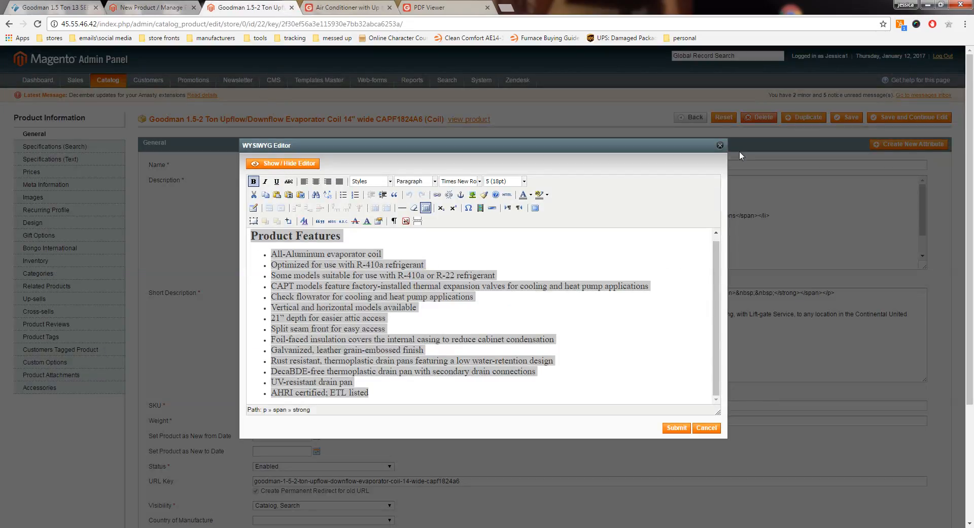
{"action": "left_click", "coordinate": [720, 145]}
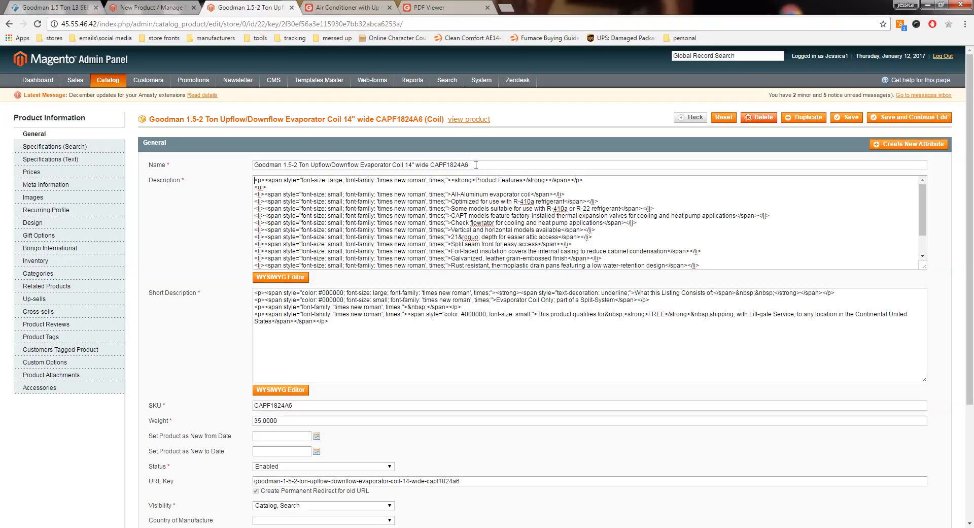
{"action": "left_click_drag", "start_coordinate": [468, 164], "coordinate": [261, 164]}
{"action": "right_click", "coordinate": [260, 163]}
{"action": "left_click", "coordinate": [277, 184]}
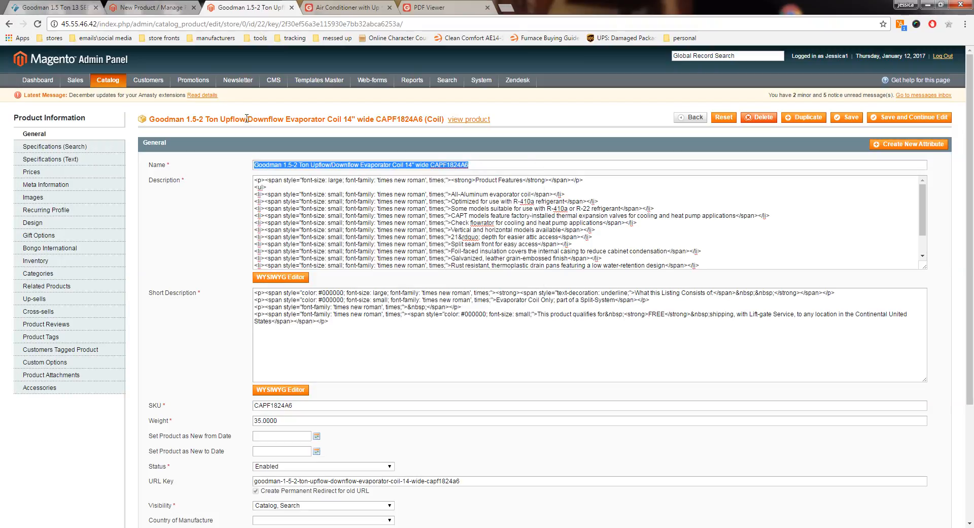
Step: Insert the title Goodman 1.5-2 Ton Upflow/Downflow Evaporator Coil 14" wide CAPF1824A6 above the coil's Product Features and review the bundle description
{"action": "left_click", "coordinate": [163, 12]}
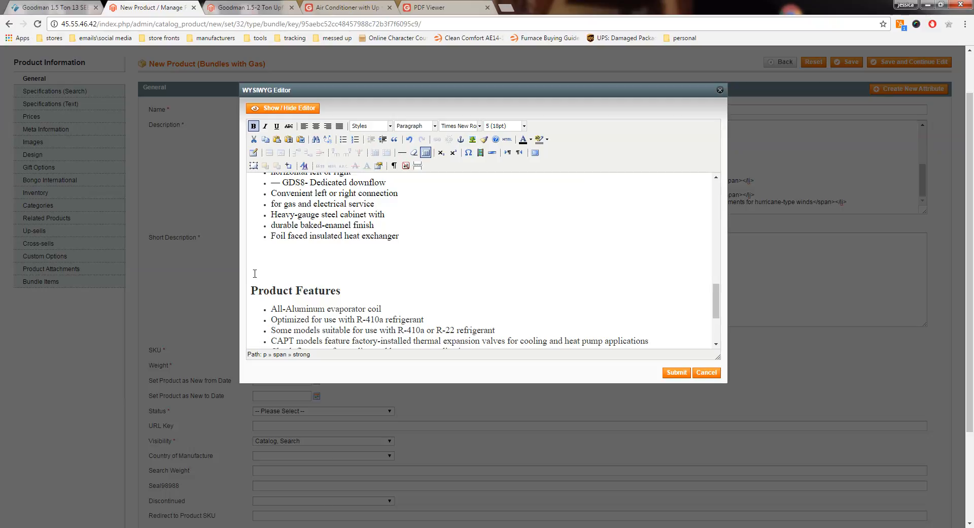
{"action": "key", "text": "ctrl+v"}
{"action": "scroll", "coordinate": [585, 265], "scroll_direction": "down", "scroll_amount": 3}
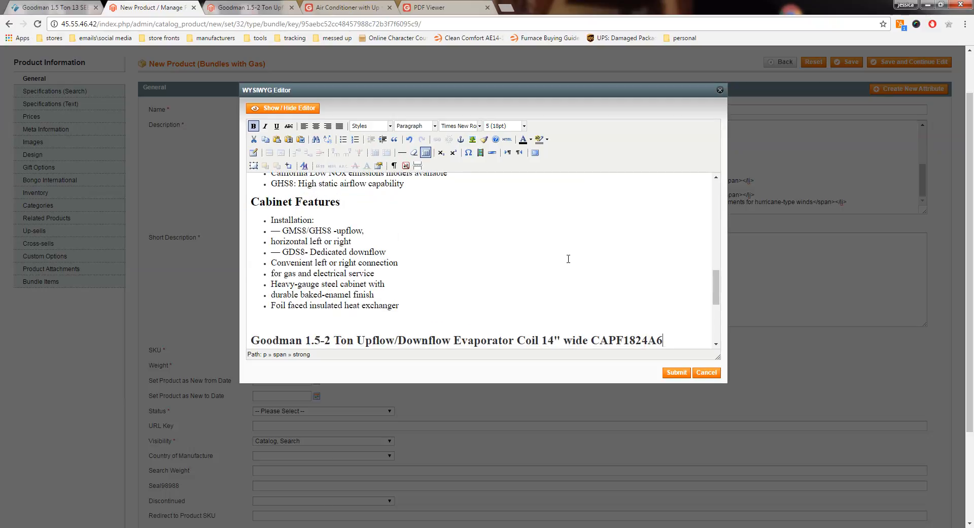
{"action": "scroll", "coordinate": [588, 278], "scroll_direction": "up", "scroll_amount": 10}
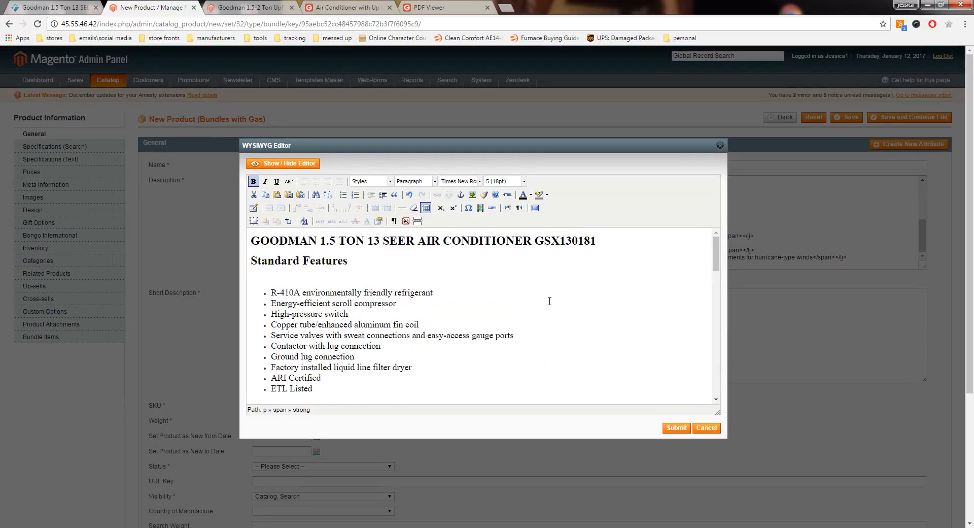
{"action": "scroll", "coordinate": [549, 301], "scroll_direction": "down", "scroll_amount": 15}
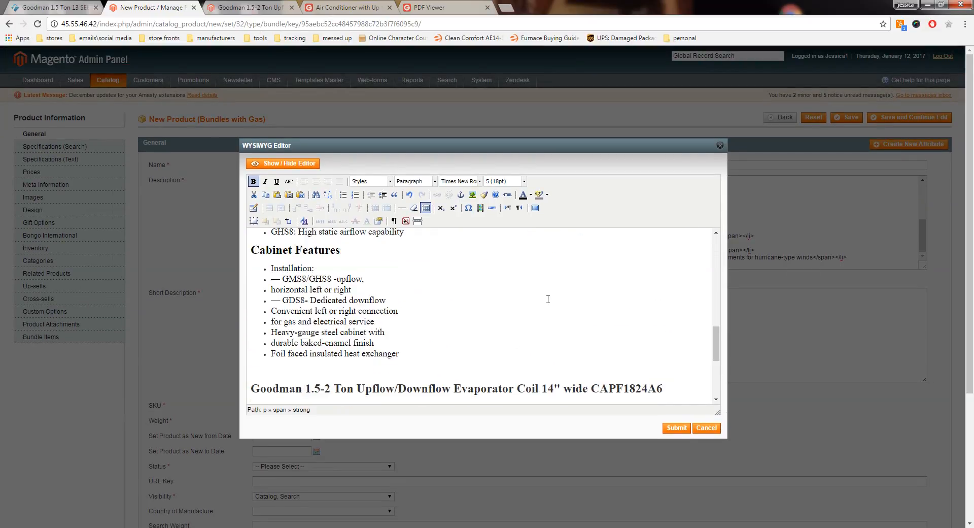
Step: Submit the assembled bundle description after checking it down to the last coil feature
{"action": "scroll", "coordinate": [548, 299], "scroll_direction": "down", "scroll_amount": 10}
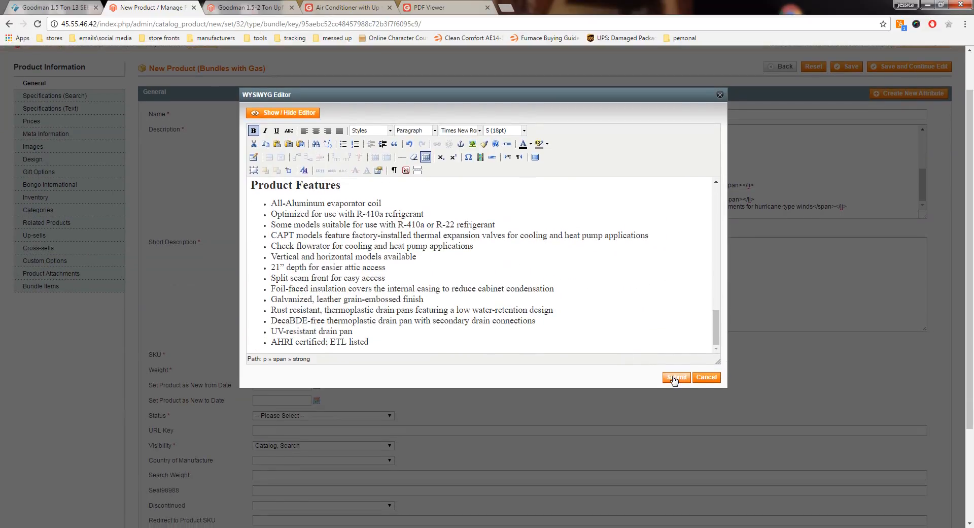
{"action": "left_click", "coordinate": [674, 378]}
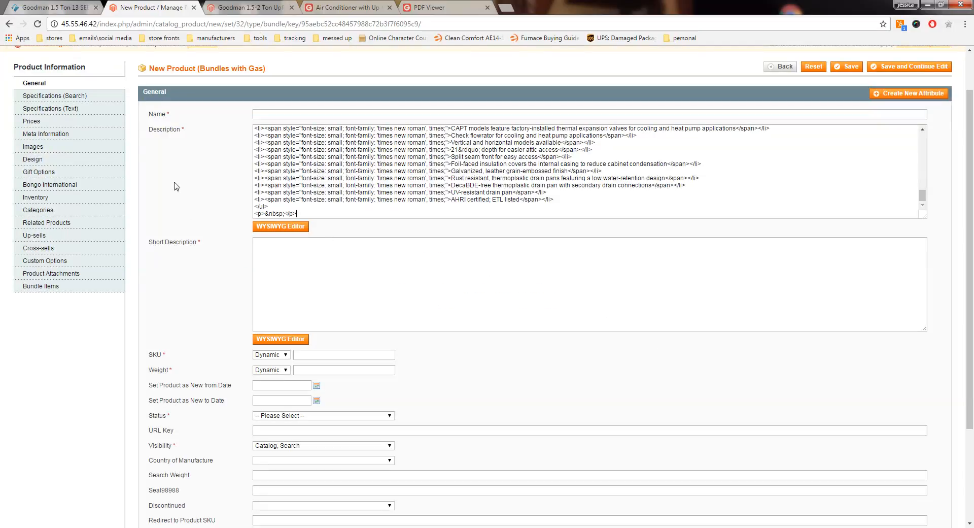
Step: Fill in the bundle's Name with the full title copied from the GSX130181/GMS80403AN product page on thefurnaceoutlet.com
{"action": "left_click", "coordinate": [262, 113]}
{"action": "left_click", "coordinate": [62, 7]}
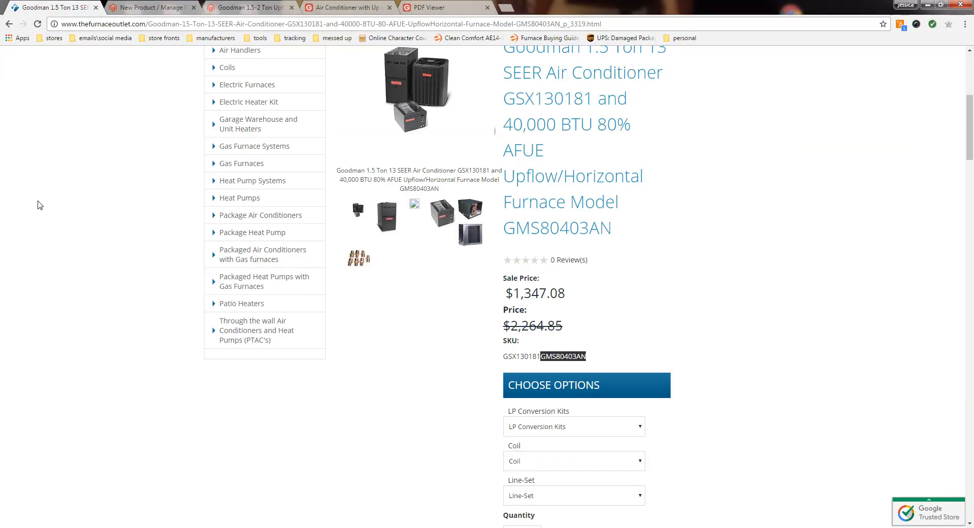
{"action": "left_click", "coordinate": [70, 255]}
{"action": "scroll", "coordinate": [70, 255], "scroll_direction": "up", "scroll_amount": 3}
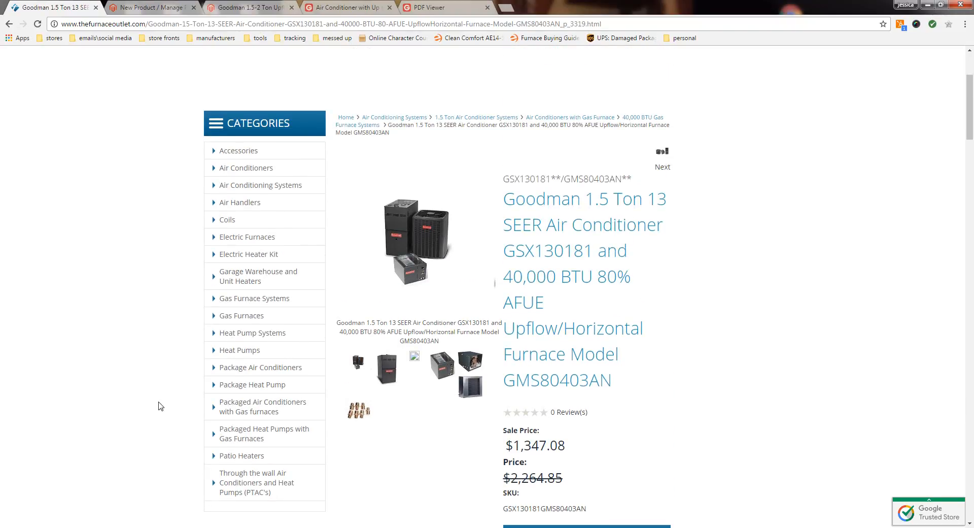
{"action": "left_click_drag", "start_coordinate": [613, 382], "coordinate": [504, 195]}
{"action": "key", "text": "ctrl+c"}
{"action": "right_click", "coordinate": [680, 205]}
{"action": "left_click", "coordinate": [698, 212]}
{"action": "left_click", "coordinate": [141, 10]}
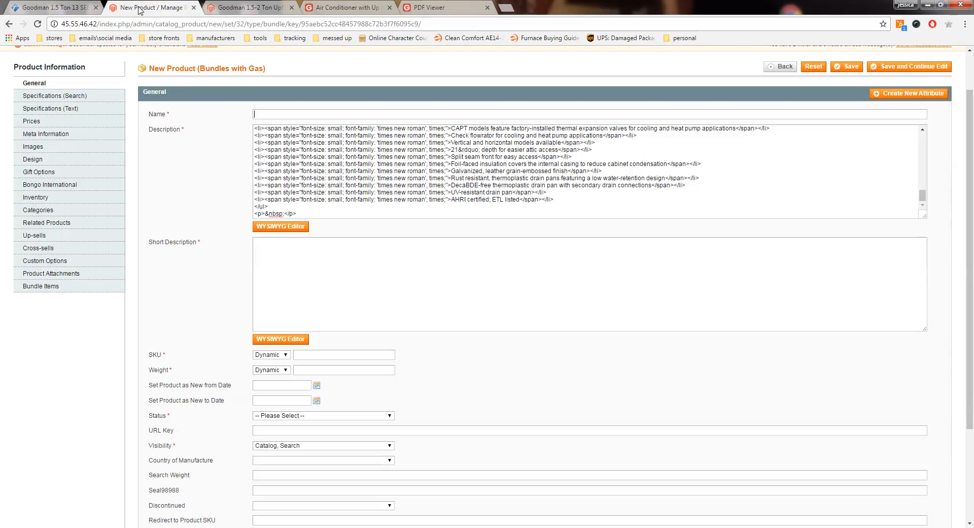
{"action": "right_click", "coordinate": [264, 112]}
{"action": "left_click", "coordinate": [305, 175]}
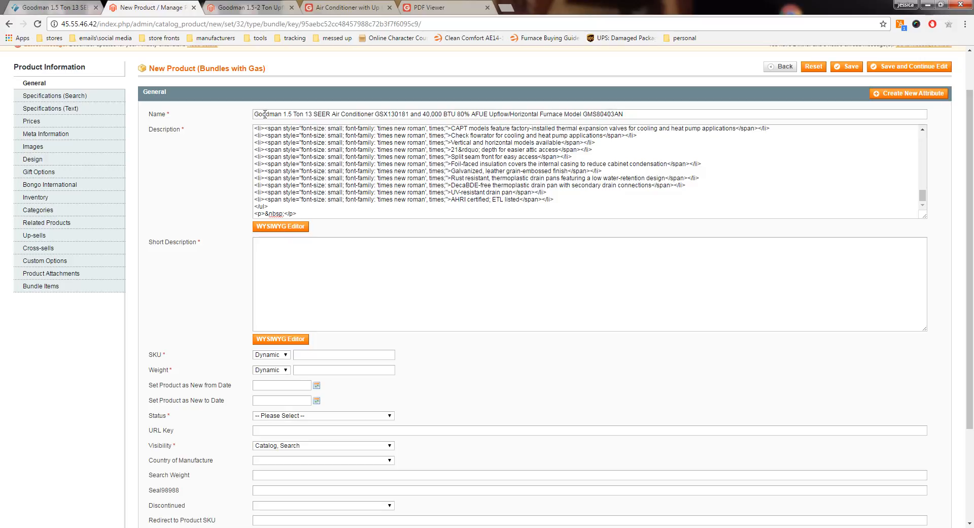
Step: Check the SEER in the bundle name against the coil and furnace combinations in the GSX13 PDF's AHRI ratings table
{"action": "left_click_drag", "start_coordinate": [254, 114], "coordinate": [332, 114]}
{"action": "double_click", "coordinate": [288, 113]}
{"action": "left_click", "coordinate": [428, 8]}
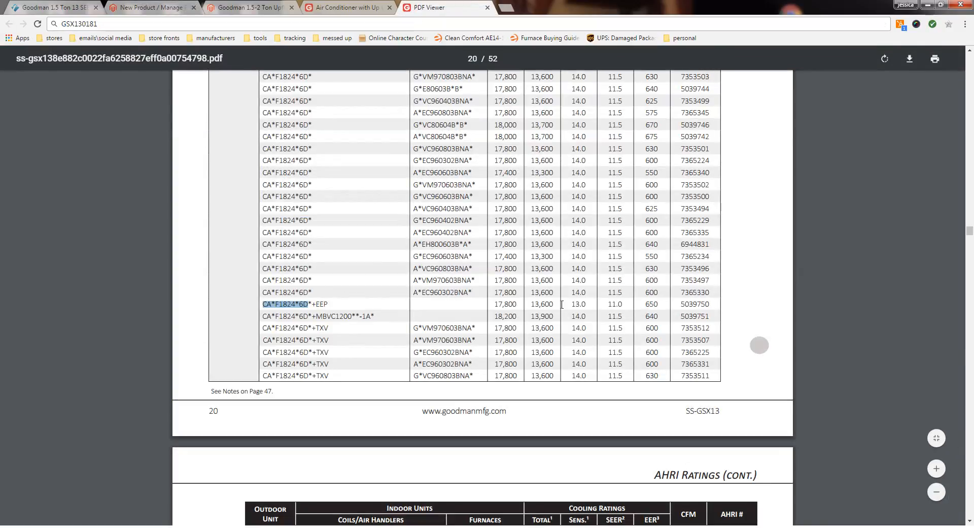
{"action": "left_click_drag", "start_coordinate": [572, 304], "coordinate": [586, 305]}
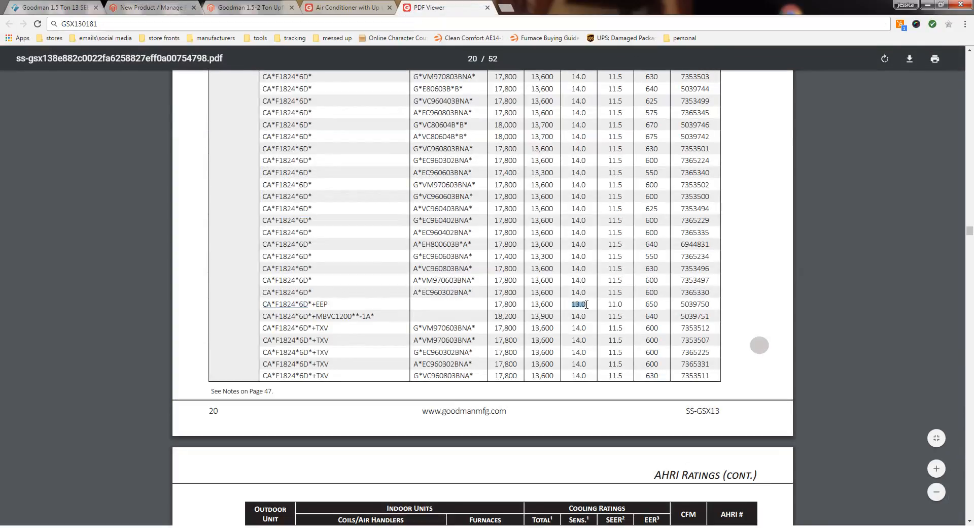
{"action": "left_click", "coordinate": [970, 51]}
{"action": "left_click_drag", "start_coordinate": [969, 51], "coordinate": [970, 51]}
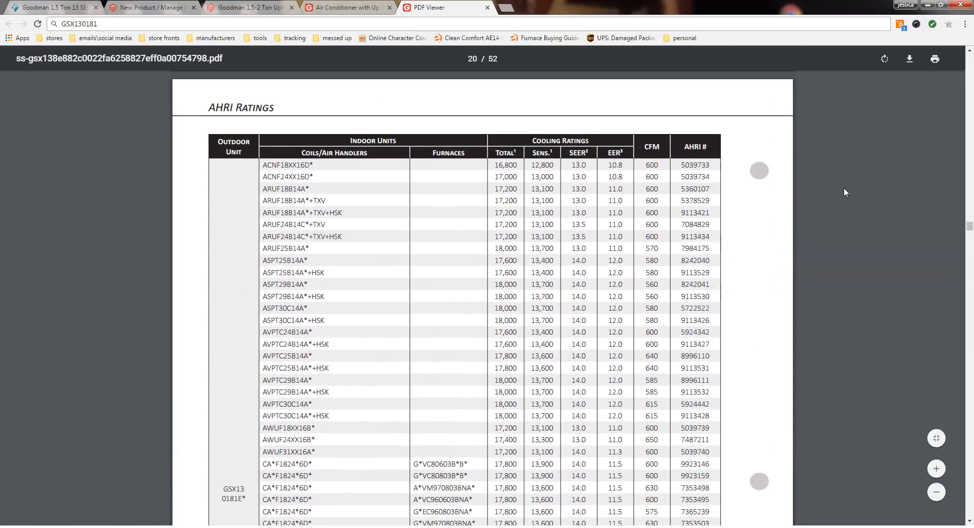
{"action": "double_click", "coordinate": [574, 153]}
{"action": "scroll", "coordinate": [583, 183], "scroll_direction": "down", "scroll_amount": 6}
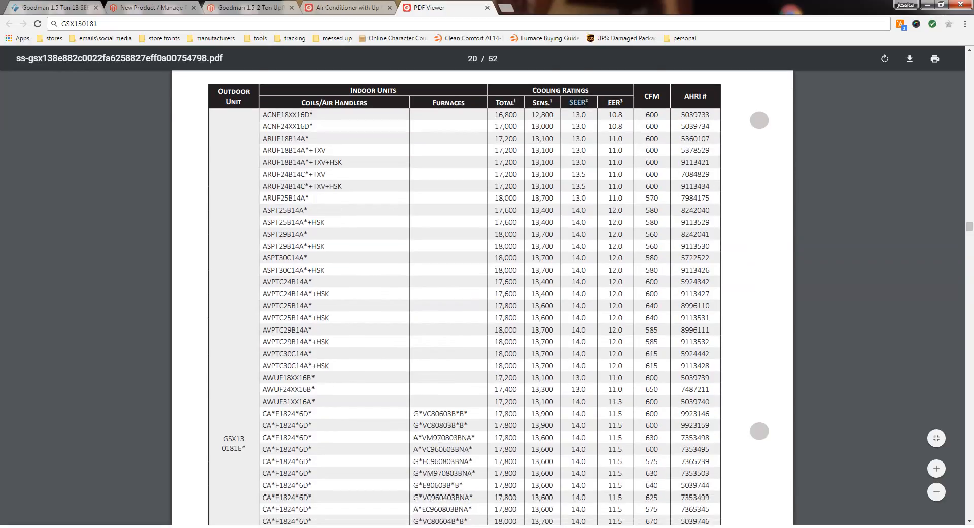
{"action": "scroll", "coordinate": [579, 201], "scroll_direction": "down", "scroll_amount": 3}
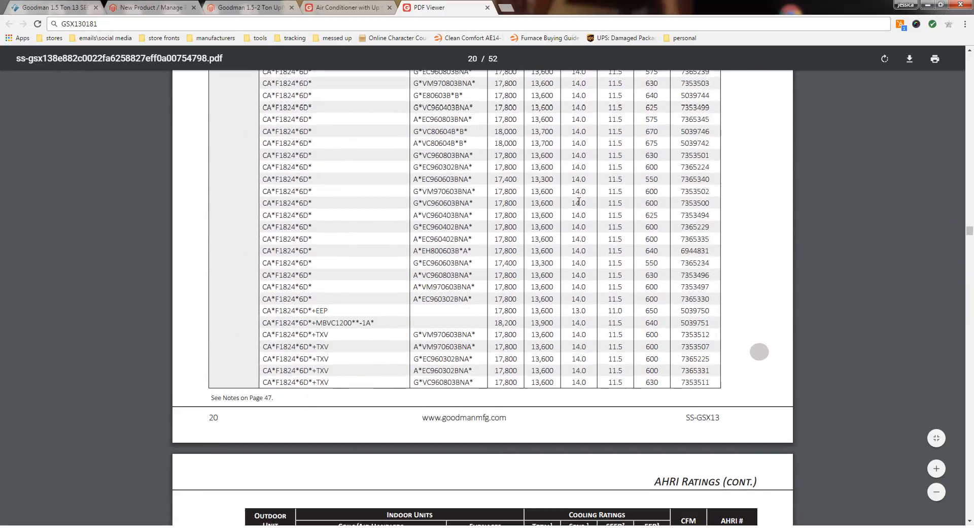
{"action": "left_click", "coordinate": [63, 7]}
{"action": "left_click", "coordinate": [243, 7]}
{"action": "left_click", "coordinate": [160, 7]}
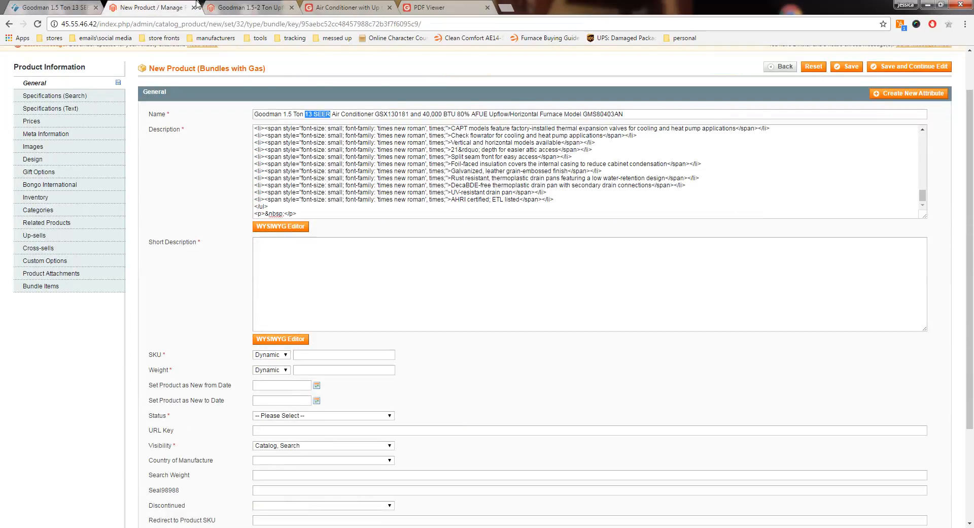
Step: Remove the word Model before GMS80403AN in the bundle's Name
{"action": "left_click", "coordinate": [316, 115]}
{"action": "left_click", "coordinate": [311, 114]}
{"action": "left_click_drag", "start_coordinate": [396, 114], "coordinate": [375, 114]}
{"action": "left_click", "coordinate": [314, 114]}
{"action": "left_click_drag", "start_coordinate": [423, 114], "coordinate": [442, 114]}
{"action": "left_click_drag", "start_coordinate": [564, 113], "coordinate": [584, 114]}
{"action": "key", "text": "BackSpace"}
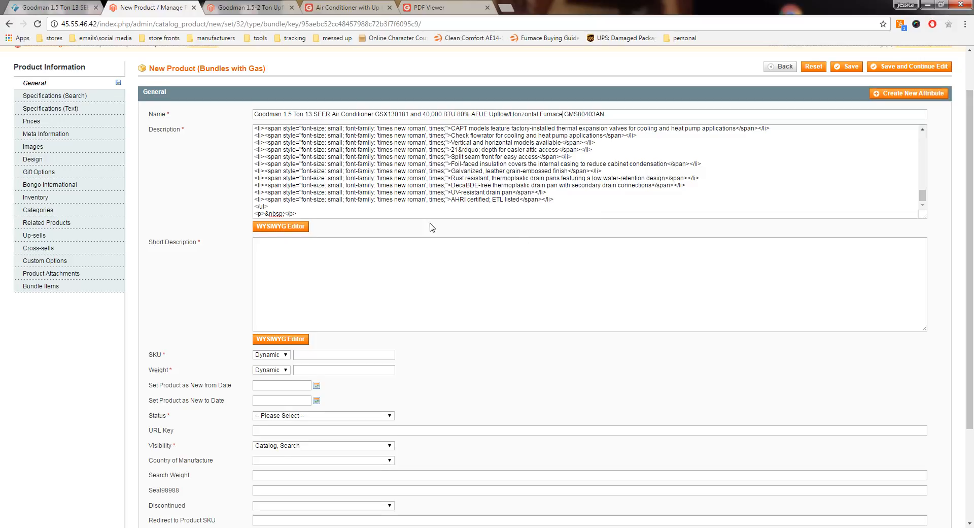
Step: Open the Short Description in the WYSIWYG editor and enter the heading "This Listing Consists Of:"
{"action": "scroll", "coordinate": [522, 238], "scroll_direction": "down", "scroll_amount": 1}
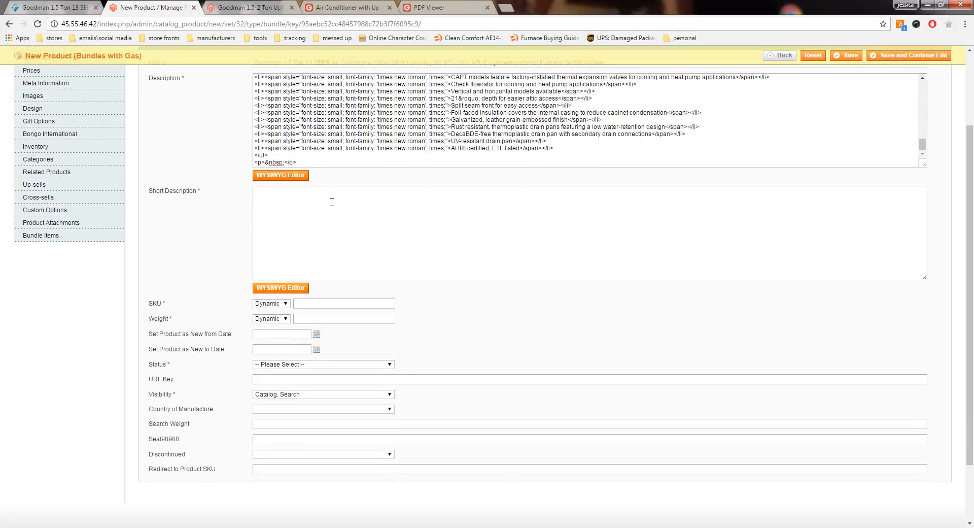
{"action": "left_click", "coordinate": [284, 288]}
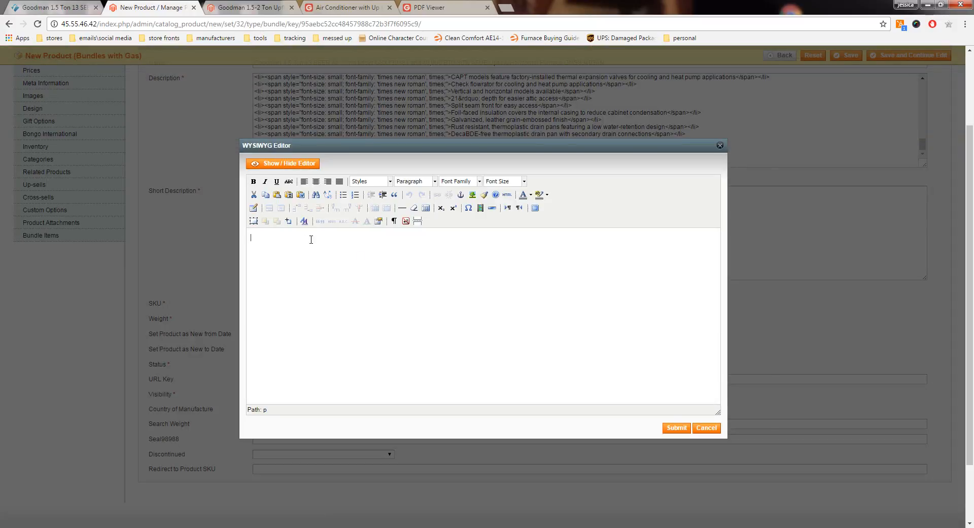
{"action": "type", "text": "This Listing Consitsts o"}
Step: Format the short description heading as bold, underlined, black Times New Roman at size 5 (18pt)
{"action": "left_click_drag", "start_coordinate": [322, 238], "coordinate": [250, 237]}
{"action": "left_click", "coordinate": [254, 181]}
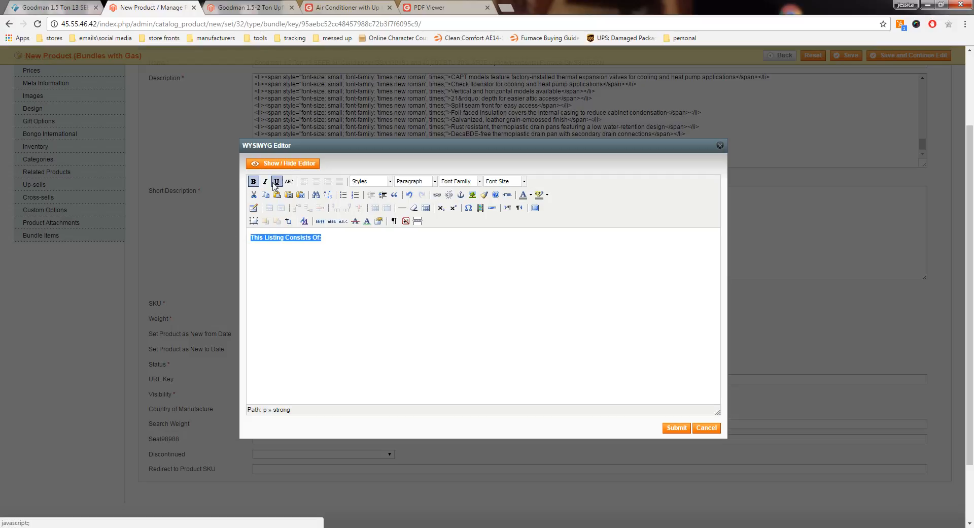
{"action": "left_click", "coordinate": [276, 182]}
{"action": "left_click", "coordinate": [525, 181]}
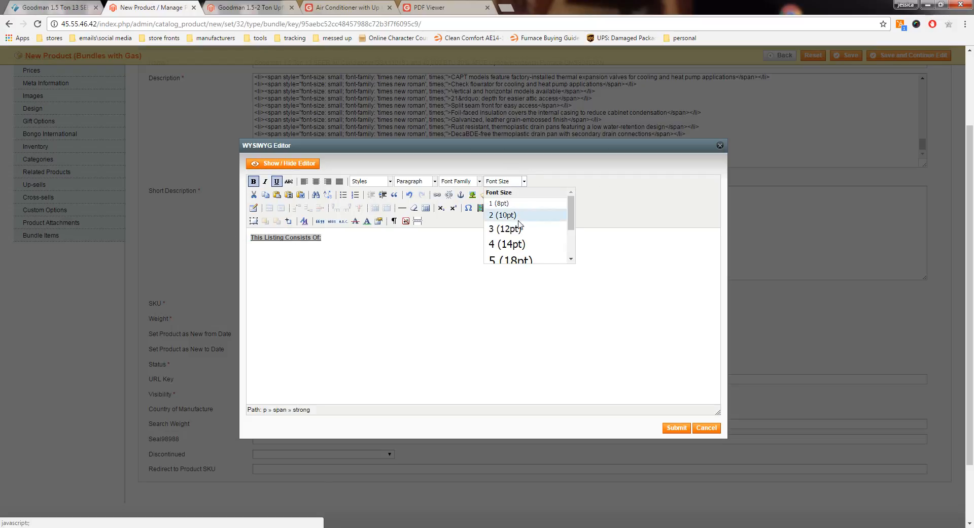
{"action": "left_click", "coordinate": [510, 255]}
{"action": "left_click", "coordinate": [480, 181]}
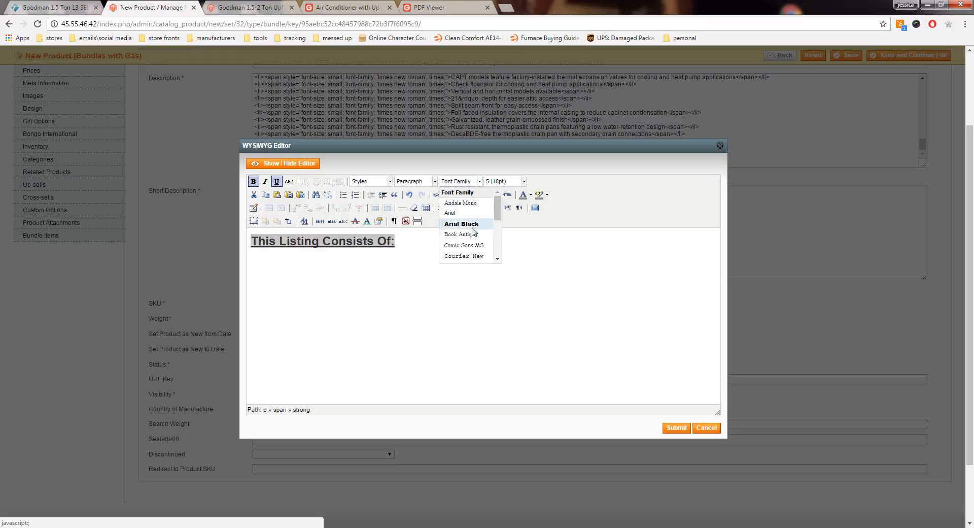
{"action": "scroll", "coordinate": [471, 228], "scroll_direction": "down", "scroll_amount": 5}
{"action": "left_click", "coordinate": [472, 226]}
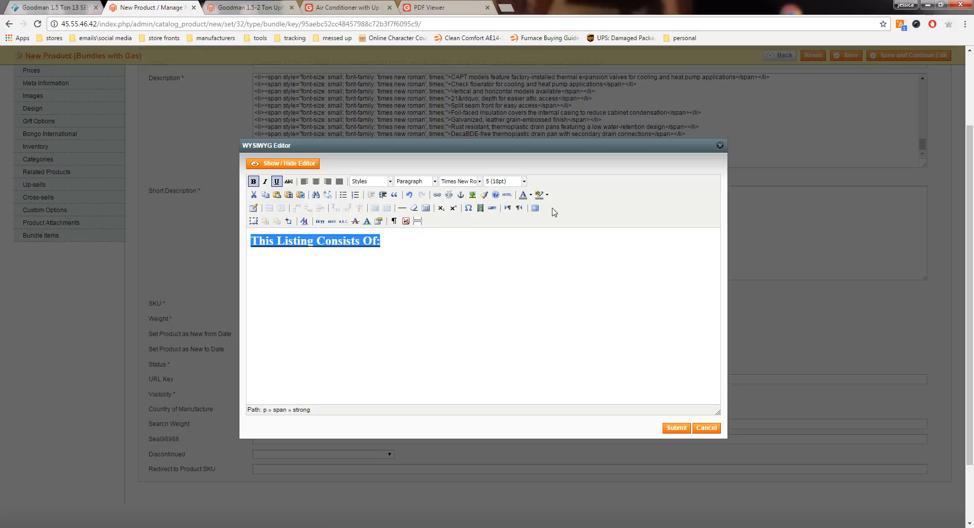
{"action": "left_click", "coordinate": [531, 195]}
{"action": "left_click", "coordinate": [522, 205]}
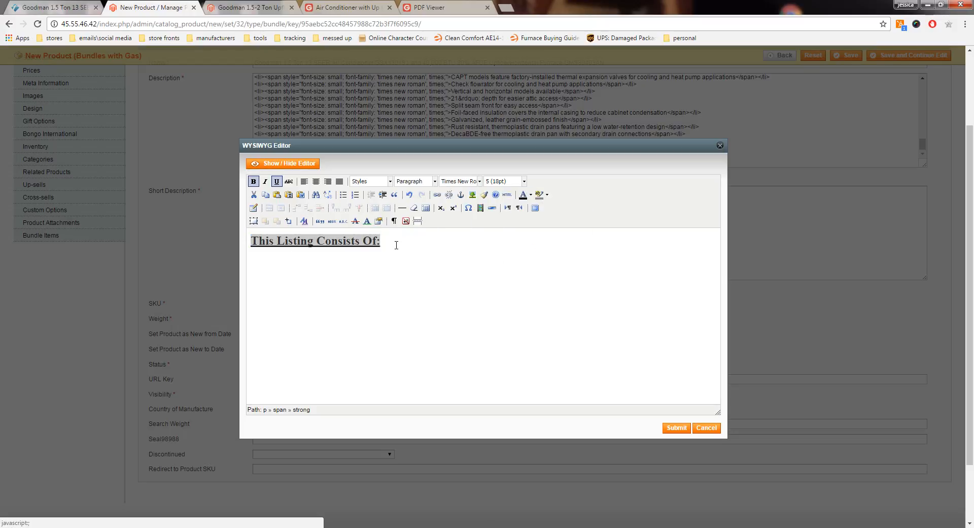
Step: Start a new line below the heading with bold and underline off and the font size at 3 (12pt)
{"action": "left_click", "coordinate": [389, 240]}
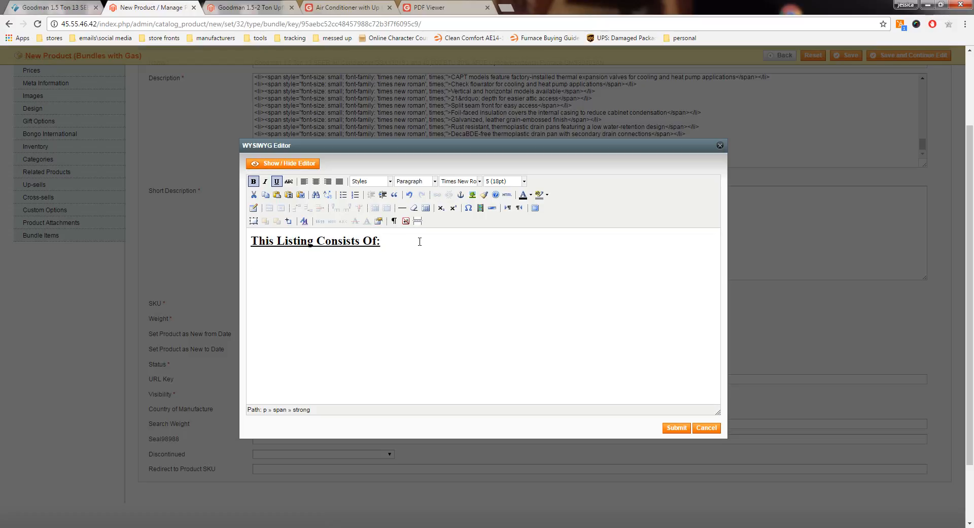
{"action": "type", "text": "C"}
{"action": "key", "text": "BackSpace"}
{"action": "left_click", "coordinate": [253, 181]}
{"action": "left_click", "coordinate": [276, 182]}
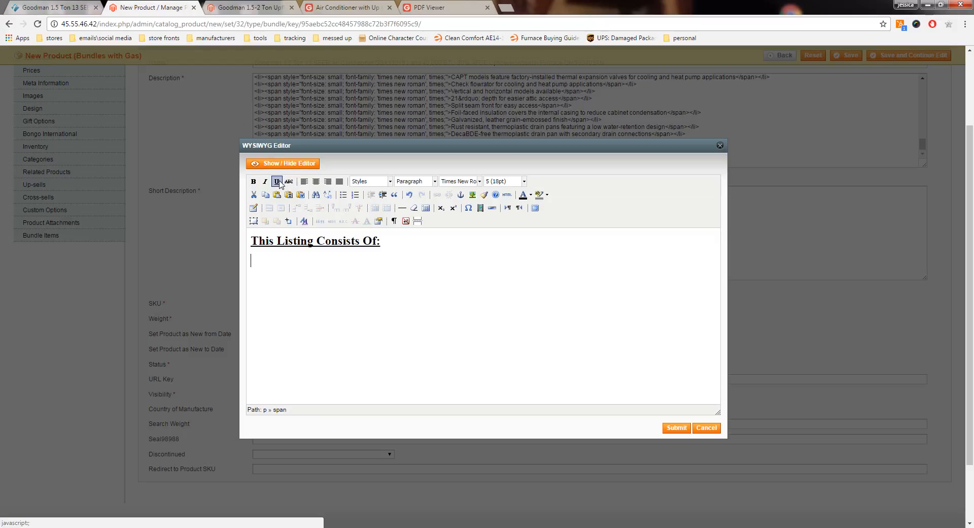
{"action": "left_click", "coordinate": [523, 181]}
{"action": "left_click", "coordinate": [503, 229]}
Step: Enter the line "Complete Split System of Components listed below" under the heading
{"action": "type", "text": "C"}
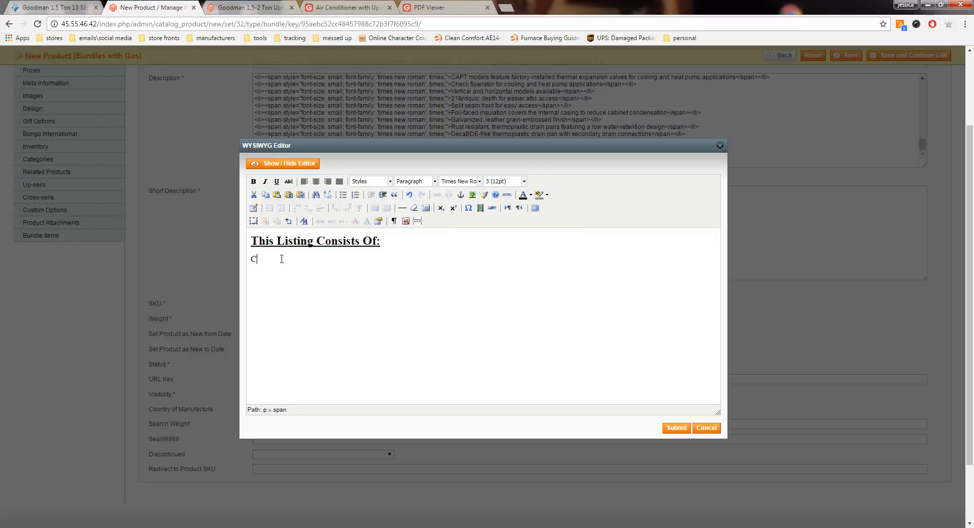
{"action": "type", "text": "omplete Split System of"}
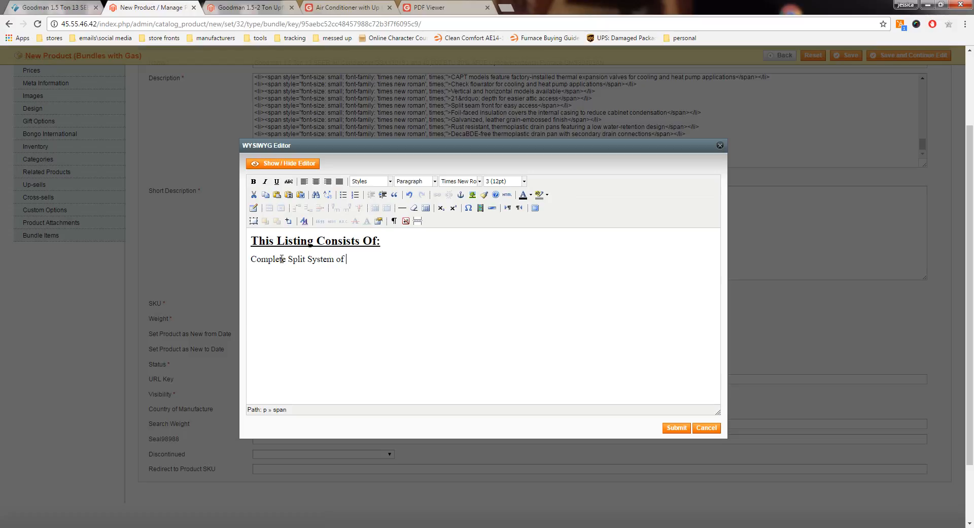
{"action": "type", "text": " Components listed below"}
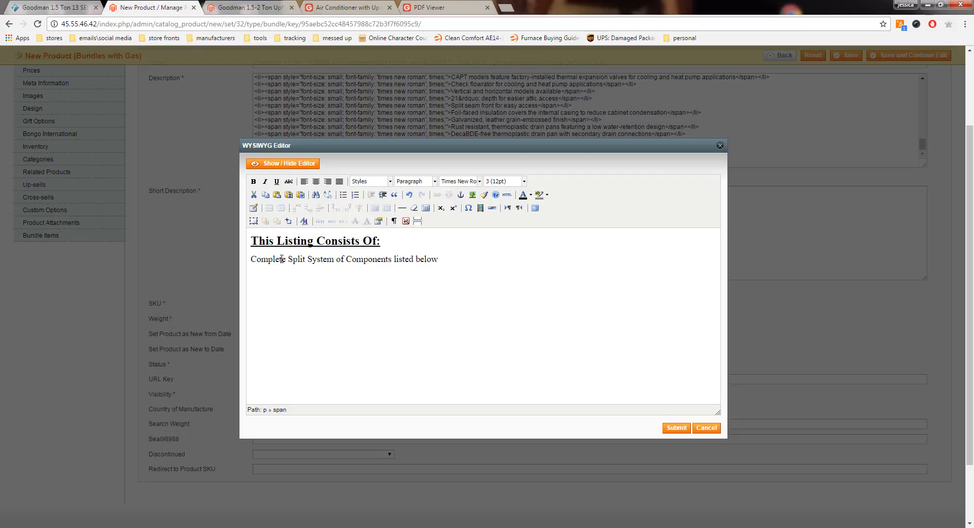
Step: After a blank line, add "This listing qualifies for FREE SHIPPING with Liftgate Service!" with FREE SHIPPING in bold
{"action": "type", "text": "This listing qualifies for F"}
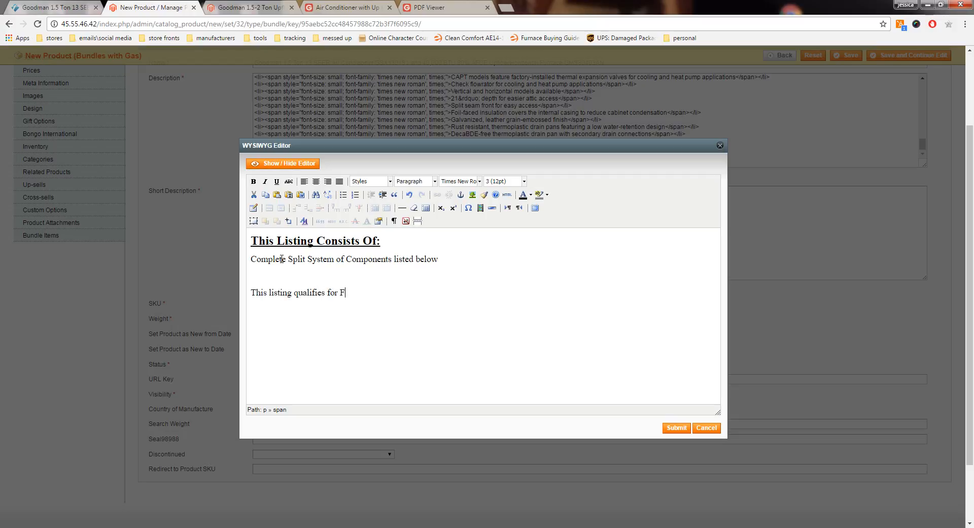
{"action": "type", "text": "RE SHI"}
{"action": "key", "text": "BackSpace"}
{"action": "key", "text": "BackSpace"}
{"action": "key", "text": "BackSpace"}
{"action": "key", "text": "BackSpace"}
{"action": "type", "text": "E SHIPPING with"}
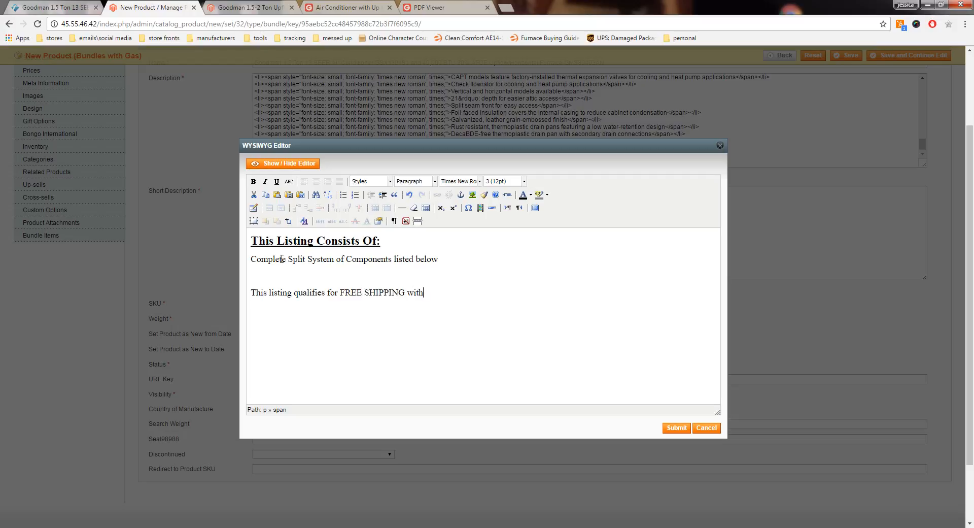
{"action": "type", "text": " Liftgate Servicve!"}
{"action": "left_click_drag", "start_coordinate": [405, 292], "coordinate": [339, 292]}
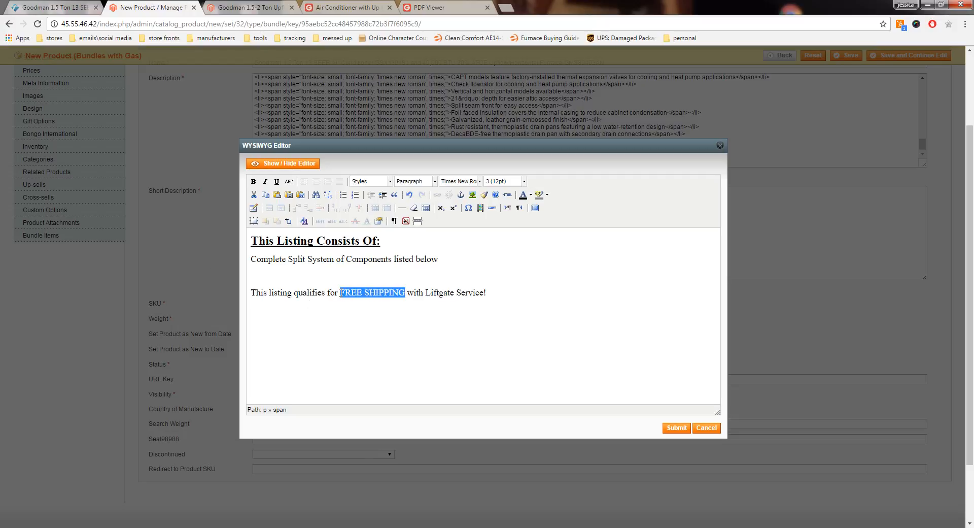
{"action": "left_click", "coordinate": [253, 181]}
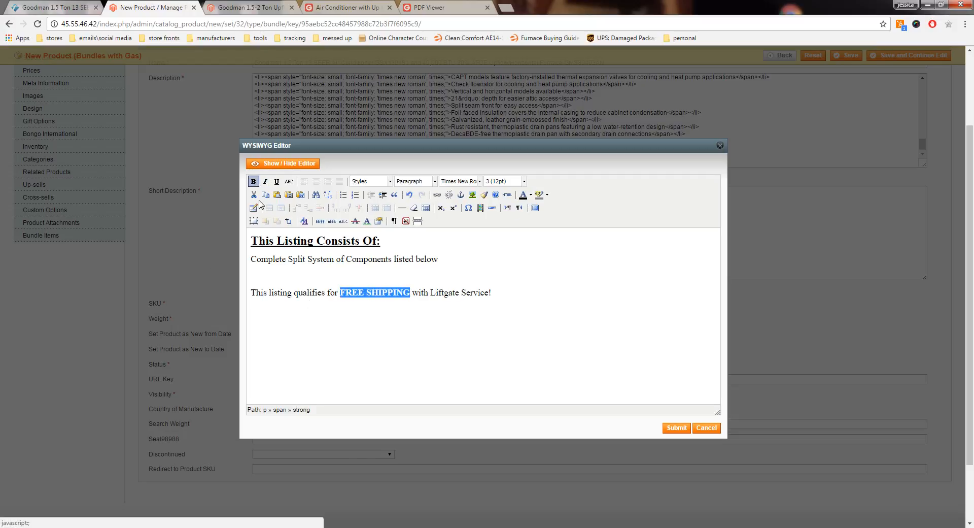
Step: Apply the Address paragraph format to the whole short description text
{"action": "left_click_drag", "start_coordinate": [491, 293], "coordinate": [248, 293]}
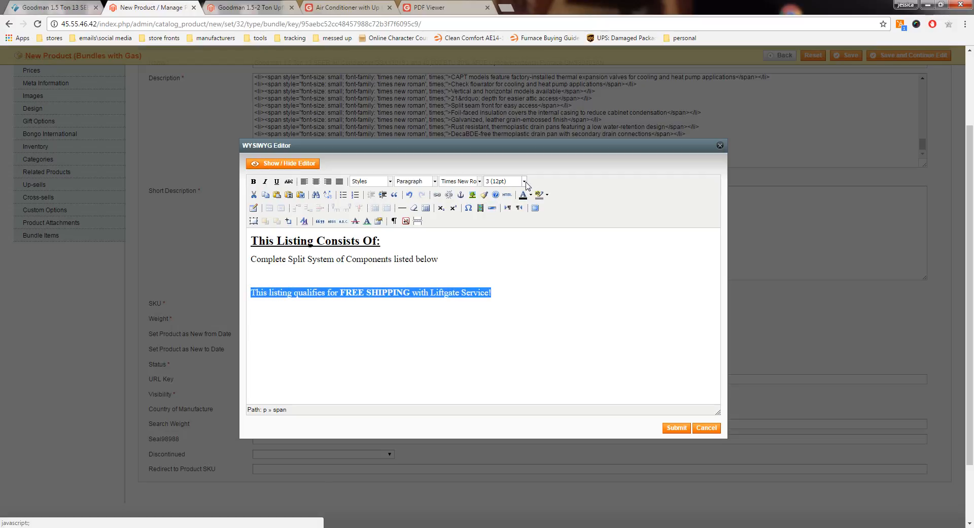
{"action": "left_click", "coordinate": [499, 290]}
{"action": "left_click_drag", "start_coordinate": [498, 295], "coordinate": [247, 249]}
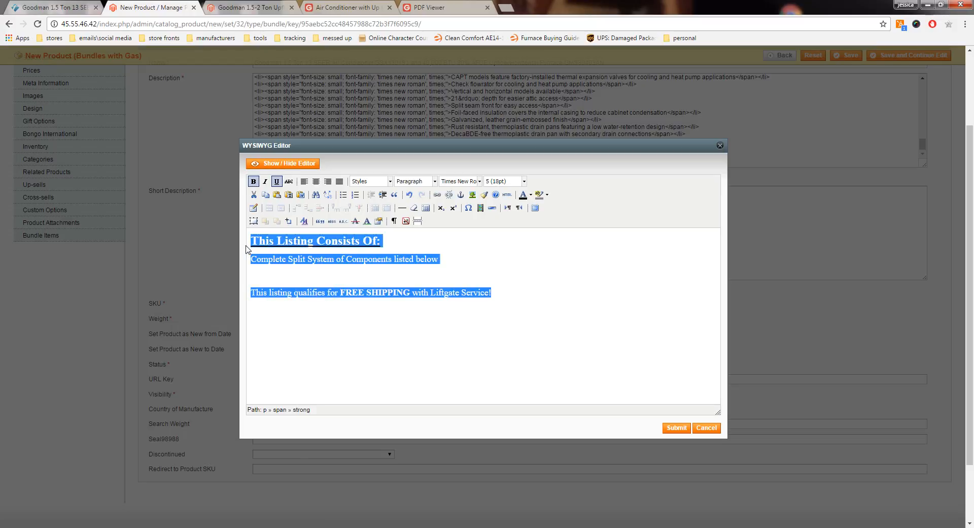
{"action": "left_click", "coordinate": [432, 182]}
{"action": "left_click", "coordinate": [429, 212]}
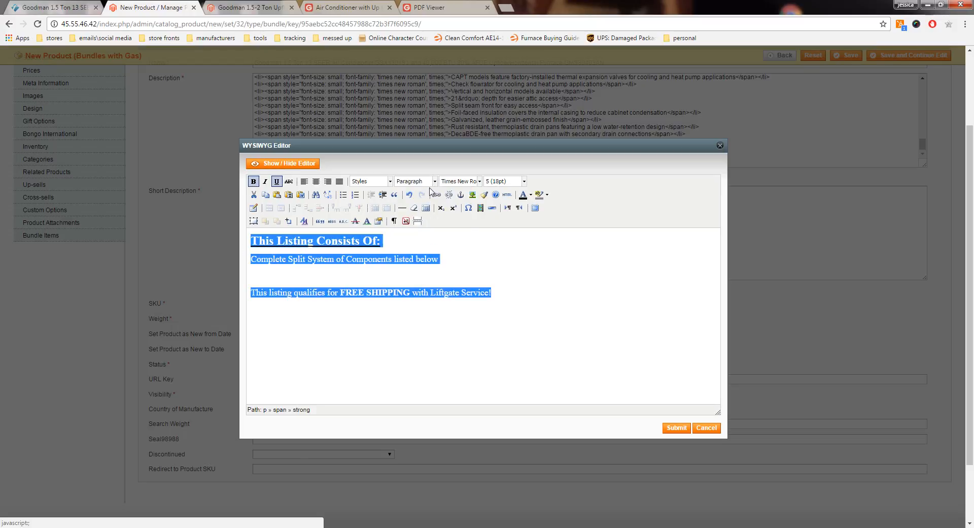
{"action": "left_click", "coordinate": [434, 181]}
{"action": "left_click", "coordinate": [420, 213]}
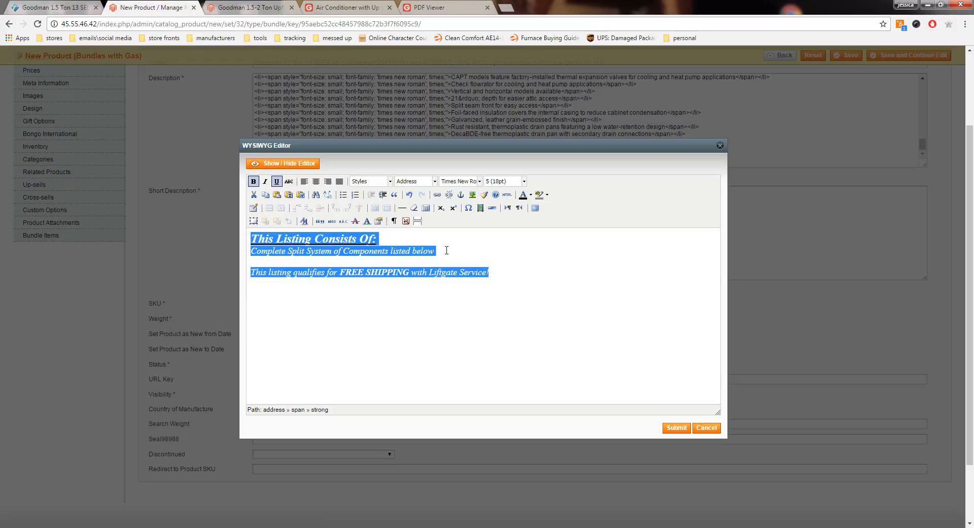
{"action": "left_click", "coordinate": [447, 250]}
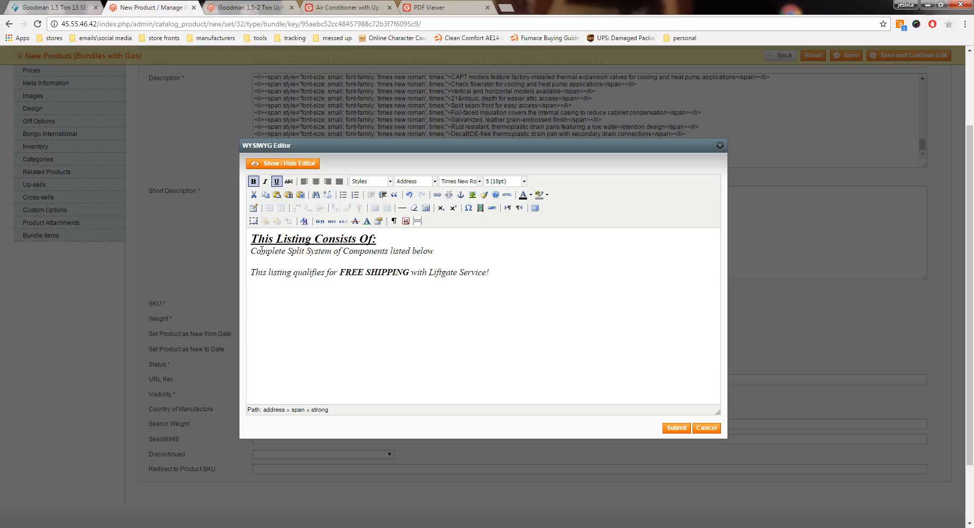
Step: Insert "13 SEER" before "Split System" in the line below the heading of the short description
{"action": "left_click", "coordinate": [290, 251]}
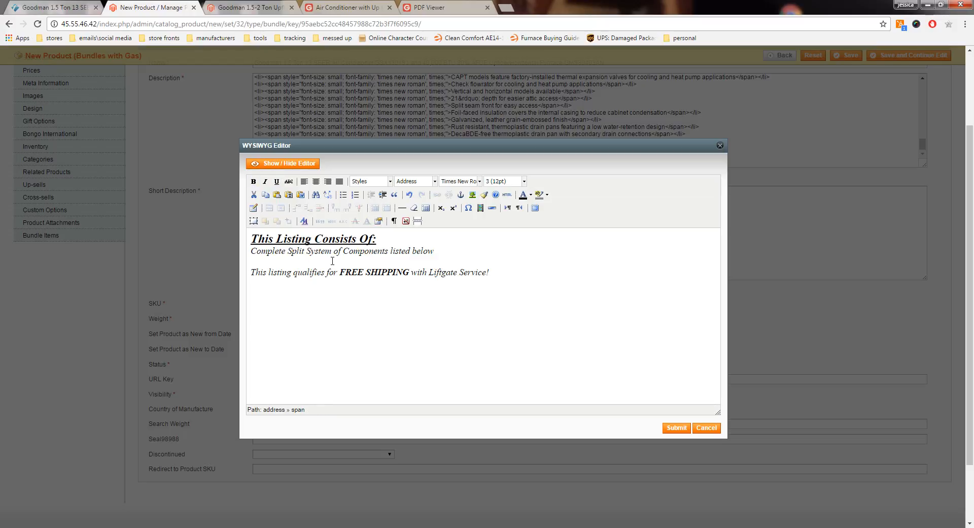
{"action": "type", "text": "13 "}
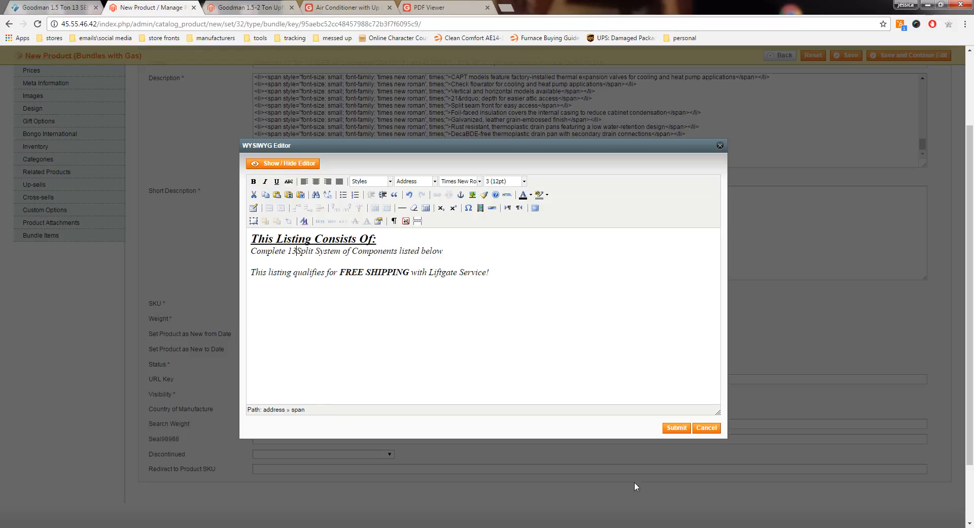
{"action": "type", "text": "SEER"}
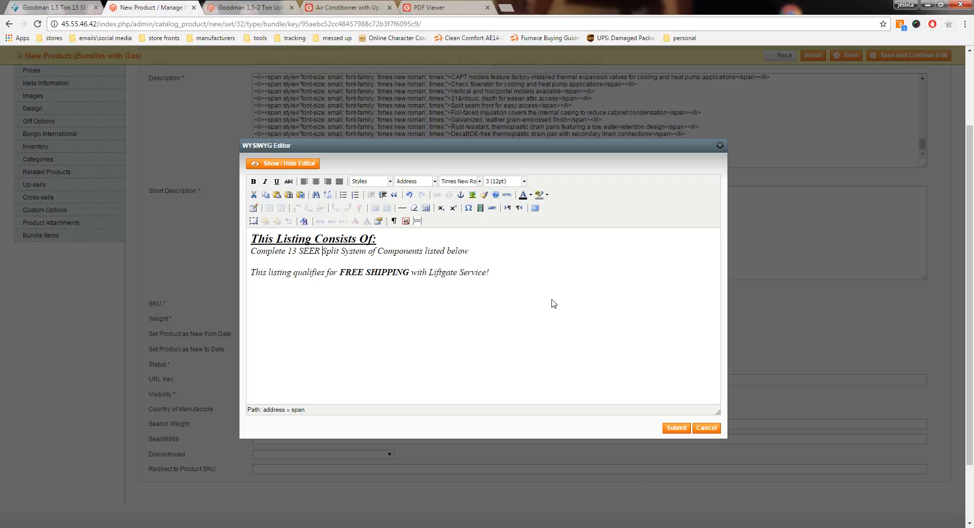
Step: Below the components line, add the sentence "This bundle includes components that can not be sold in the Southern region"
{"action": "left_click", "coordinate": [471, 250]}
{"action": "key", "text": "Return"}
{"action": "key", "text": "Return"}
{"action": "type", "text": "T"}
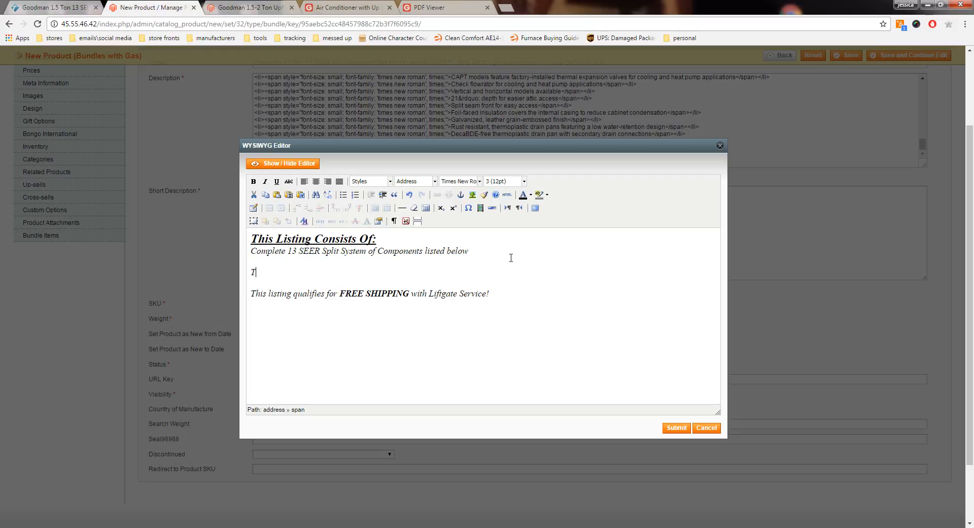
{"action": "type", "text": "his bundle includes components"}
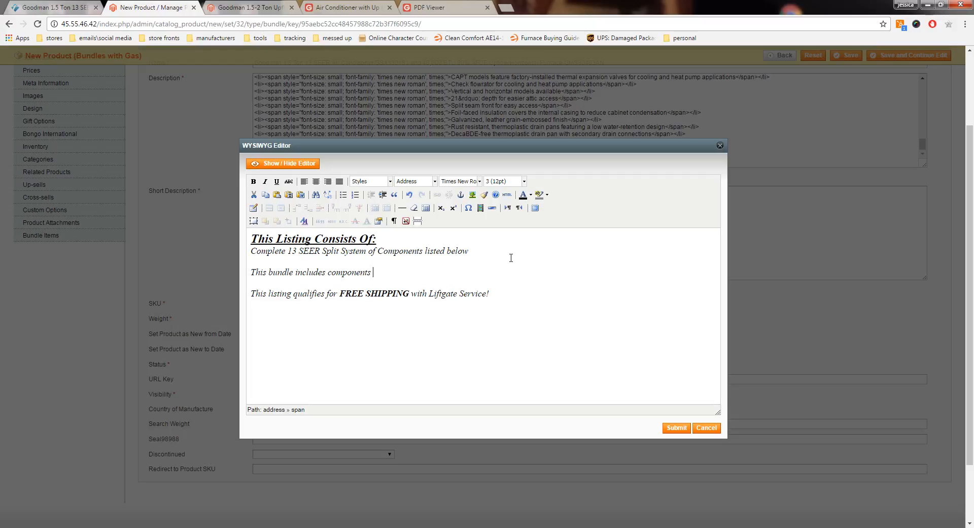
{"action": "type", "text": " that can not be sold in the Sou"}
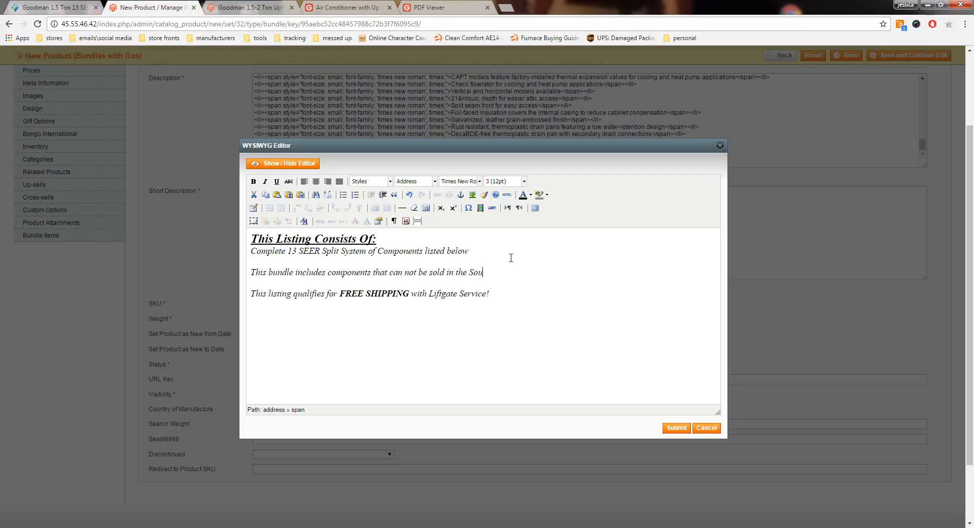
{"action": "type", "text": "thern region"}
Step: Remove the blank line above the Southern region sentence and submit the short description
{"action": "left_click", "coordinate": [252, 274]}
{"action": "key", "text": "BackSpace"}
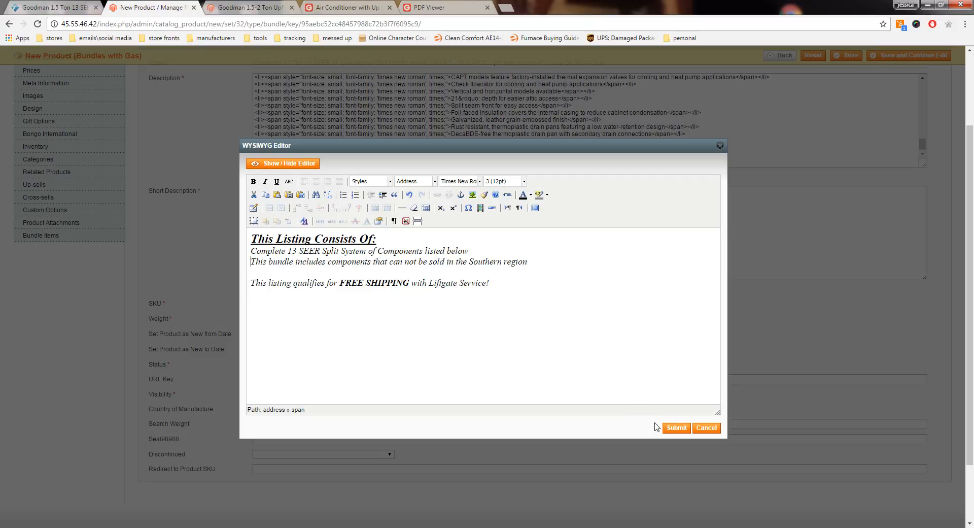
{"action": "left_click", "coordinate": [675, 429]}
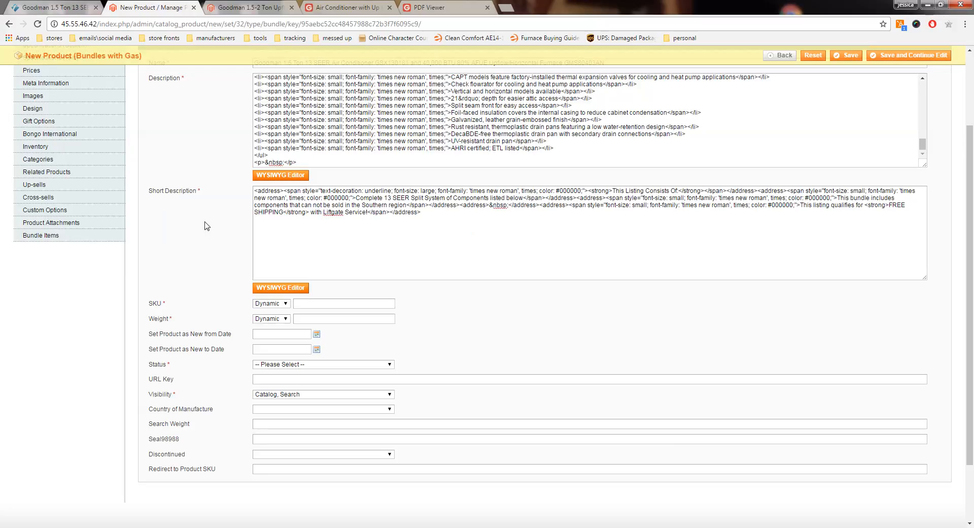
Step: Copy the air conditioner model number GSX130181 from the product name into the SKU
{"action": "scroll", "coordinate": [256, 231], "scroll_direction": "down", "scroll_amount": 1}
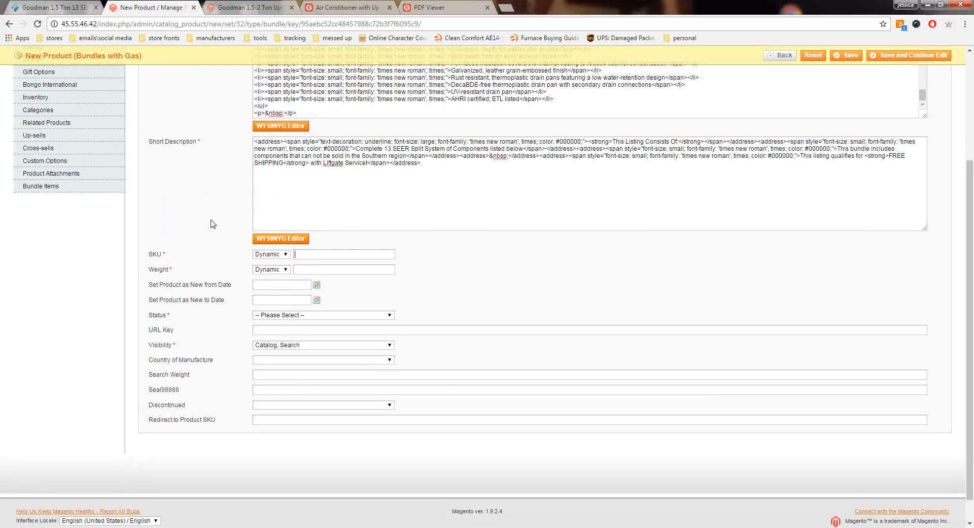
{"action": "scroll", "coordinate": [211, 221], "scroll_direction": "up", "scroll_amount": 3}
{"action": "double_click", "coordinate": [407, 163]}
{"action": "right_click", "coordinate": [392, 164]}
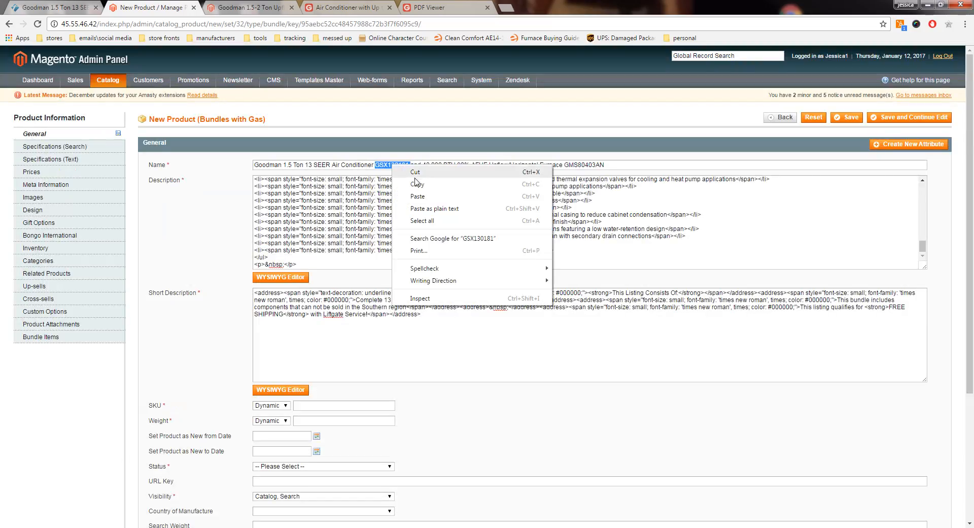
{"action": "left_click", "coordinate": [419, 184]}
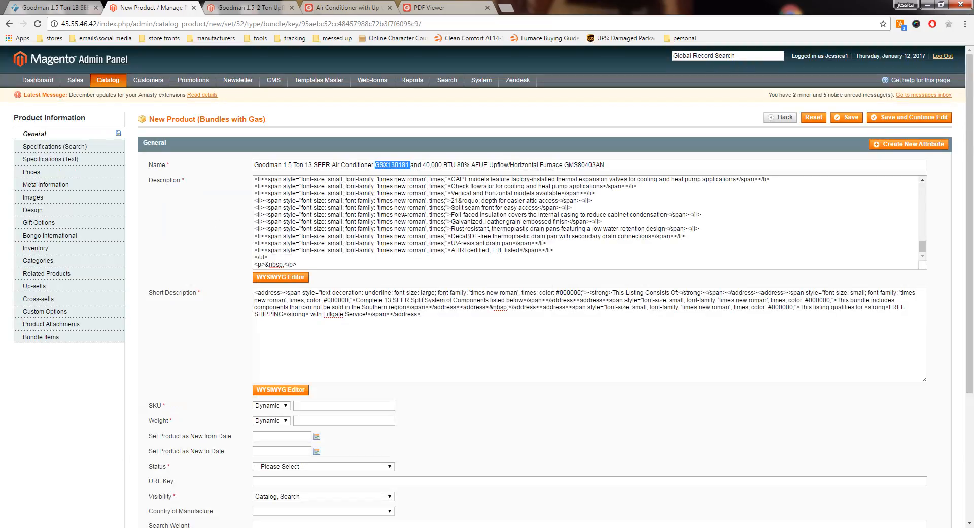
{"action": "right_click", "coordinate": [307, 406]}
{"action": "left_click", "coordinate": [335, 341]}
Step: Copy the furnace model number GMS80403AN from the product name and append it to the SKU
{"action": "double_click", "coordinate": [584, 165]}
{"action": "right_click", "coordinate": [580, 165]}
{"action": "left_click", "coordinate": [607, 185]}
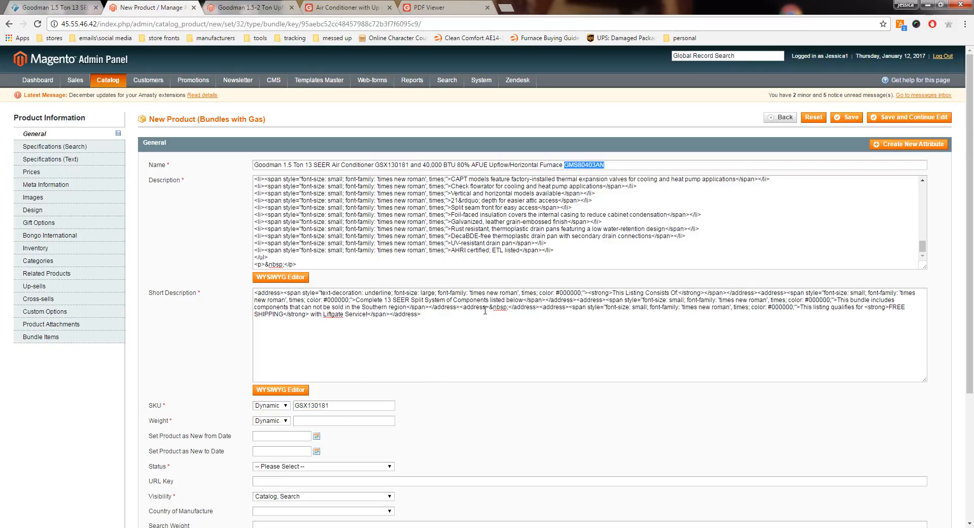
{"action": "right_click", "coordinate": [345, 409]}
{"action": "left_click", "coordinate": [330, 406]}
{"action": "right_click", "coordinate": [330, 407]}
{"action": "left_click", "coordinate": [354, 331]}
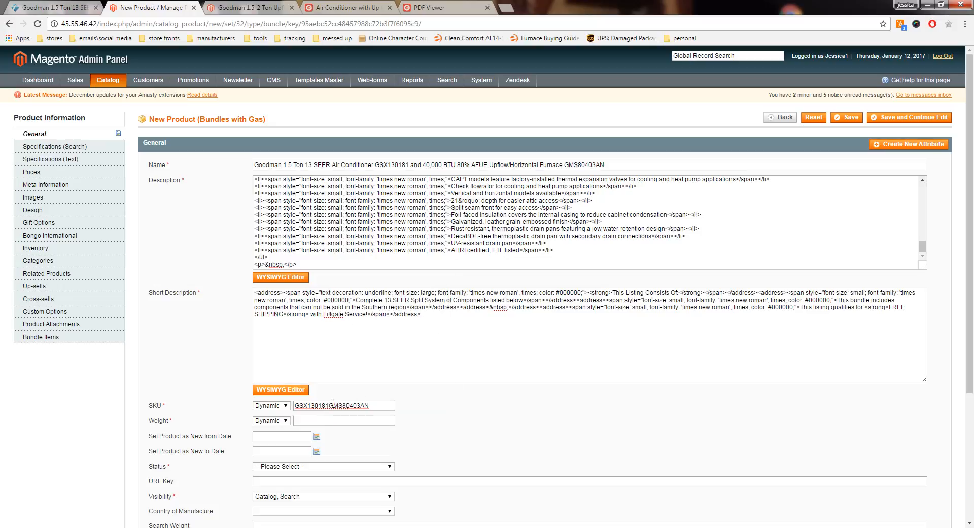
Step: Change the product weight type to Fixed and enter 00 as the weight
{"action": "scroll", "coordinate": [415, 404], "scroll_direction": "down", "scroll_amount": 1}
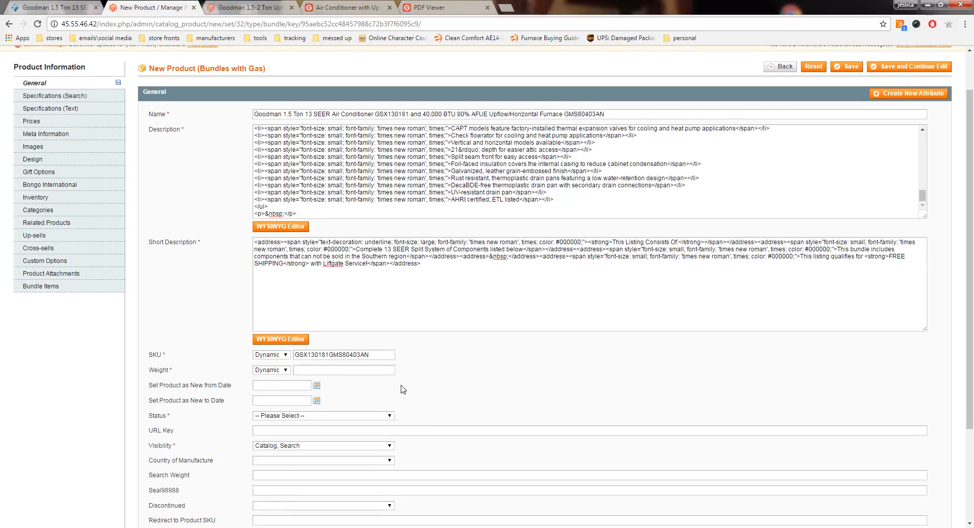
{"action": "left_click", "coordinate": [285, 370]}
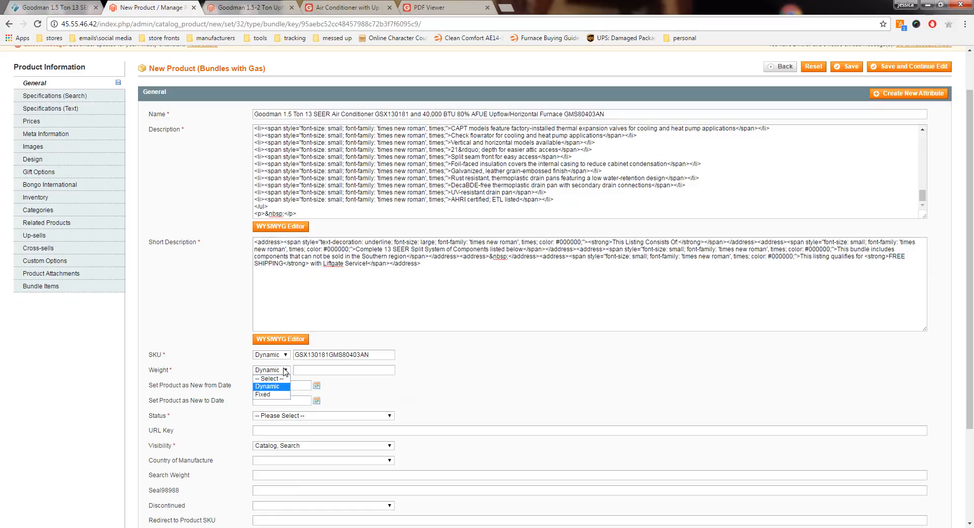
{"action": "left_click", "coordinate": [285, 370]}
{"action": "left_click", "coordinate": [284, 371]}
{"action": "left_click", "coordinate": [282, 371]}
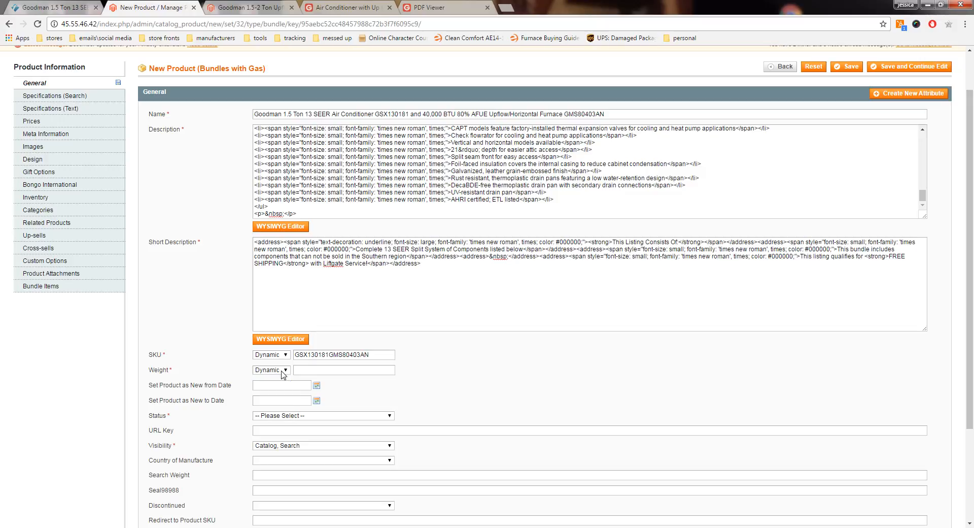
{"action": "left_click", "coordinate": [285, 370]}
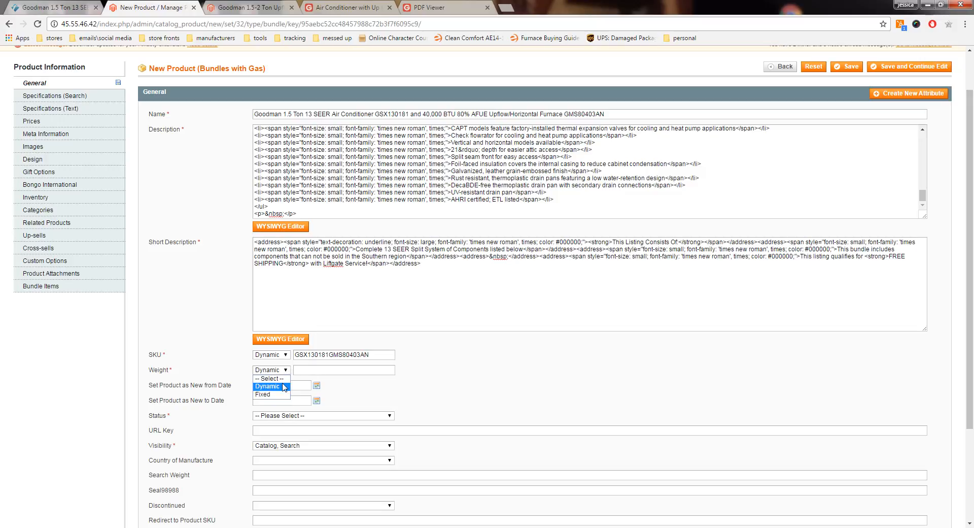
{"action": "left_click", "coordinate": [264, 398]}
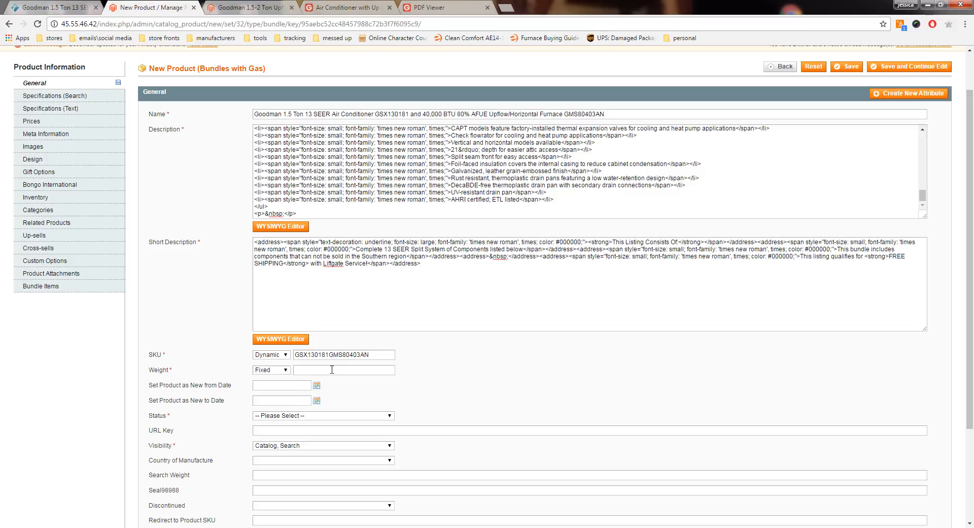
{"action": "left_click", "coordinate": [331, 370]}
{"action": "type", "text": "00"}
Step: Set the product status to Enabled
{"action": "scroll", "coordinate": [213, 364], "scroll_direction": "down", "scroll_amount": 2}
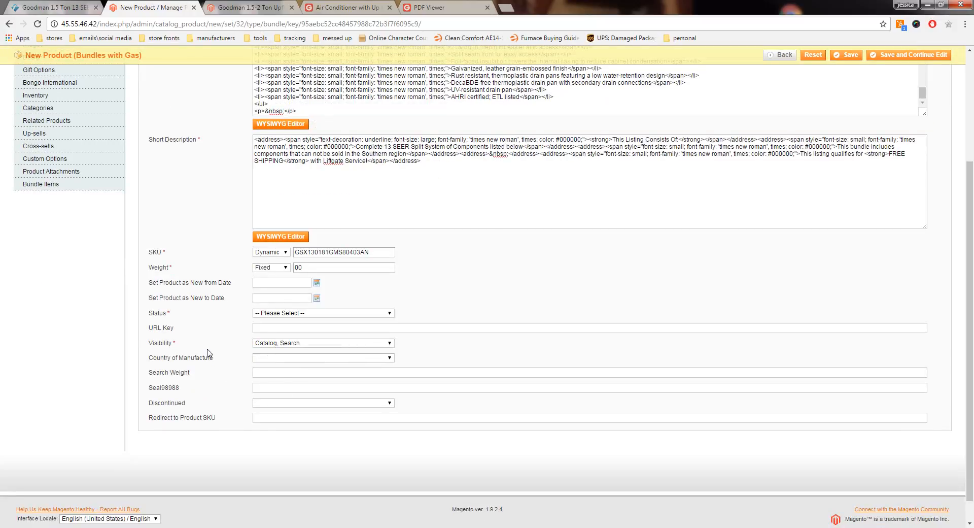
{"action": "left_click", "coordinate": [288, 314]}
{"action": "left_click", "coordinate": [292, 331]}
Step: Skip the search and text specifications and set the bundle's price type to Fixed in the pricing settings
{"action": "scroll", "coordinate": [188, 403], "scroll_direction": "up", "scroll_amount": 3}
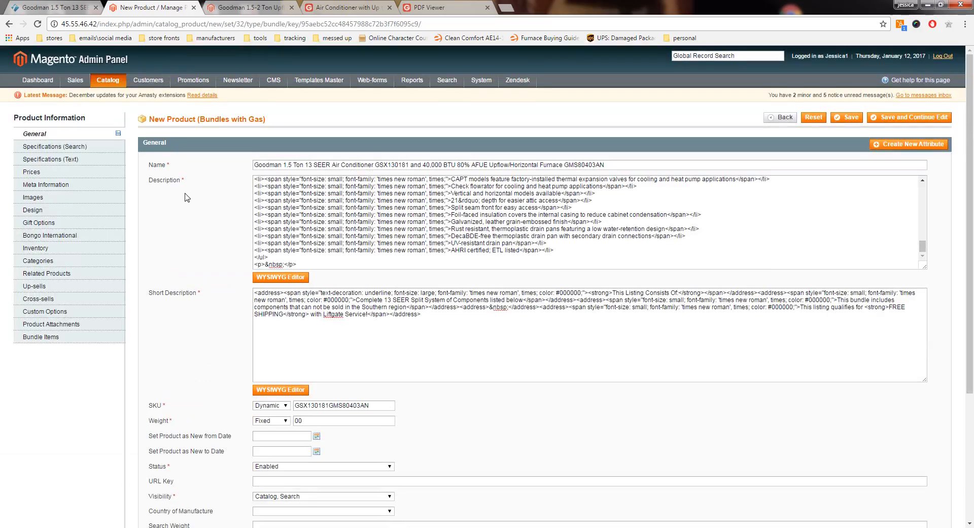
{"action": "left_click", "coordinate": [74, 148]}
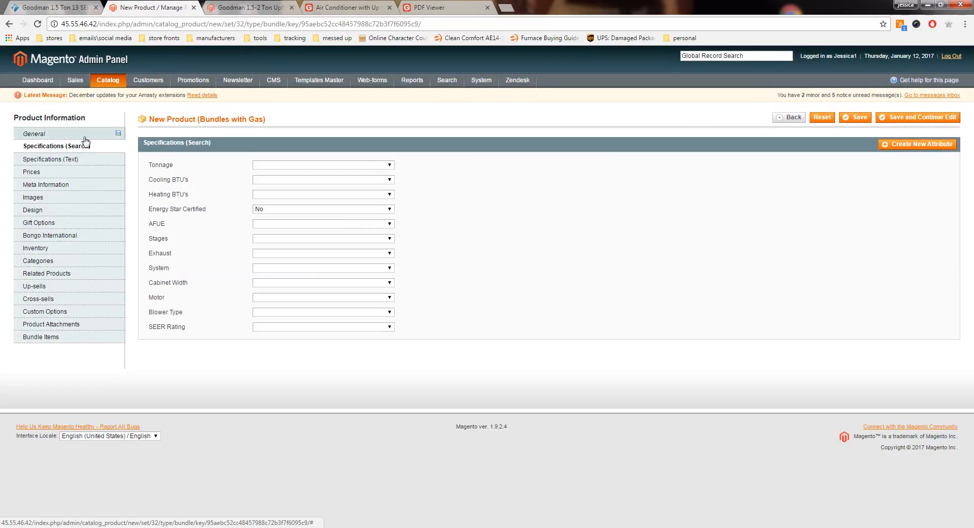
{"action": "left_click", "coordinate": [76, 160]}
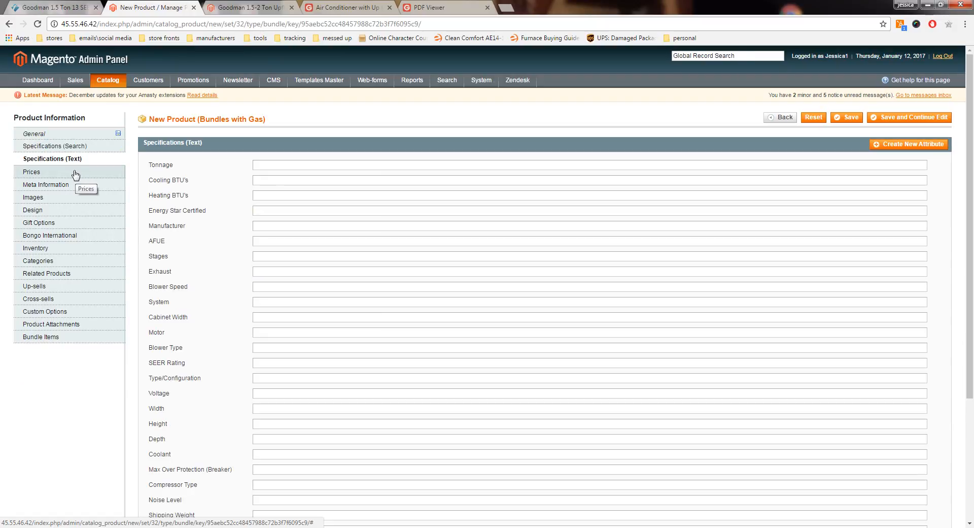
{"action": "left_click", "coordinate": [72, 177]}
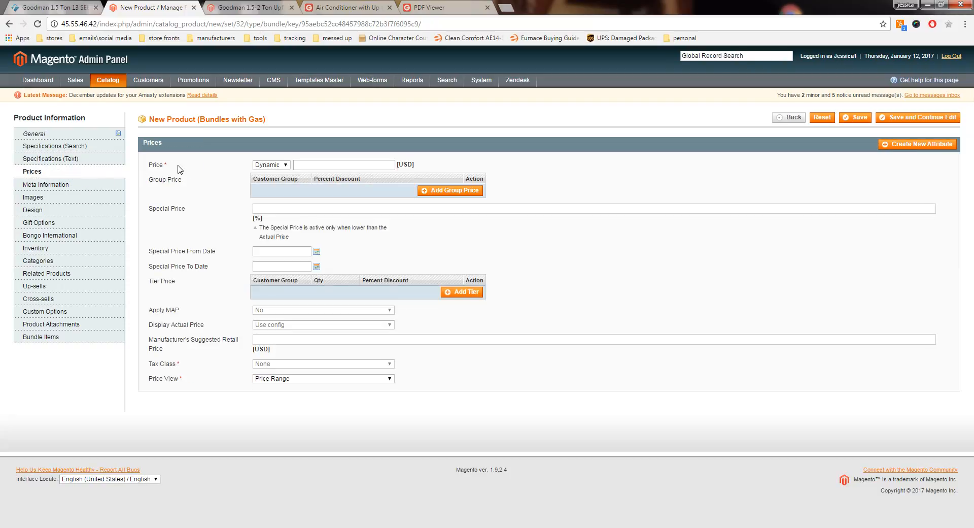
{"action": "left_click", "coordinate": [271, 164]}
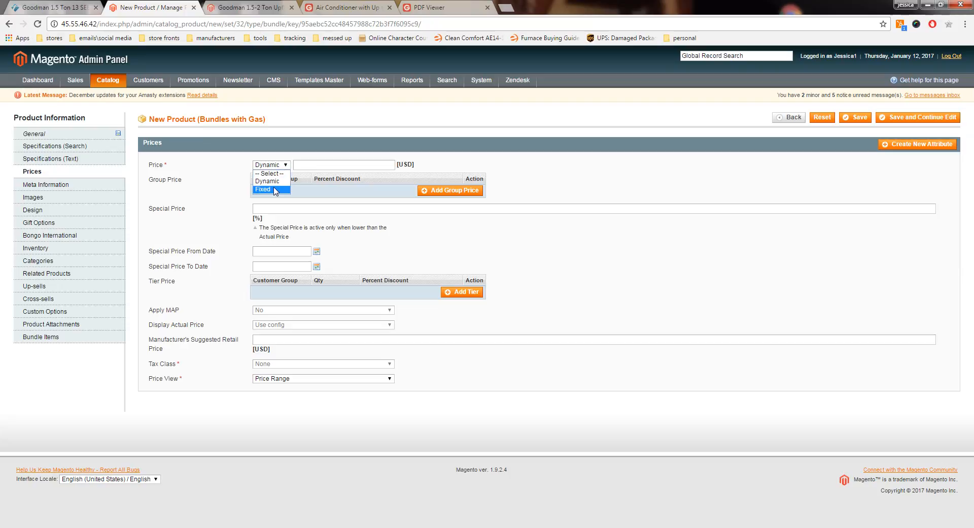
{"action": "left_click", "coordinate": [274, 189]}
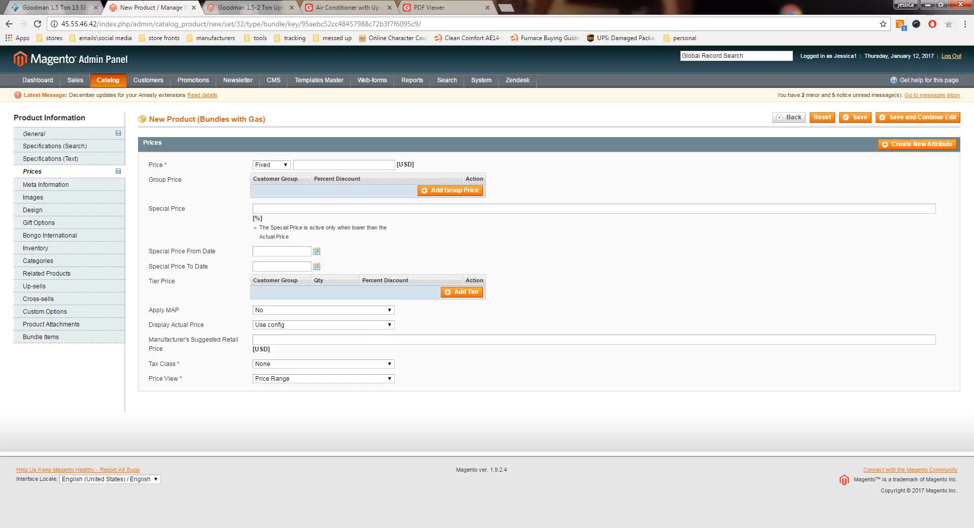
Step: In Calculator, add the component amounts 524, 334 and 159
{"action": "left_click_drag", "start_coordinate": [973, 152], "coordinate": [749, 162]}
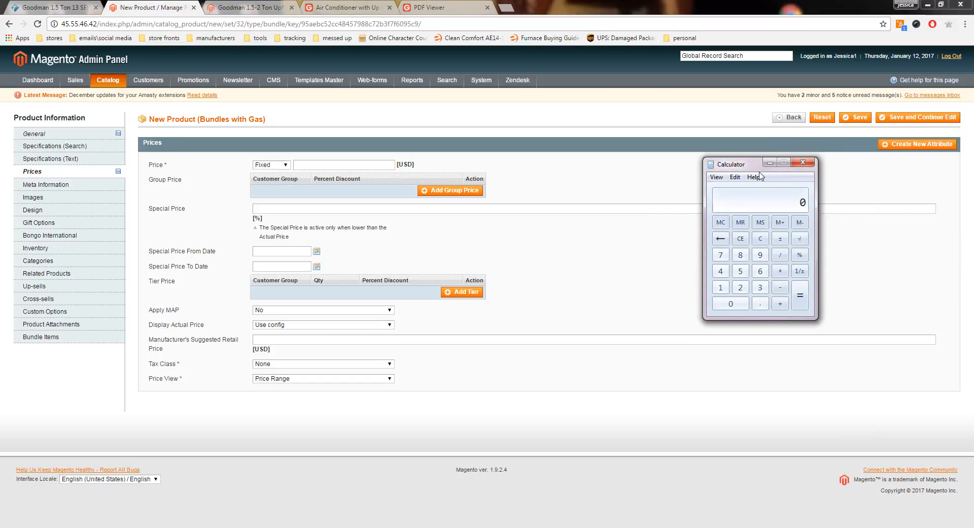
{"action": "left_click", "coordinate": [740, 271]}
{"action": "left_click", "coordinate": [741, 287]}
{"action": "left_click", "coordinate": [720, 272]}
{"action": "left_click", "coordinate": [780, 304]}
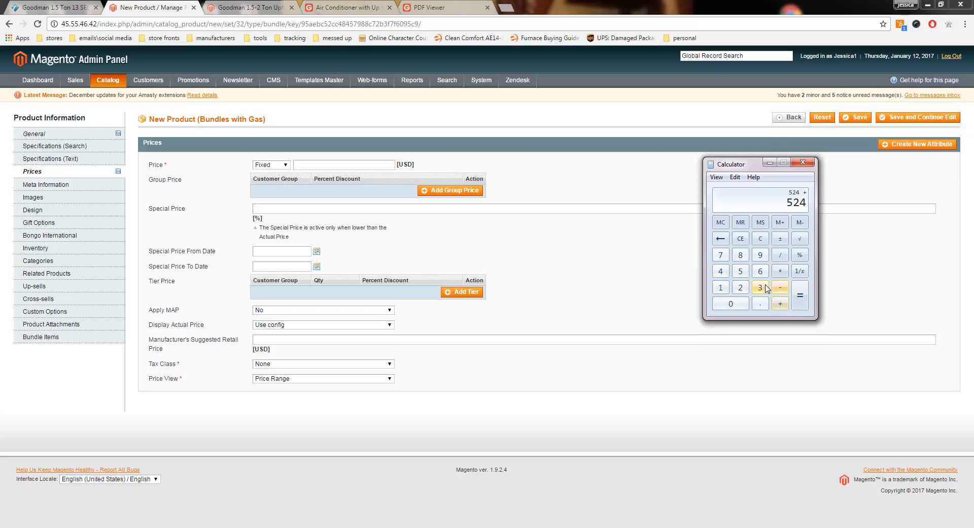
{"action": "left_click", "coordinate": [759, 288]}
{"action": "left_click", "coordinate": [759, 289]}
{"action": "left_click", "coordinate": [721, 272]}
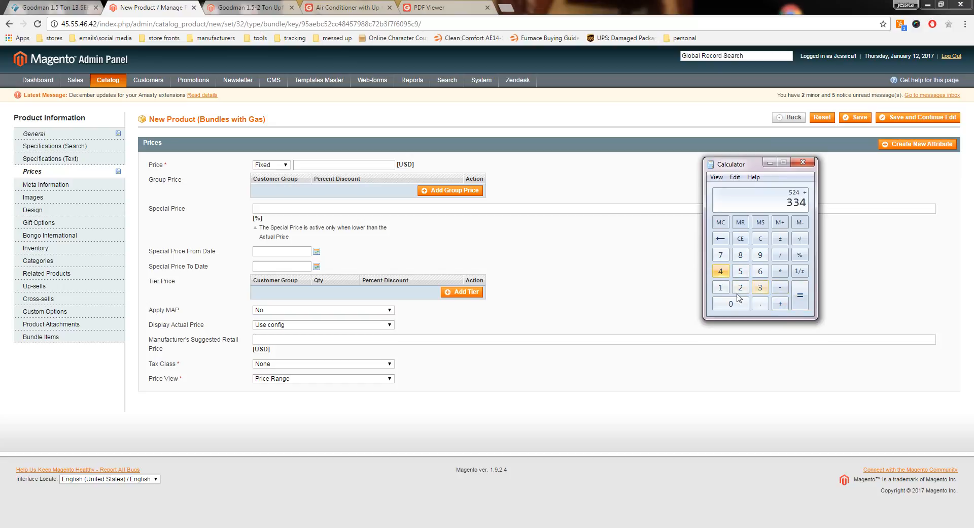
{"action": "left_click", "coordinate": [780, 304]}
{"action": "left_click", "coordinate": [721, 288]}
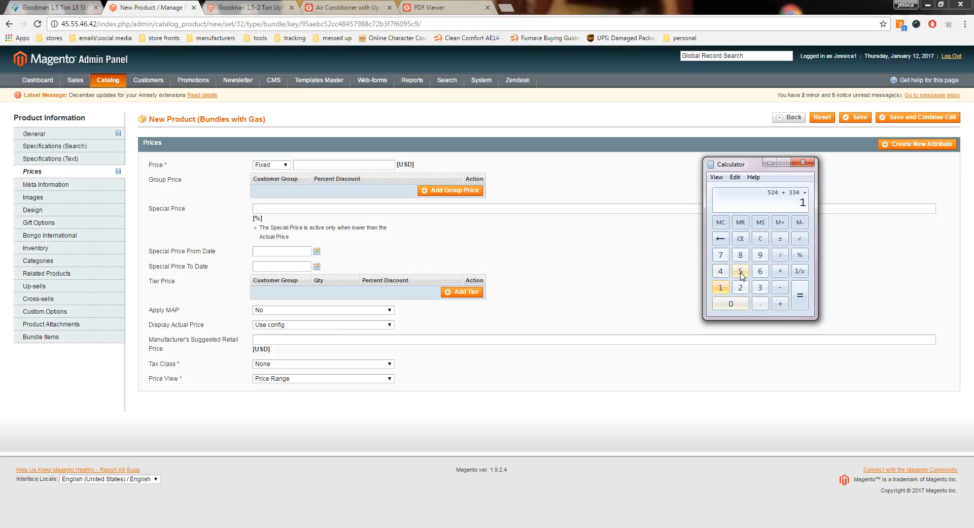
{"action": "left_click", "coordinate": [740, 272]}
{"action": "left_click", "coordinate": [760, 255]}
{"action": "left_click", "coordinate": [802, 303]}
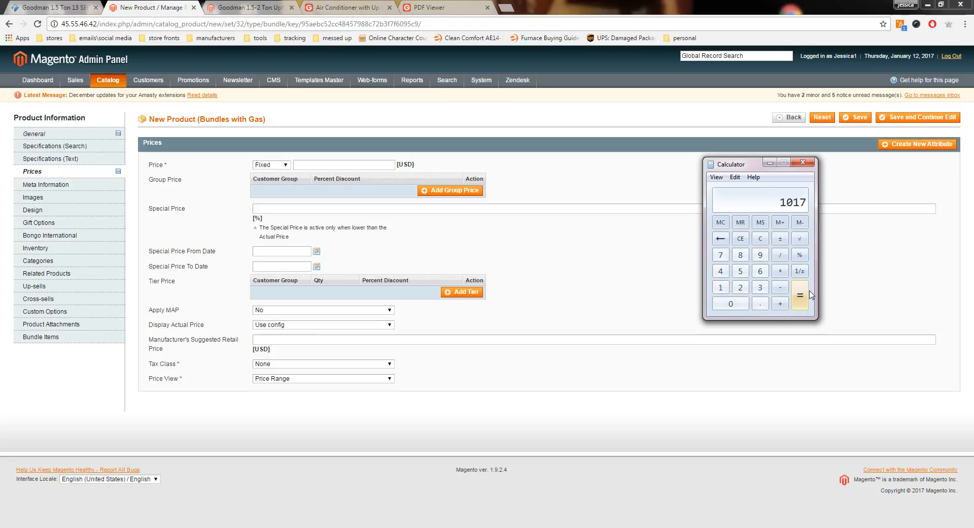
Step: Add 115 to the calculated sum and multiply the total by 2
{"action": "left_click", "coordinate": [780, 303]}
{"action": "left_click", "coordinate": [721, 287]}
{"action": "left_click", "coordinate": [721, 288]}
{"action": "left_click", "coordinate": [740, 272]}
{"action": "left_click", "coordinate": [801, 296]}
{"action": "left_click", "coordinate": [780, 272]}
{"action": "left_click", "coordinate": [744, 290]}
{"action": "left_click", "coordinate": [797, 305]}
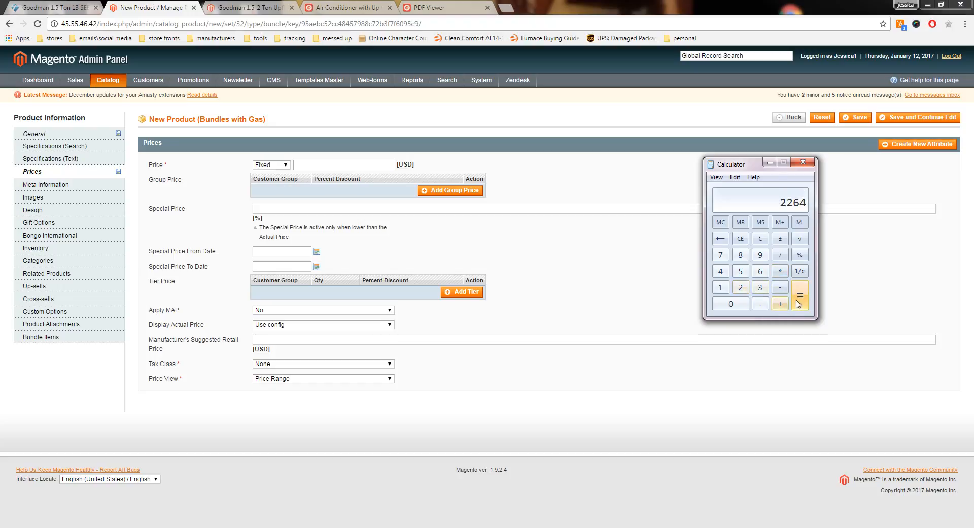
Step: Move Calculator out of the way and set the bundle's fixed price to 2264.78 USD
{"action": "left_click_drag", "start_coordinate": [753, 165], "coordinate": [973, 165]}
{"action": "left_click", "coordinate": [381, 164]}
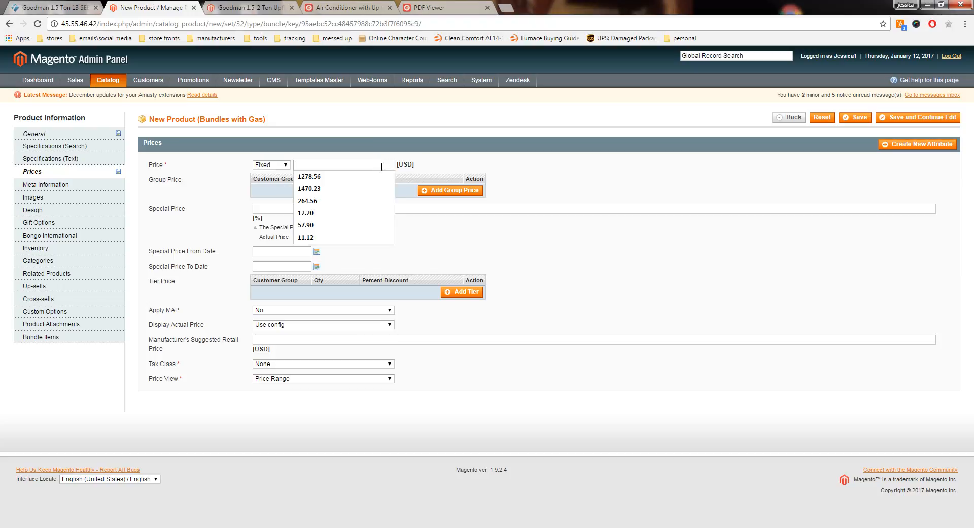
{"action": "type", "text": "2264.78"}
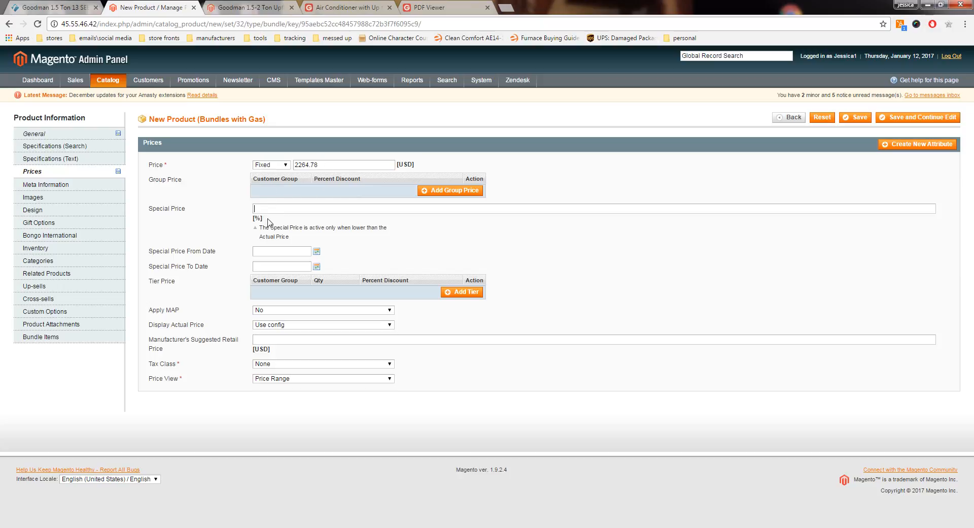
Step: Set the special price to 59 percent and the tax class to Taxable Goods
{"action": "left_click_drag", "start_coordinate": [263, 219], "coordinate": [253, 220]}
{"action": "left_click", "coordinate": [262, 209]}
{"action": "type", "text": "5"}
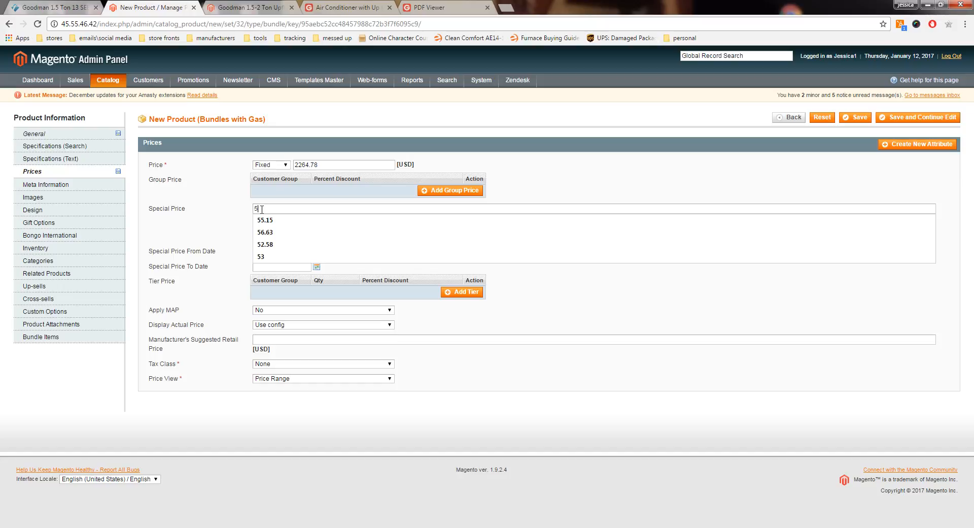
{"action": "type", "text": "9"}
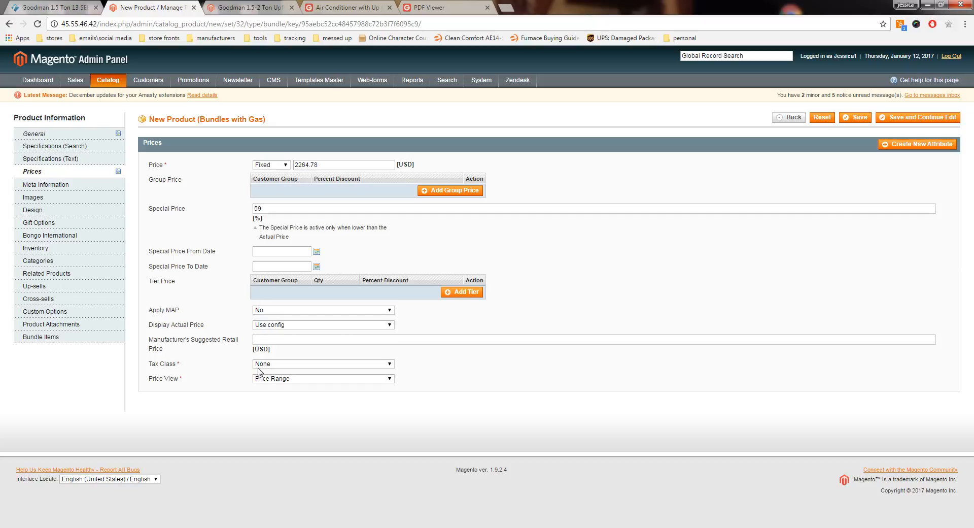
{"action": "left_click", "coordinate": [273, 364]}
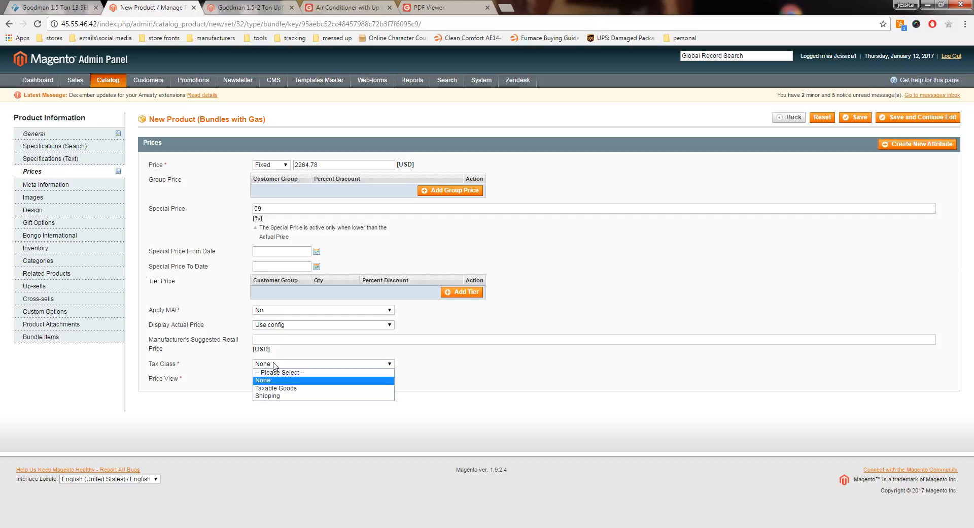
{"action": "left_click", "coordinate": [283, 389]}
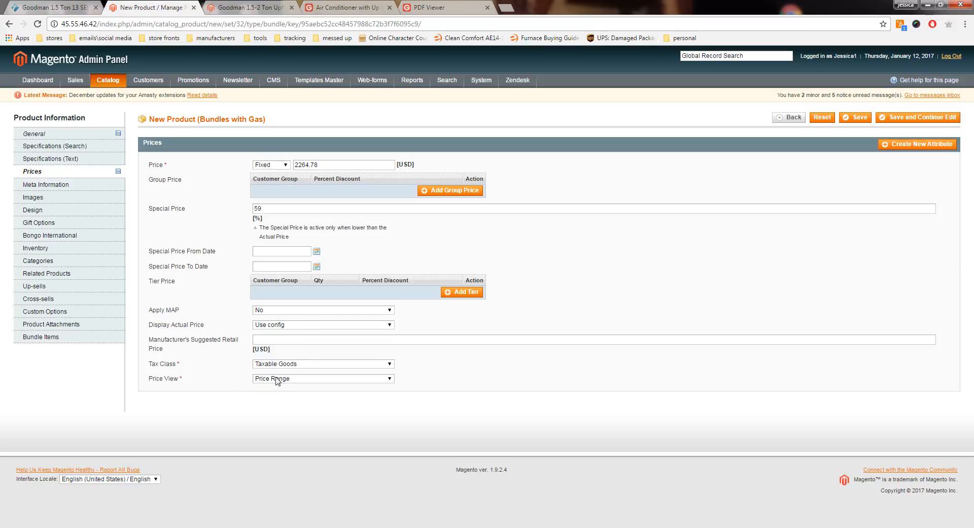
Step: Upload the "80 upflow bundle" picture from the bundles folder to the product's images
{"action": "left_click", "coordinate": [50, 201]}
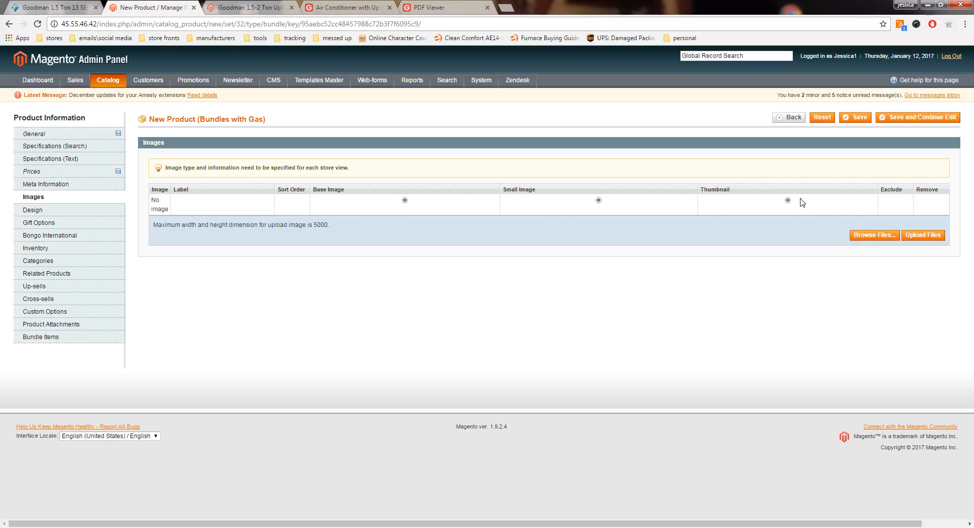
{"action": "left_click", "coordinate": [874, 236]}
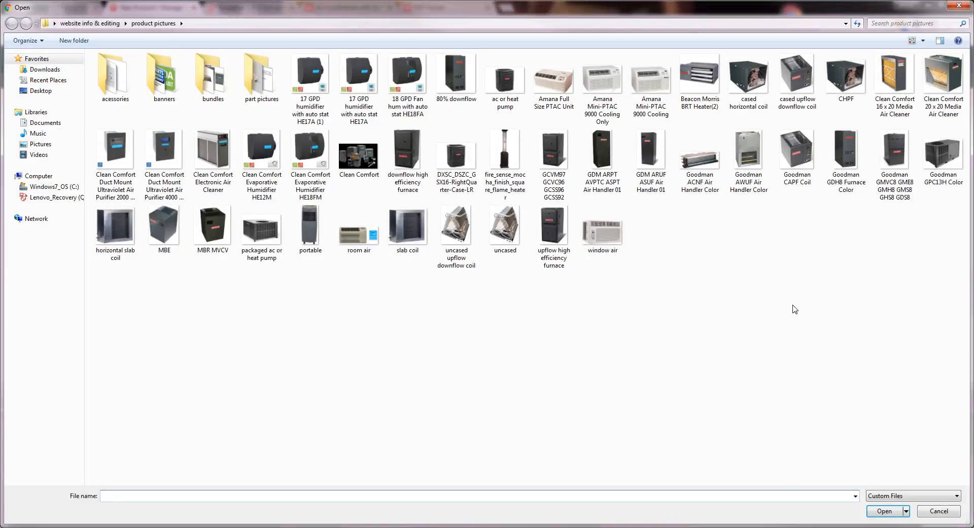
{"action": "left_click", "coordinate": [213, 90]}
{"action": "double_click", "coordinate": [214, 90]}
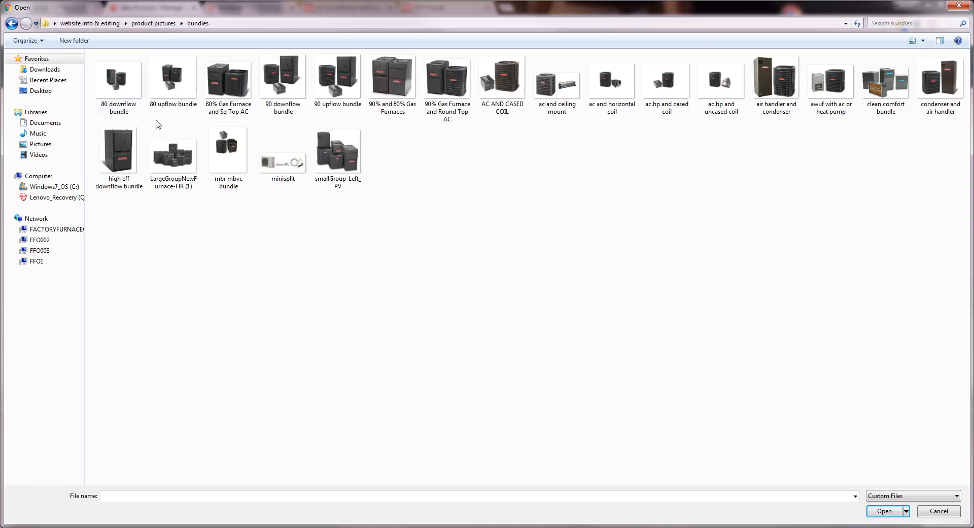
{"action": "double_click", "coordinate": [173, 81]}
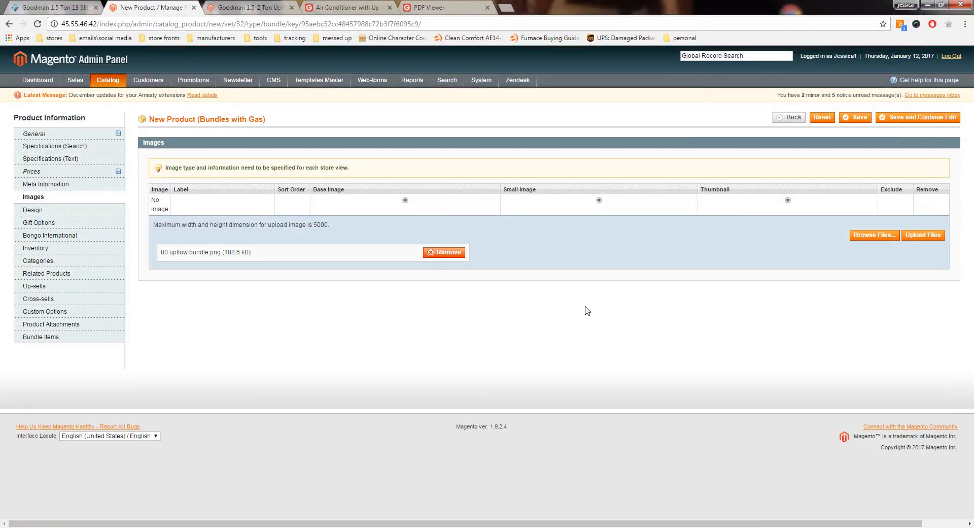
{"action": "left_click", "coordinate": [917, 236]}
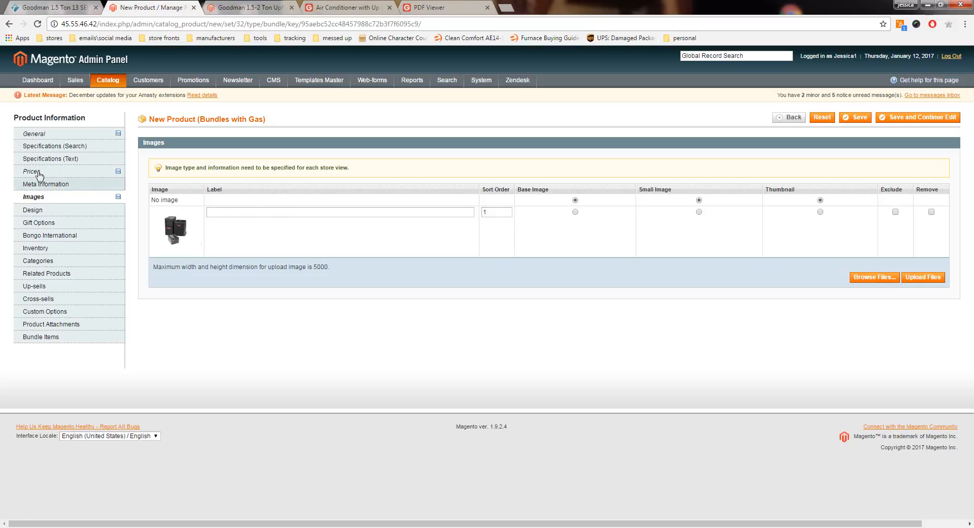
Step: Copy the product name from the general information into the label of the bundle image
{"action": "left_click", "coordinate": [40, 137]}
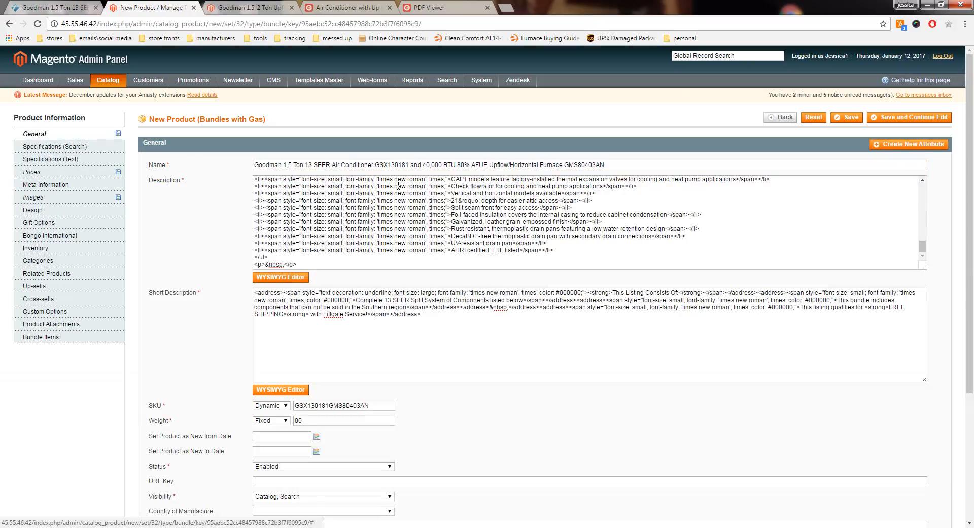
{"action": "triple_click", "coordinate": [511, 165]}
{"action": "right_click", "coordinate": [515, 168]}
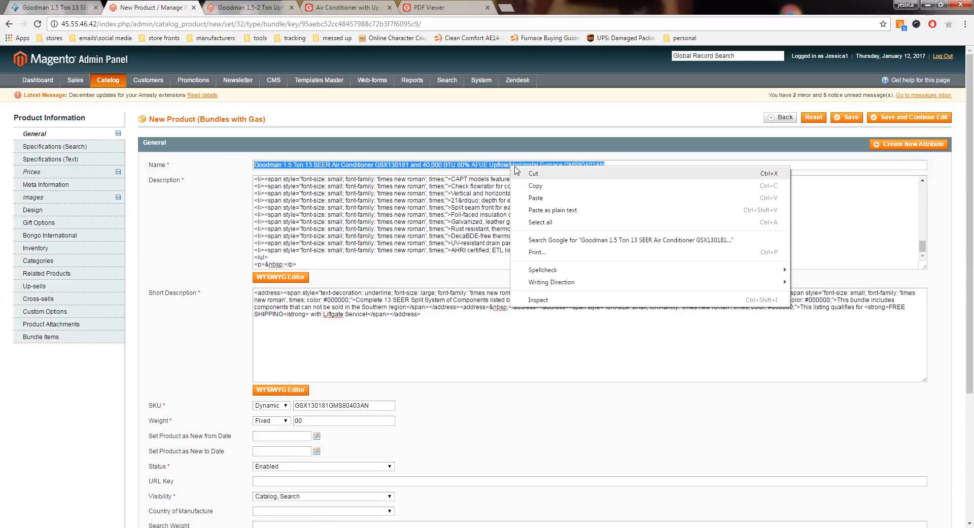
{"action": "left_click", "coordinate": [535, 186]}
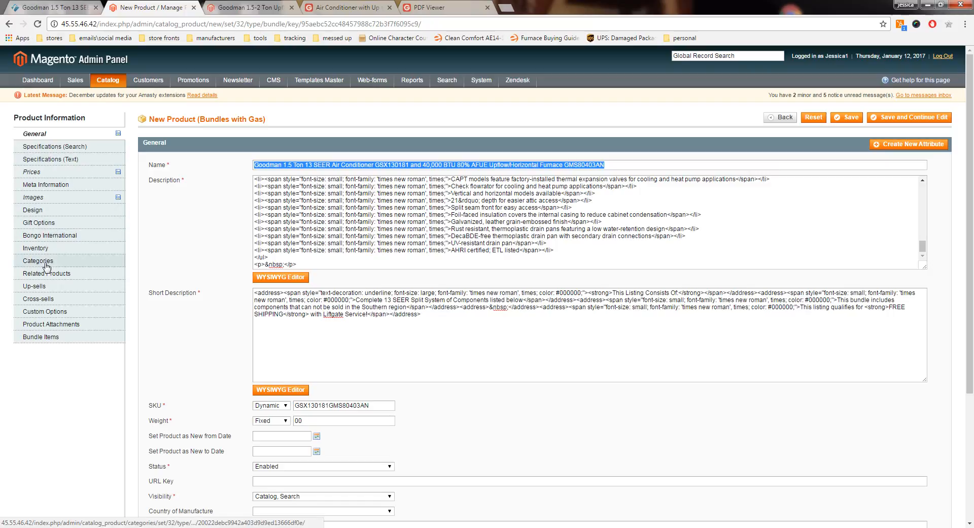
{"action": "left_click", "coordinate": [36, 198]}
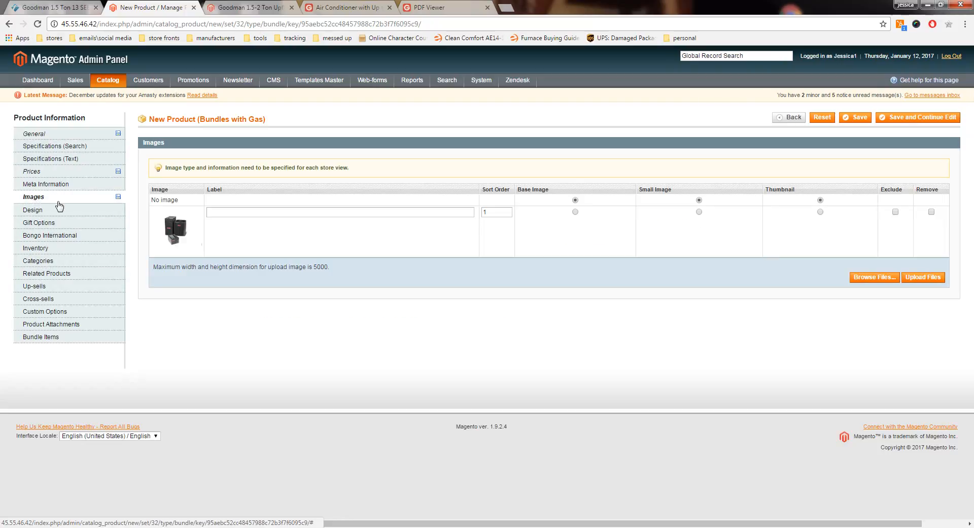
{"action": "right_click", "coordinate": [228, 208]}
{"action": "left_click", "coordinate": [264, 274]}
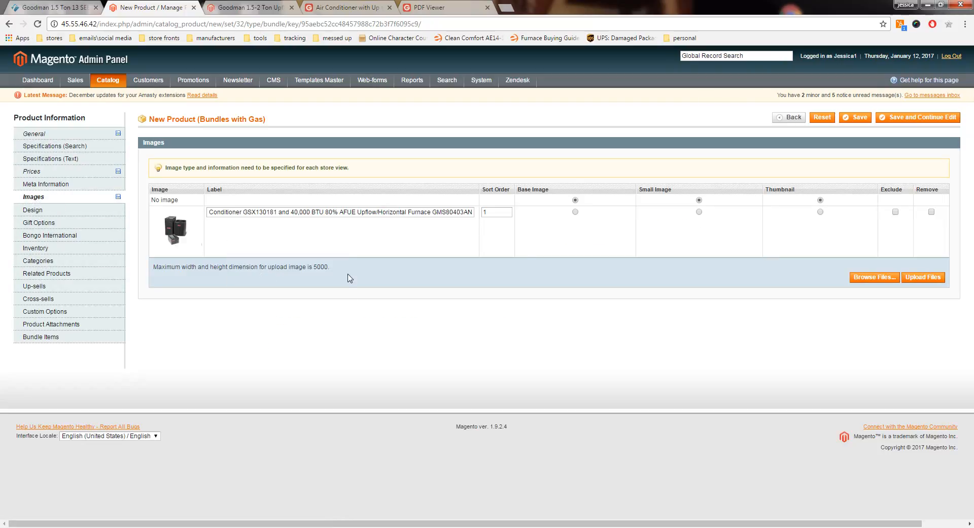
Step: Set the bundle picture as the base image, small image and thumbnail
{"action": "left_click", "coordinate": [575, 212]}
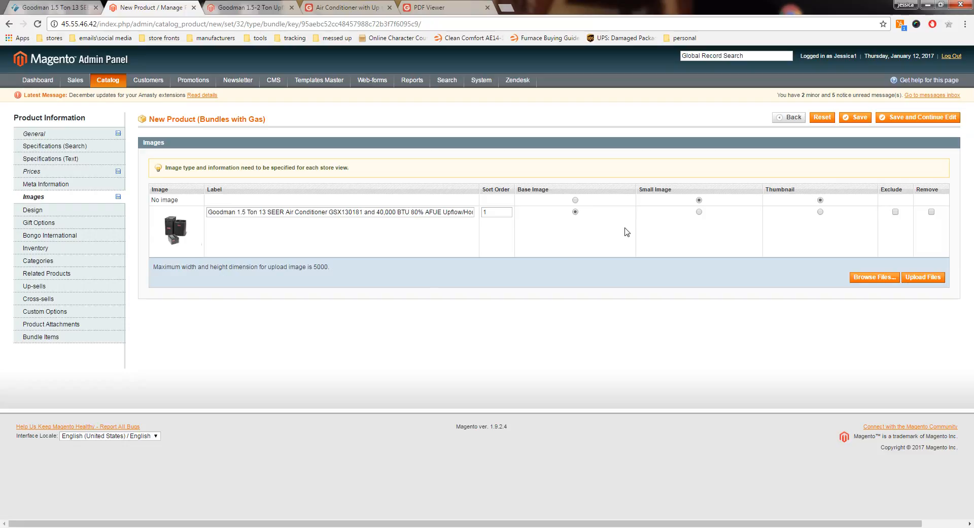
{"action": "left_click", "coordinate": [700, 211]}
{"action": "left_click", "coordinate": [820, 211]}
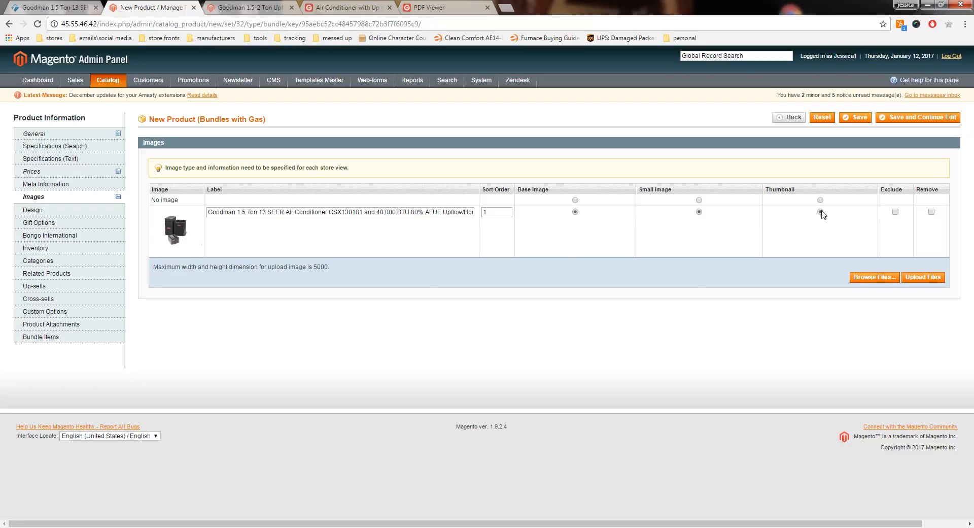
Step: Upload "ac or heat pump", "Goodman GDH8 Furnace Color" and "cased upflow downflow coil" together from the product pictures folder
{"action": "left_click", "coordinate": [870, 279]}
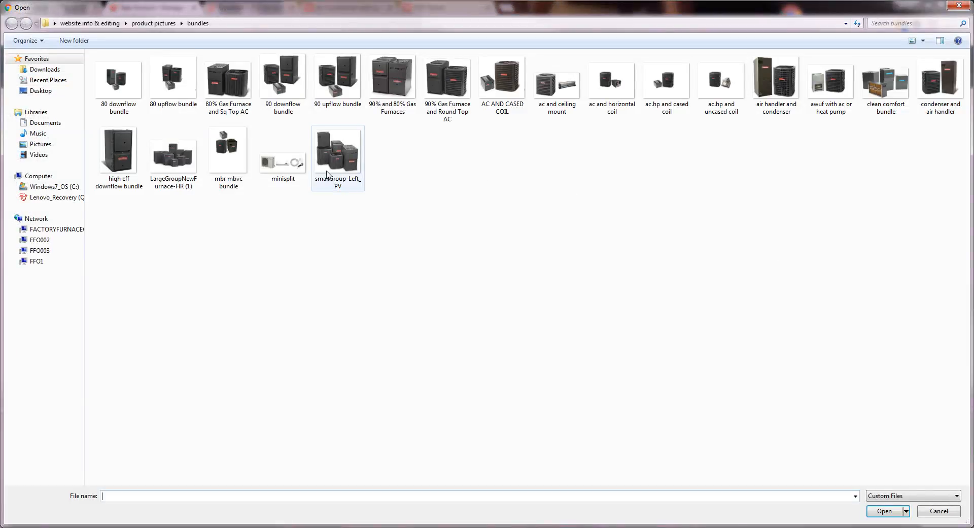
{"action": "left_click", "coordinate": [152, 24]}
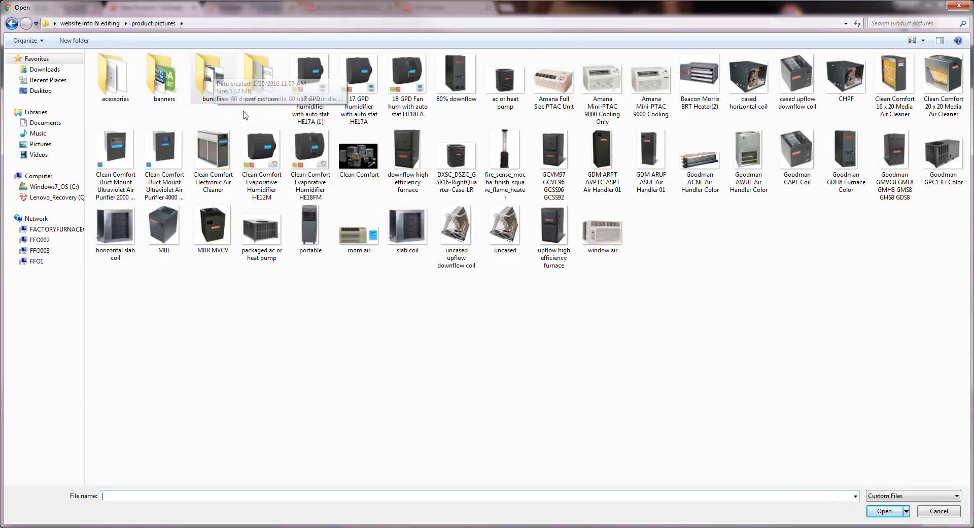
{"action": "double_click", "coordinate": [501, 83]}
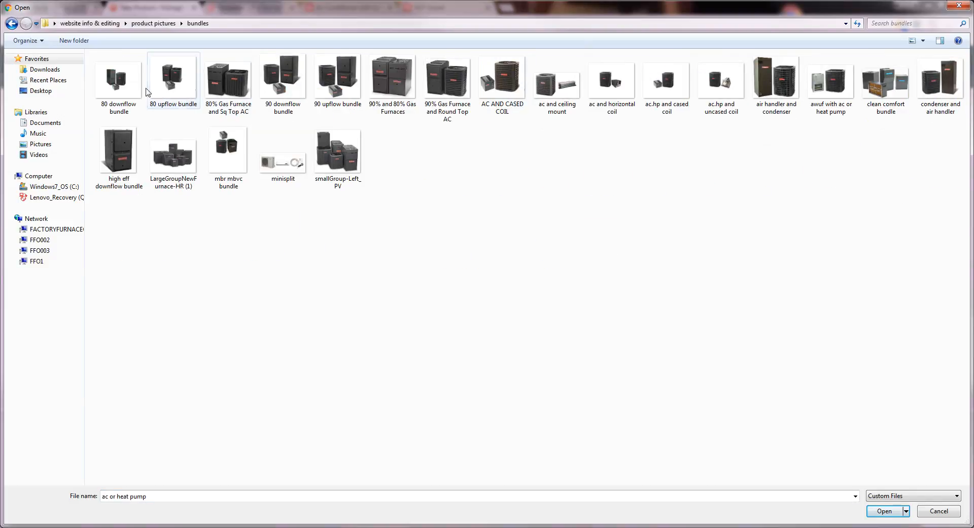
{"action": "left_click", "coordinate": [12, 23]}
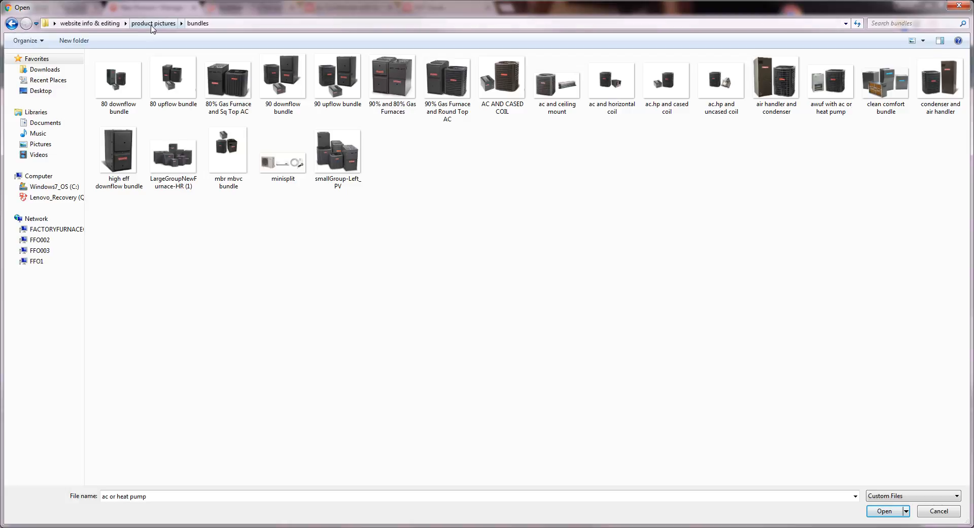
{"action": "left_click", "coordinate": [509, 91]}
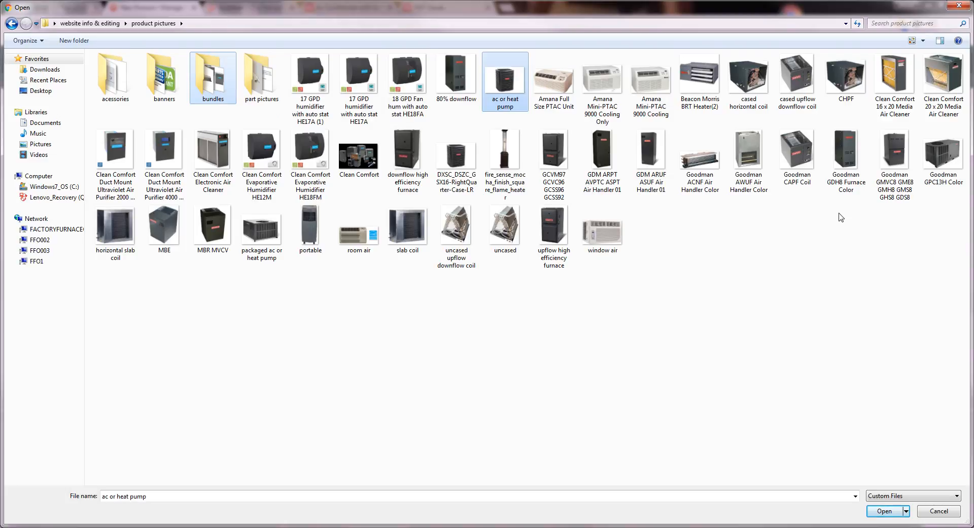
{"action": "mouse_move", "coordinate": [851, 163]}
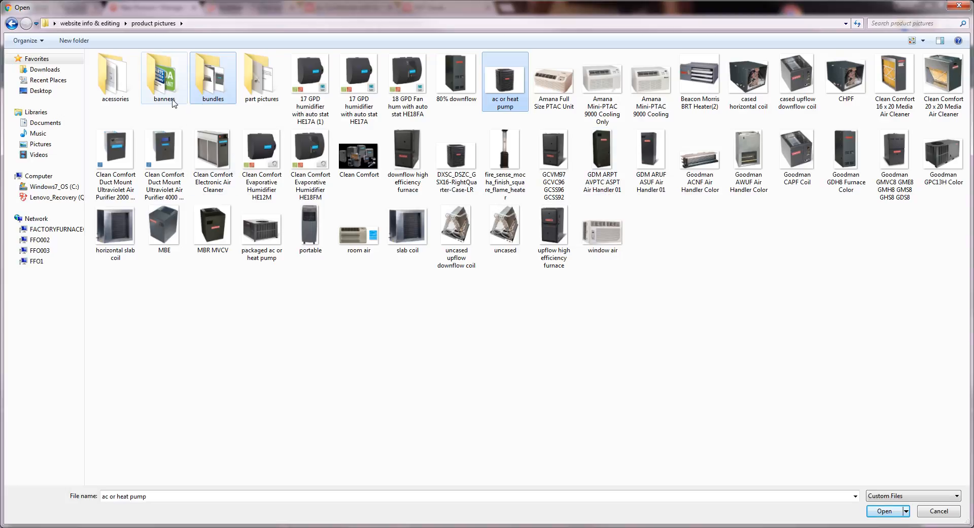
{"action": "left_click", "coordinate": [847, 152], "text": "ctrl"}
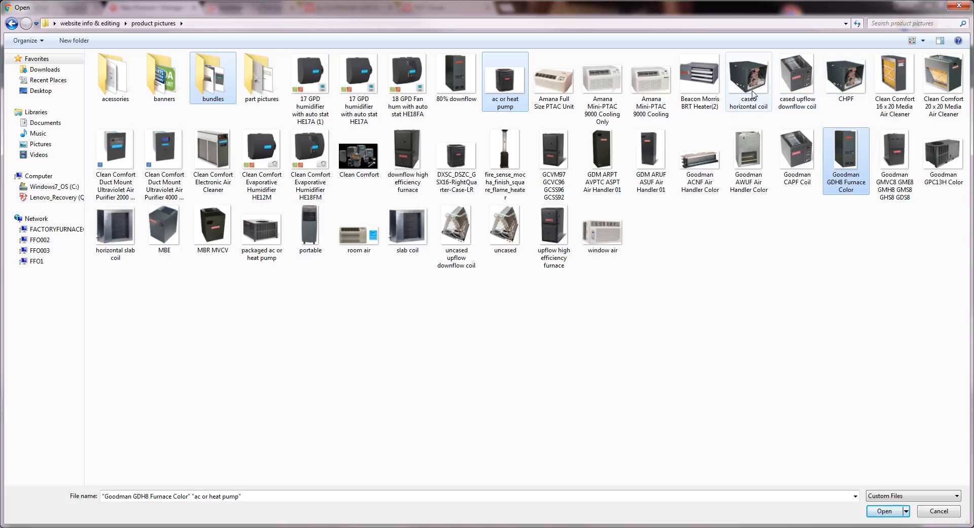
{"action": "mouse_move", "coordinate": [803, 71]}
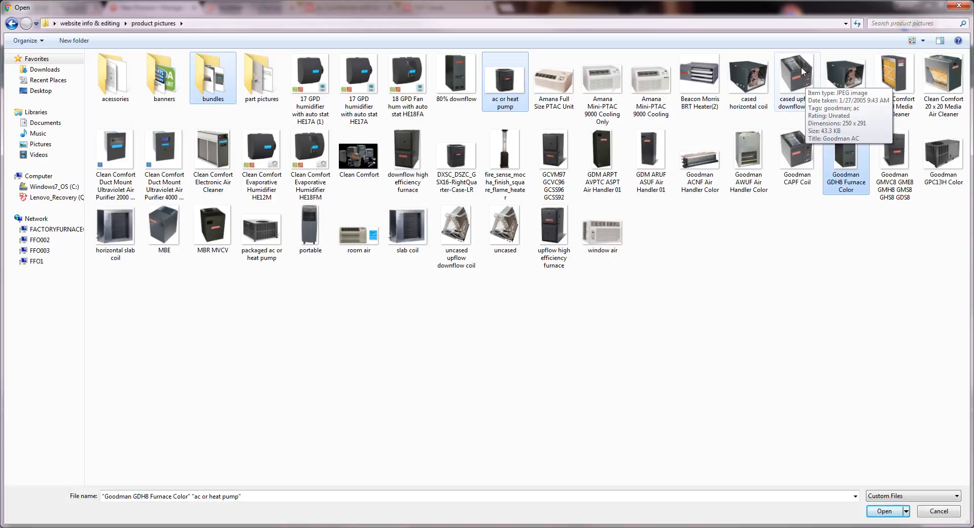
{"action": "left_click", "coordinate": [805, 88], "text": "ctrl"}
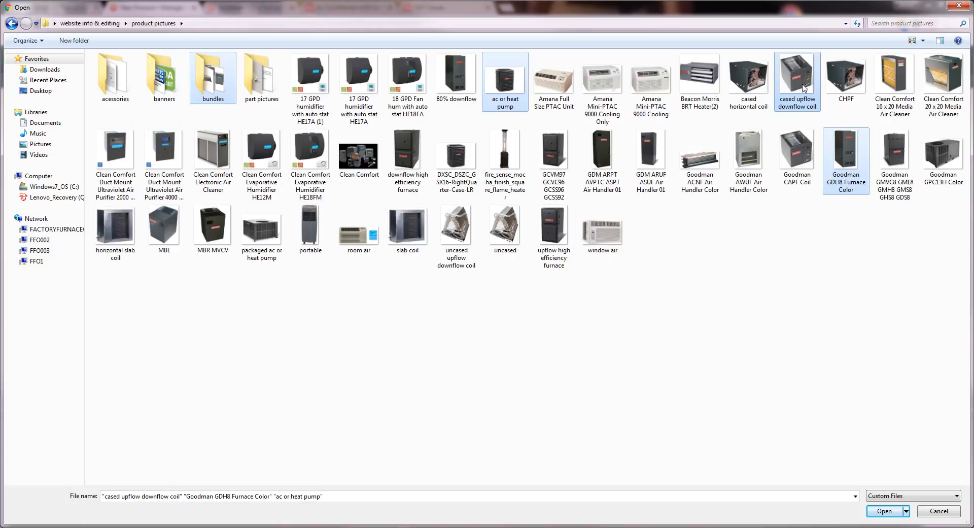
{"action": "left_click", "coordinate": [888, 512]}
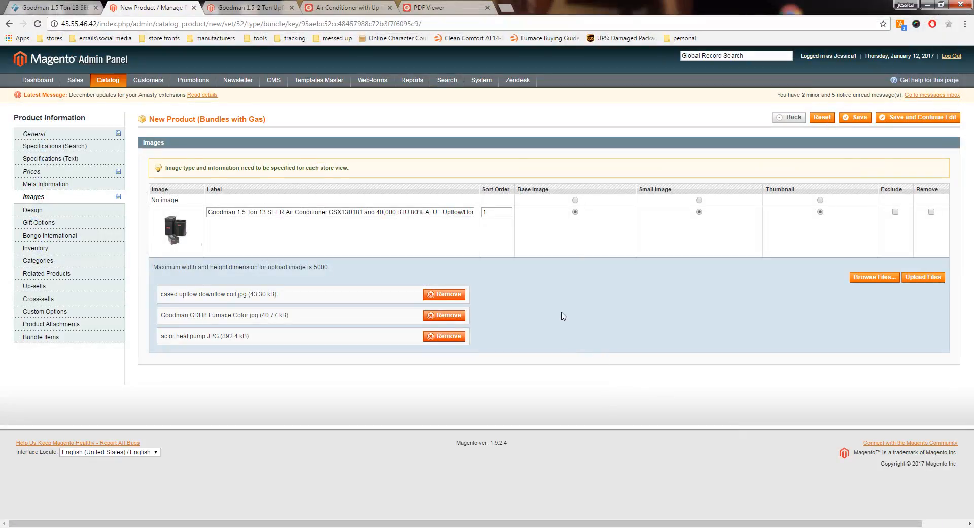
{"action": "left_click", "coordinate": [924, 281]}
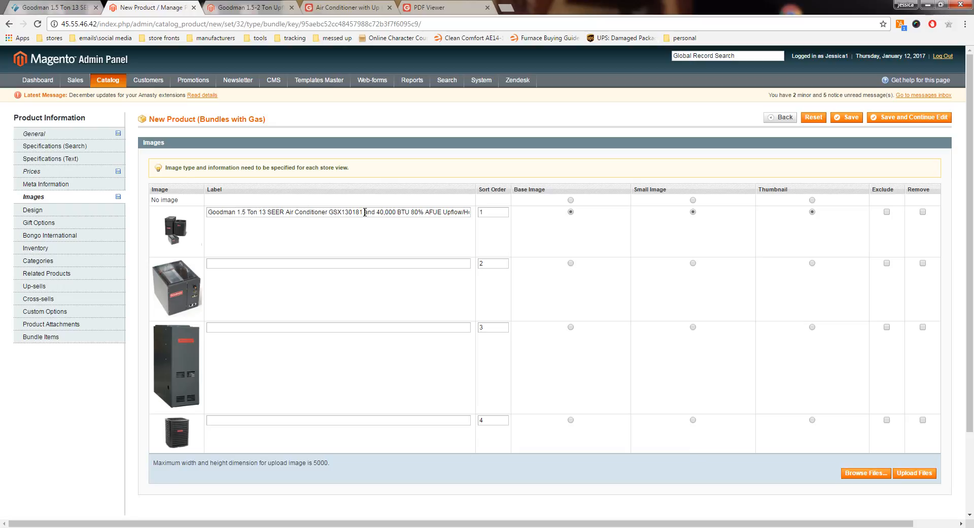
Step: Copy "Goodman 1.5 Ton 13 SEER Air Conditioner GSX130181" from the bundle image's label into the air conditioner image's label
{"action": "left_click_drag", "start_coordinate": [365, 212], "coordinate": [206, 212]}
{"action": "right_click", "coordinate": [236, 210]}
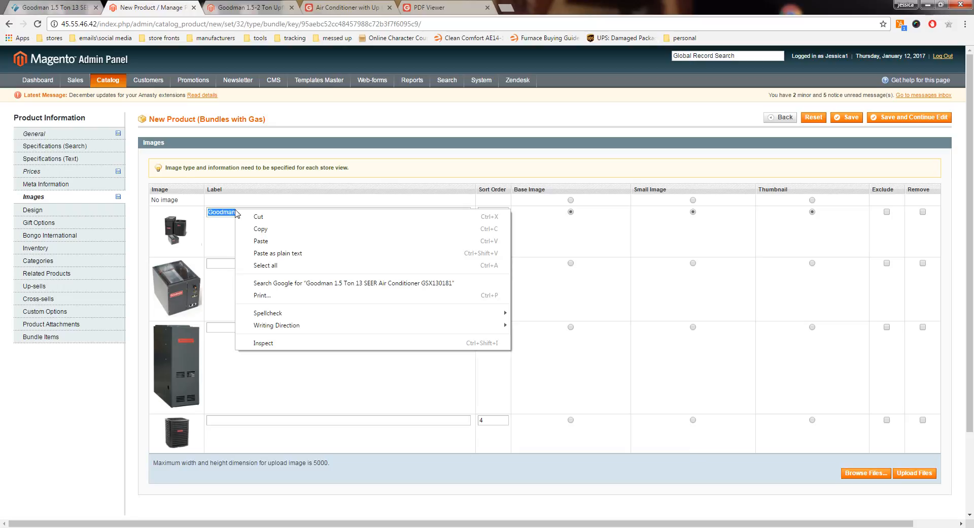
{"action": "left_click", "coordinate": [255, 228]}
{"action": "left_click", "coordinate": [269, 420]}
{"action": "right_click", "coordinate": [254, 421]}
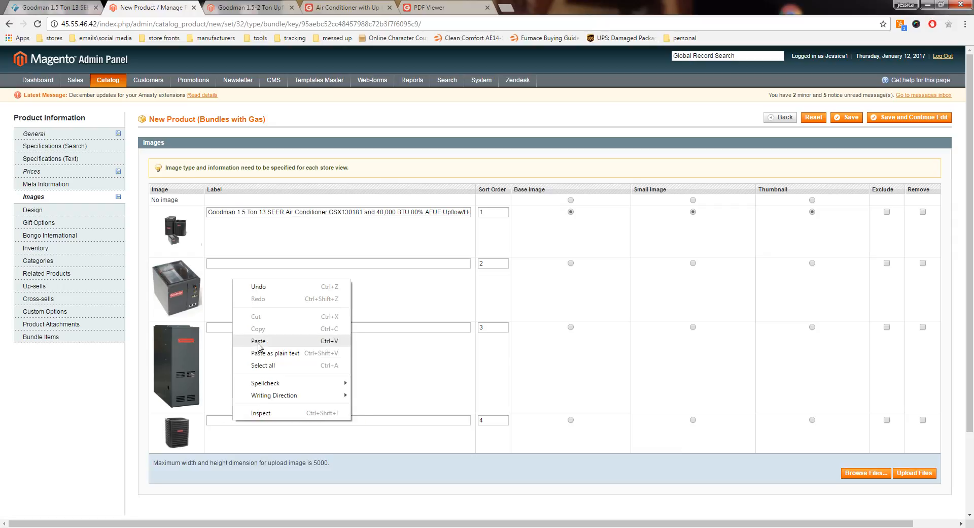
{"action": "left_click", "coordinate": [258, 341]}
Step: Label the furnace image "40,000 BTU 80% AFUE Upflow/Horizontal Furnace GMS80403AN" using the bundle label's text, and make the bundle image the thumbnail
{"action": "left_click_drag", "start_coordinate": [378, 212], "coordinate": [469, 214]}
{"action": "right_click", "coordinate": [469, 215]}
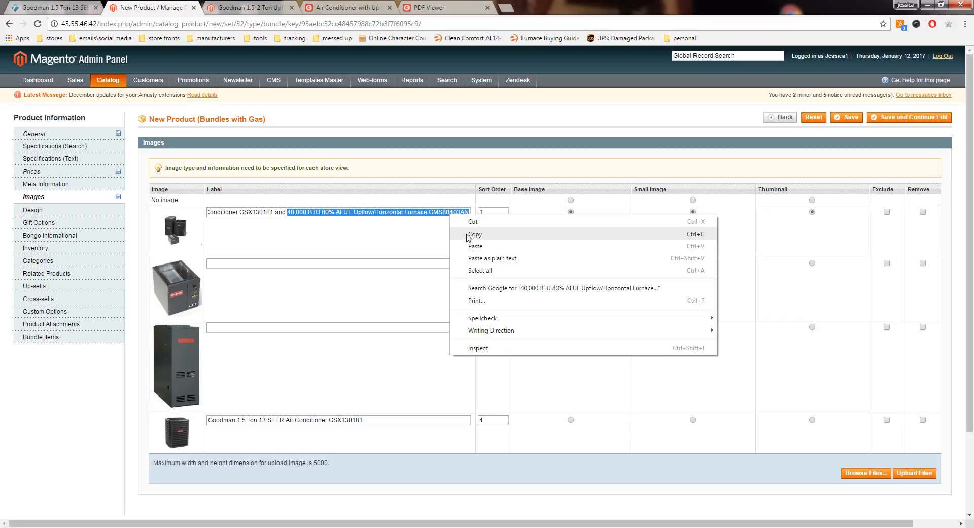
{"action": "left_click", "coordinate": [460, 234]}
{"action": "right_click", "coordinate": [279, 325]}
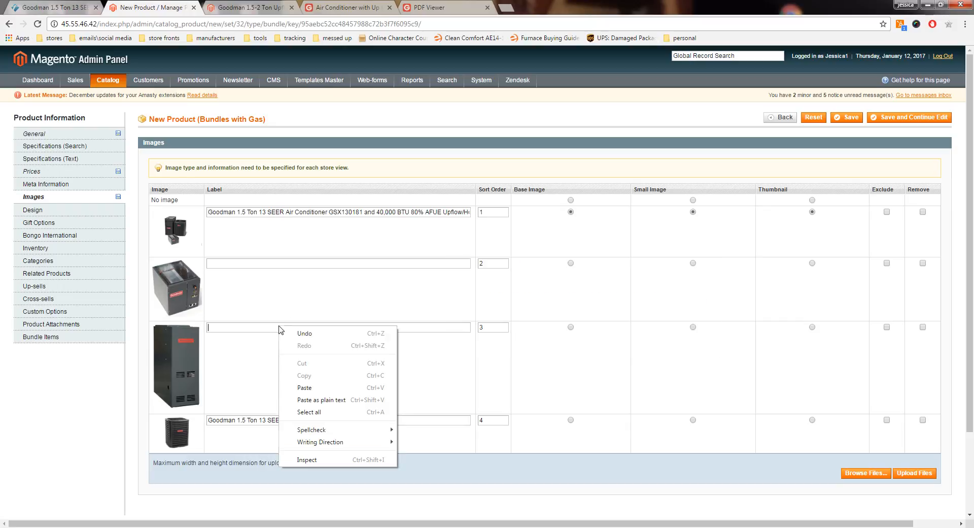
{"action": "left_click", "coordinate": [308, 383]}
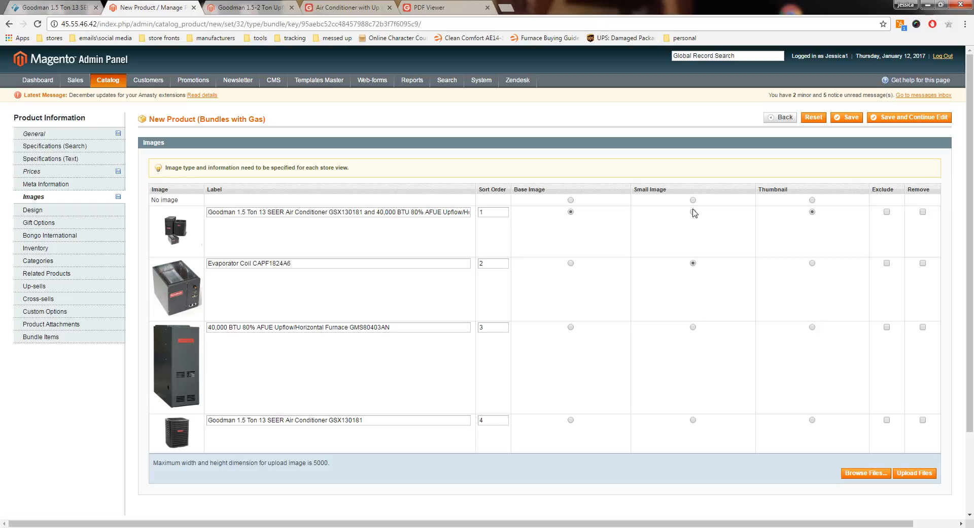
{"action": "left_click", "coordinate": [812, 263]}
{"action": "left_click", "coordinate": [812, 212]}
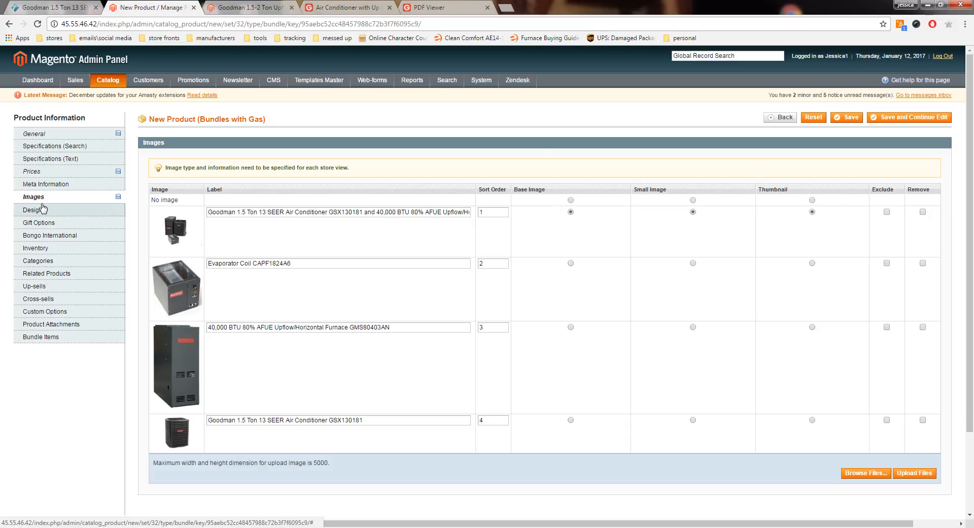
Step: Assign the product to the Air Conditioning Systems category and its 1.5 Ton Air Conditioners subcategory
{"action": "left_click", "coordinate": [51, 260]}
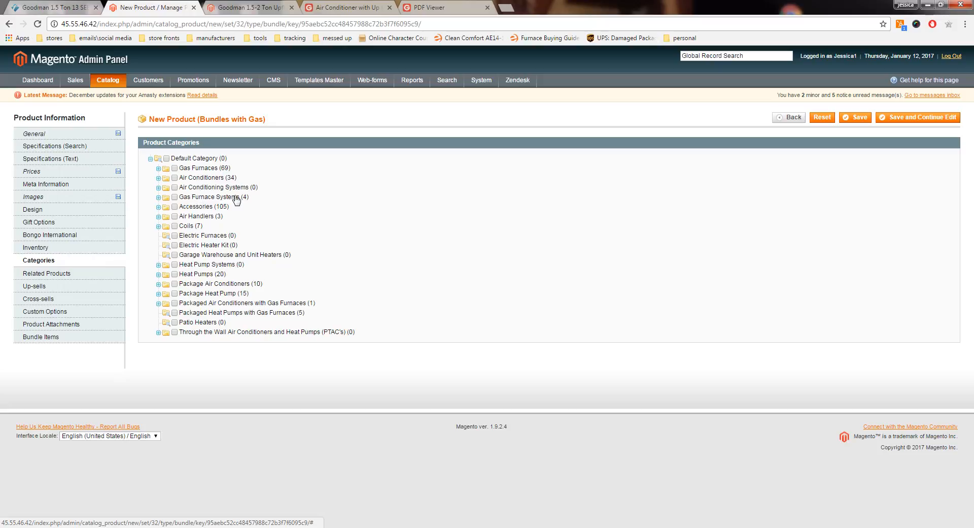
{"action": "left_click", "coordinate": [159, 188]}
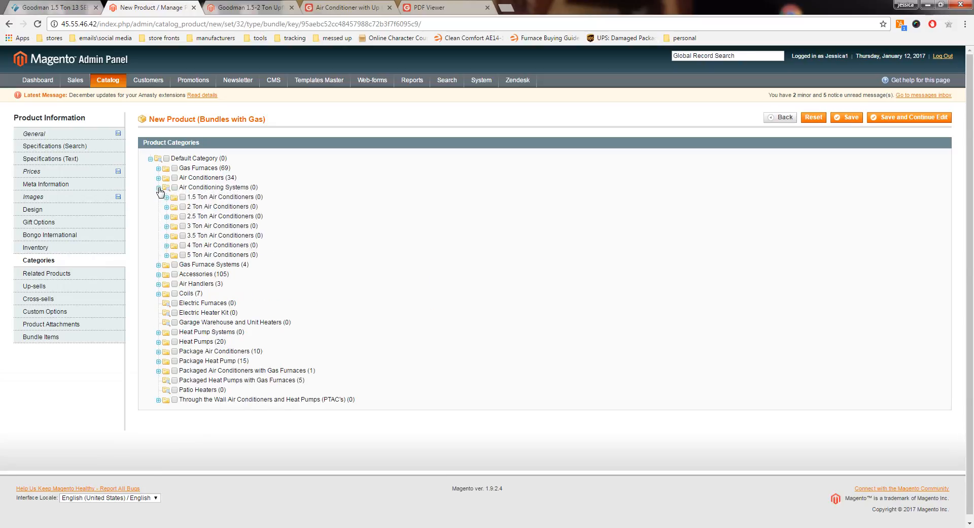
{"action": "left_click", "coordinate": [175, 187]}
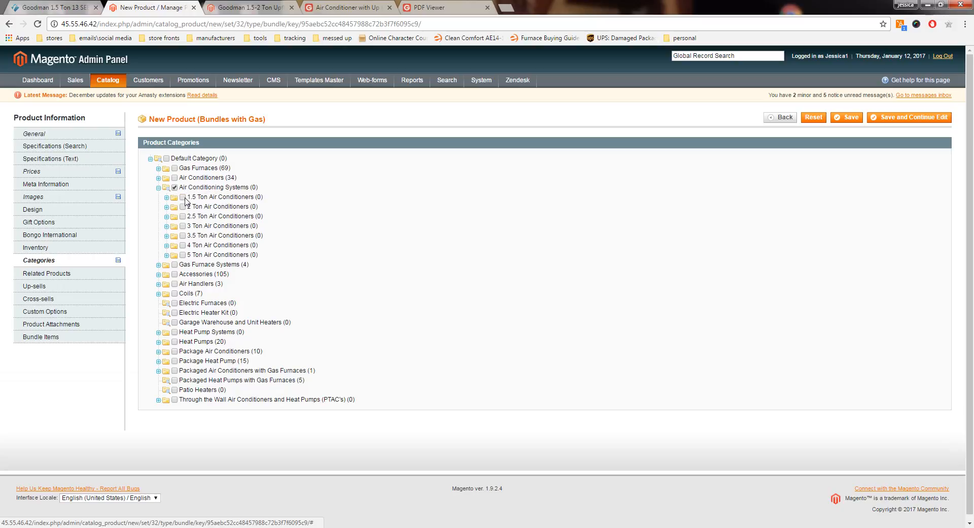
{"action": "left_click", "coordinate": [183, 198]}
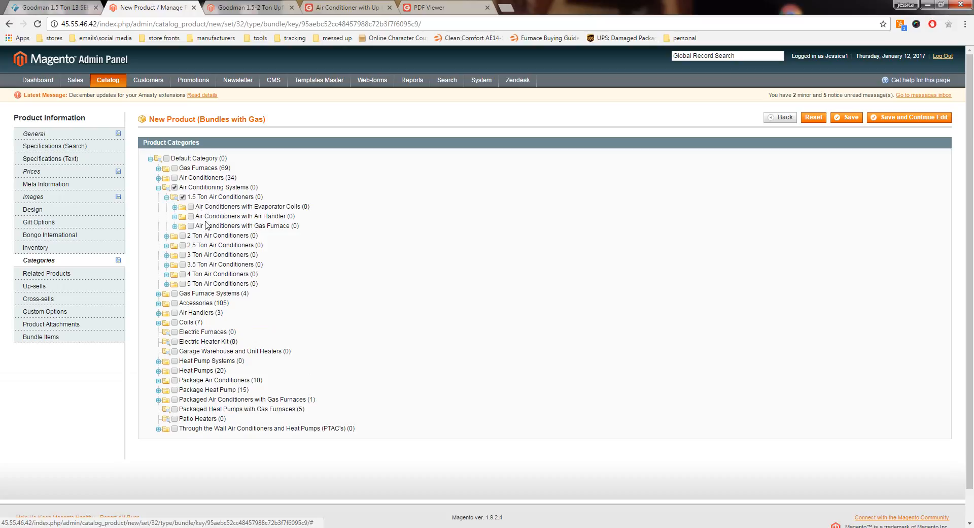
Step: Under 1.5 Ton Air Conditioners, assign Air Conditioners with Gas Furnace, 40,000 BTU Gas Furnace Systems, 80% Efficient Upflow/Horizontal Furnace Systems and 13 to 14 SEER
{"action": "left_click", "coordinate": [190, 225]}
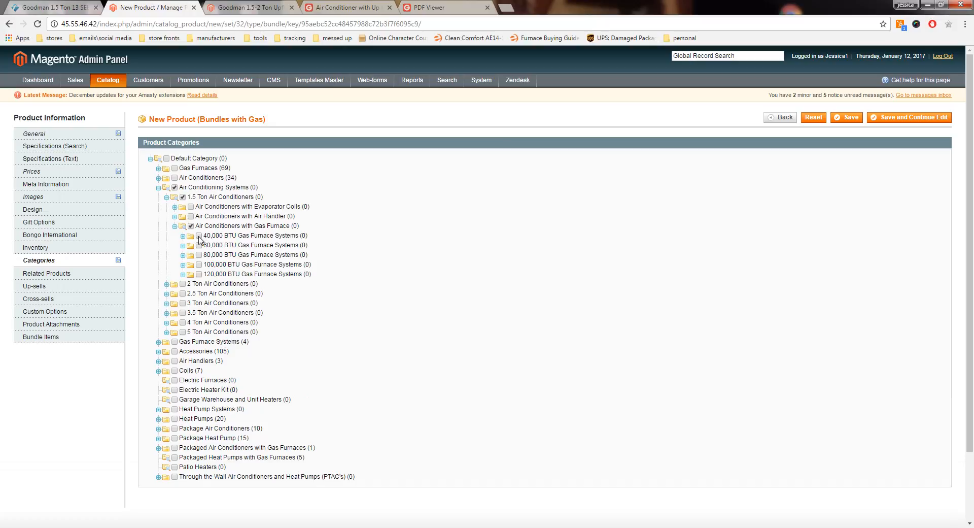
{"action": "left_click", "coordinate": [199, 236]}
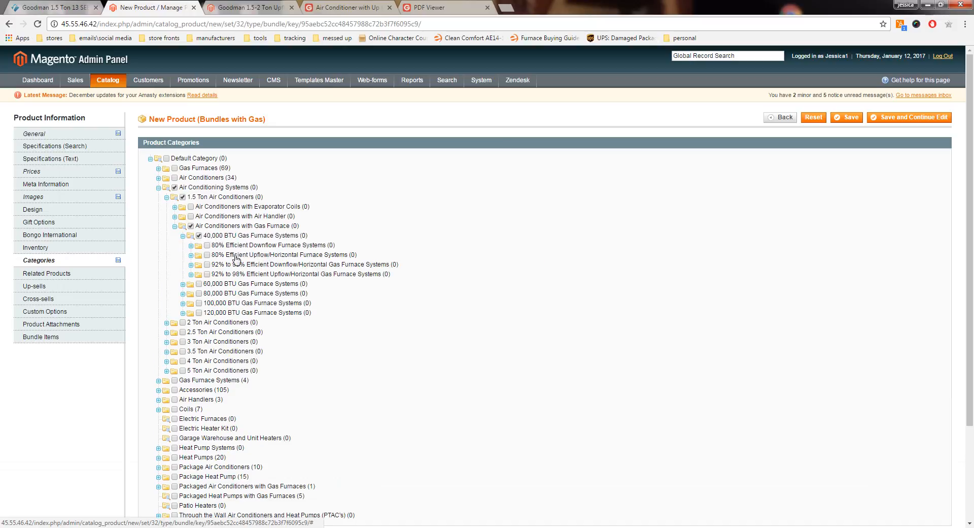
{"action": "left_click", "coordinate": [207, 255]}
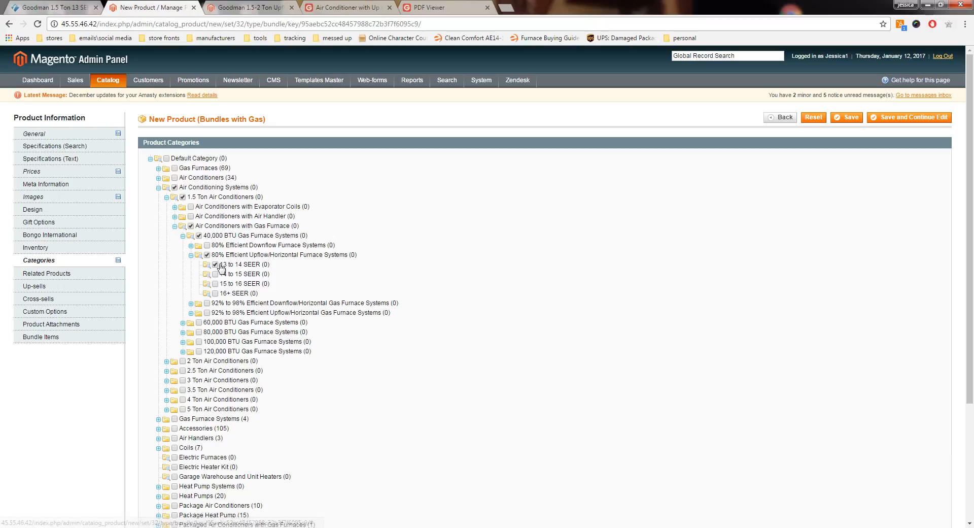
Step: Assign the product to Gas Furnace Systems, its 40,000 BTU system subcategory, and Gas Furnace and Air Conditioner beneath that
{"action": "left_click", "coordinate": [158, 188]}
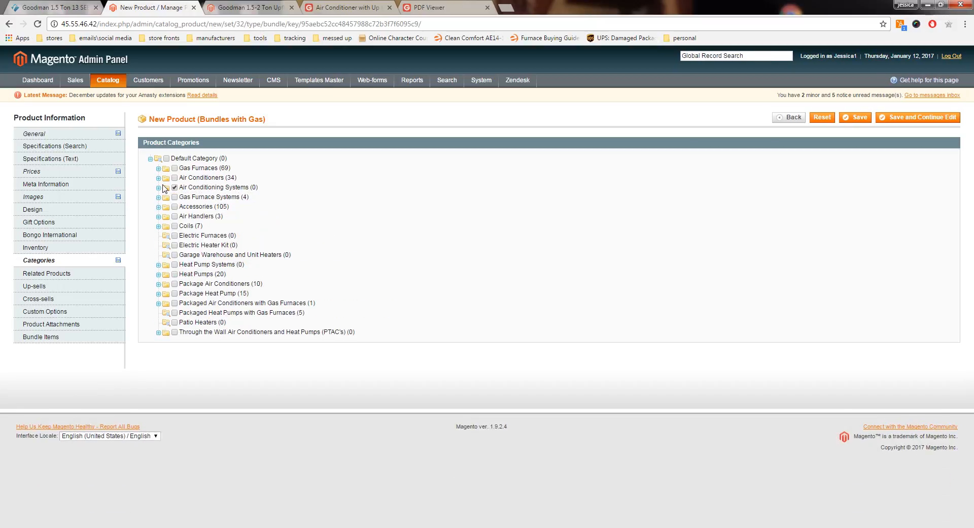
{"action": "left_click", "coordinate": [175, 197]}
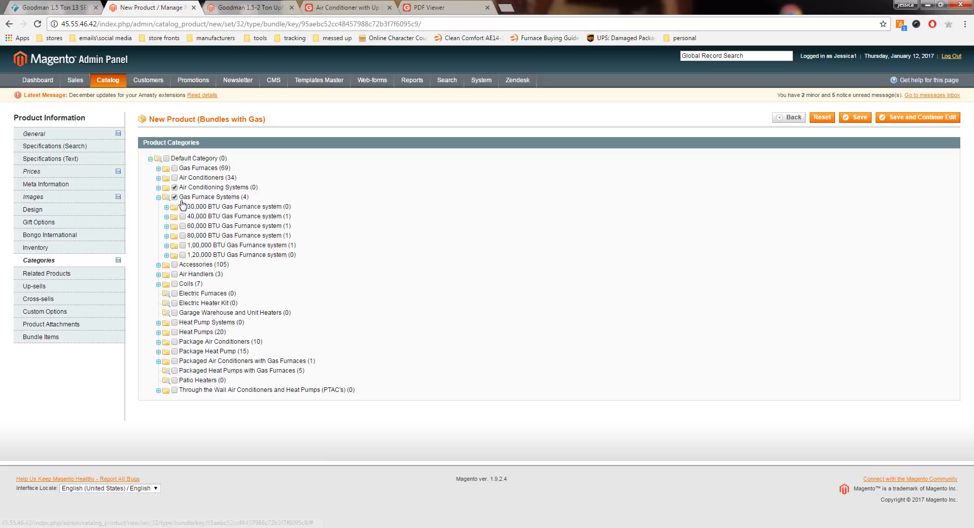
{"action": "left_click", "coordinate": [183, 216]}
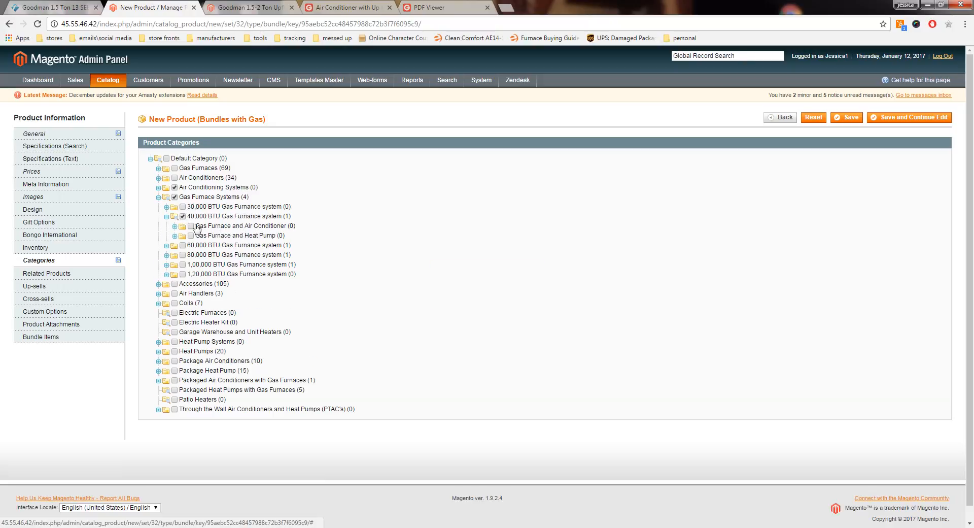
{"action": "left_click", "coordinate": [192, 226]}
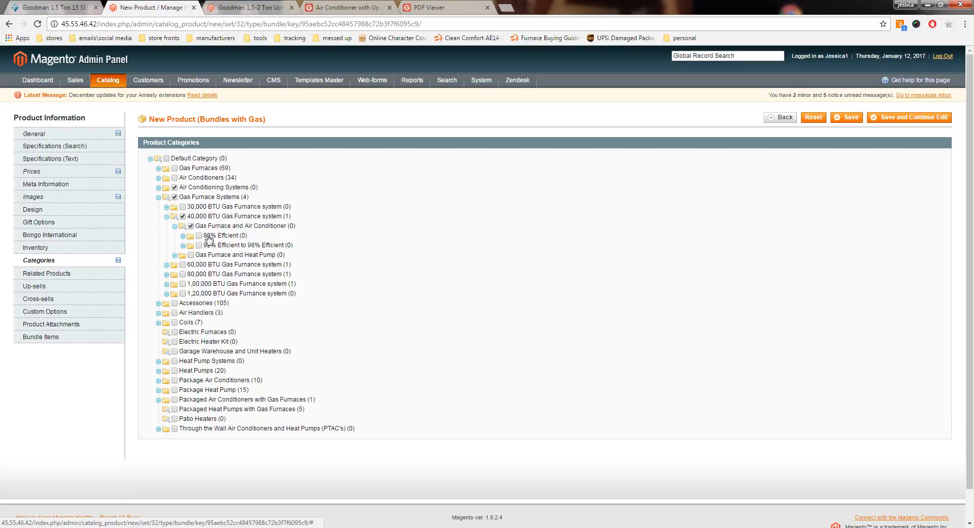
Step: Under the 40,000 BTU Gas Furnace and Air Conditioner category, assign 80% Efficient, Upflow/Horizontal, 1.5 Ton and 13 to 14 SEER
{"action": "left_click", "coordinate": [199, 236]}
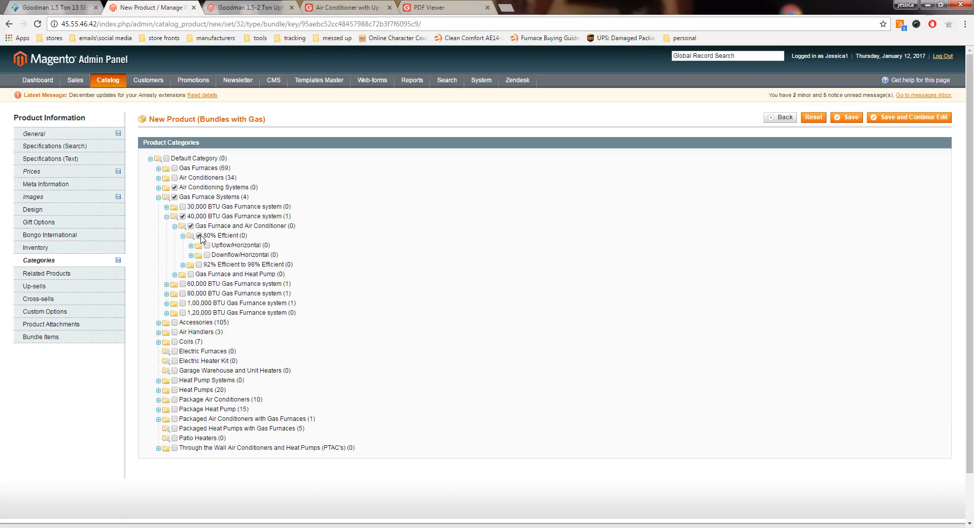
{"action": "left_click", "coordinate": [208, 246]}
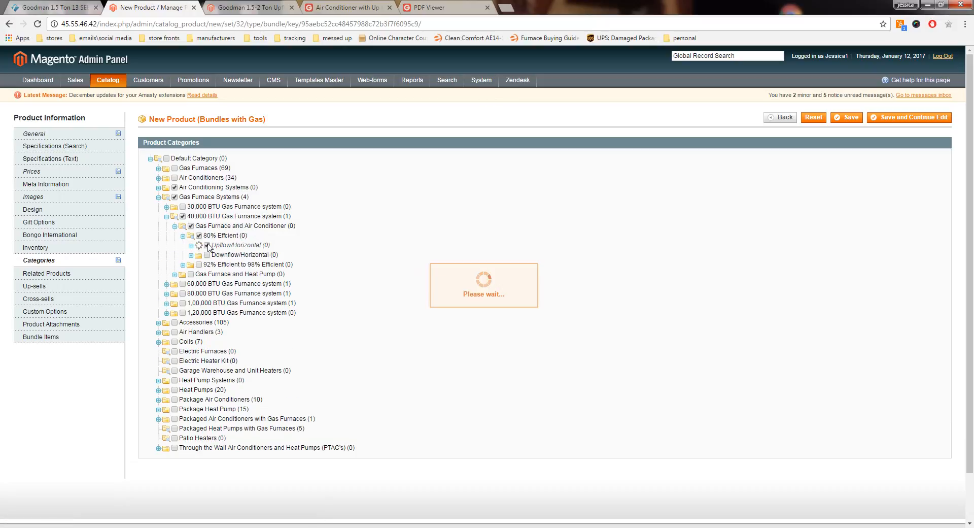
{"action": "left_click", "coordinate": [216, 256]}
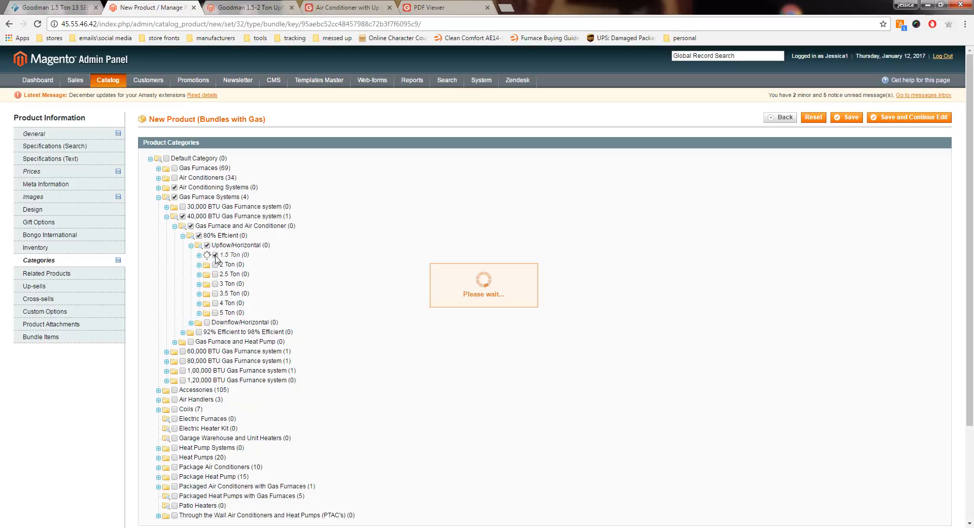
{"action": "left_click", "coordinate": [224, 264]}
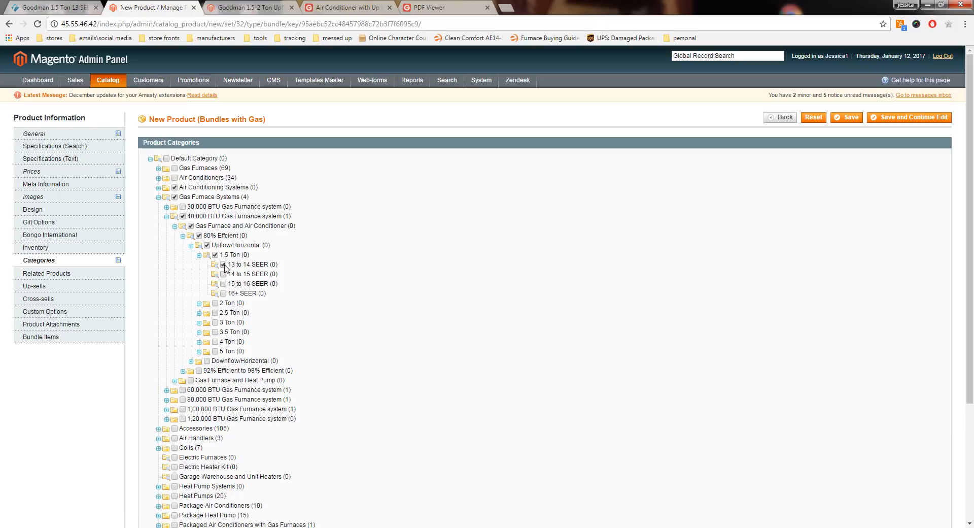
{"action": "left_click", "coordinate": [48, 287]}
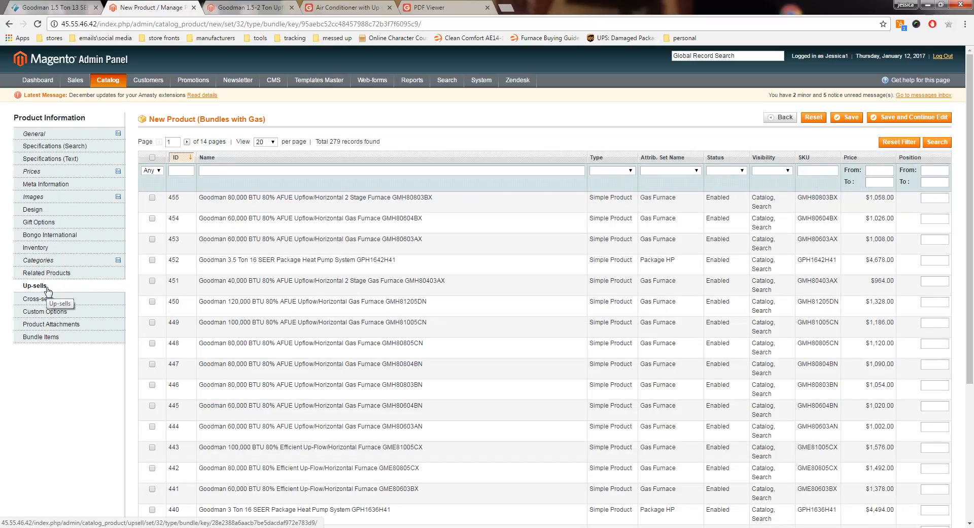
{"action": "left_click", "coordinate": [51, 324]}
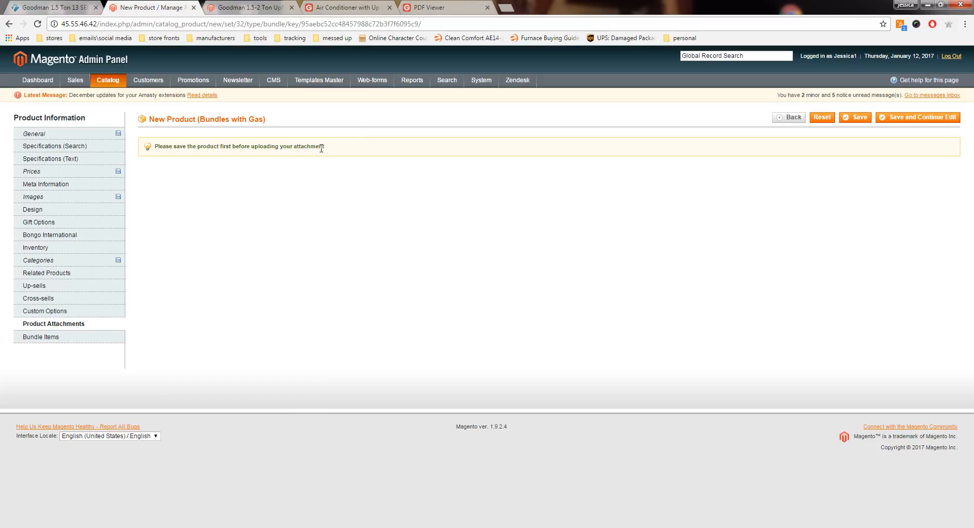
Step: Add a bundle option titled "Included Air Conditioner" with the Checkbox input type
{"action": "left_click", "coordinate": [36, 342]}
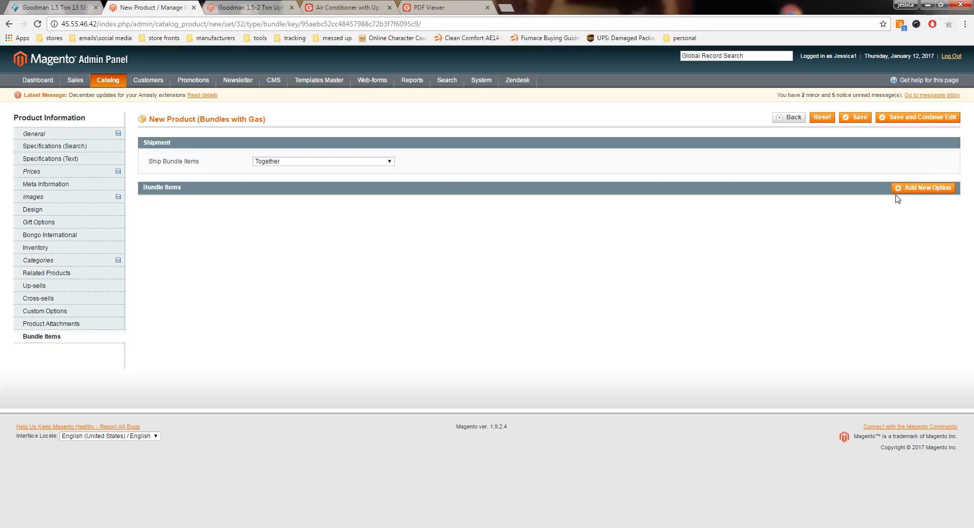
{"action": "left_click", "coordinate": [924, 187]}
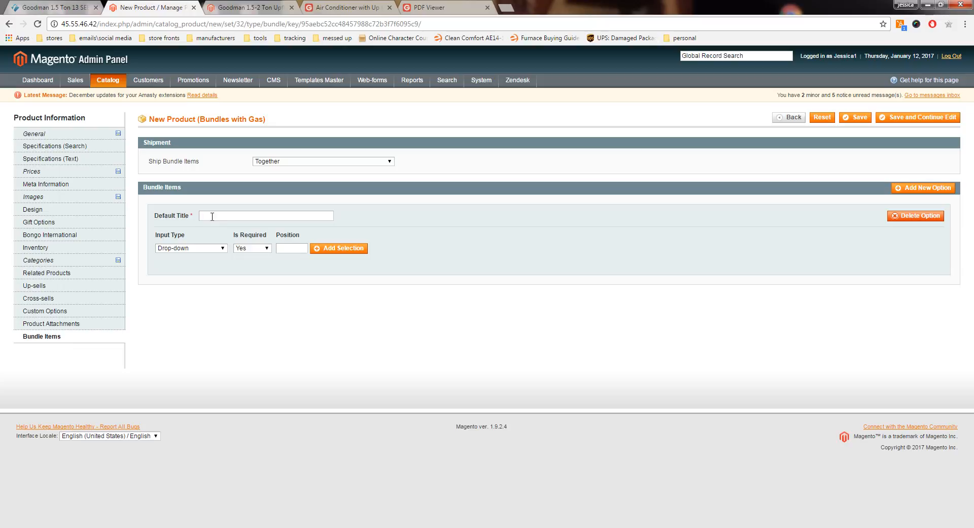
{"action": "type", "text": "Inc"}
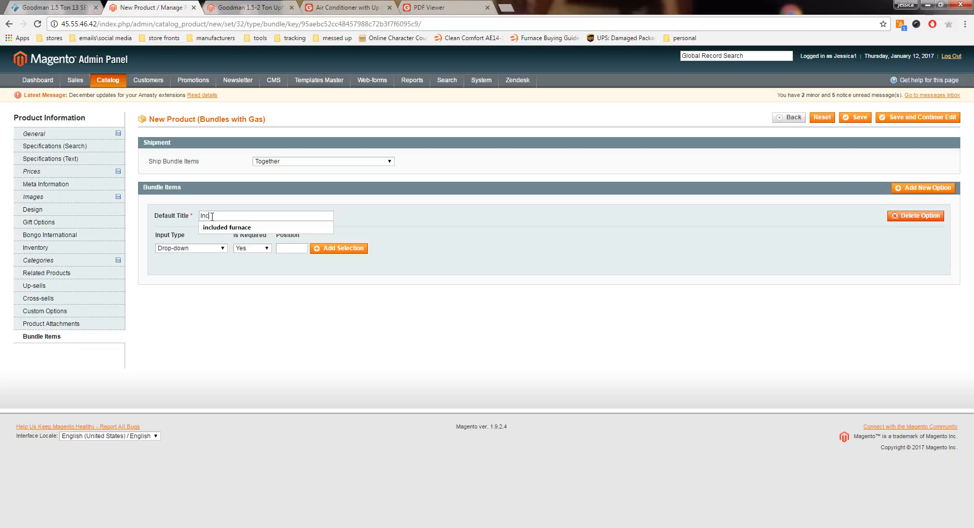
{"action": "type", "text": "luded Air Conditioner"}
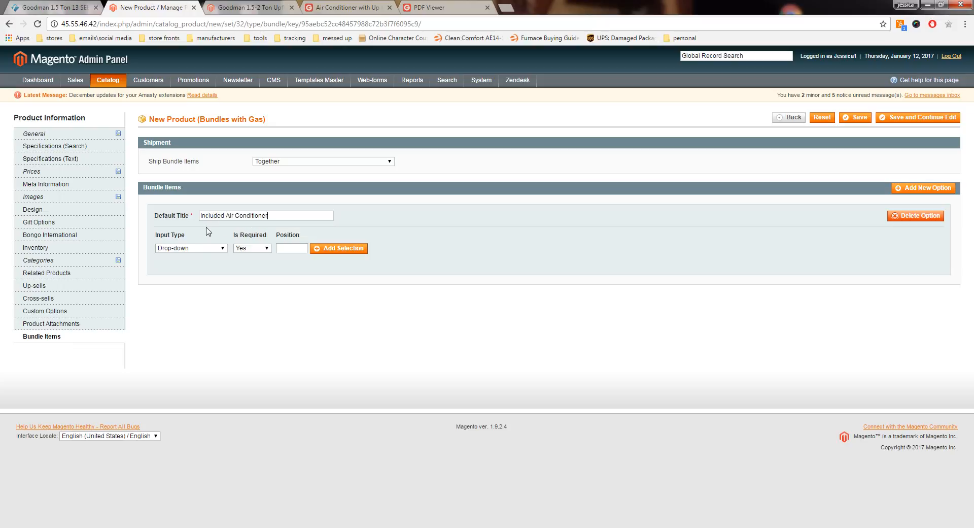
{"action": "left_click", "coordinate": [200, 247]}
{"action": "left_click", "coordinate": [187, 274]}
Step: Start a product selection for the Included Air Conditioner option and copy the model number GSX130181 from the product's name
{"action": "left_click", "coordinate": [338, 248]}
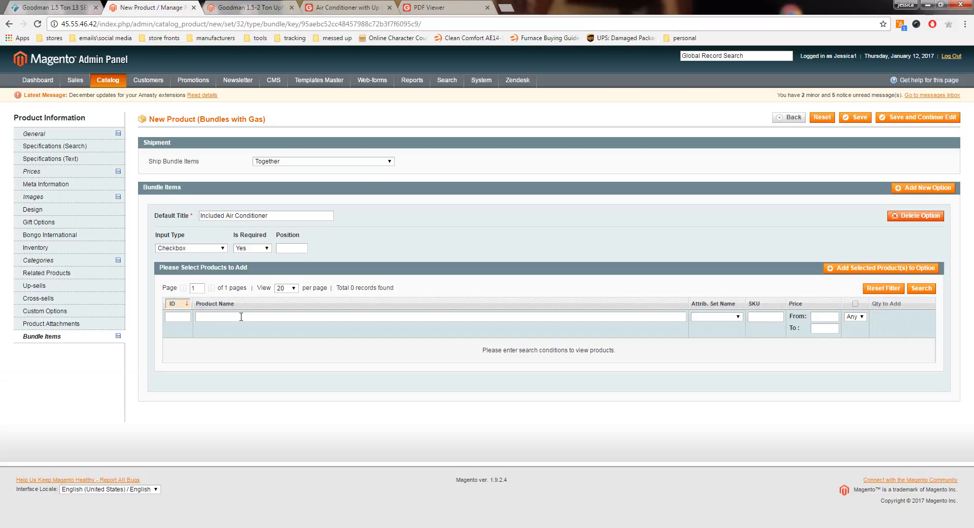
{"action": "left_click", "coordinate": [76, 134]}
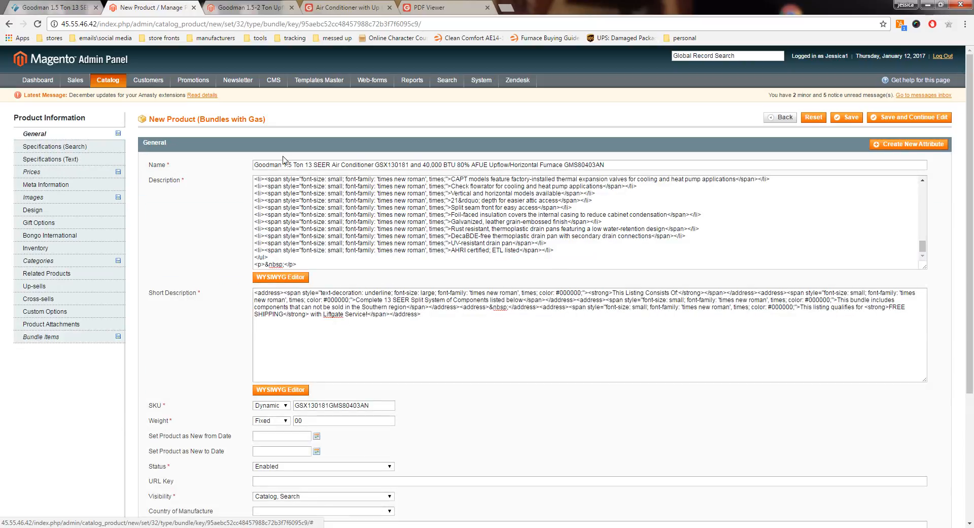
{"action": "double_click", "coordinate": [397, 165]}
{"action": "right_click", "coordinate": [397, 165]}
{"action": "left_click", "coordinate": [409, 186]}
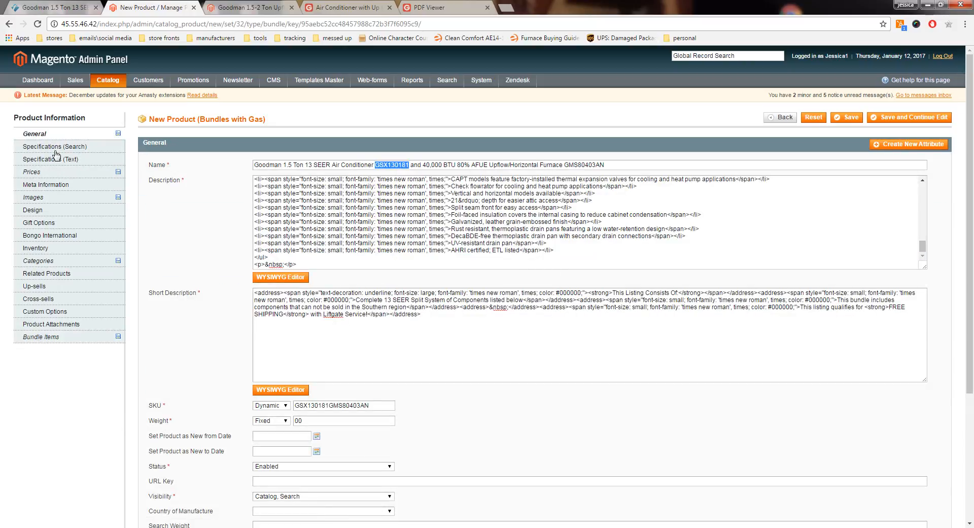
{"action": "left_click", "coordinate": [56, 336]}
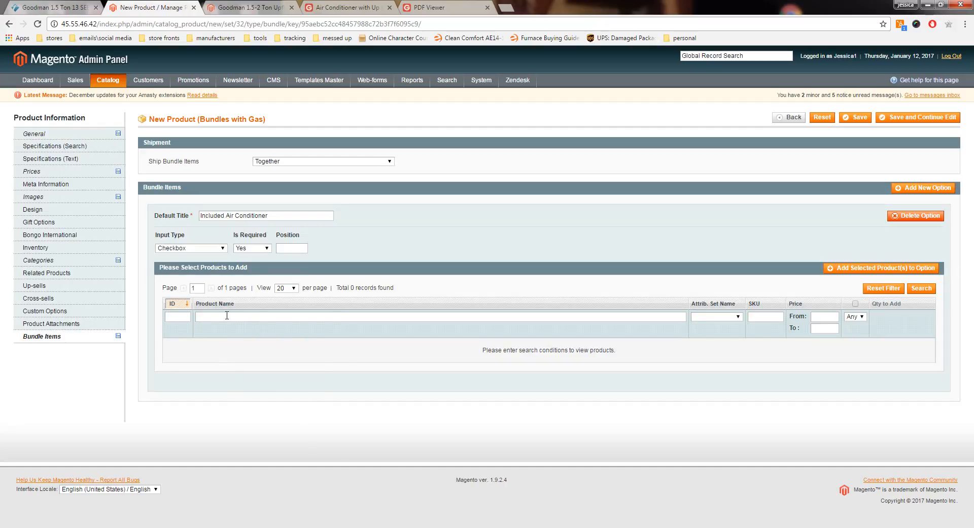
Step: Try to add the GSX130181 air conditioner to the Included Air Conditioner option with quantity 1
{"action": "right_click", "coordinate": [226, 315]}
{"action": "left_click", "coordinate": [264, 374]}
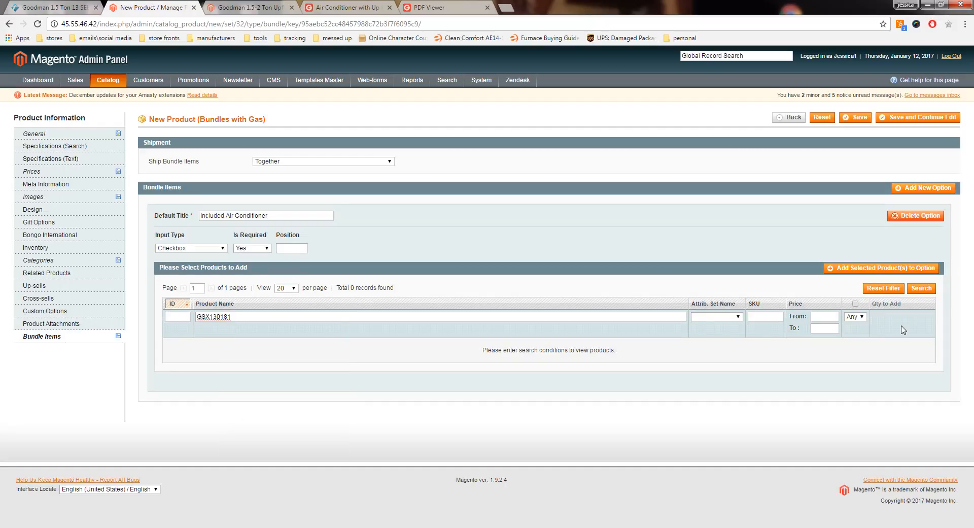
{"action": "left_click", "coordinate": [913, 289]}
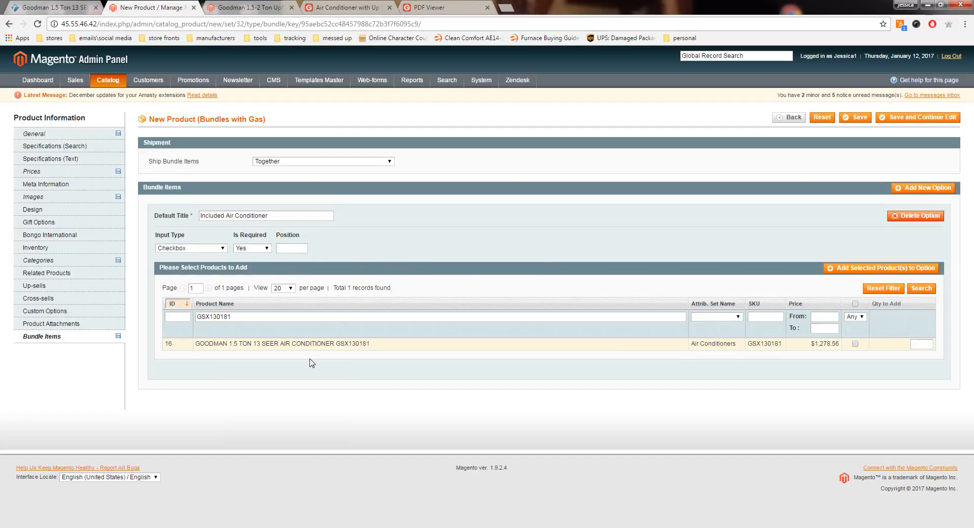
{"action": "left_click", "coordinate": [333, 347]}
{"action": "left_click", "coordinate": [915, 344]}
{"action": "type", "text": "1"}
{"action": "left_click", "coordinate": [898, 347]}
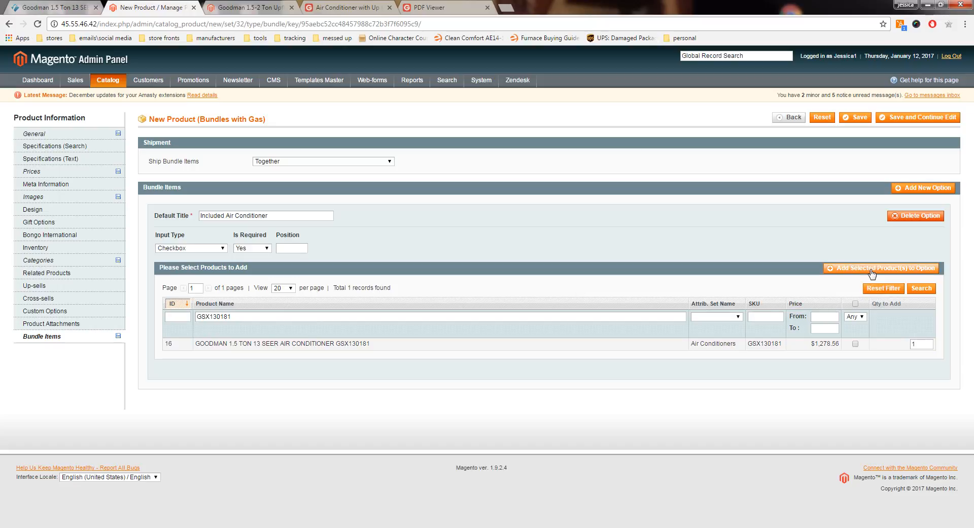
{"action": "left_click", "coordinate": [830, 272]}
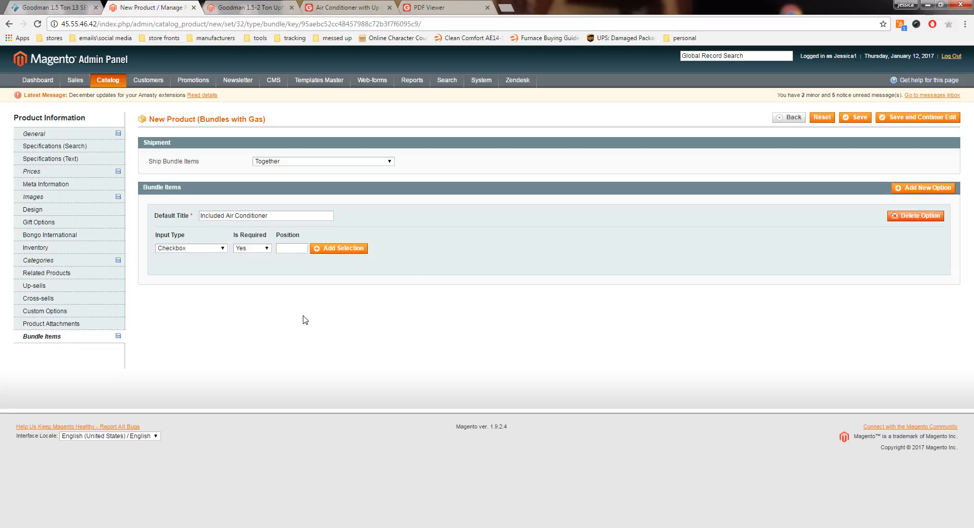
Step: Search the product names for GSX130181, select the air conditioner and add it to the Included Air Conditioner option with quantity 1
{"action": "left_click", "coordinate": [340, 249]}
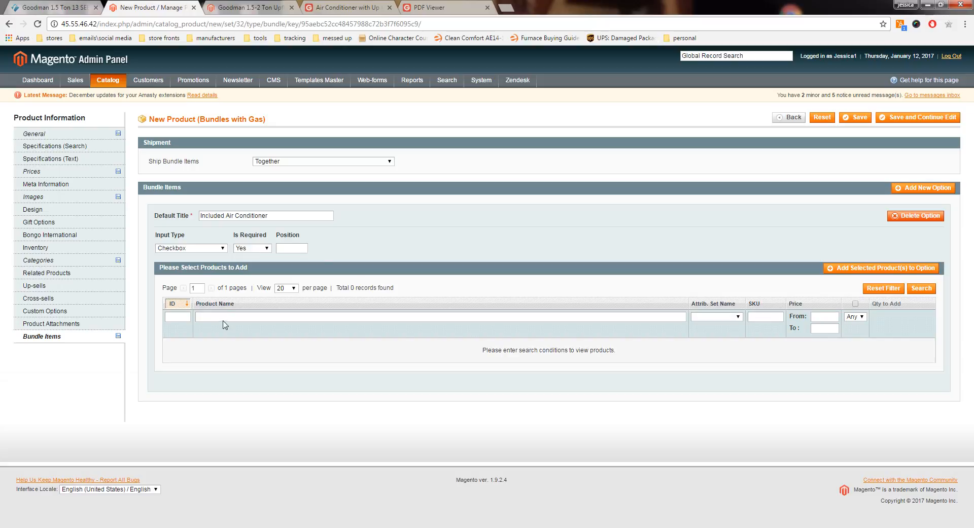
{"action": "right_click", "coordinate": [225, 311]}
{"action": "left_click", "coordinate": [203, 317]}
{"action": "right_click", "coordinate": [203, 316]}
{"action": "left_click", "coordinate": [243, 378]}
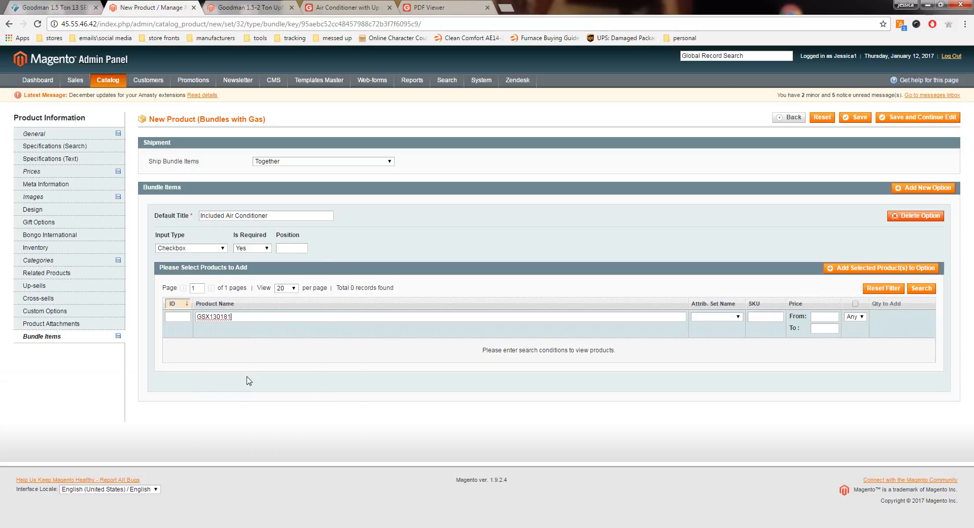
{"action": "left_click", "coordinate": [922, 289]}
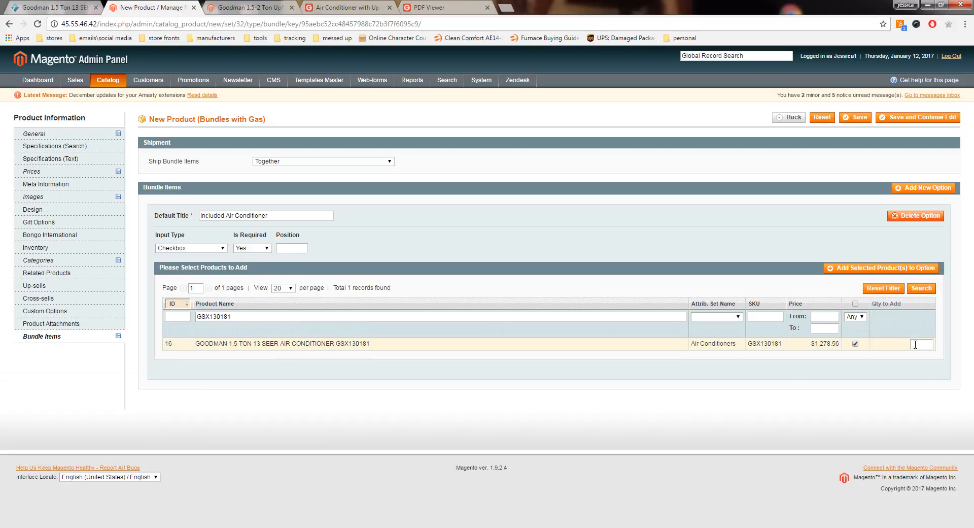
{"action": "left_click", "coordinate": [915, 345]}
{"action": "type", "text": "1"}
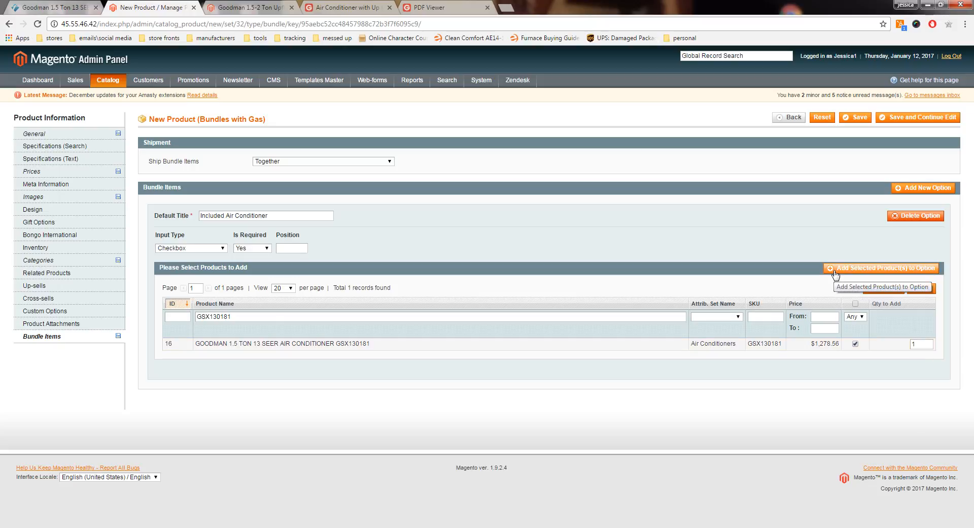
{"action": "left_click", "coordinate": [883, 268]}
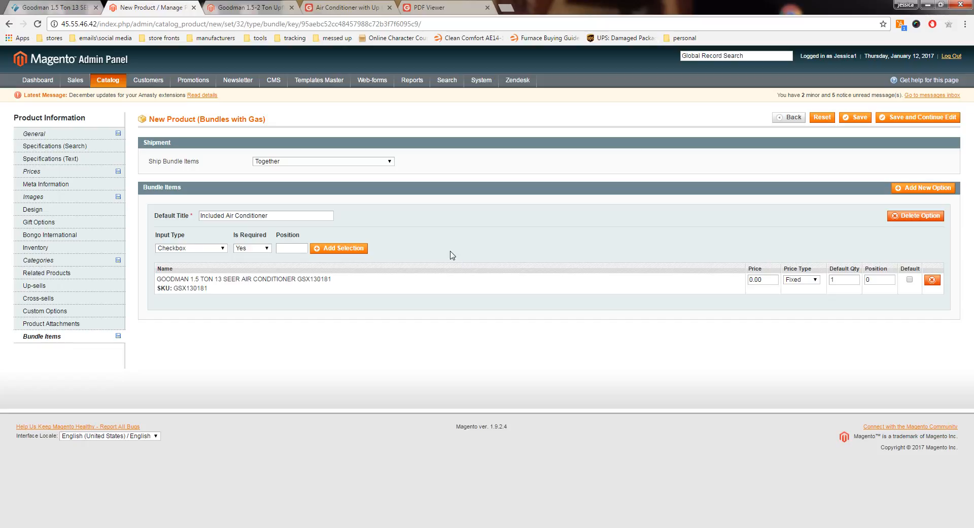
Step: Add a second bundle option titled "Included Furnace" with the Checkbox input type
{"action": "left_click", "coordinate": [914, 190]}
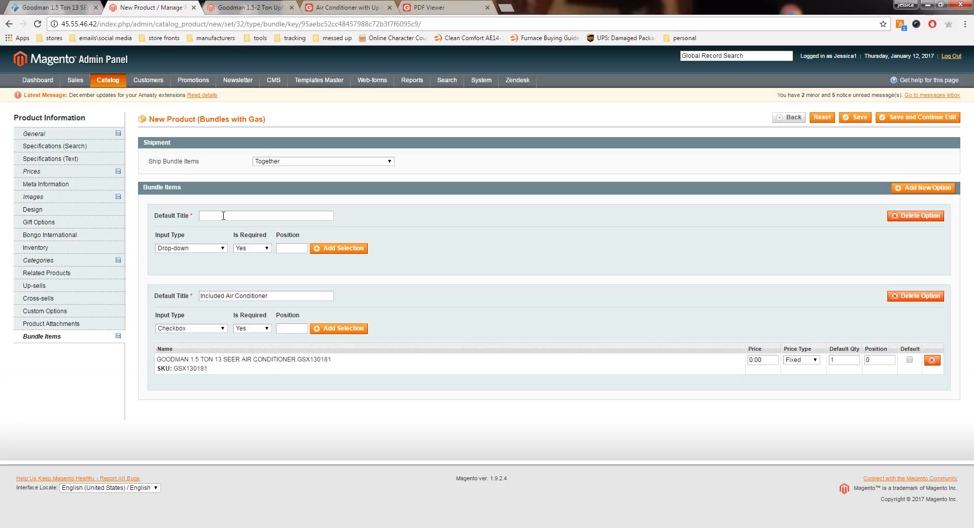
{"action": "type", "text": "Included Furnace"}
{"action": "left_click", "coordinate": [217, 248]}
{"action": "left_click", "coordinate": [189, 278]}
Step: Start a product selection for the Included Furnace option and copy the model number GMS80403AN from the product's name
{"action": "left_click", "coordinate": [347, 251]}
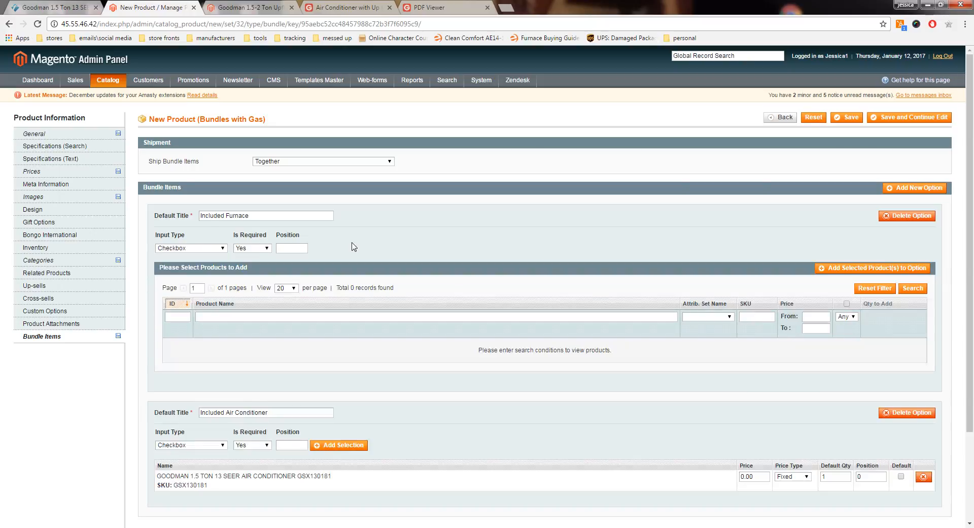
{"action": "left_click", "coordinate": [47, 136]}
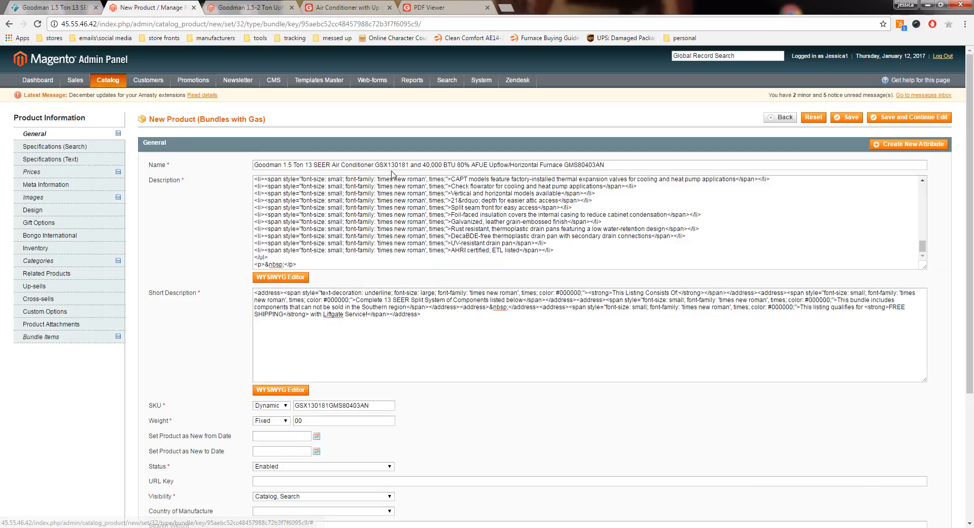
{"action": "double_click", "coordinate": [577, 166]}
{"action": "right_click", "coordinate": [644, 168]}
{"action": "left_click", "coordinate": [664, 195]}
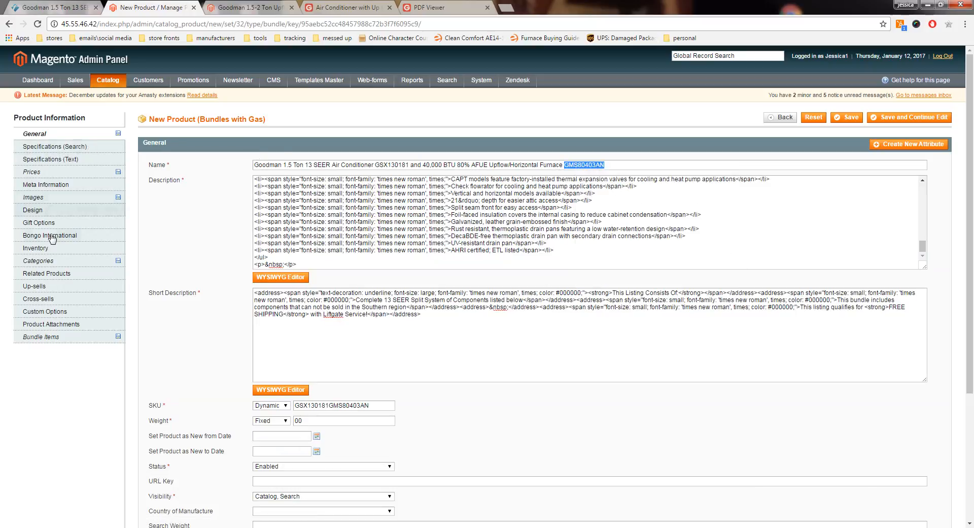
{"action": "left_click", "coordinate": [51, 337]}
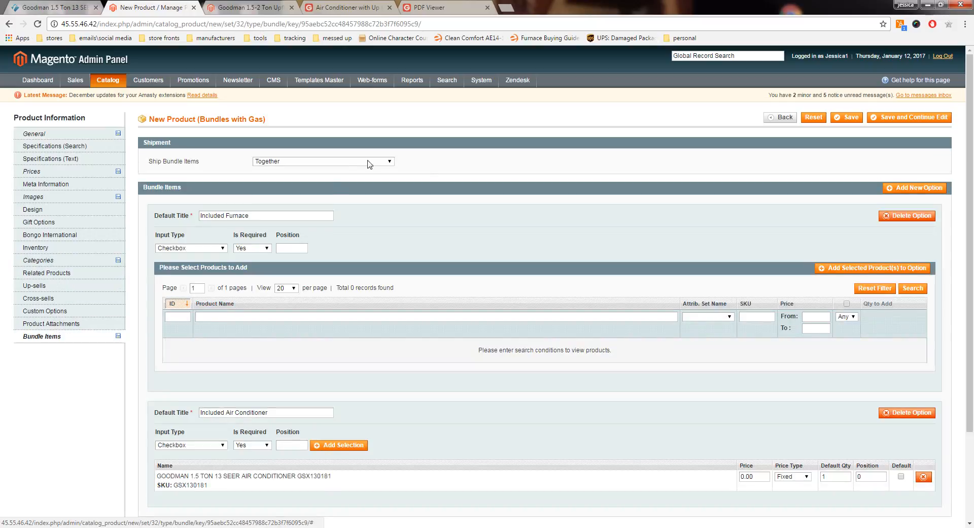
Step: Try to add the GMS80403AN furnace to the Included Furnace option with quantity 1
{"action": "right_click", "coordinate": [259, 316]}
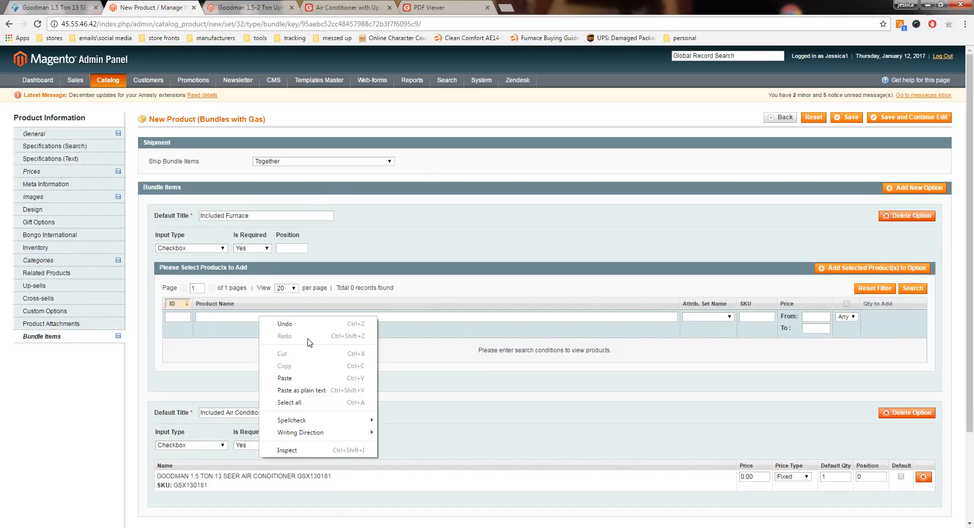
{"action": "left_click", "coordinate": [311, 381]}
{"action": "left_click", "coordinate": [919, 287]}
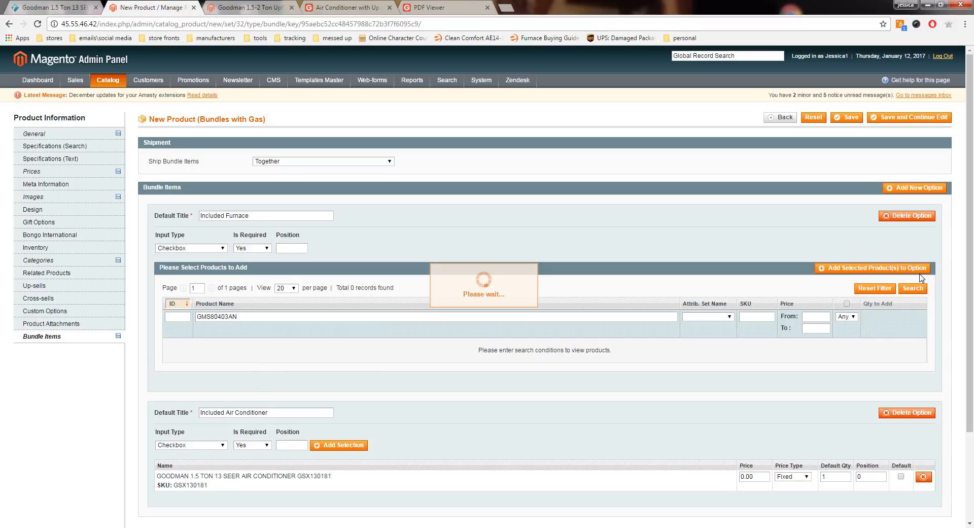
{"action": "left_click", "coordinate": [324, 344]}
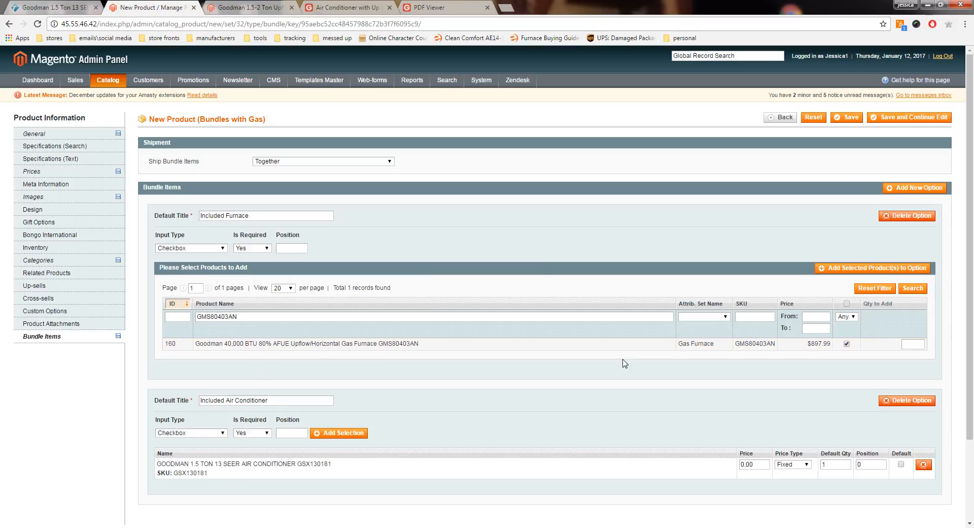
{"action": "type", "text": "1"}
{"action": "left_click", "coordinate": [882, 345]}
{"action": "left_click", "coordinate": [851, 268]}
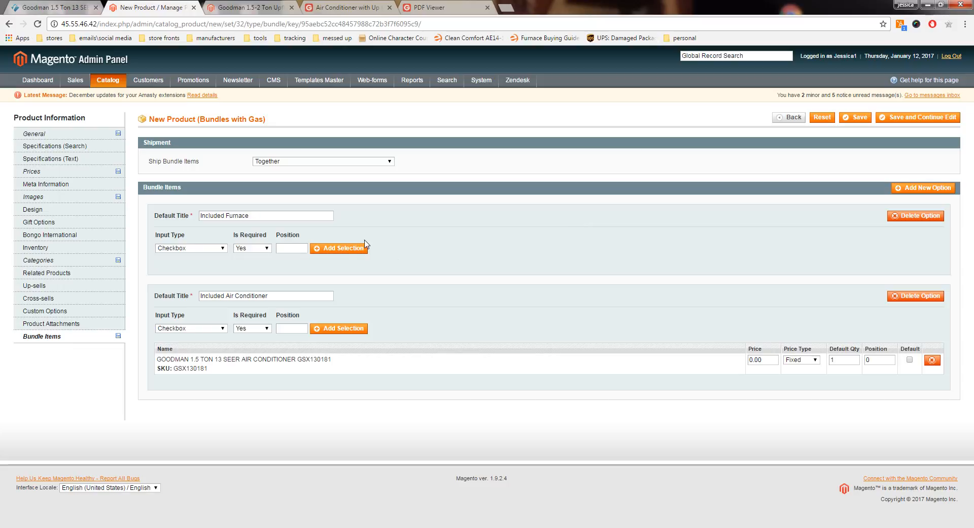
Step: Search the product names for GMS80403AN, select the furnace and add it to the Included Furnace option with quantity 1
{"action": "left_click", "coordinate": [349, 255]}
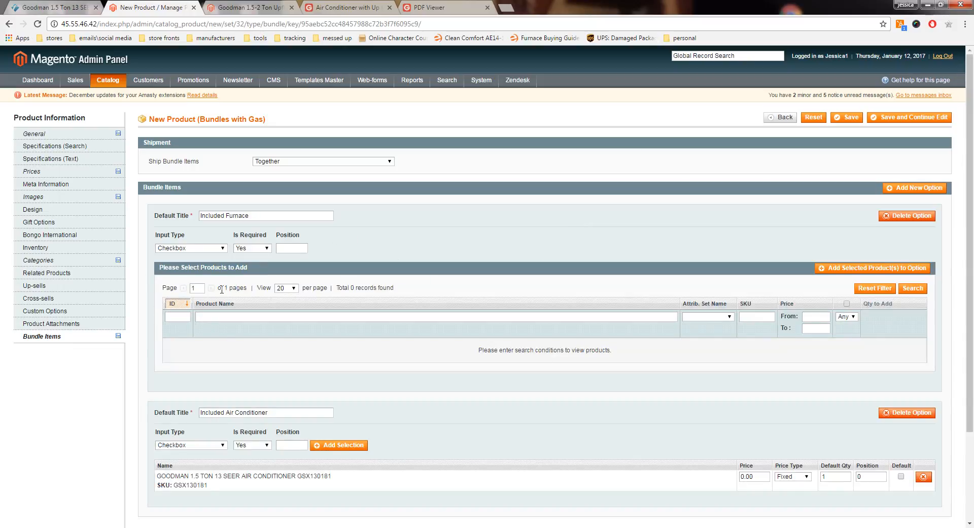
{"action": "left_click", "coordinate": [264, 317]}
{"action": "right_click", "coordinate": [264, 317]}
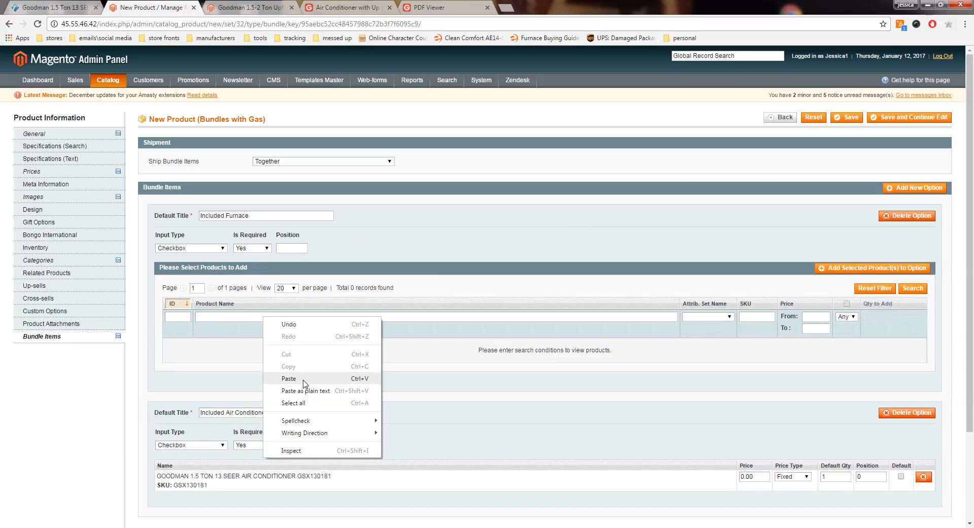
{"action": "left_click", "coordinate": [302, 382]}
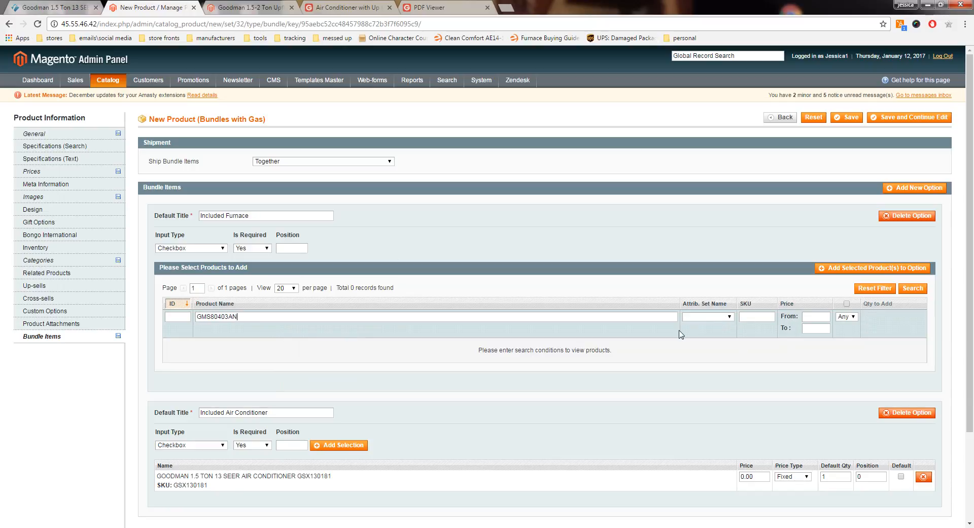
{"action": "left_click", "coordinate": [913, 288]}
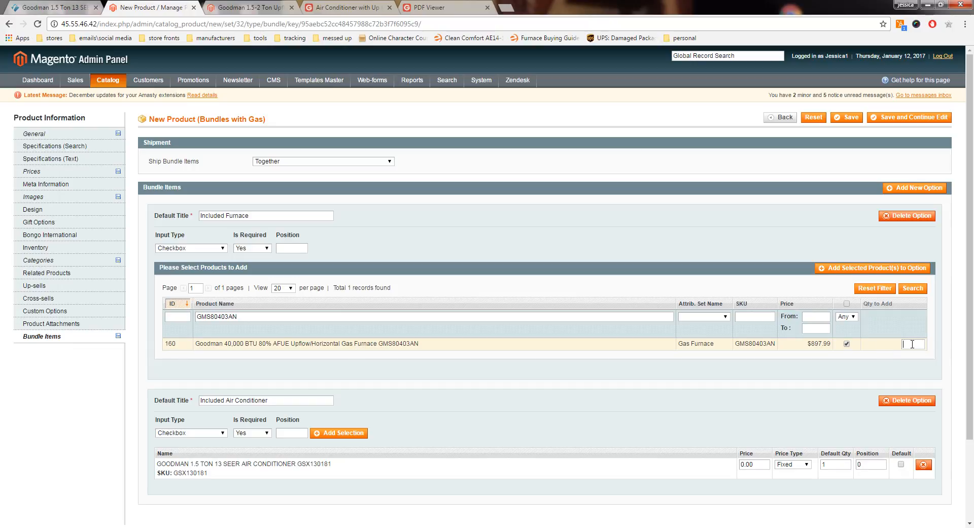
{"action": "type", "text": "1"}
{"action": "left_click", "coordinate": [874, 268]}
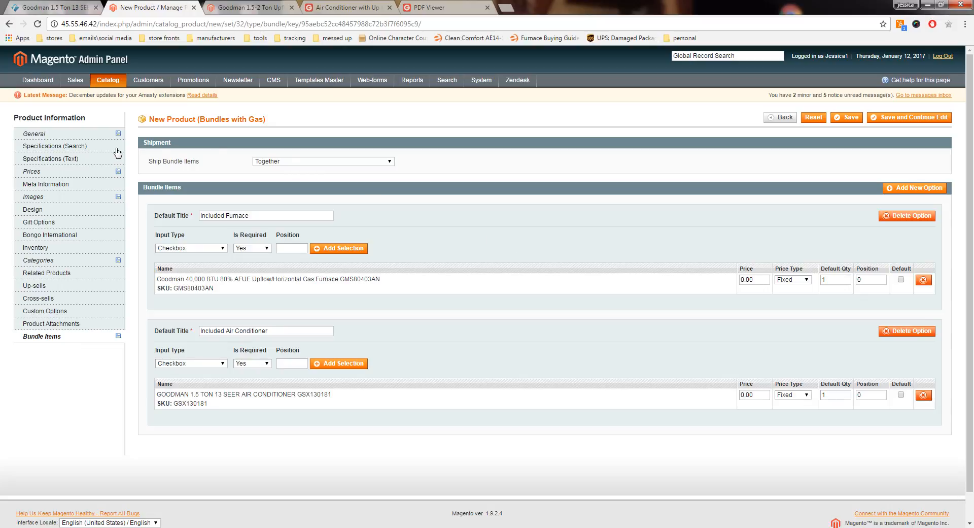
Step: Copy the coil model number CAPF1824A6 from its heading in the product description and close the description editor without changes
{"action": "left_click", "coordinate": [63, 134]}
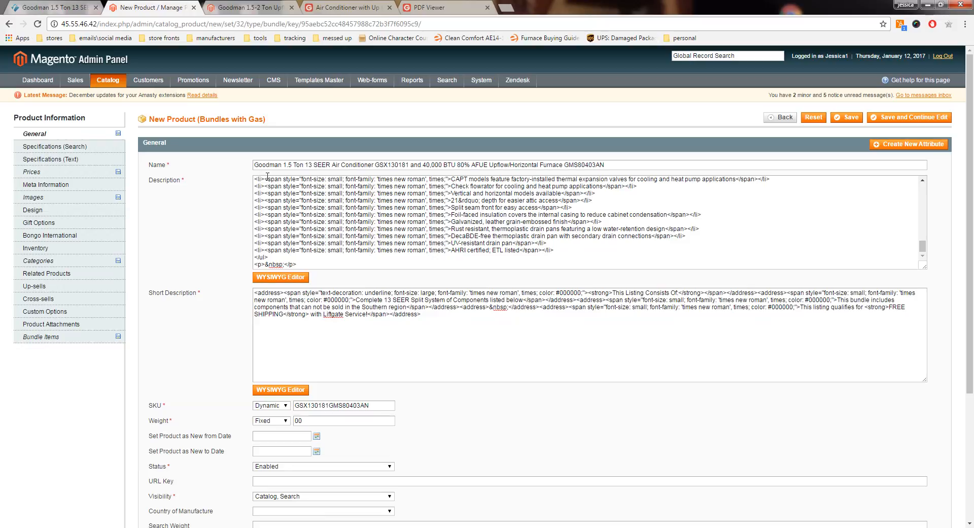
{"action": "left_click", "coordinate": [295, 278]}
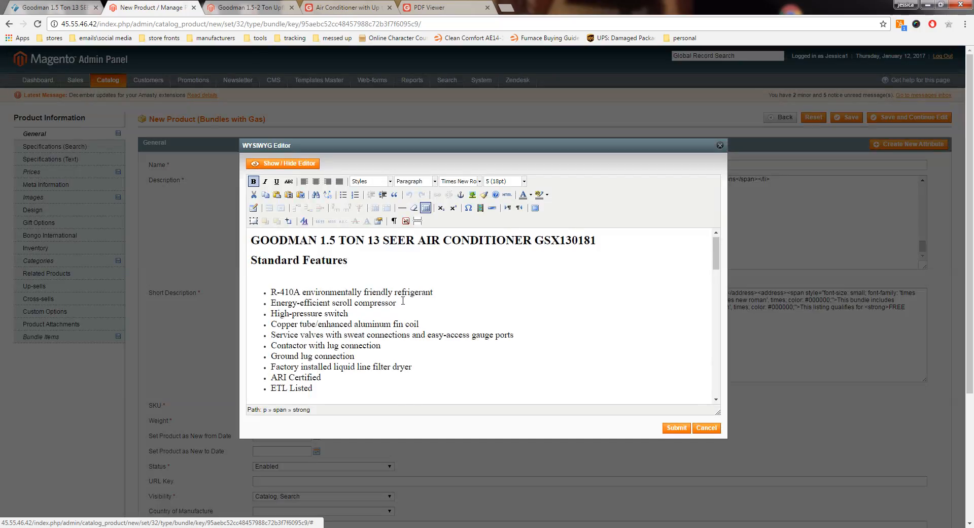
{"action": "scroll", "coordinate": [402, 301], "scroll_direction": "down", "scroll_amount": 15}
{"action": "scroll", "coordinate": [356, 309], "scroll_direction": "down", "scroll_amount": 3}
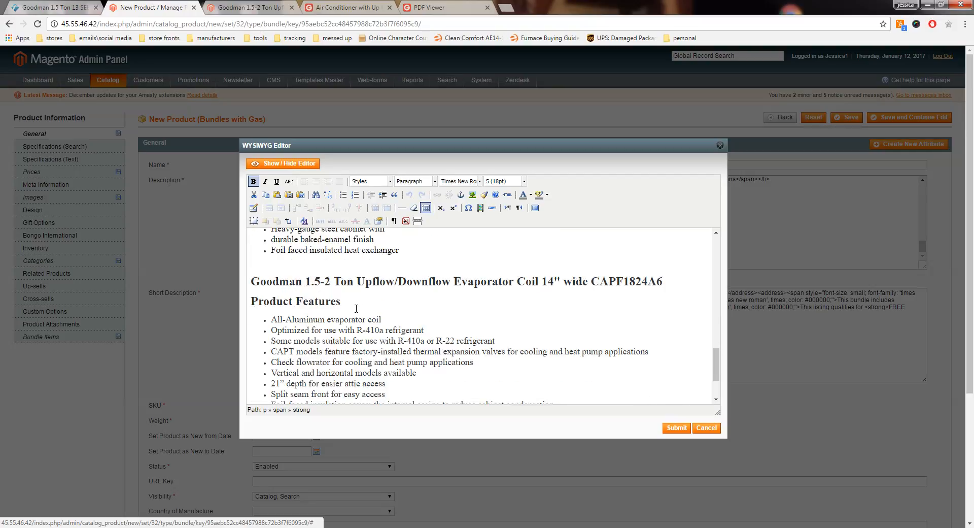
{"action": "right_click", "coordinate": [623, 281]}
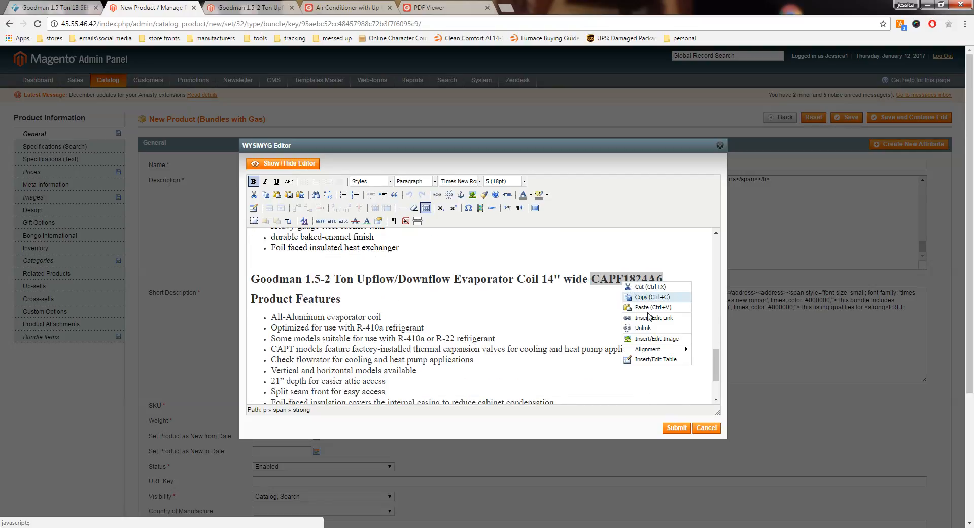
{"action": "left_click", "coordinate": [645, 300]}
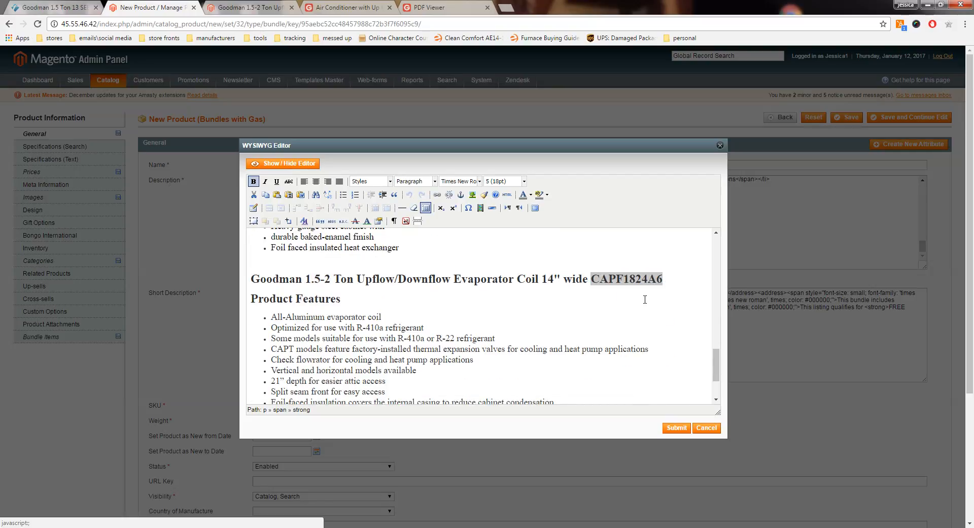
{"action": "left_click", "coordinate": [720, 145]}
Step: Add a third bundle option titled "Included Coil" with the Checkbox input type
{"action": "left_click", "coordinate": [56, 338]}
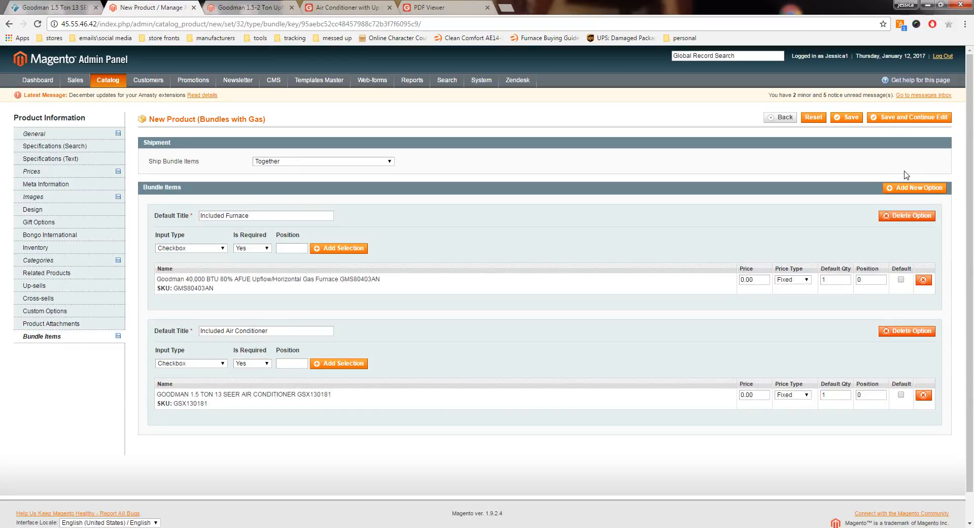
{"action": "left_click", "coordinate": [908, 188]}
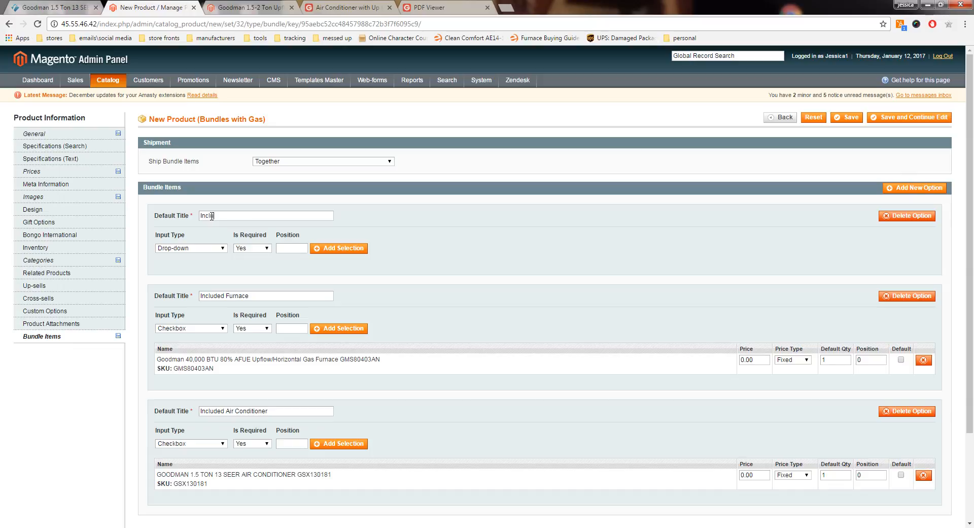
{"action": "left_click", "coordinate": [205, 245]}
{"action": "left_click", "coordinate": [201, 273]}
Step: Search the product names for CAPF1824A6, select the evaporator coil and add it to the Included Coil option with quantity 1
{"action": "left_click", "coordinate": [345, 250]}
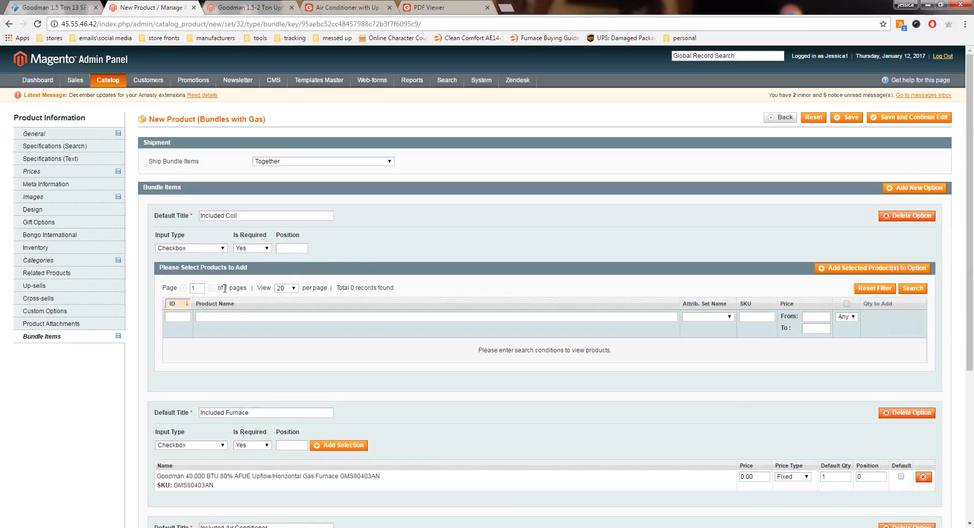
{"action": "right_click", "coordinate": [212, 316]}
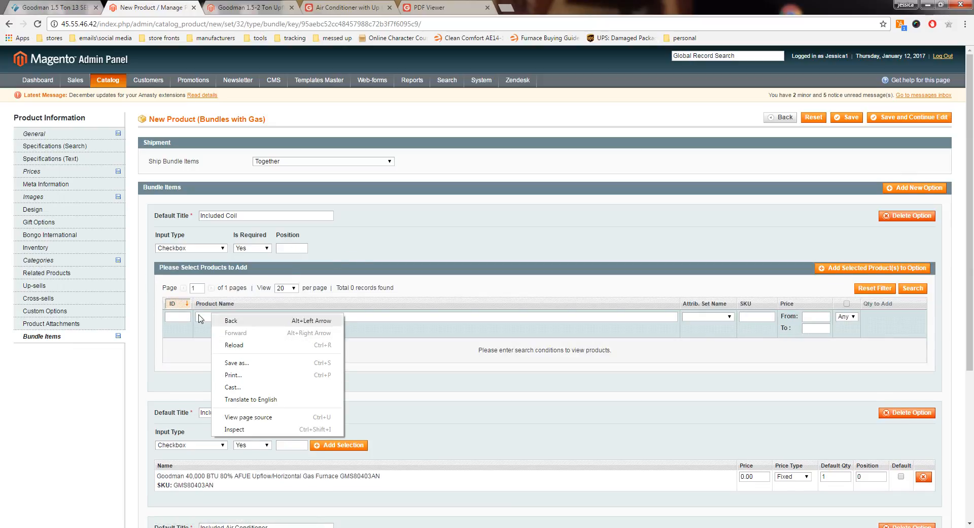
{"action": "left_click", "coordinate": [199, 316]}
{"action": "right_click", "coordinate": [199, 316]}
{"action": "left_click", "coordinate": [232, 379]}
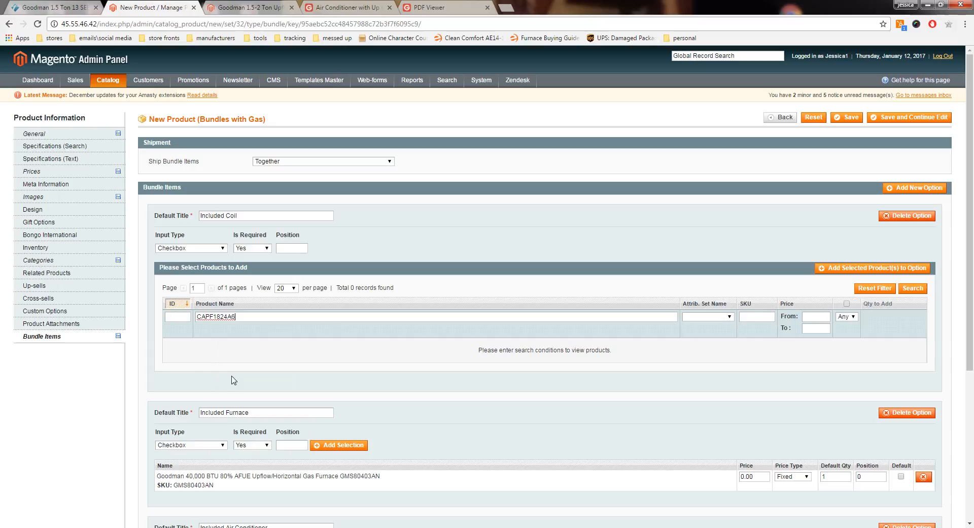
{"action": "left_click", "coordinate": [906, 289]}
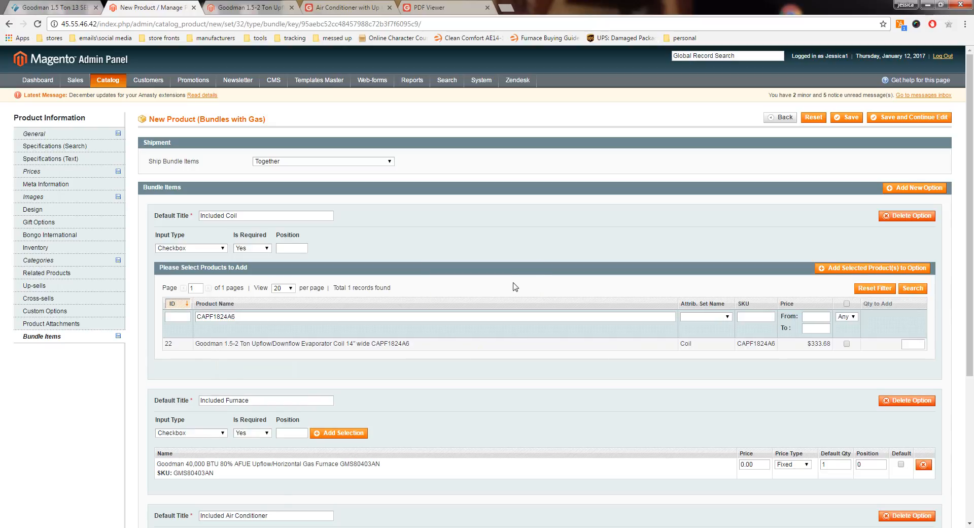
{"action": "left_click", "coordinate": [396, 344]}
{"action": "type", "text": "1"}
{"action": "left_click", "coordinate": [891, 332]}
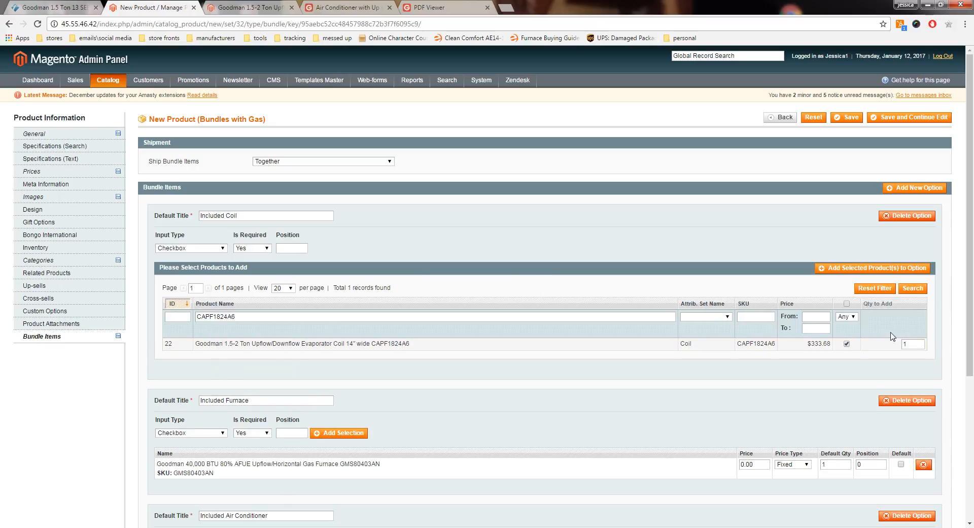
{"action": "left_click", "coordinate": [842, 269]}
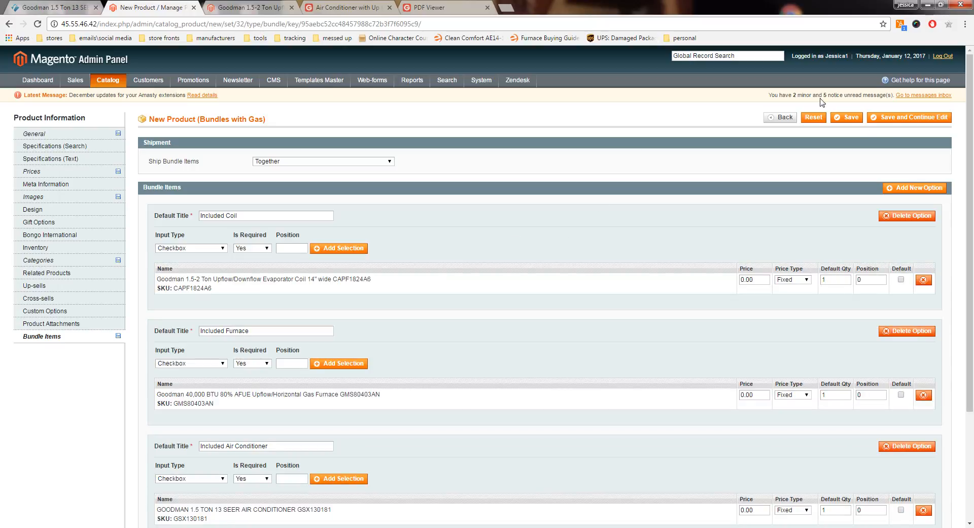
Step: Save the bundle product while keeping it open for editing, and look over its bundle items
{"action": "left_click", "coordinate": [892, 120]}
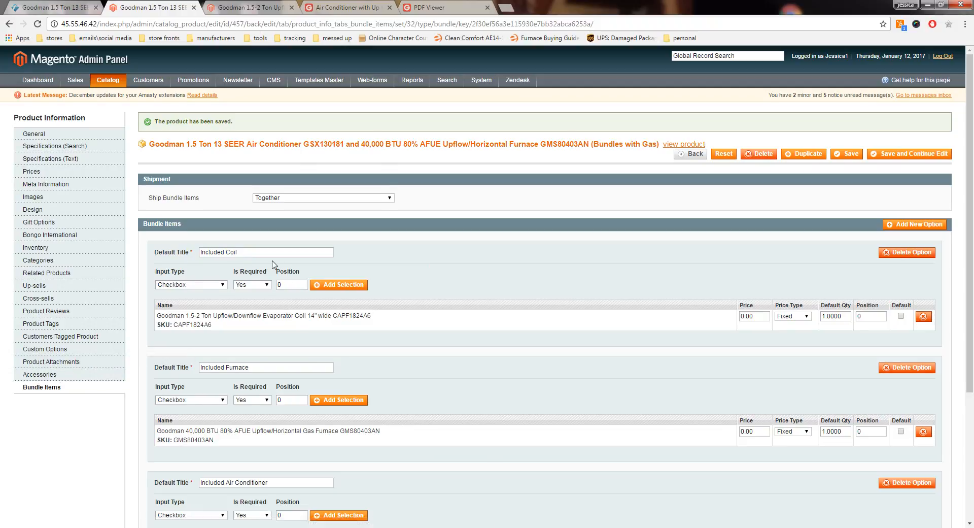
{"action": "scroll", "coordinate": [273, 264], "scroll_direction": "down", "scroll_amount": 4}
{"action": "scroll", "coordinate": [273, 264], "scroll_direction": "up", "scroll_amount": 4}
Step: Upload the GSX13 brochure, installation manual, parts manual, specifications and warranty PDFs from the GSX 13 SEER folder as product attachments
{"action": "left_click", "coordinate": [57, 363]}
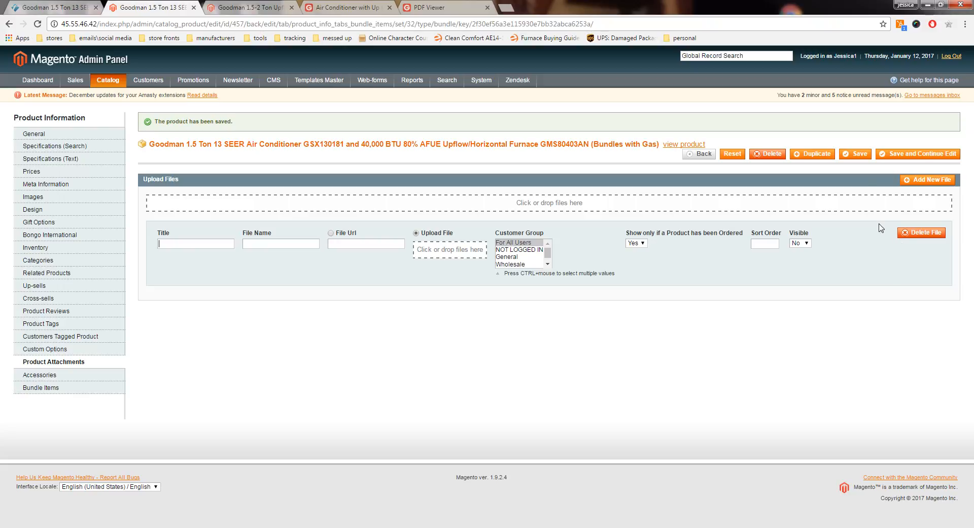
{"action": "left_click", "coordinate": [916, 181]}
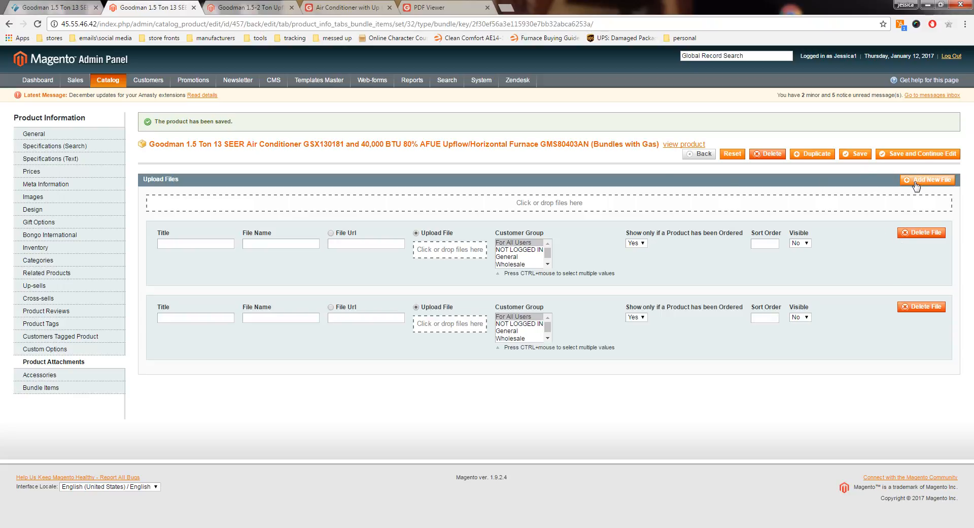
{"action": "left_click", "coordinate": [534, 206]}
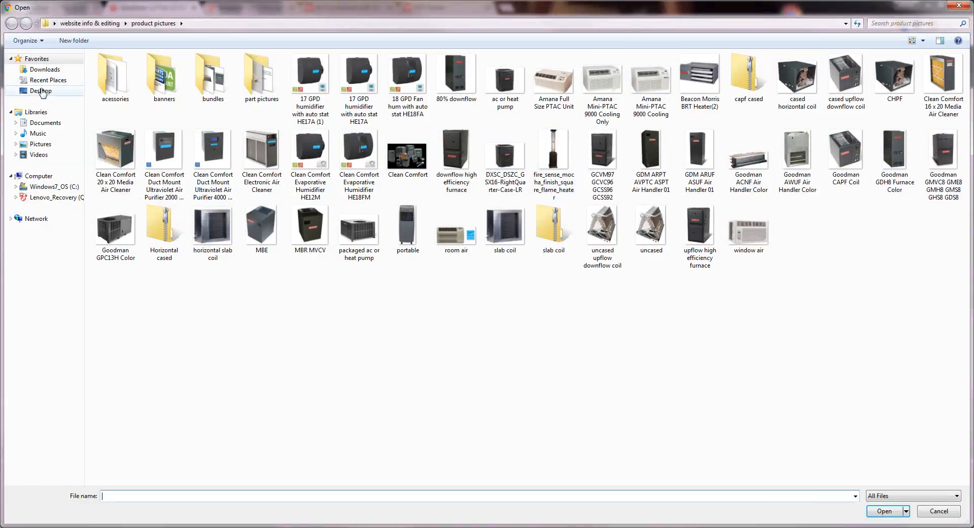
{"action": "left_click", "coordinate": [90, 23]}
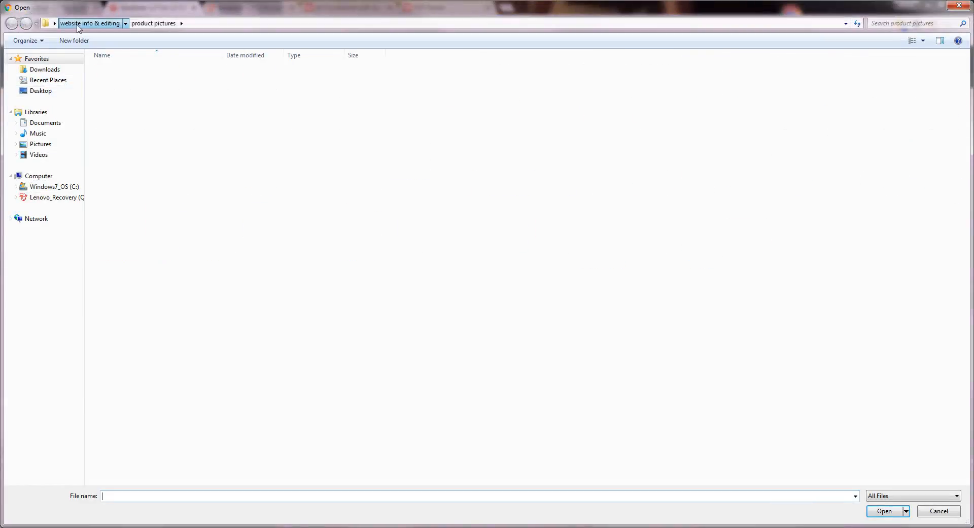
{"action": "double_click", "coordinate": [130, 91]}
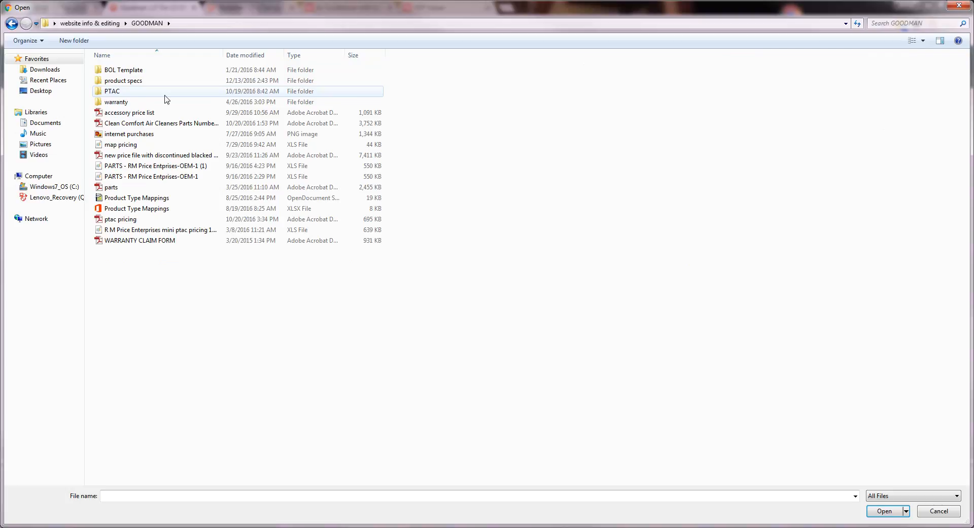
{"action": "double_click", "coordinate": [155, 82]}
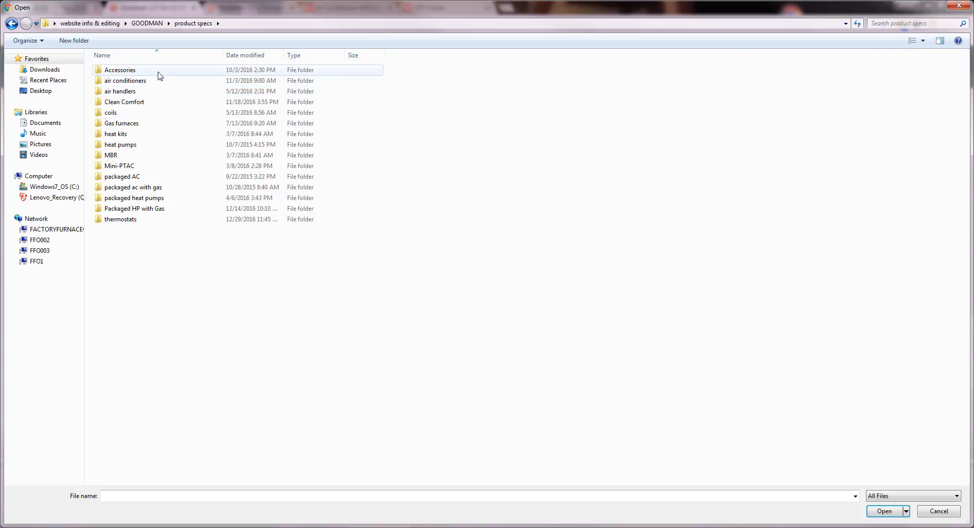
{"action": "double_click", "coordinate": [152, 81]}
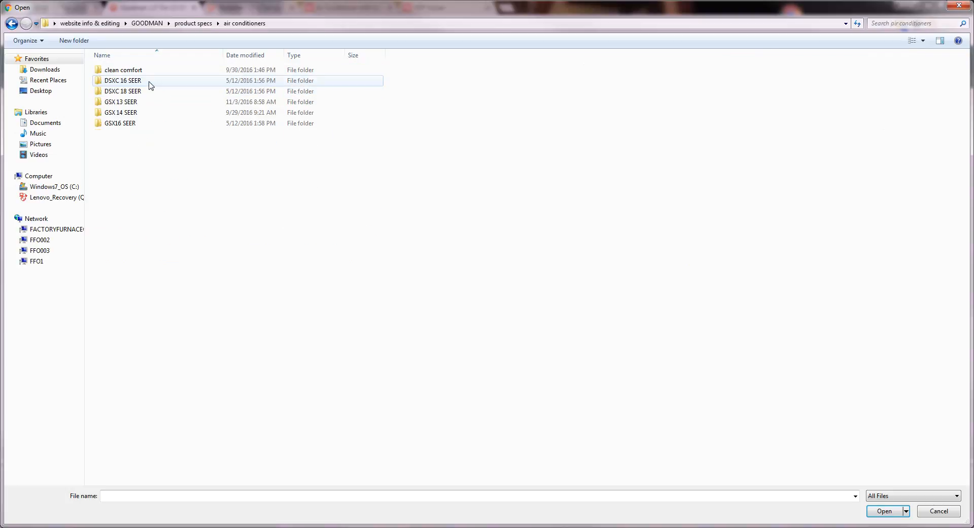
{"action": "double_click", "coordinate": [133, 104]}
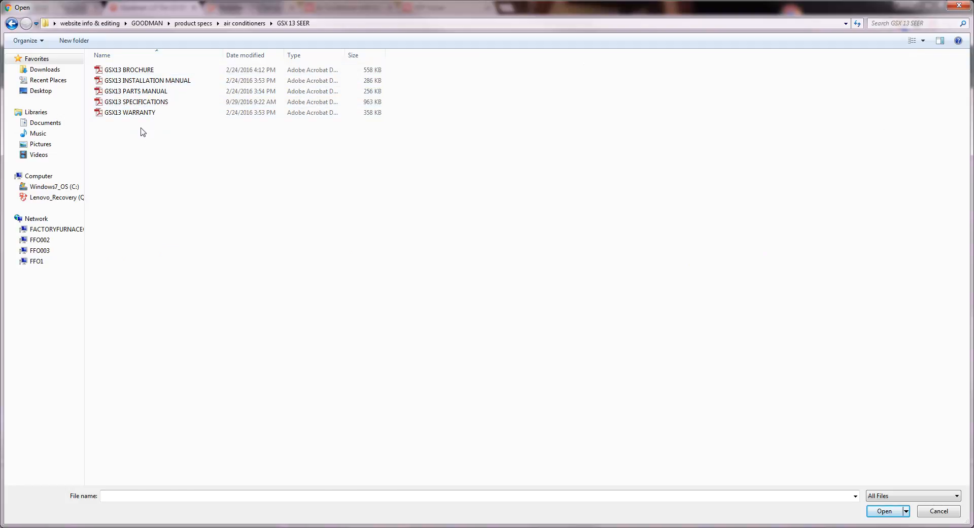
{"action": "left_click_drag", "start_coordinate": [143, 132], "coordinate": [144, 66]}
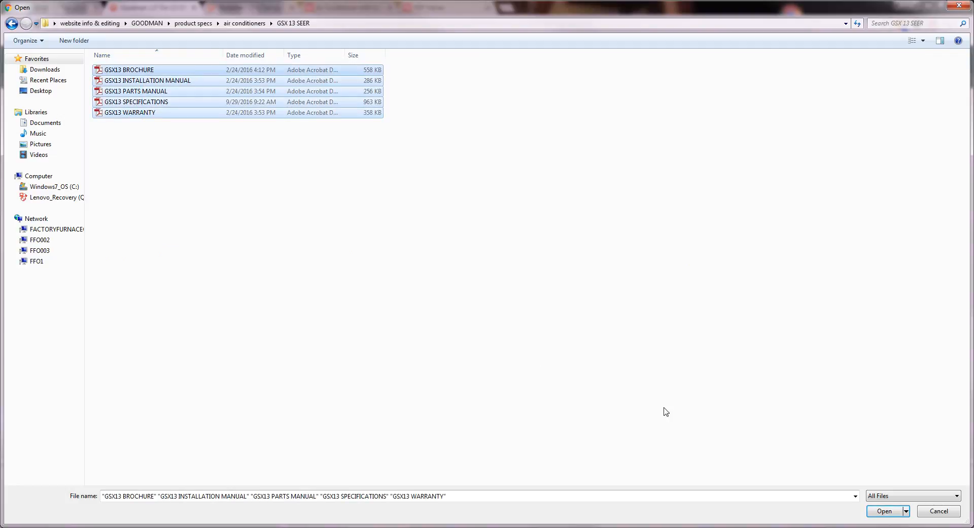
{"action": "left_click", "coordinate": [885, 513]}
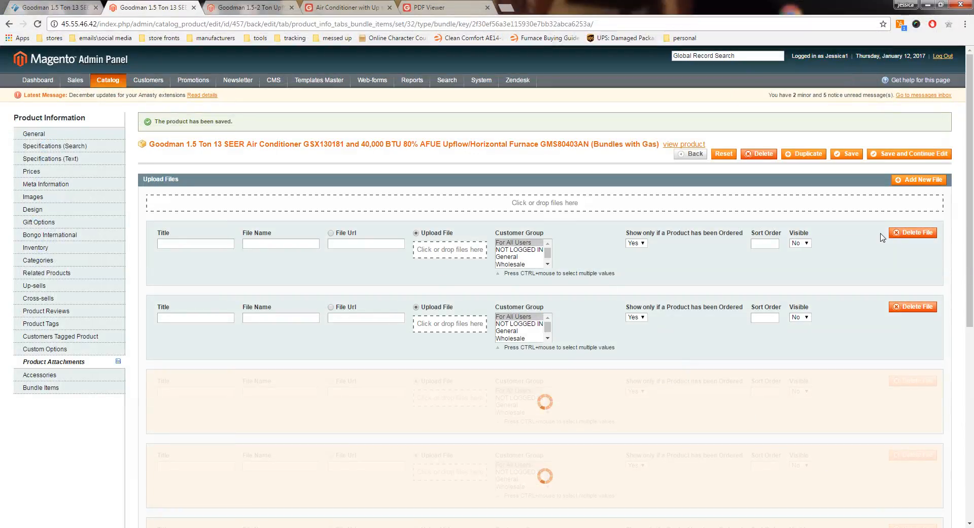
Step: Delete the two blank file entries above the uploaded attachments and confirm each deletion
{"action": "left_click", "coordinate": [907, 236]}
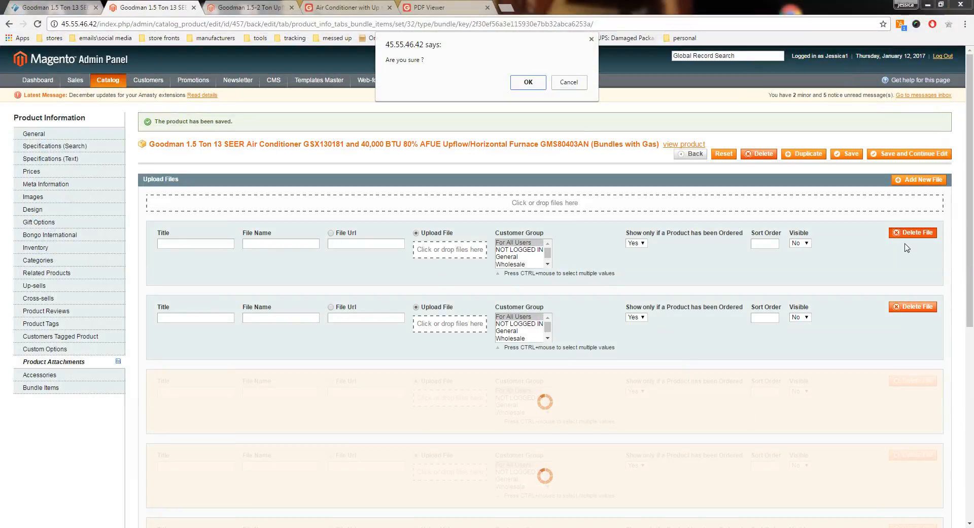
{"action": "left_click", "coordinate": [529, 86]}
{"action": "left_click", "coordinate": [908, 237]}
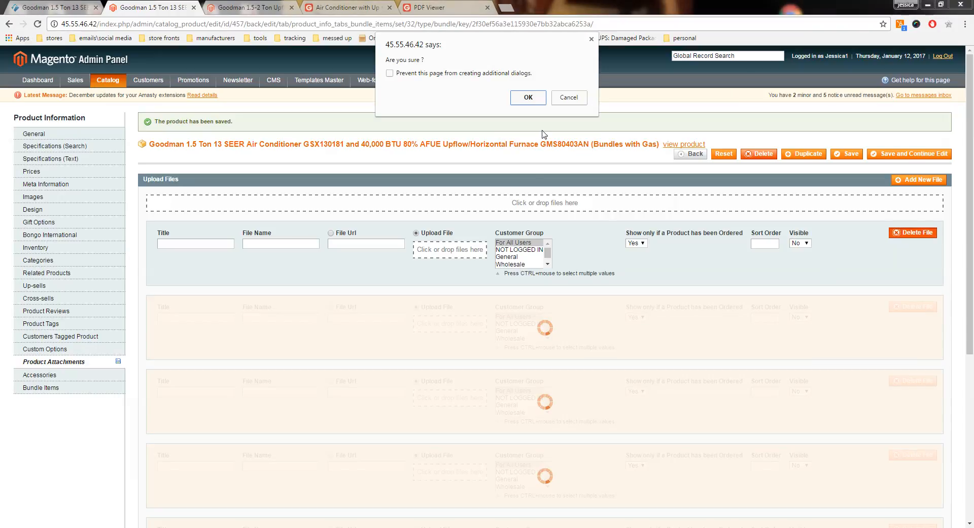
{"action": "left_click", "coordinate": [518, 99]}
Step: Copy the model number GSX130181 from the product heading and paste it as the title of the GSX13 BROCHURE.pdf attachment
{"action": "scroll", "coordinate": [615, 248], "scroll_direction": "down", "scroll_amount": 2}
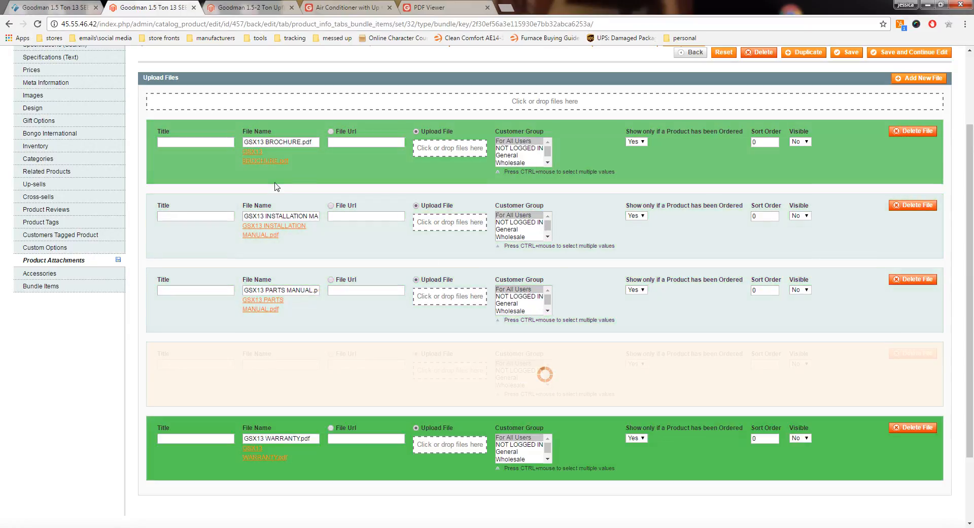
{"action": "scroll", "coordinate": [292, 192], "scroll_direction": "up", "scroll_amount": 2}
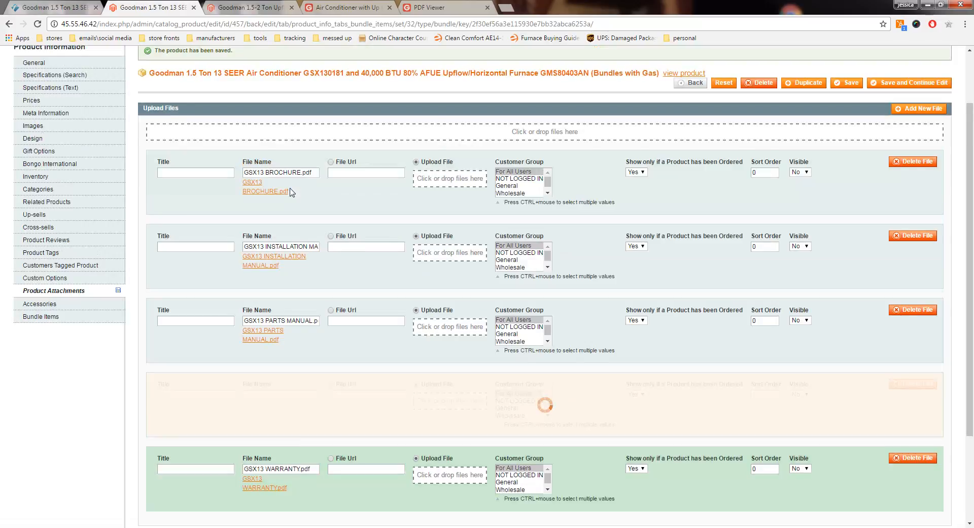
{"action": "left_click_drag", "start_coordinate": [346, 143], "coordinate": [304, 143]}
{"action": "key", "text": "ctrl+c"}
{"action": "right_click", "coordinate": [306, 142]}
{"action": "left_click", "coordinate": [324, 148]}
{"action": "scroll", "coordinate": [286, 200], "scroll_direction": "down", "scroll_amount": 2}
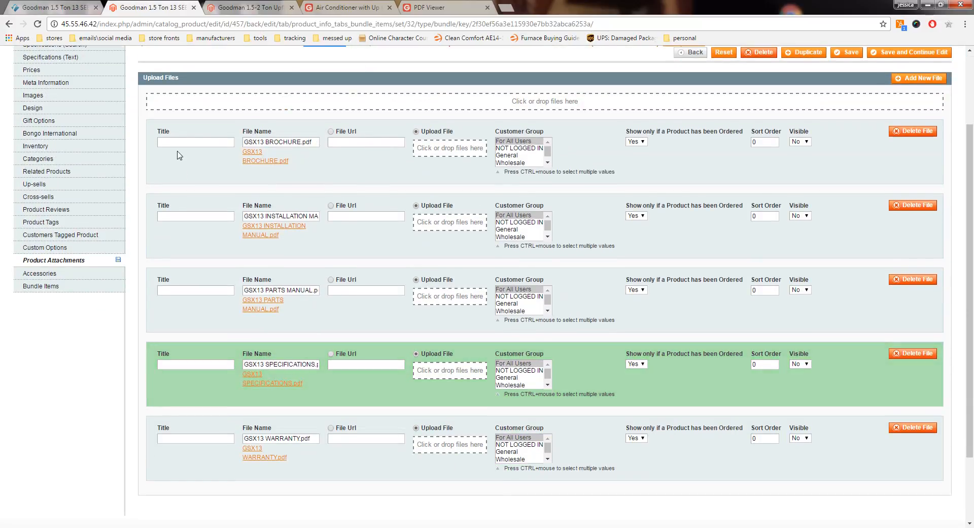
{"action": "right_click", "coordinate": [163, 142]}
{"action": "left_click", "coordinate": [196, 200]}
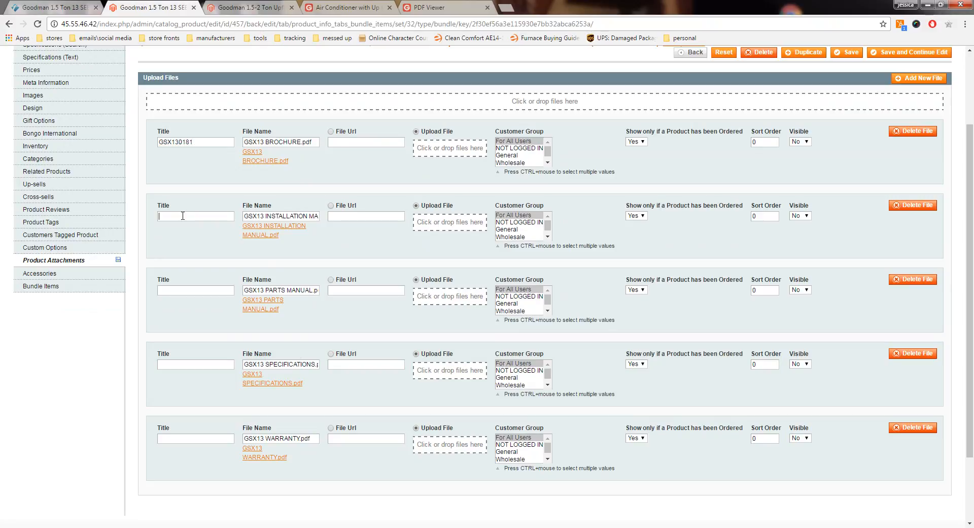
Step: Paste GSX130181 as the title of the GSX13 installation manual, parts manual, specifications and warranty attachments
{"action": "right_click", "coordinate": [183, 215]}
{"action": "left_click", "coordinate": [195, 283]}
{"action": "left_click", "coordinate": [179, 290]}
{"action": "right_click", "coordinate": [179, 290]}
{"action": "left_click", "coordinate": [207, 351]}
{"action": "left_click", "coordinate": [179, 365]}
{"action": "right_click", "coordinate": [180, 365]}
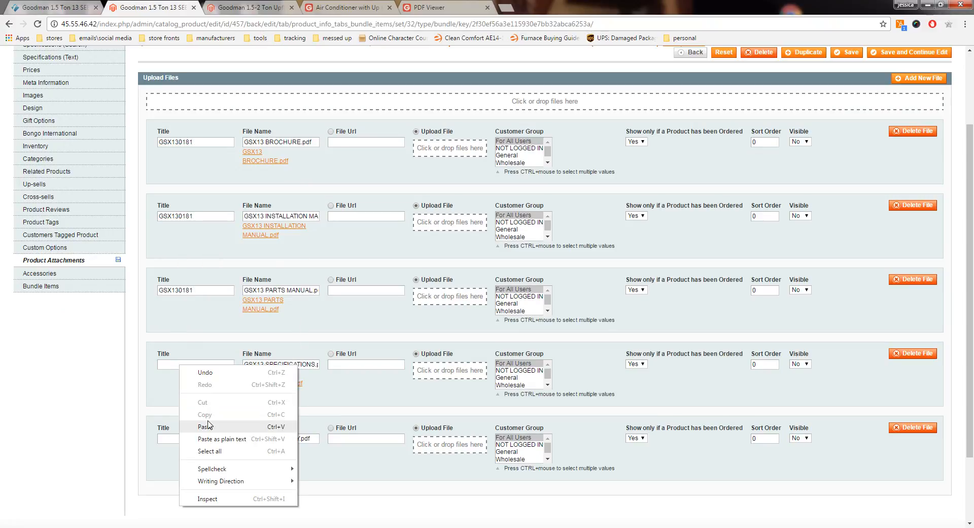
{"action": "left_click", "coordinate": [207, 426]}
{"action": "right_click", "coordinate": [198, 439]}
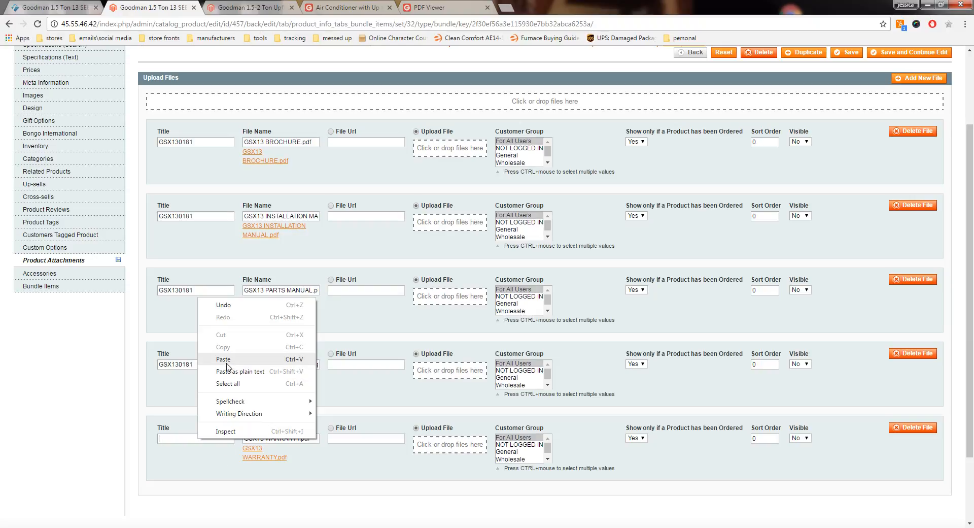
{"action": "left_click", "coordinate": [208, 359]}
Step: Complete the five GSX130181 attachment titles with Brochure, Installation Manual, Parts Manual, Specifications and Warranty to match their files
{"action": "left_click", "coordinate": [220, 141]}
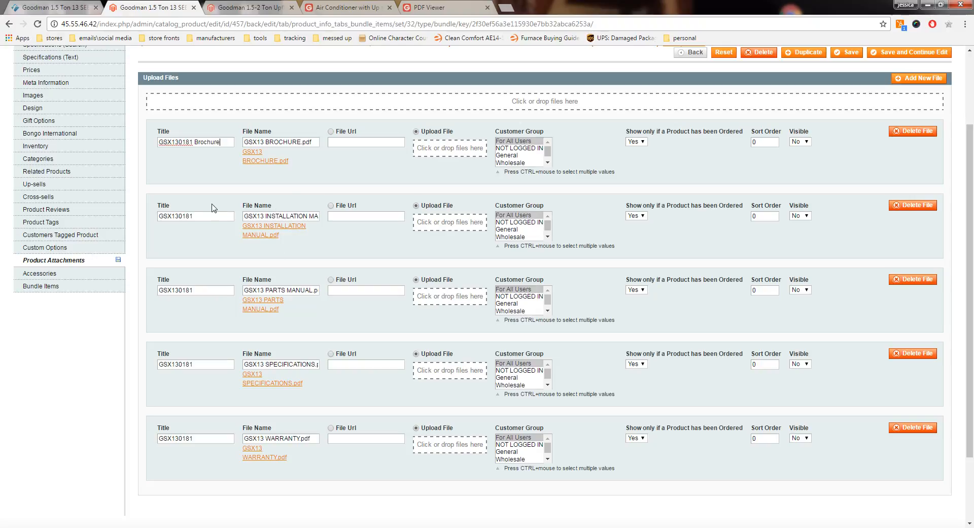
{"action": "left_click", "coordinate": [210, 217]}
{"action": "type", "text": "Installation Manual"}
{"action": "left_click", "coordinate": [202, 292]}
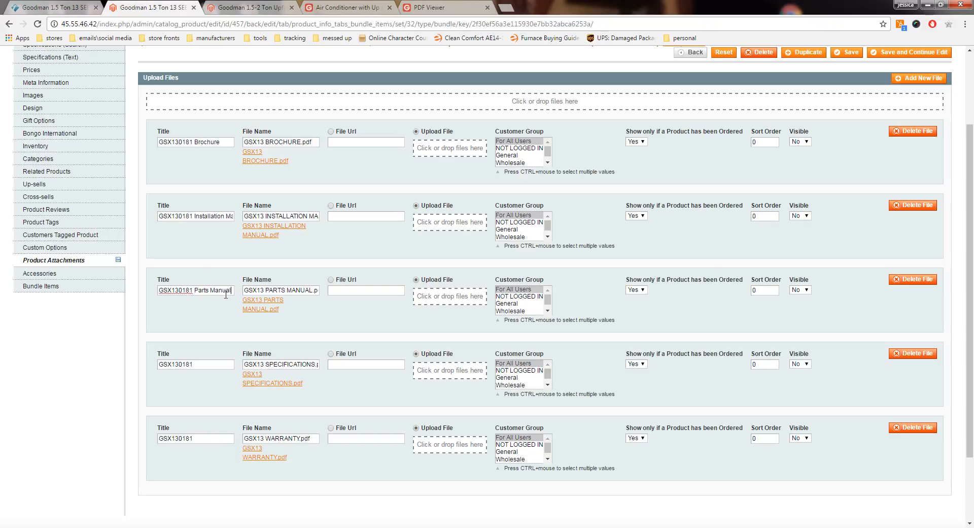
{"action": "left_click", "coordinate": [214, 364]}
{"action": "type", "text": "Specifications"}
{"action": "left_click", "coordinate": [224, 438]}
Step: Set "Show only if a Product has been Ordered" to No for all five GSX130181 attachments
{"action": "left_click", "coordinate": [637, 142]}
{"action": "left_click", "coordinate": [634, 156]}
{"action": "left_click", "coordinate": [637, 216]}
{"action": "left_click", "coordinate": [634, 231]}
{"action": "left_click", "coordinate": [637, 290]}
{"action": "left_click", "coordinate": [641, 306]}
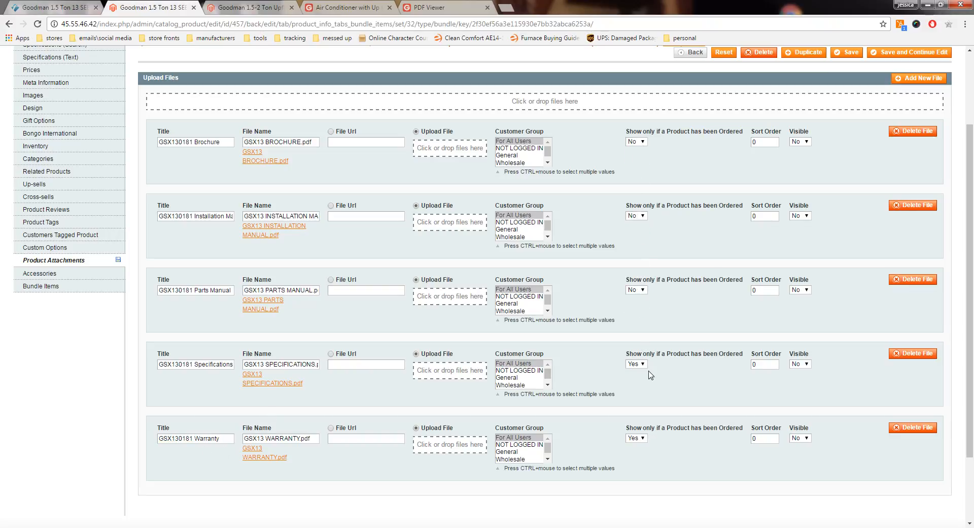
{"action": "left_click", "coordinate": [638, 364]}
{"action": "left_click", "coordinate": [637, 380]}
{"action": "left_click", "coordinate": [637, 438]}
{"action": "left_click", "coordinate": [635, 454]}
Step: Set Visible to Yes for all five GSX130181 attachments and save the product while keeping it open for editing
{"action": "left_click", "coordinate": [807, 438]}
{"action": "left_click", "coordinate": [797, 446]}
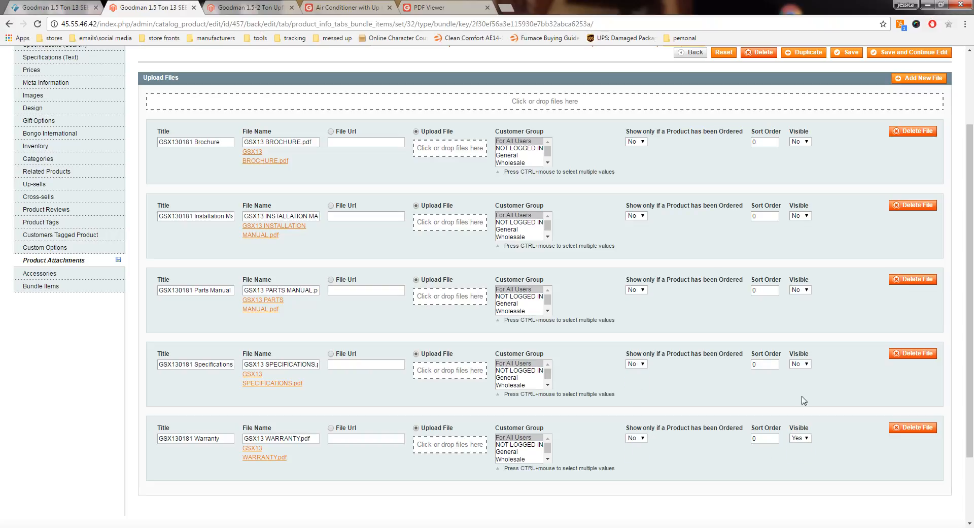
{"action": "left_click", "coordinate": [802, 363]}
{"action": "left_click", "coordinate": [800, 373]}
{"action": "left_click", "coordinate": [802, 289]}
{"action": "left_click", "coordinate": [798, 298]}
{"action": "left_click", "coordinate": [801, 218]}
{"action": "left_click", "coordinate": [800, 224]}
{"action": "left_click", "coordinate": [799, 142]}
{"action": "left_click", "coordinate": [799, 150]}
{"action": "left_click", "coordinate": [909, 52]}
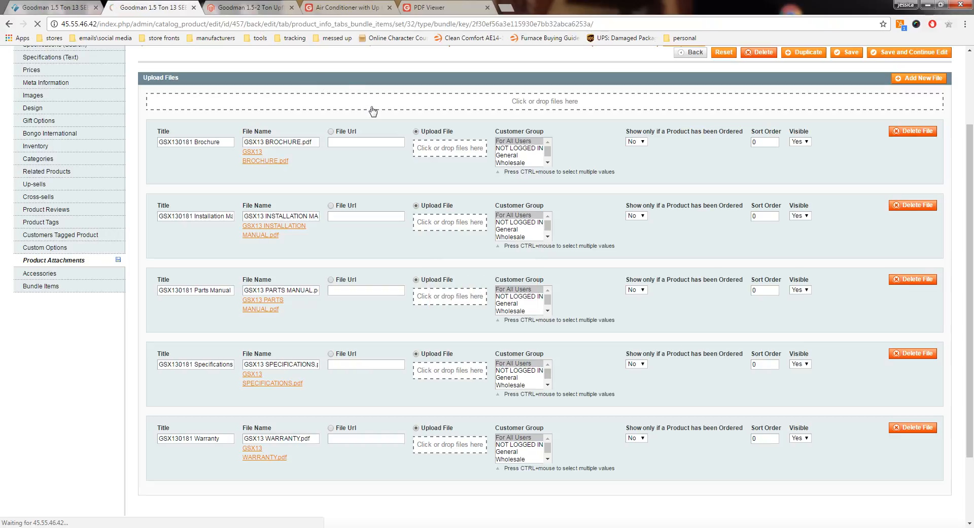
{"action": "left_click", "coordinate": [516, 103]}
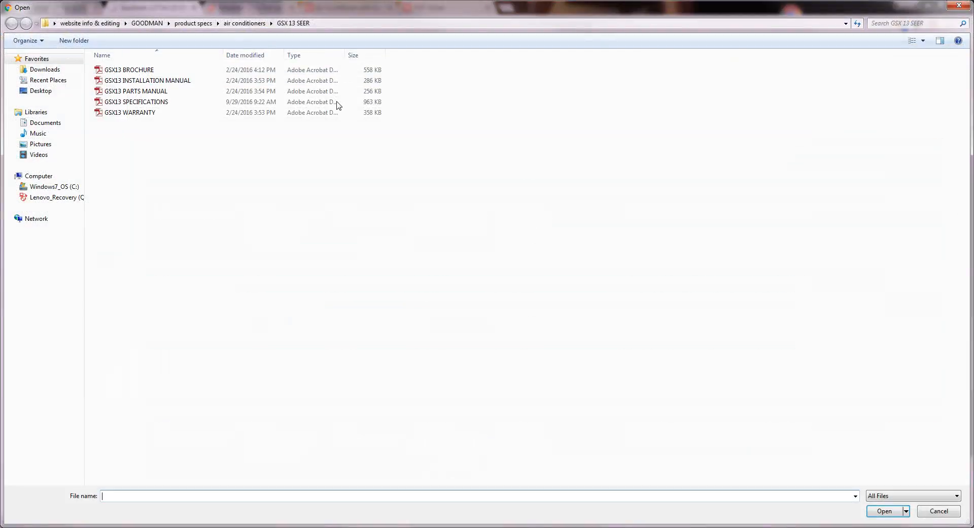
{"action": "left_click", "coordinate": [192, 23]}
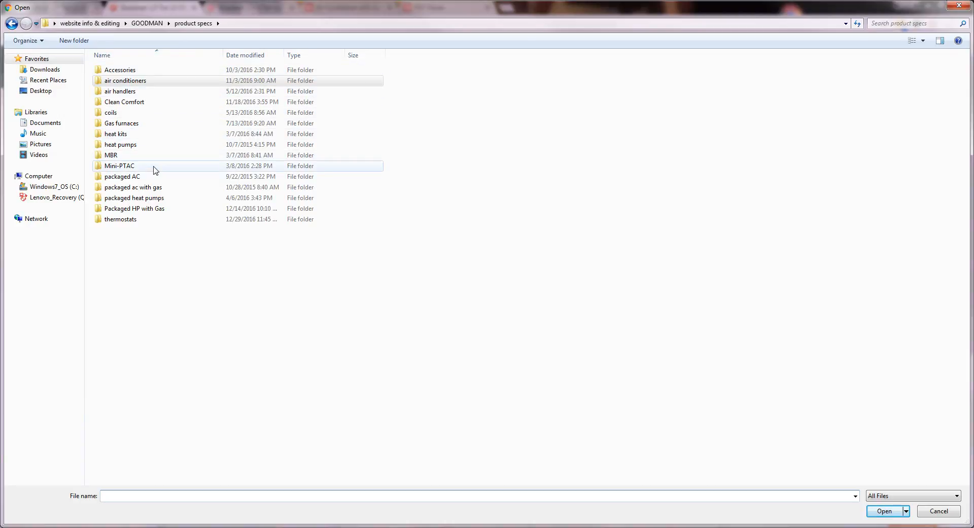
{"action": "double_click", "coordinate": [142, 126]}
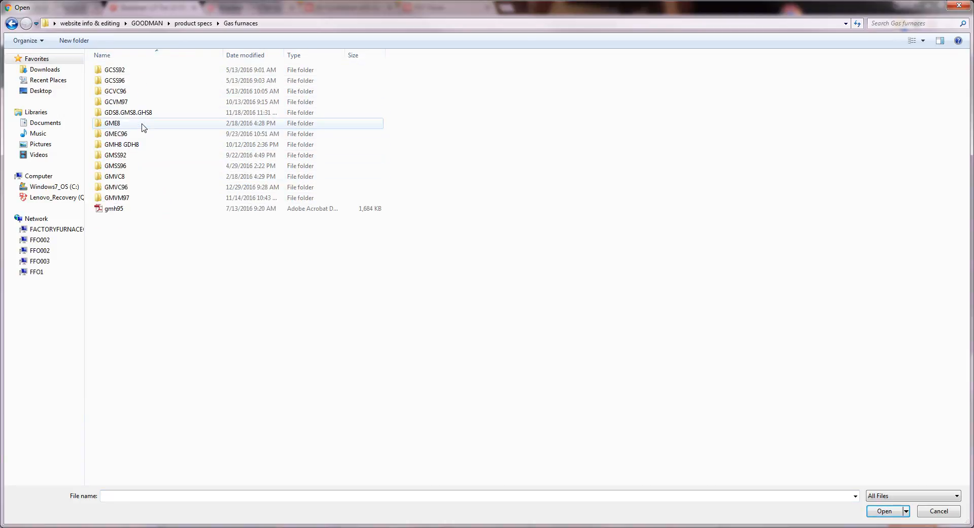
{"action": "left_click", "coordinate": [966, 8]}
Step: Copy the furnace model number GMS80403AN from the product heading
{"action": "double_click", "coordinate": [564, 143]}
{"action": "right_click", "coordinate": [564, 144]}
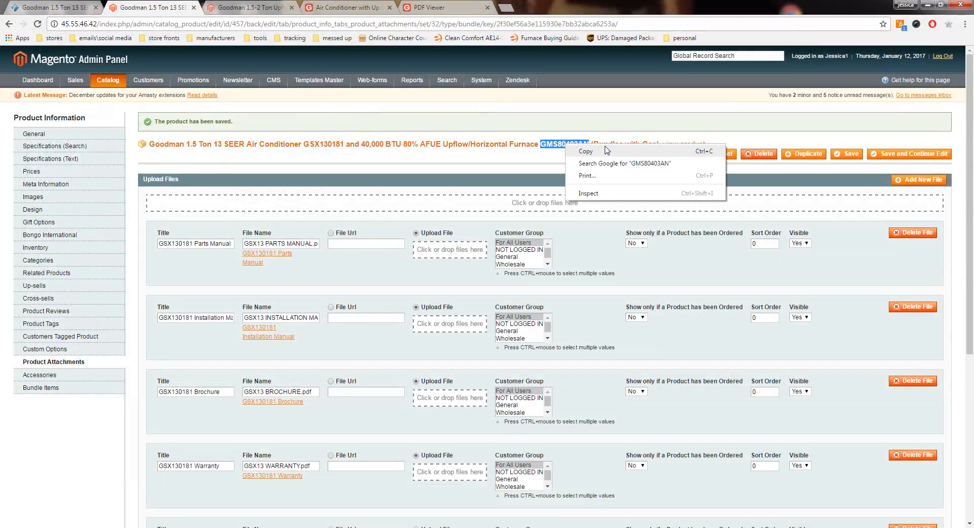
{"action": "left_click", "coordinate": [584, 148]}
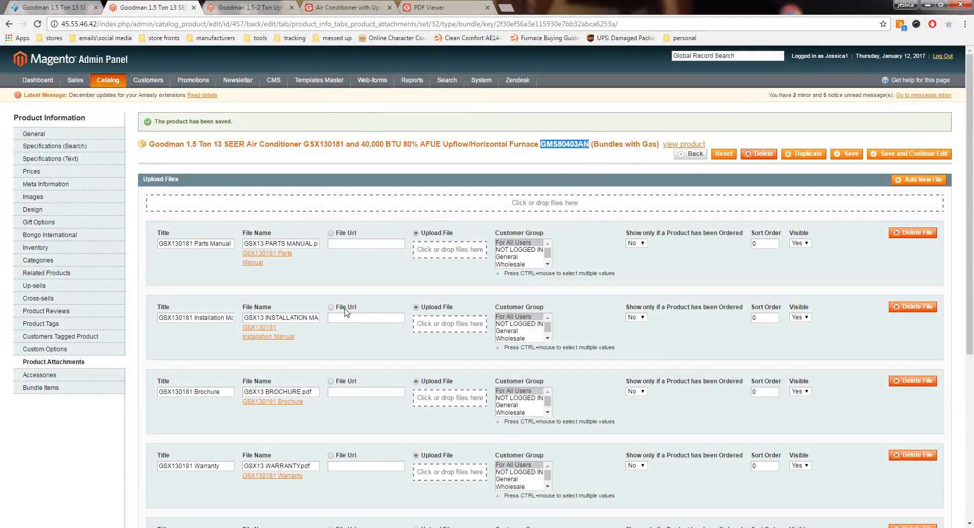
Step: Upload the install instructions, brochure, parts manual, specifications and warranty PDFs from the Gas furnaces folder GDS8.GMS8.GHS8 as product attachments
{"action": "left_click", "coordinate": [554, 202]}
{"action": "left_click", "coordinate": [147, 23]}
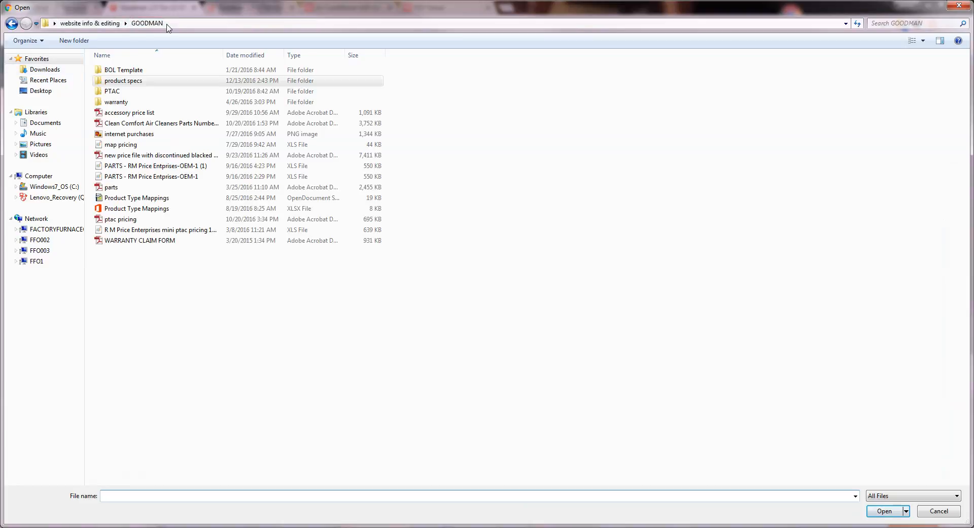
{"action": "double_click", "coordinate": [141, 84]}
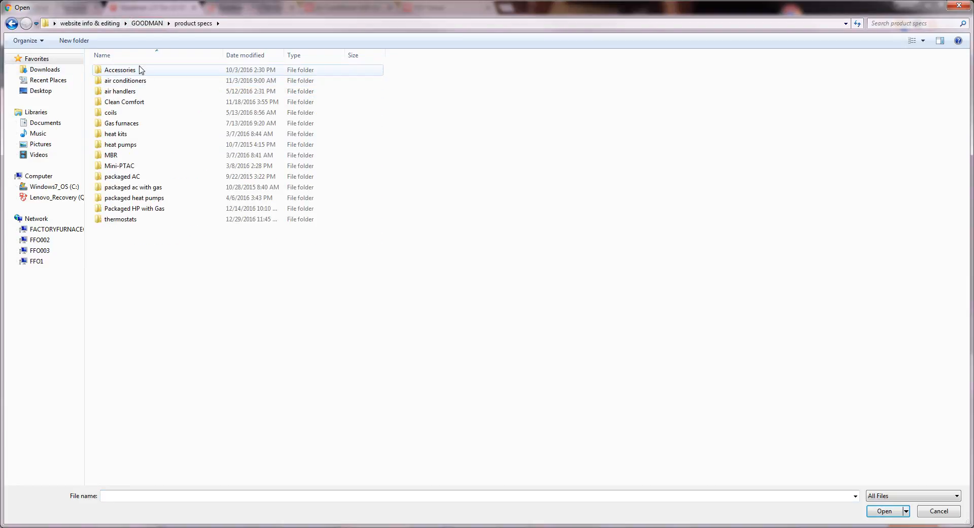
{"action": "double_click", "coordinate": [138, 123]}
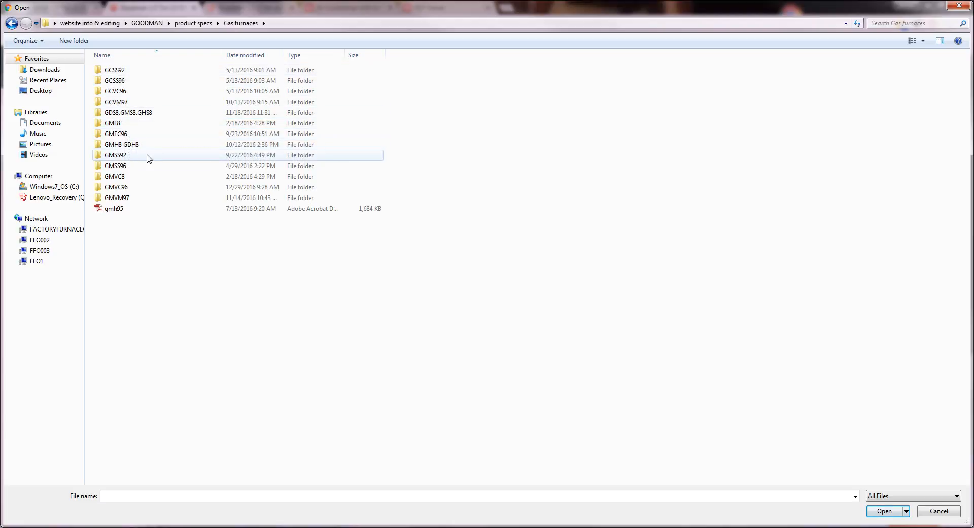
{"action": "double_click", "coordinate": [144, 113]}
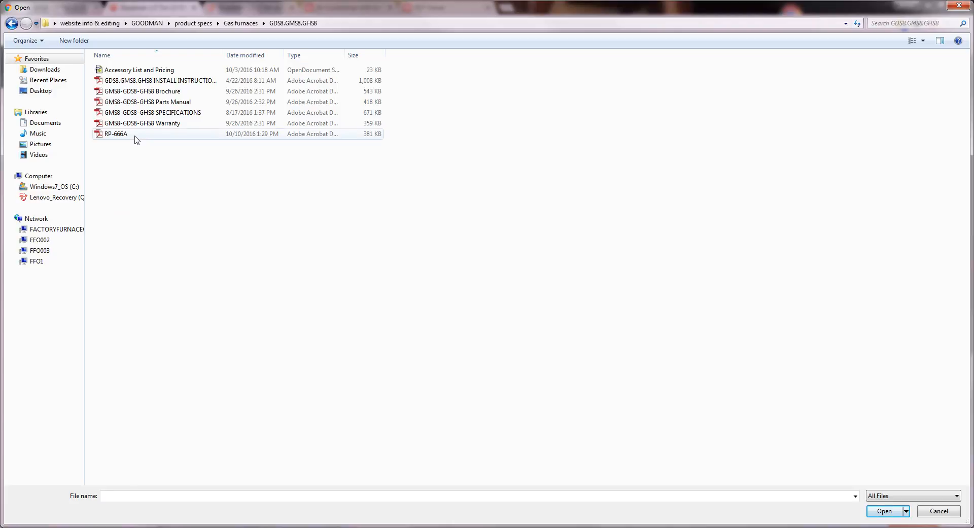
{"action": "left_click", "coordinate": [156, 126]}
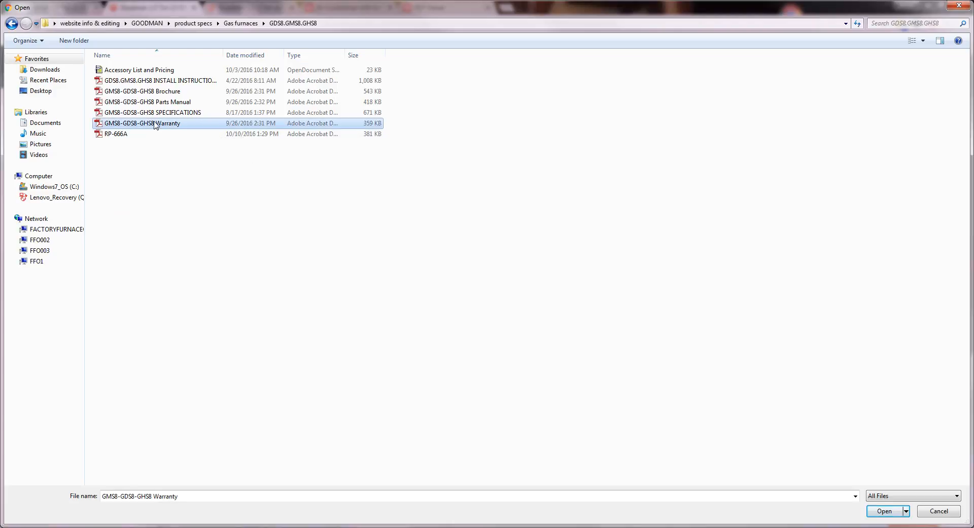
{"action": "left_click", "coordinate": [155, 113], "text": "ctrl"}
{"action": "left_click", "coordinate": [153, 104], "text": "ctrl"}
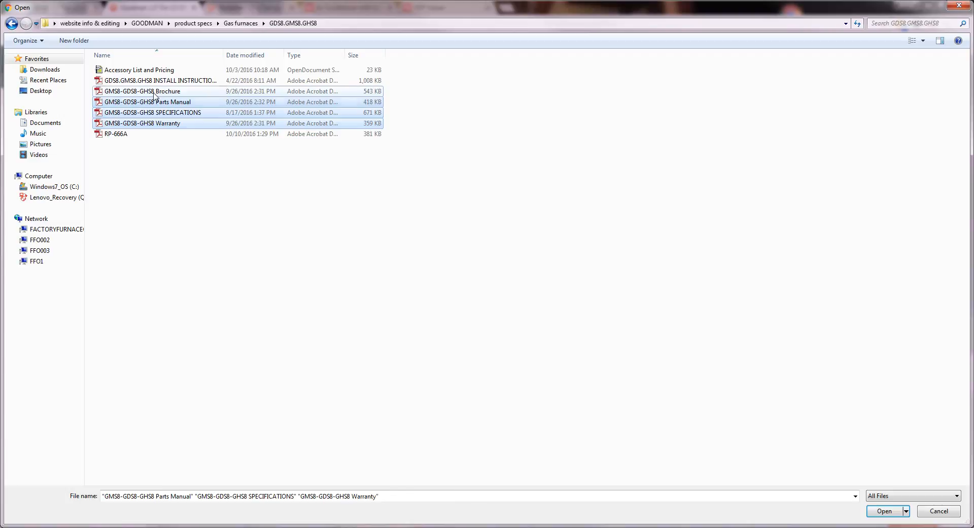
{"action": "left_click", "coordinate": [155, 91], "text": "ctrl"}
{"action": "left_click", "coordinate": [156, 81], "text": "ctrl"}
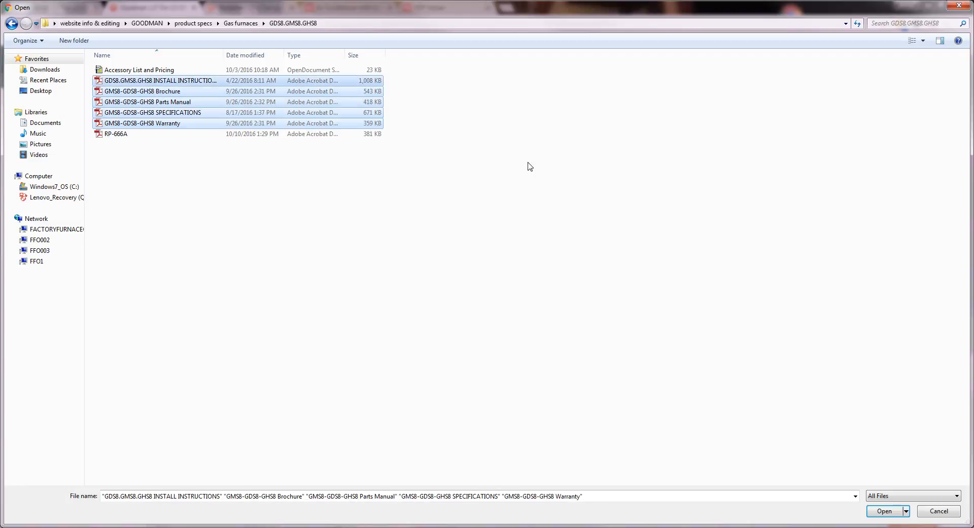
{"action": "left_click", "coordinate": [885, 511]}
Step: Copy the model number GMS80403AN from the product heading again for the furnace attachment titles
{"action": "scroll", "coordinate": [388, 223], "scroll_direction": "down", "scroll_amount": 3}
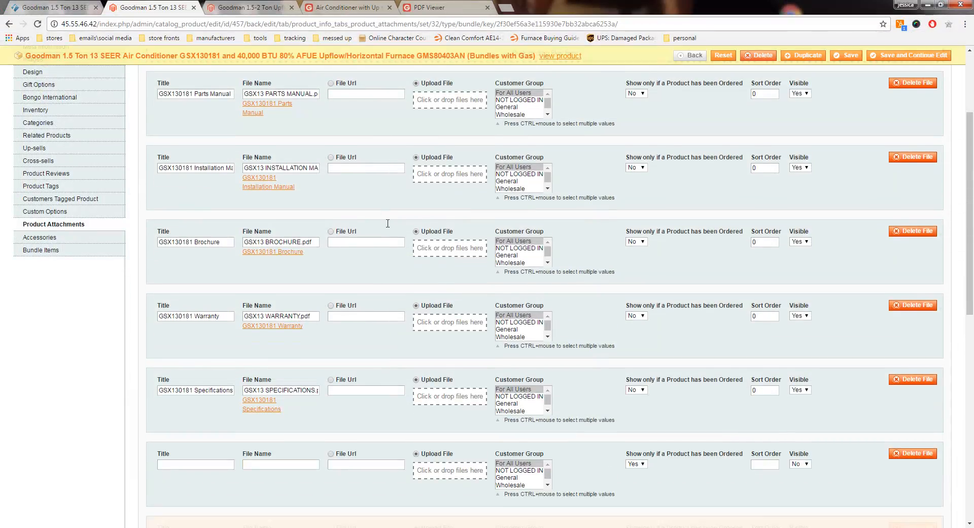
{"action": "scroll", "coordinate": [388, 223], "scroll_direction": "down", "scroll_amount": 7}
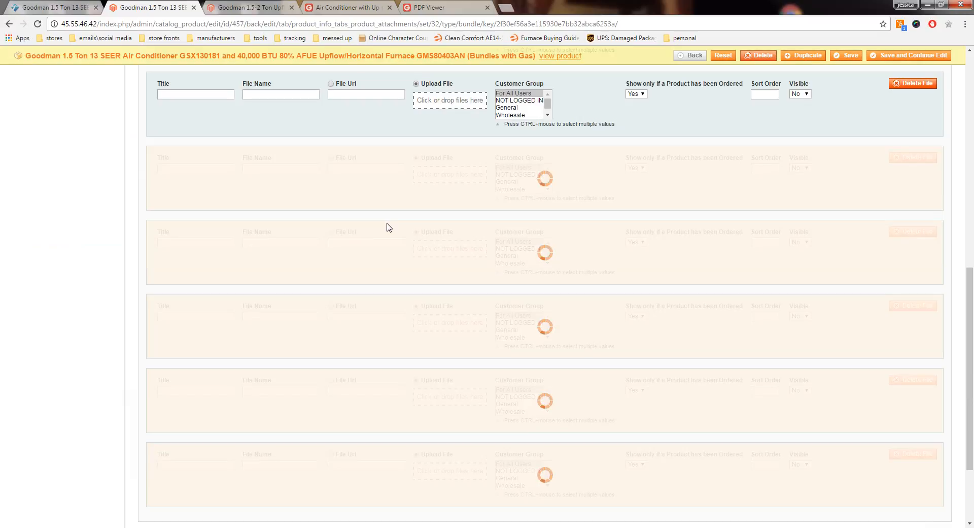
{"action": "scroll", "coordinate": [388, 226], "scroll_direction": "up", "scroll_amount": 10}
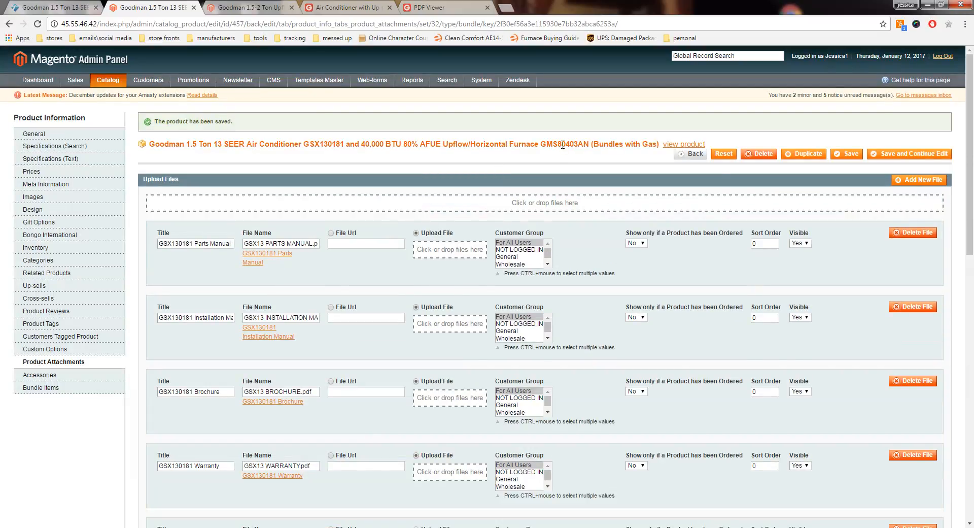
{"action": "double_click", "coordinate": [562, 146]}
{"action": "right_click", "coordinate": [563, 145]}
{"action": "left_click", "coordinate": [579, 151]}
Step: Delete the blank file entry below the GSX130181 Specifications attachment and confirm the deletion
{"action": "scroll", "coordinate": [513, 168], "scroll_direction": "down", "scroll_amount": 10}
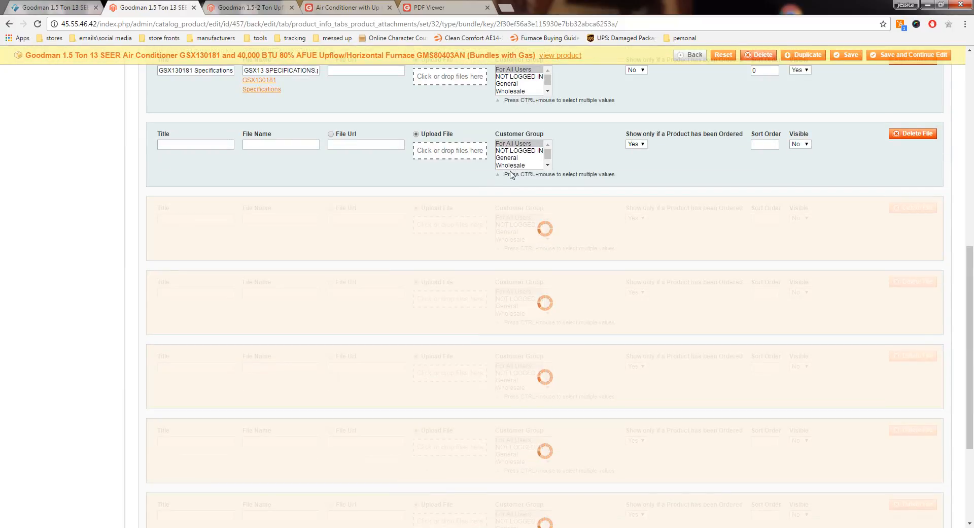
{"action": "left_click", "coordinate": [913, 134]}
{"action": "left_click", "coordinate": [519, 97]}
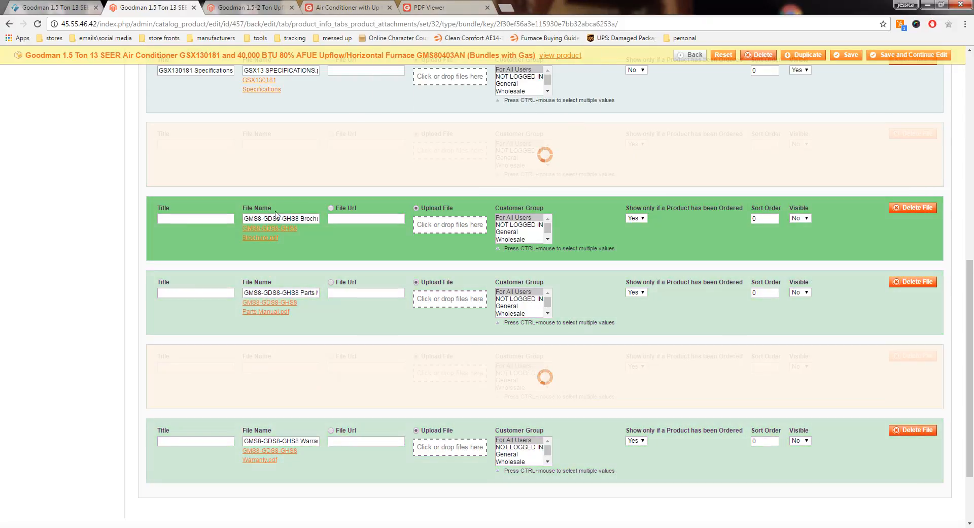
Step: Paste GMS80403AN as the title of all five uploaded furnace attachments
{"action": "left_click", "coordinate": [196, 219]}
{"action": "right_click", "coordinate": [196, 219]}
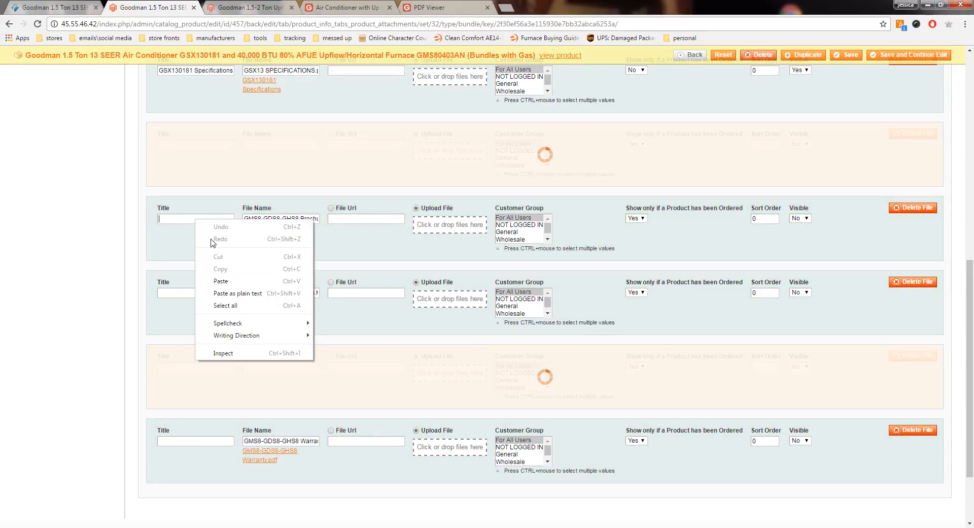
{"action": "left_click", "coordinate": [223, 281]}
{"action": "right_click", "coordinate": [169, 144]}
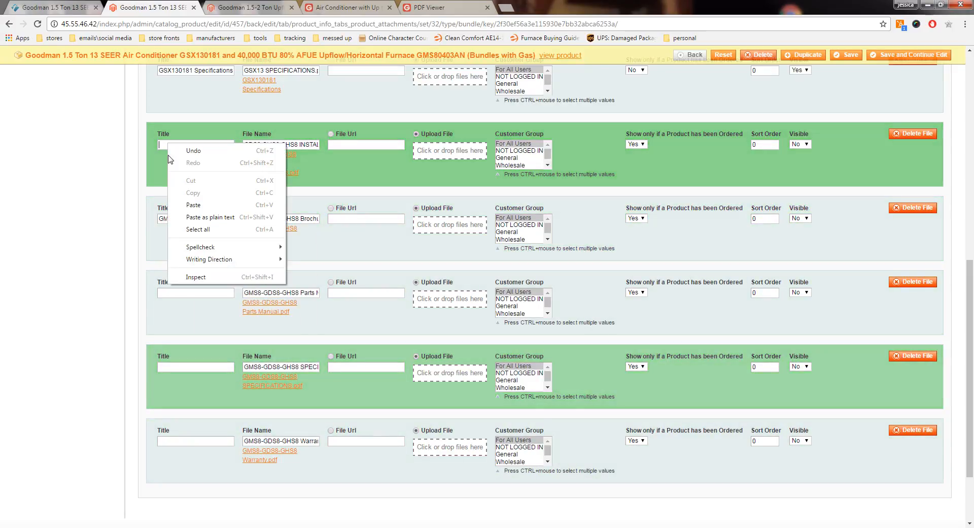
{"action": "left_click", "coordinate": [194, 203]}
{"action": "right_click", "coordinate": [169, 292]}
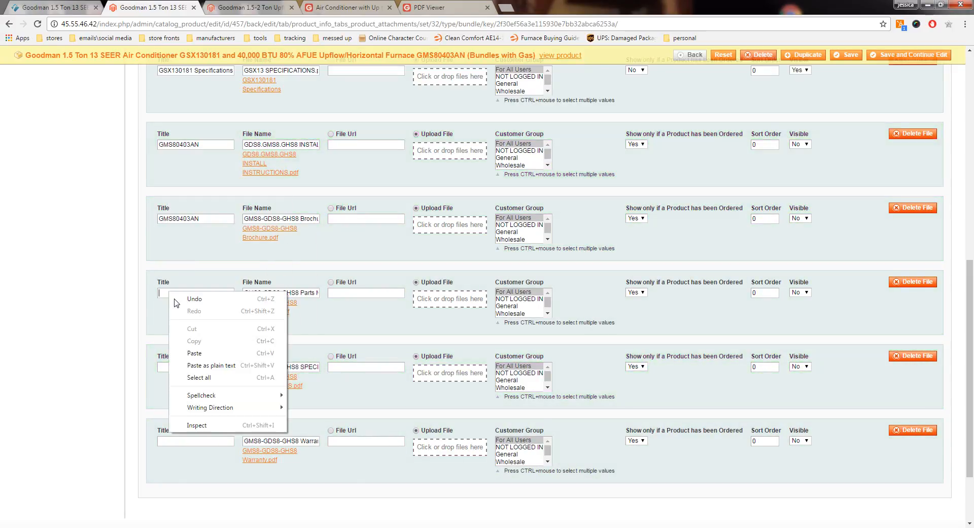
{"action": "left_click", "coordinate": [215, 353]}
{"action": "right_click", "coordinate": [185, 368]}
{"action": "left_click", "coordinate": [208, 430]}
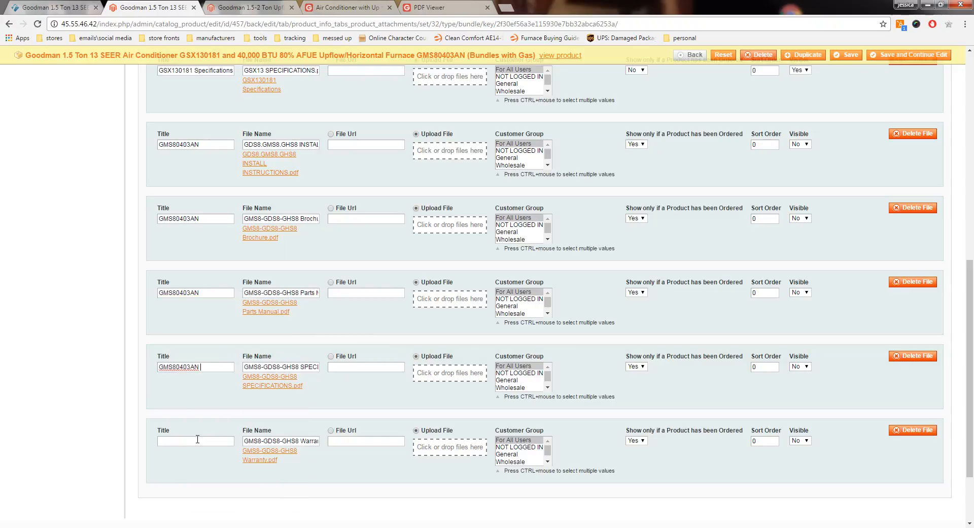
{"action": "right_click", "coordinate": [194, 440]}
{"action": "left_click", "coordinate": [215, 364]}
Step: Complete the first two furnace attachment titles as GMS80403AN Installation Instructions and GMS80403AN Brochure
{"action": "left_click", "coordinate": [205, 144]}
{"action": "type", "text": "Installation Instur"}
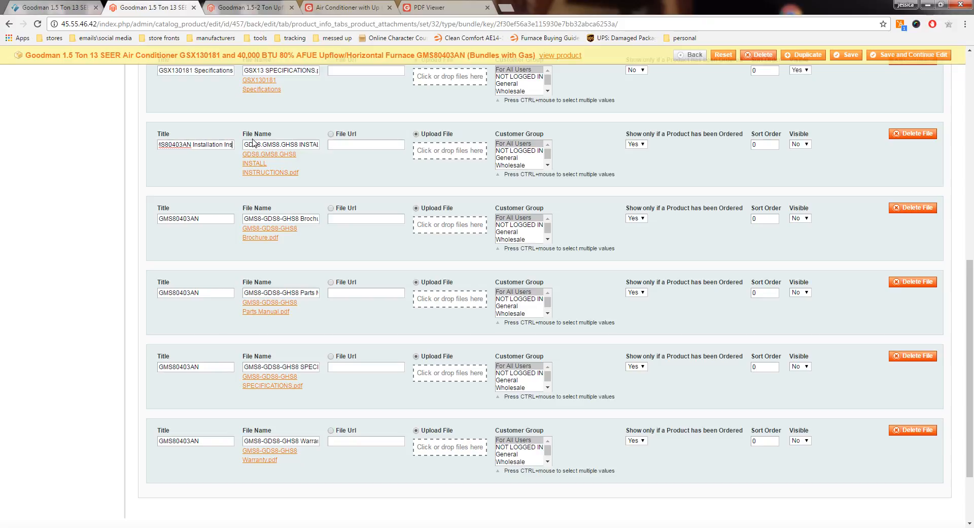
{"action": "key", "text": "BackSpace"}
{"action": "key", "text": "BackSpace"}
{"action": "type", "text": "ructions"}
{"action": "left_click", "coordinate": [211, 218]}
{"action": "type", "text": "Br"}
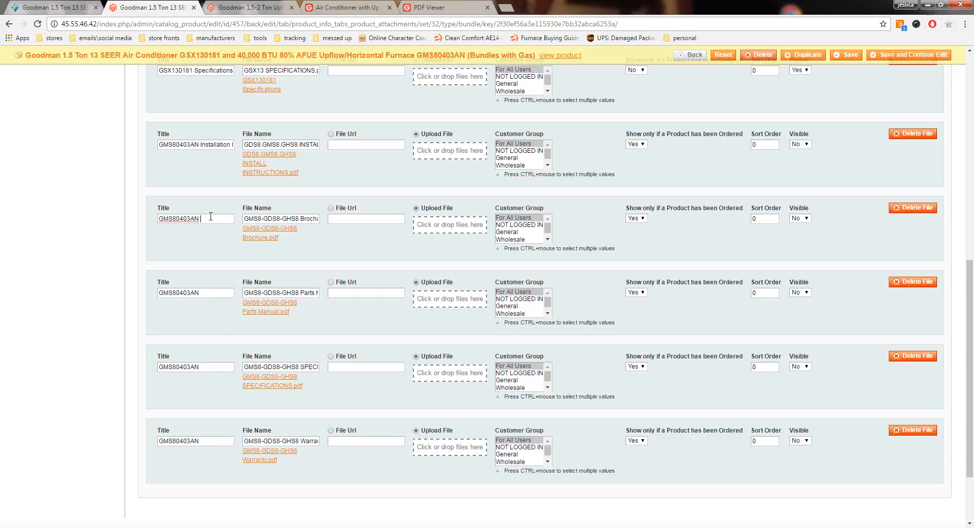
{"action": "type", "text": "ochure"}
Step: Complete the remaining furnace attachment titles as GMS80403AN Parts Manual, GMS80403AN Specifications and GMS80403AN Warranty
{"action": "left_click", "coordinate": [210, 293]}
{"action": "type", "text": "Parts Manual"}
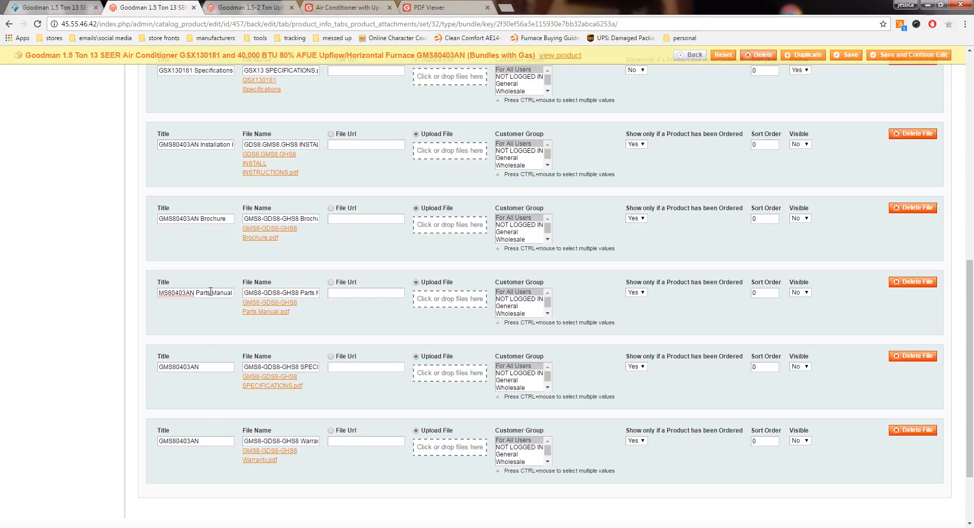
{"action": "left_click", "coordinate": [215, 367]}
{"action": "type", "text": "Specifica"}
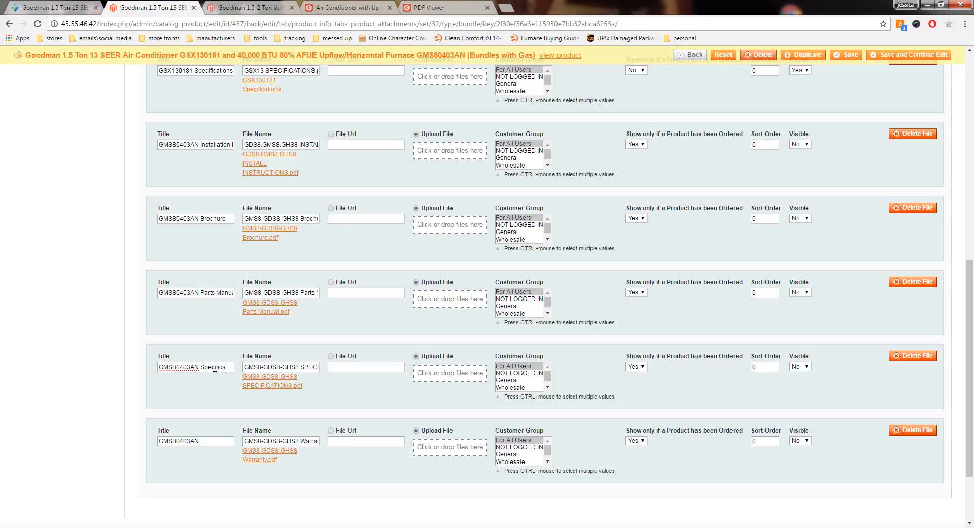
{"action": "type", "text": "tiona"}
{"action": "left_click", "coordinate": [223, 439]}
Step: Set "Show only if a Product has been Ordered" to No for all five GMS80403AN attachments
{"action": "left_click", "coordinate": [637, 144]}
{"action": "left_click", "coordinate": [634, 161]}
{"action": "left_click", "coordinate": [643, 219]}
{"action": "left_click", "coordinate": [638, 235]}
{"action": "left_click", "coordinate": [644, 292]}
{"action": "left_click", "coordinate": [636, 309]}
{"action": "left_click", "coordinate": [640, 367]}
{"action": "left_click", "coordinate": [640, 381]}
{"action": "left_click", "coordinate": [636, 367]}
{"action": "left_click", "coordinate": [634, 382]}
{"action": "left_click", "coordinate": [639, 441]}
{"action": "left_click", "coordinate": [634, 457]}
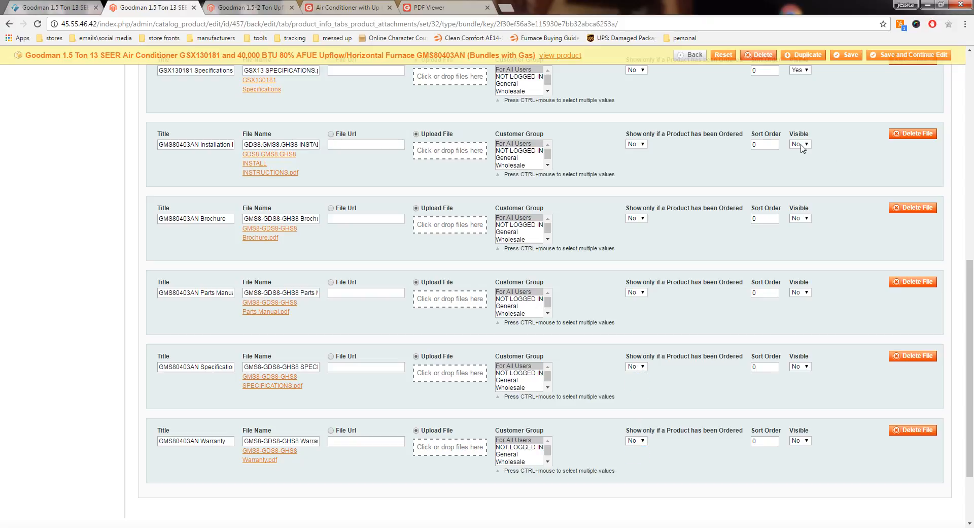
Step: Set Visible to Yes for all five GMS80403AN attachments
{"action": "left_click", "coordinate": [801, 145]}
{"action": "left_click", "coordinate": [801, 161]}
{"action": "left_click", "coordinate": [803, 218]}
{"action": "left_click", "coordinate": [802, 233]}
{"action": "left_click", "coordinate": [800, 292]}
{"action": "left_click", "coordinate": [801, 299]}
{"action": "left_click", "coordinate": [806, 366]}
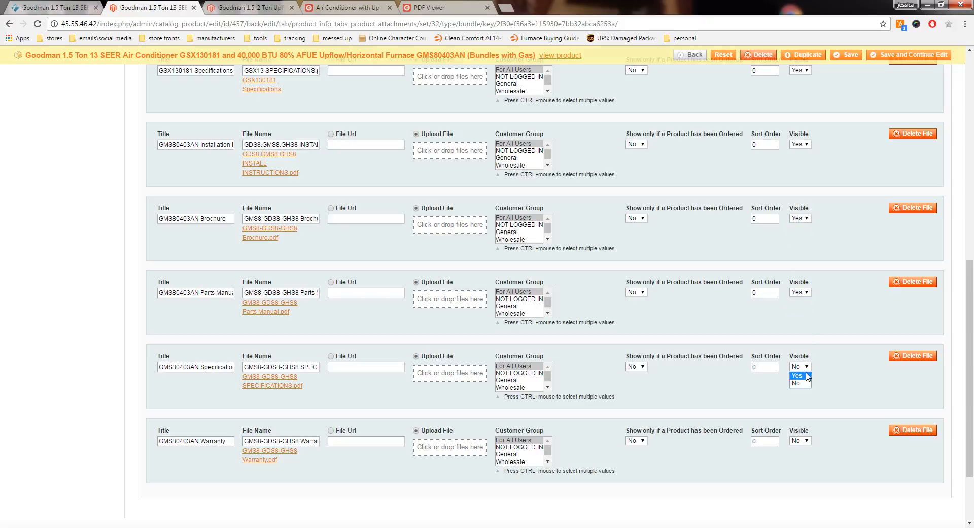
{"action": "left_click", "coordinate": [807, 376]}
{"action": "left_click", "coordinate": [805, 441]}
{"action": "left_click", "coordinate": [803, 449]}
{"action": "scroll", "coordinate": [749, 328], "scroll_direction": "up", "scroll_amount": 10}
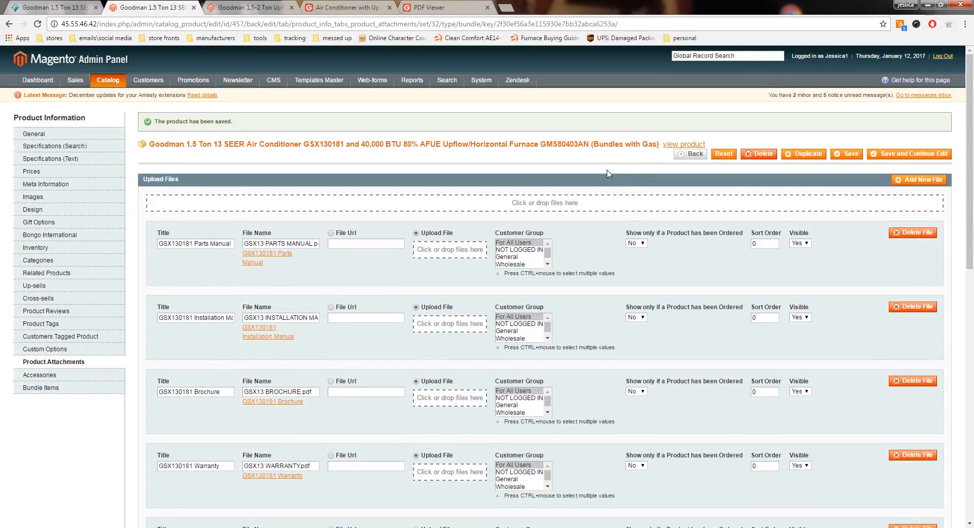
{"action": "scroll", "coordinate": [587, 173], "scroll_direction": "down", "scroll_amount": 1}
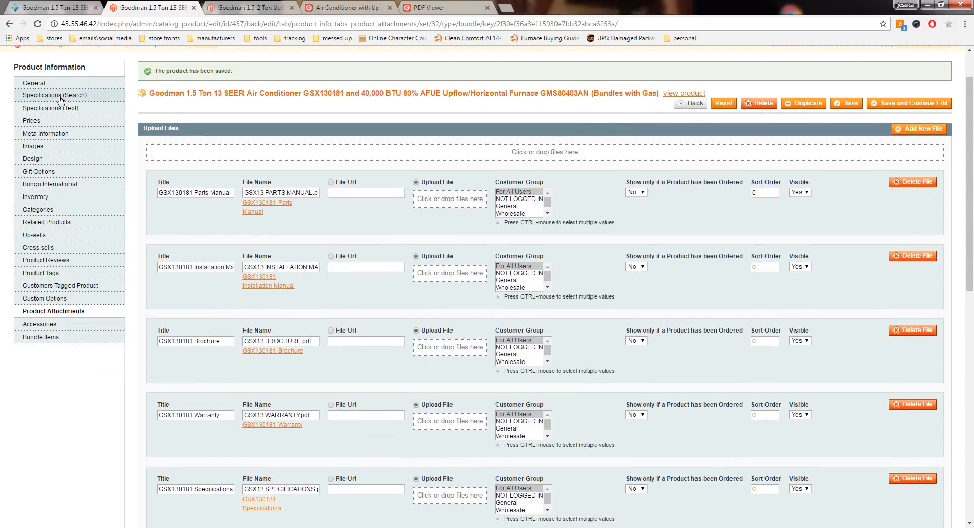
Step: Copy the coil model number CAPF1824A6 from the product description's coil heading and close the description editor without submitting
{"action": "left_click", "coordinate": [39, 85]}
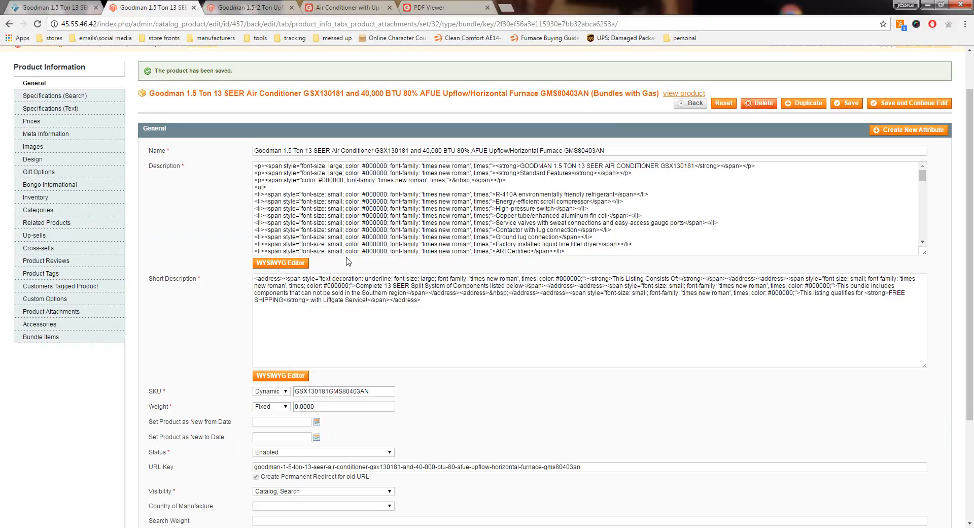
{"action": "left_click", "coordinate": [300, 263]}
{"action": "scroll", "coordinate": [434, 264], "scroll_direction": "down", "scroll_amount": 5}
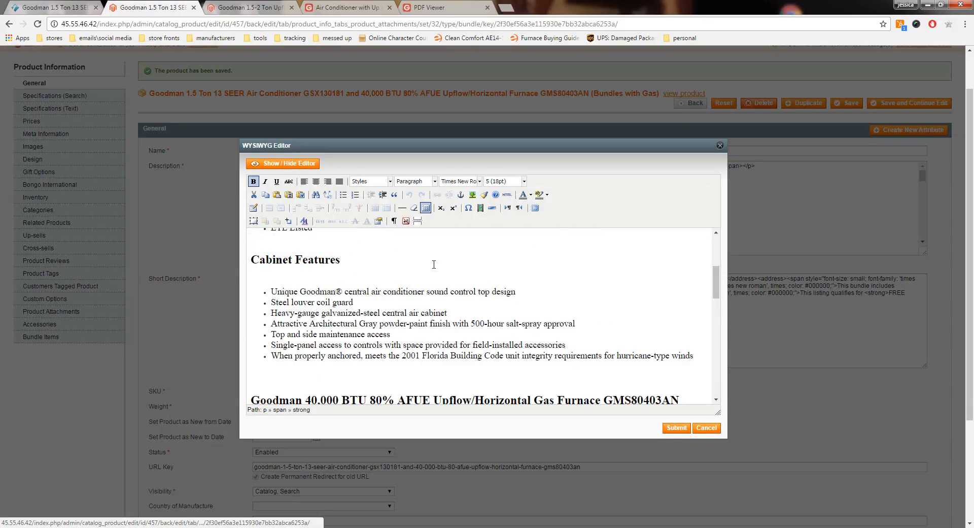
{"action": "scroll", "coordinate": [434, 264], "scroll_direction": "down", "scroll_amount": 10}
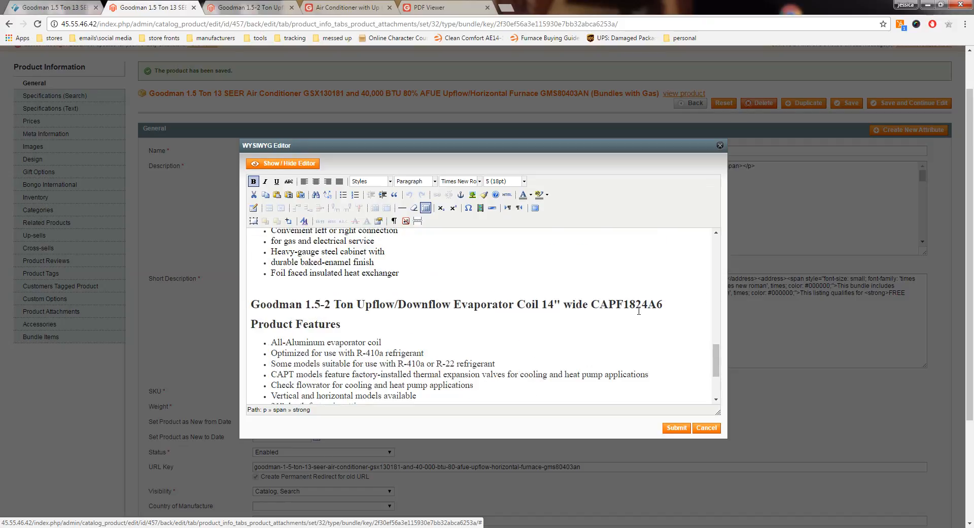
{"action": "right_click", "coordinate": [627, 306]}
{"action": "left_click", "coordinate": [649, 324]}
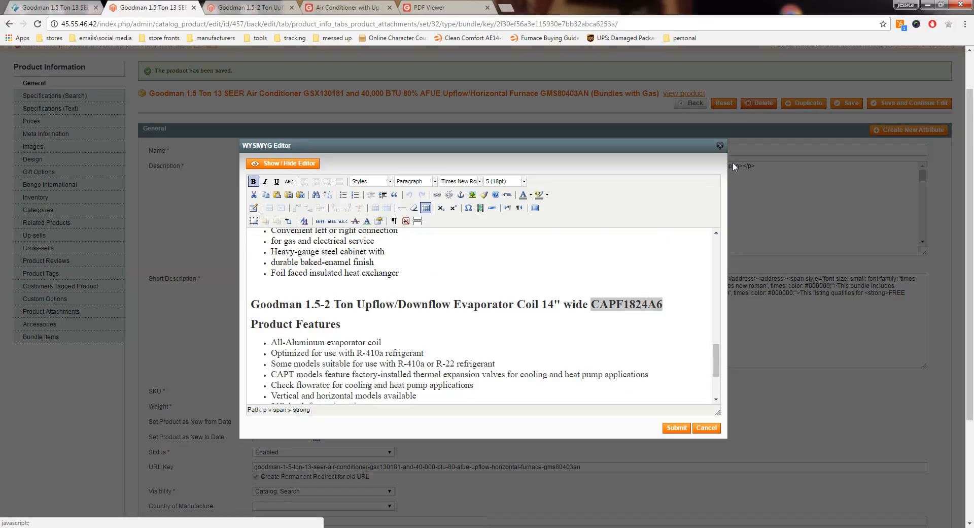
{"action": "left_click", "coordinate": [719, 145]}
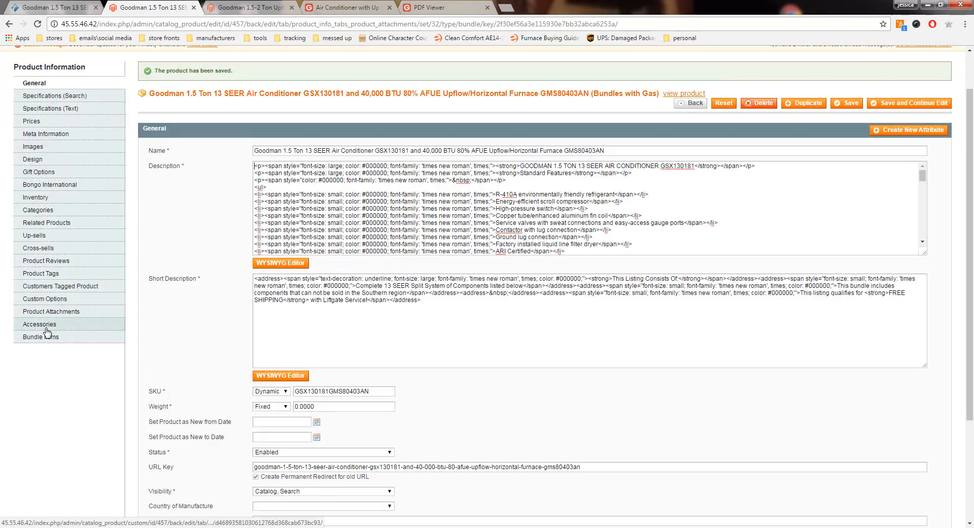
Step: Upload the five CAPF PDFs (brochure, installation instructions, parts manual, specifications and warranty) from the coils folder as product attachments
{"action": "left_click", "coordinate": [47, 311]}
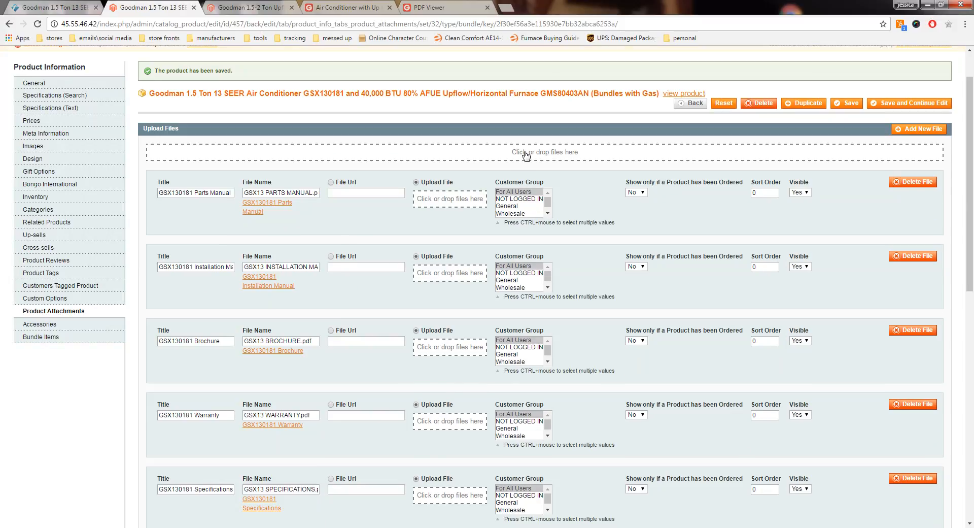
{"action": "scroll", "coordinate": [561, 238], "scroll_direction": "down", "scroll_amount": 4}
{"action": "scroll", "coordinate": [560, 241], "scroll_direction": "down", "scroll_amount": 4}
{"action": "scroll", "coordinate": [553, 229], "scroll_direction": "up", "scroll_amount": 10}
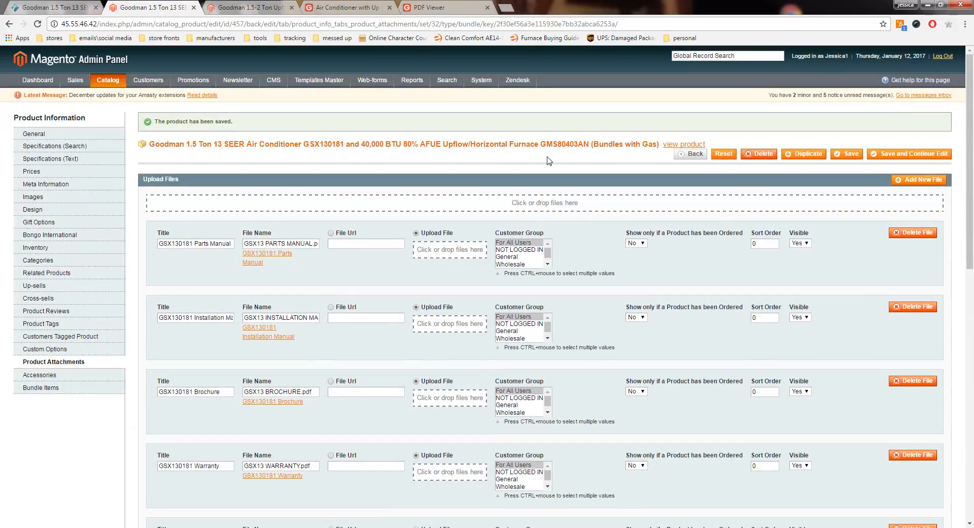
{"action": "left_click", "coordinate": [543, 209]}
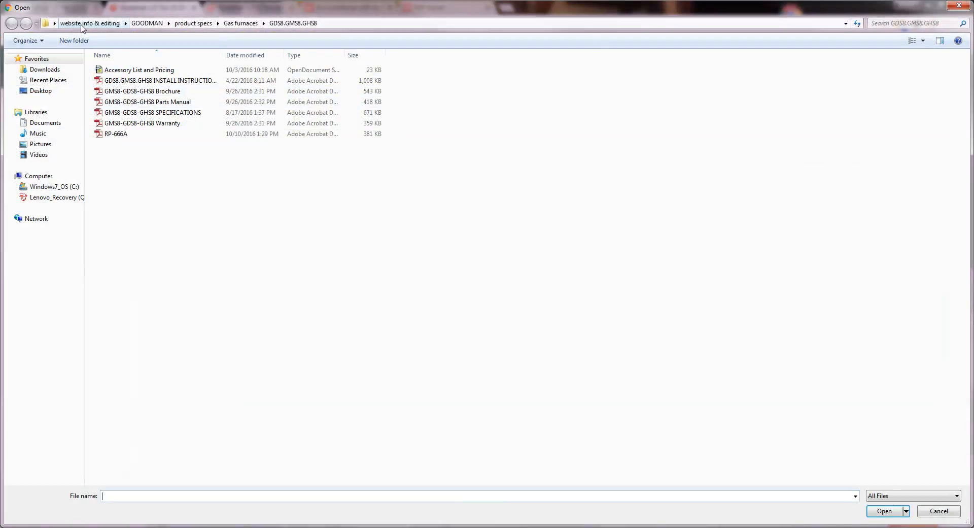
{"action": "left_click", "coordinate": [199, 25]}
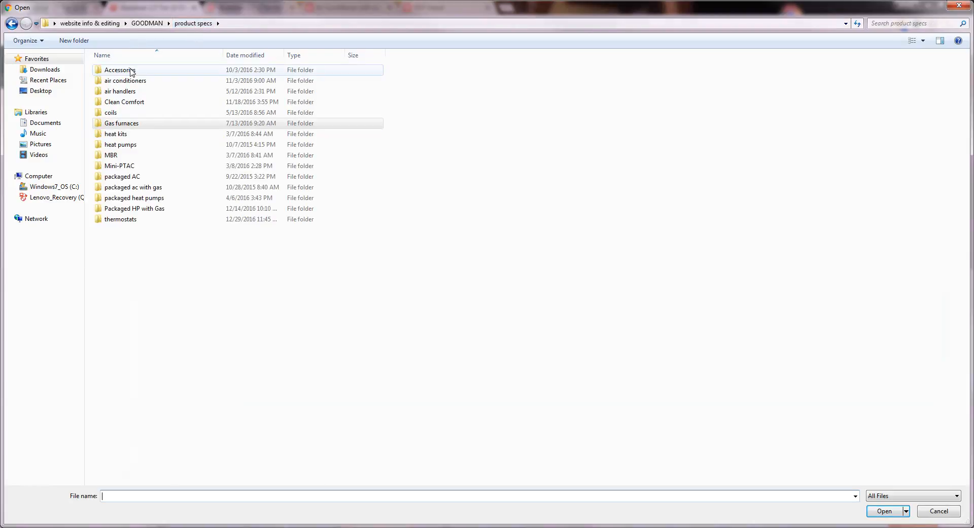
{"action": "double_click", "coordinate": [135, 114]}
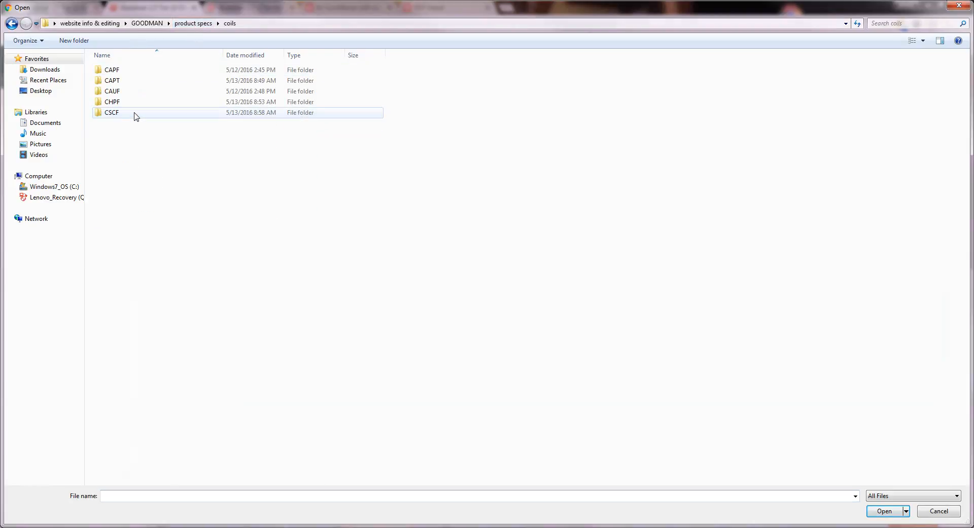
{"action": "double_click", "coordinate": [119, 72]}
{"action": "left_click", "coordinate": [138, 114]}
{"action": "left_click", "coordinate": [131, 71], "text": "shift"}
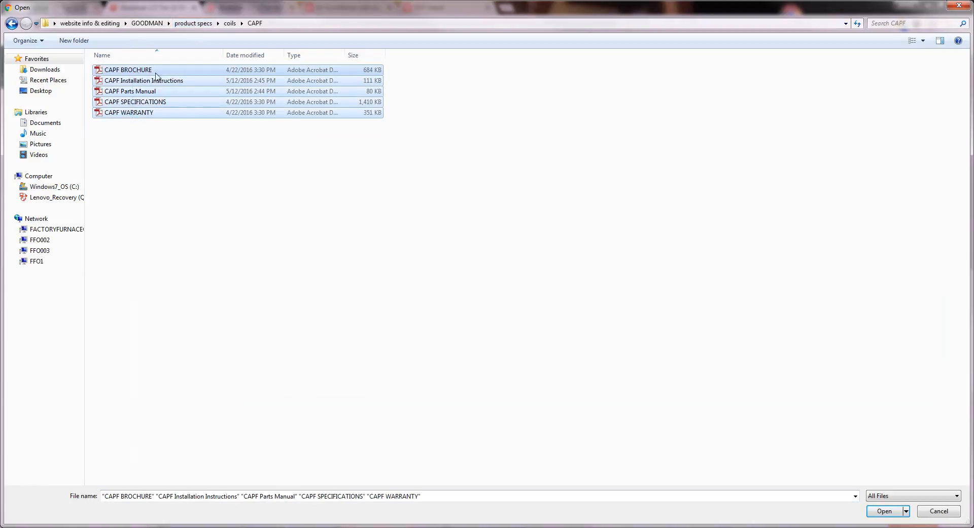
{"action": "left_click", "coordinate": [886, 511]}
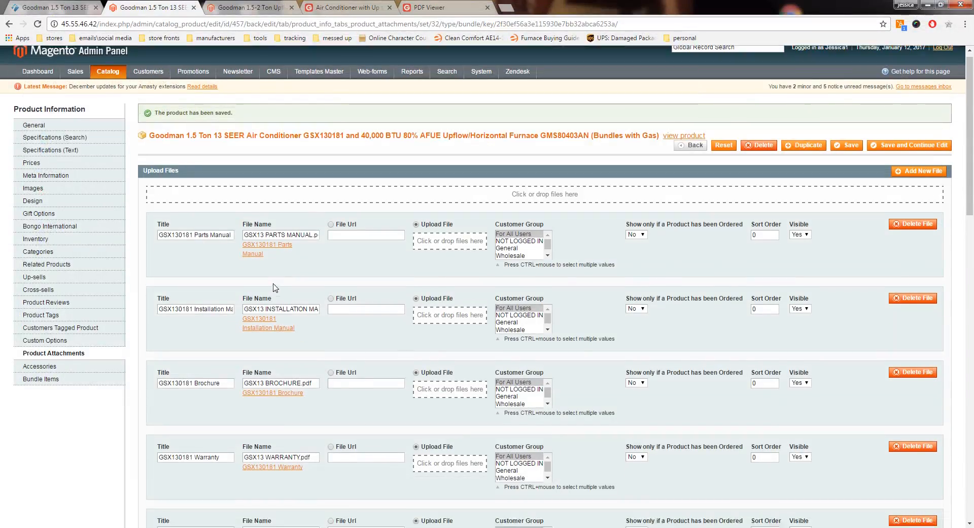
Step: Paste CAPF1824A6 as the start of the title of all five newly uploaded CAPF attachments
{"action": "scroll", "coordinate": [275, 288], "scroll_direction": "down", "scroll_amount": 10}
{"action": "scroll", "coordinate": [276, 288], "scroll_direction": "down", "scroll_amount": 3}
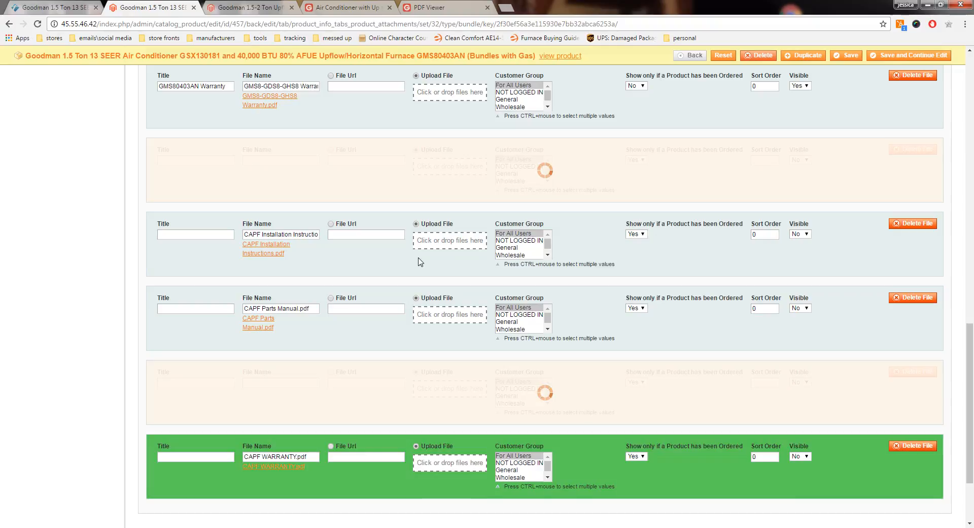
{"action": "right_click", "coordinate": [175, 234]}
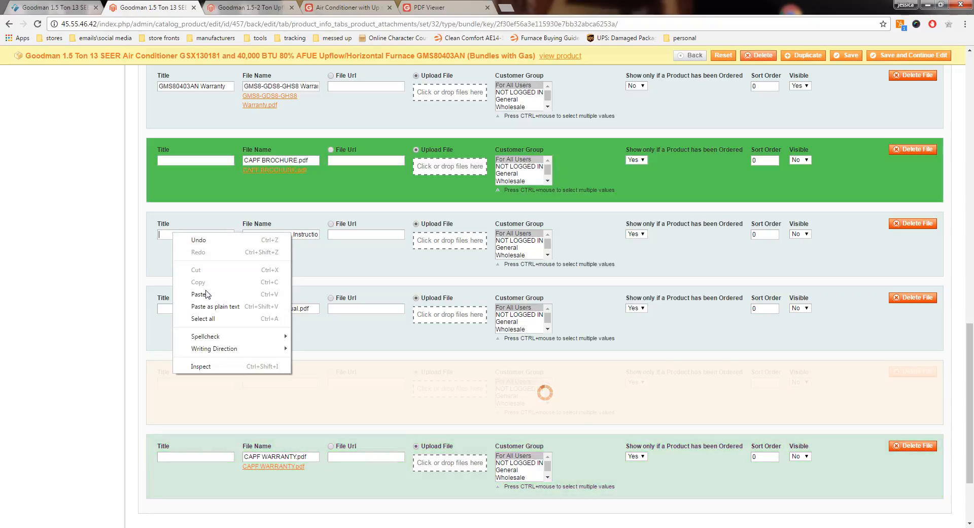
{"action": "left_click", "coordinate": [204, 291]}
{"action": "right_click", "coordinate": [178, 160]}
{"action": "left_click", "coordinate": [203, 218]}
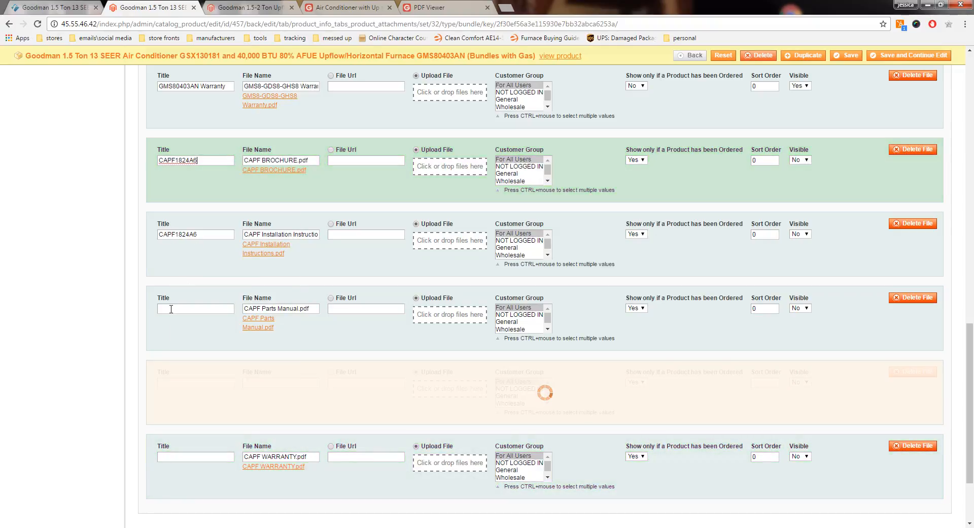
{"action": "right_click", "coordinate": [171, 309]}
{"action": "left_click", "coordinate": [201, 370]}
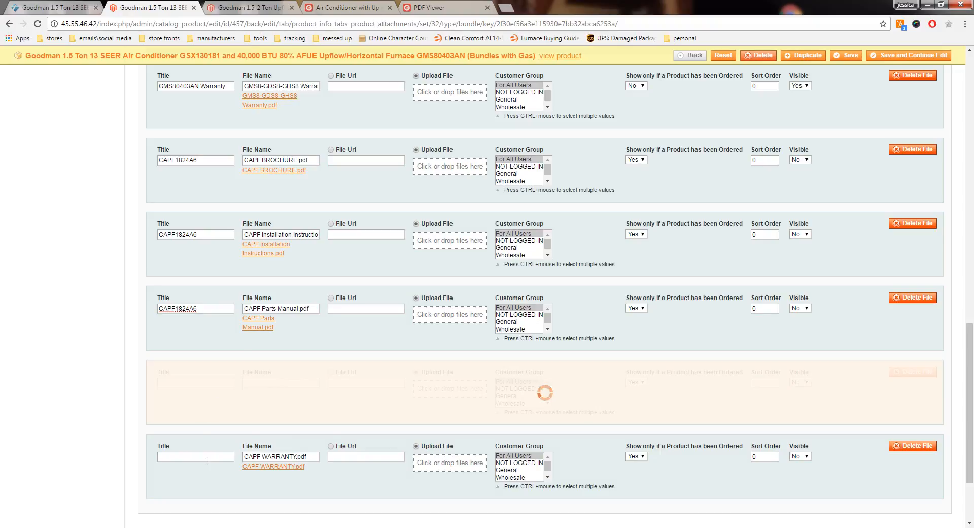
{"action": "right_click", "coordinate": [207, 461]}
{"action": "left_click", "coordinate": [232, 381]}
{"action": "right_click", "coordinate": [207, 380]}
{"action": "left_click", "coordinate": [231, 437]}
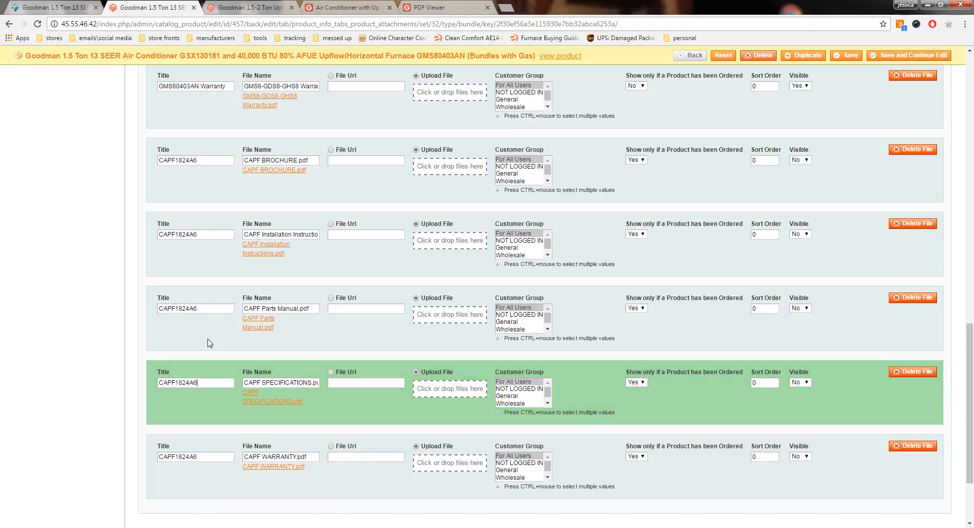
Step: Complete the first three coil attachment titles as CAPF1824A6 Brochure, CAPF1824A6 Installation Instructions and CAPF1824A6 Parts Manual
{"action": "scroll", "coordinate": [209, 342], "scroll_direction": "up", "scroll_amount": 1}
{"action": "left_click", "coordinate": [220, 211]}
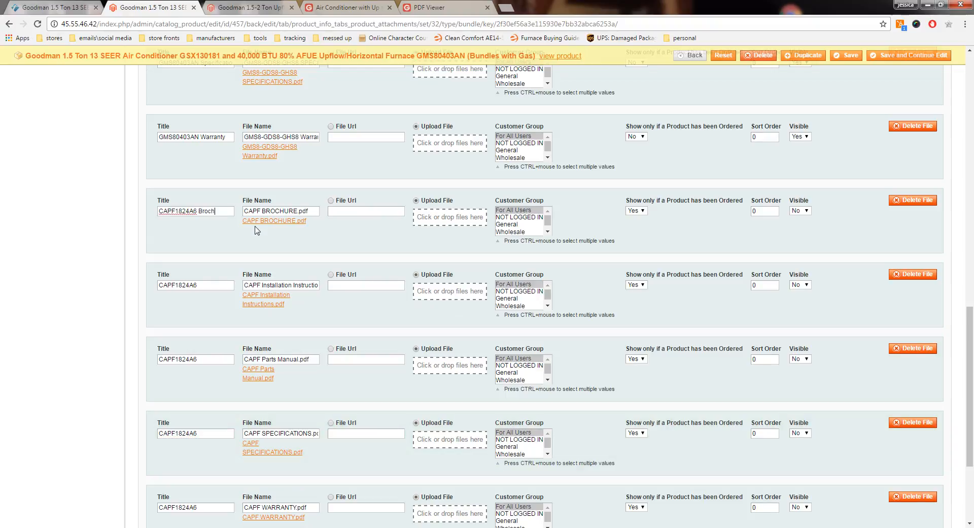
{"action": "left_click", "coordinate": [206, 284]}
{"action": "type", "text": "Installation Instructions"}
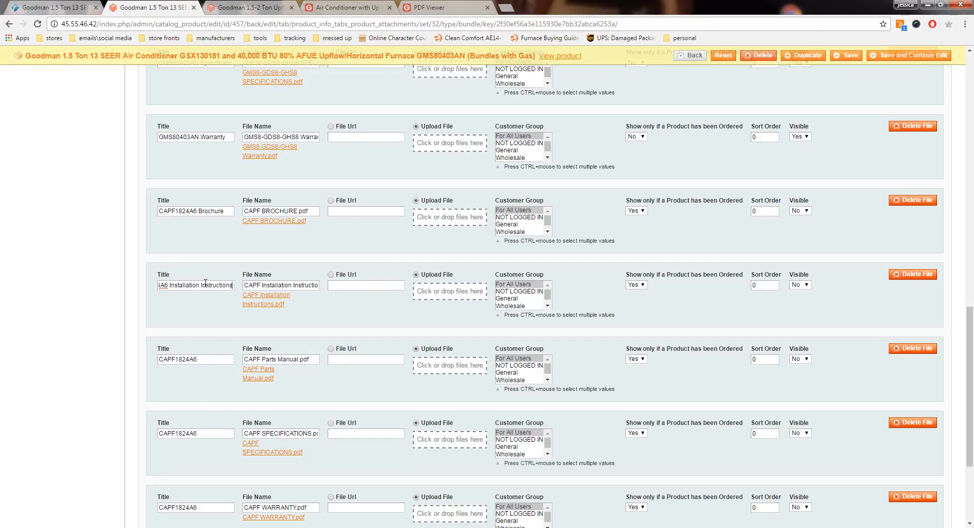
{"action": "left_click", "coordinate": [219, 361]}
{"action": "type", "text": "Par"}
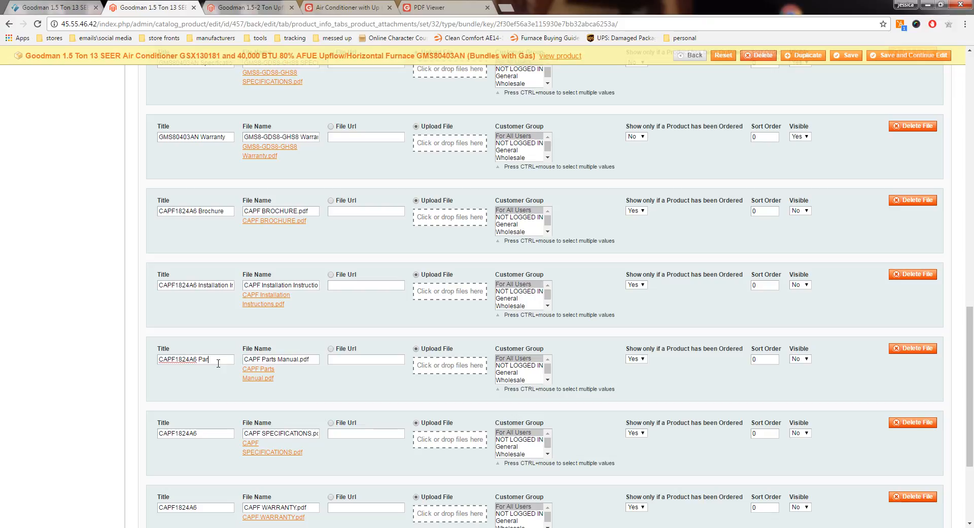
{"action": "type", "text": "ts Manual"}
Step: Complete the remaining coil attachment titles as CAPF1824A6 Specifications and CAPF1824A6 Warranty
{"action": "left_click", "coordinate": [216, 433]}
{"action": "type", "text": "Specifications"}
{"action": "scroll", "coordinate": [226, 449], "scroll_direction": "down", "scroll_amount": 1}
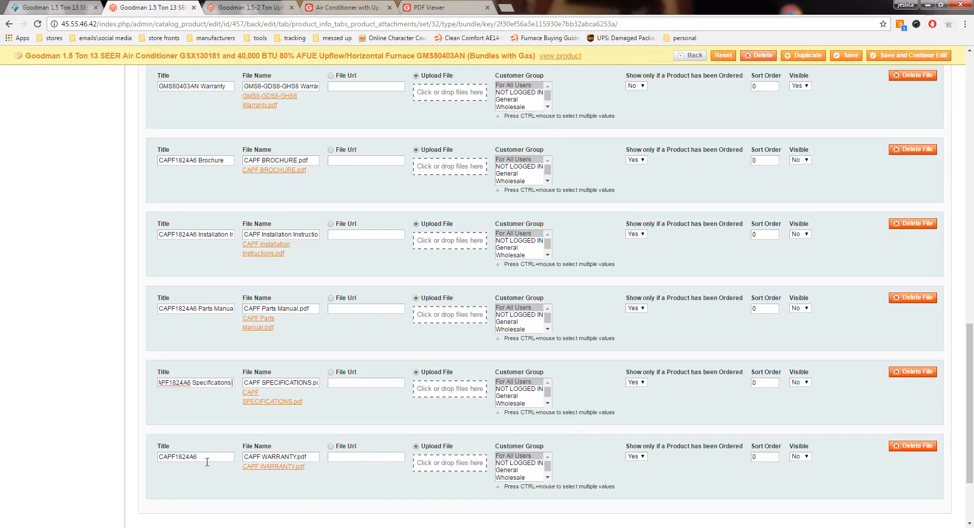
{"action": "left_click", "coordinate": [214, 459]}
Step: Set "Show only if a Product has been Ordered" to No for all five CAPF1824A6 attachments
{"action": "left_click", "coordinate": [637, 159]}
{"action": "left_click", "coordinate": [644, 177]}
{"action": "left_click", "coordinate": [638, 235]}
{"action": "left_click", "coordinate": [634, 250]}
{"action": "left_click", "coordinate": [640, 308]}
{"action": "left_click", "coordinate": [635, 326]}
{"action": "left_click", "coordinate": [638, 382]}
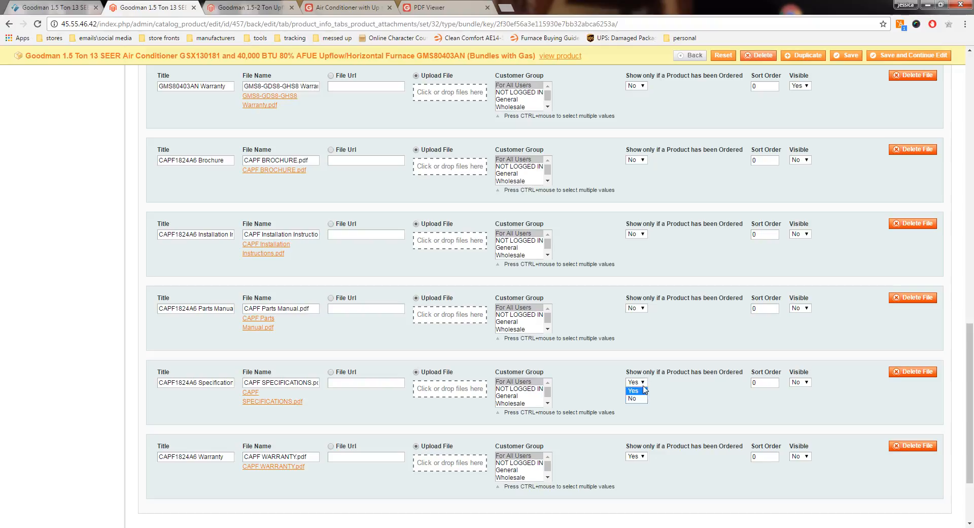
{"action": "left_click", "coordinate": [634, 399]}
{"action": "left_click", "coordinate": [642, 456]}
{"action": "left_click", "coordinate": [634, 472]}
Step: Set Visible to Yes for all five CAPF1824A6 attachments
{"action": "left_click", "coordinate": [806, 456]}
{"action": "left_click", "coordinate": [796, 465]}
{"action": "left_click", "coordinate": [801, 382]}
{"action": "left_click", "coordinate": [798, 391]}
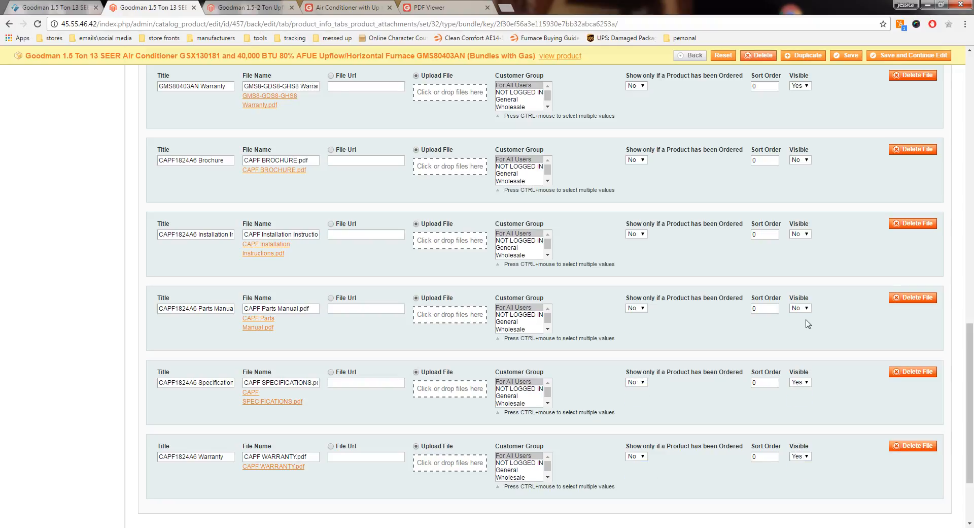
{"action": "left_click", "coordinate": [801, 308]}
{"action": "left_click", "coordinate": [798, 316]}
{"action": "left_click", "coordinate": [801, 234]}
{"action": "left_click", "coordinate": [798, 242]}
{"action": "left_click", "coordinate": [800, 159]}
{"action": "left_click", "coordinate": [799, 169]}
Step: Save the product while keeping it open for editing and open its storefront page
{"action": "scroll", "coordinate": [596, 193], "scroll_direction": "down", "scroll_amount": 2}
{"action": "scroll", "coordinate": [598, 200], "scroll_direction": "up", "scroll_amount": 4}
{"action": "left_click", "coordinate": [879, 56]}
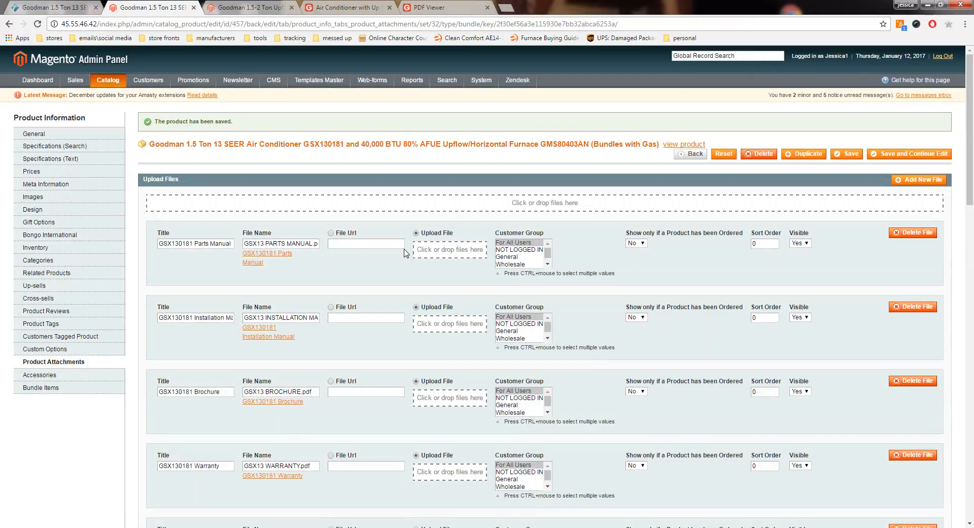
{"action": "left_click", "coordinate": [677, 144]}
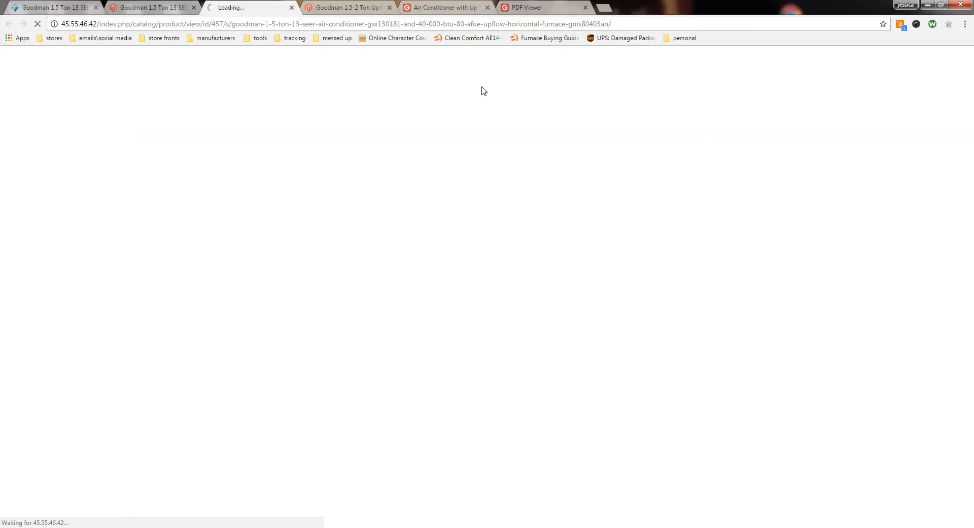
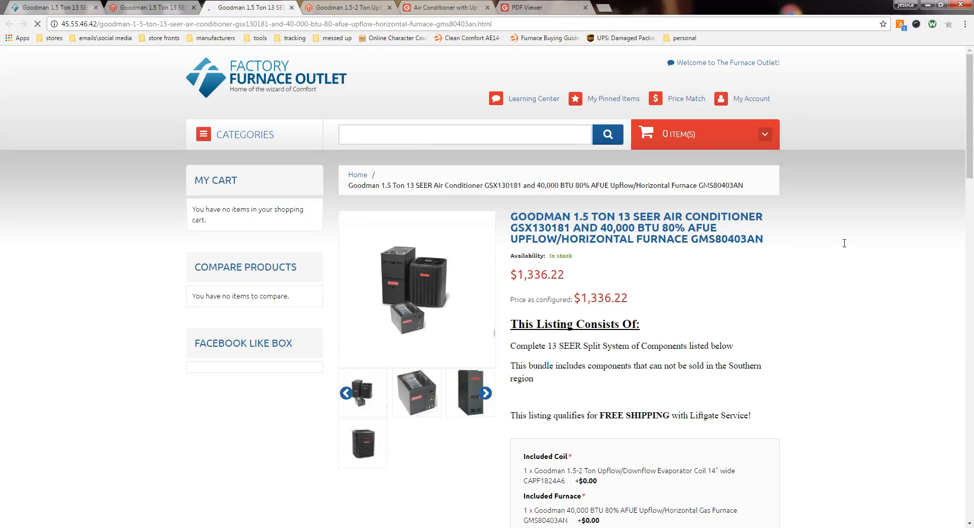
Step: Compare the new bundle's storefront page with the existing live store listing for the same Goodman system
{"action": "scroll", "coordinate": [845, 243], "scroll_direction": "down", "scroll_amount": 3}
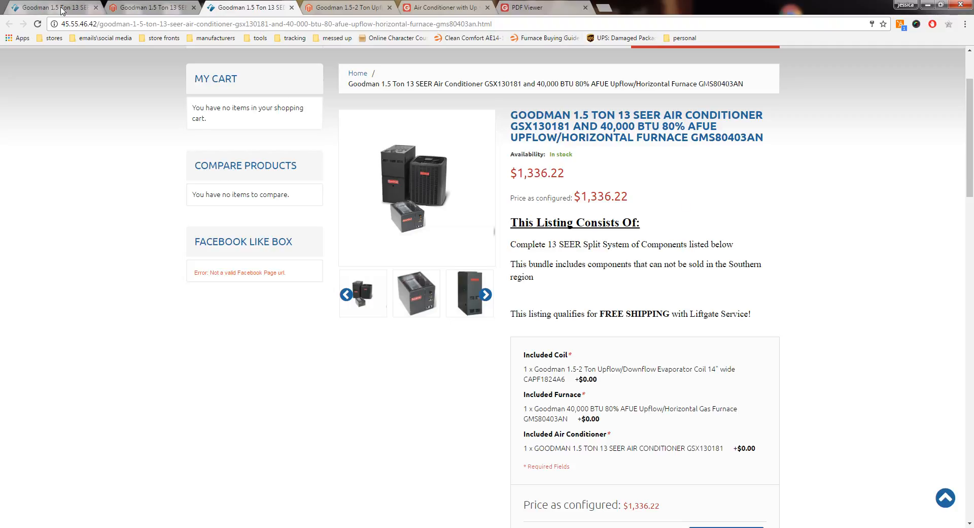
{"action": "key", "text": "ctrl+1"}
{"action": "scroll", "coordinate": [741, 369], "scroll_direction": "down", "scroll_amount": 2}
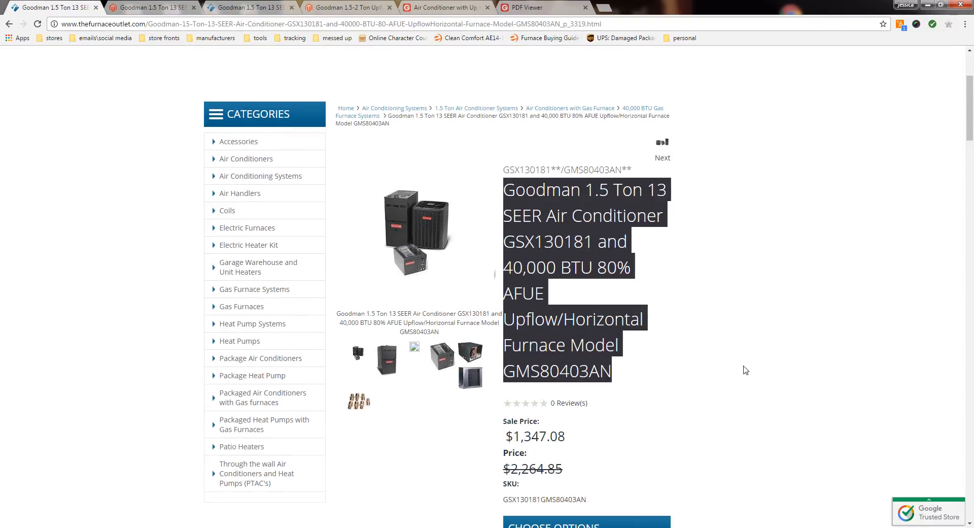
{"action": "left_click", "coordinate": [114, 9]}
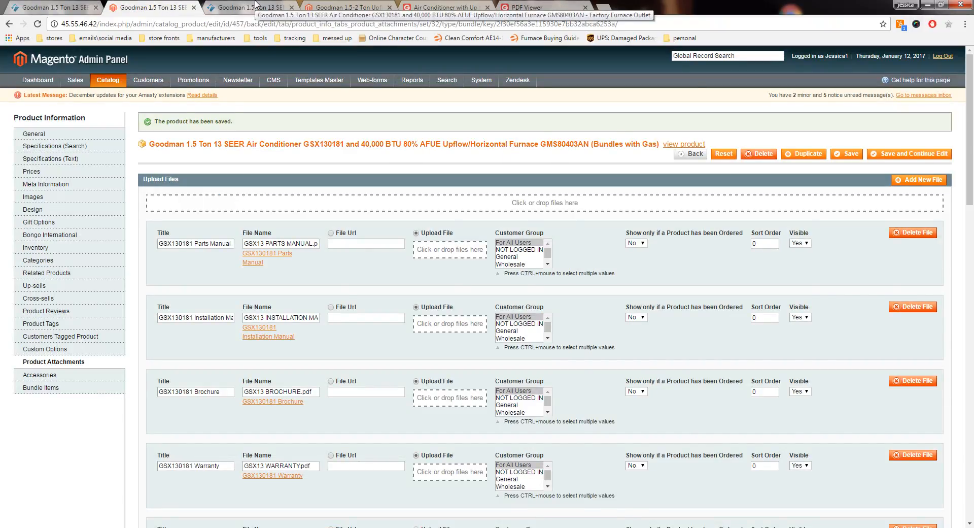
{"action": "left_click", "coordinate": [256, 6]}
Step: Review the storefront page's included components and the full product description for the air conditioner, furnace and coil
{"action": "scroll", "coordinate": [83, 283], "scroll_direction": "down", "scroll_amount": 1}
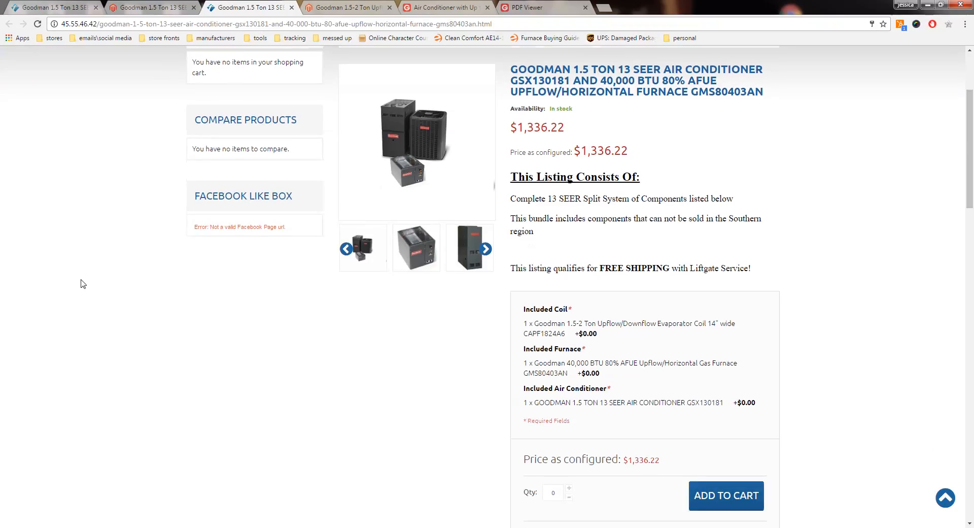
{"action": "scroll", "coordinate": [388, 361], "scroll_direction": "down", "scroll_amount": 1}
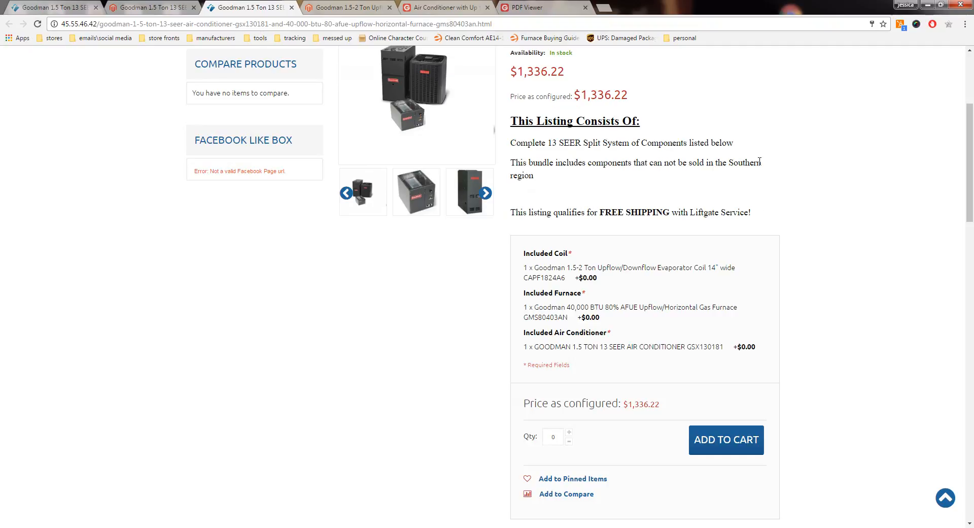
{"action": "scroll", "coordinate": [433, 334], "scroll_direction": "down", "scroll_amount": 5}
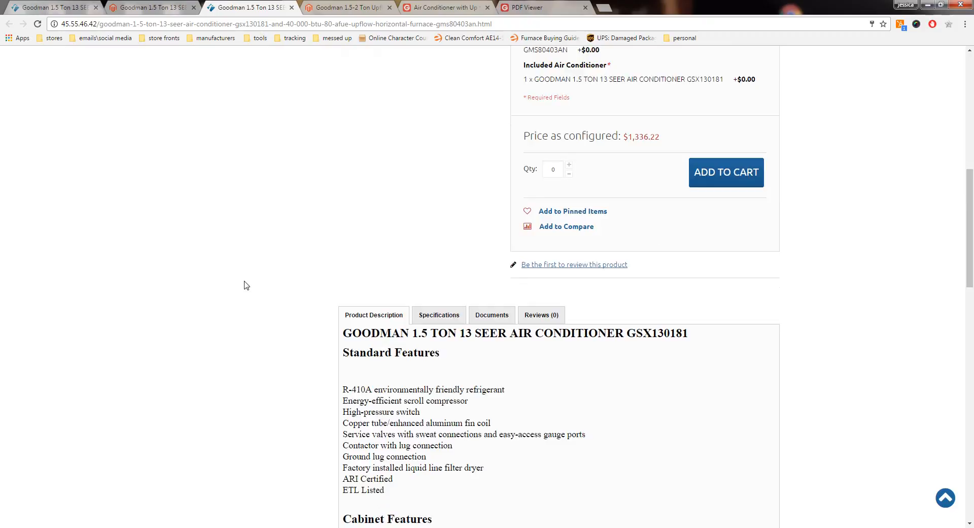
{"action": "scroll", "coordinate": [249, 274], "scroll_direction": "down", "scroll_amount": 4}
{"action": "scroll", "coordinate": [304, 156], "scroll_direction": "down", "scroll_amount": 1}
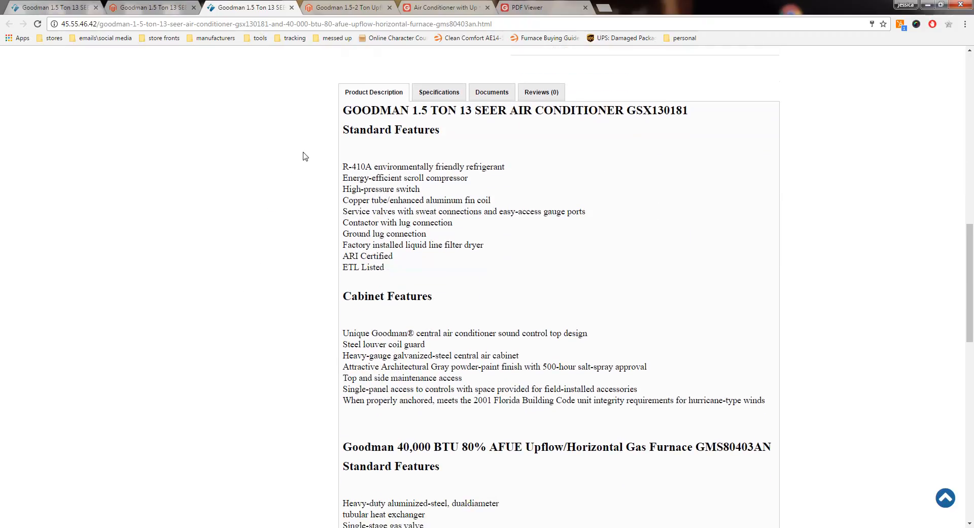
{"action": "scroll", "coordinate": [304, 156], "scroll_direction": "down", "scroll_amount": 3}
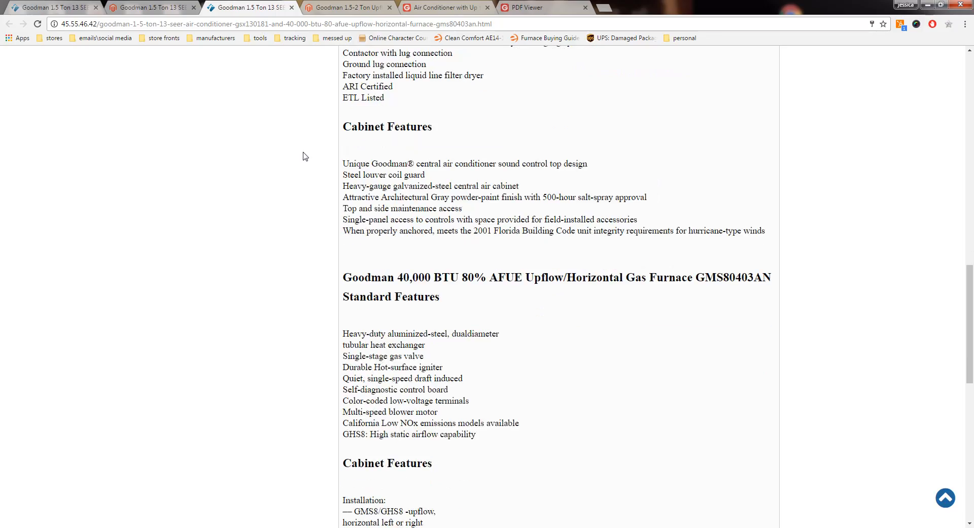
{"action": "scroll", "coordinate": [305, 156], "scroll_direction": "down", "scroll_amount": 4}
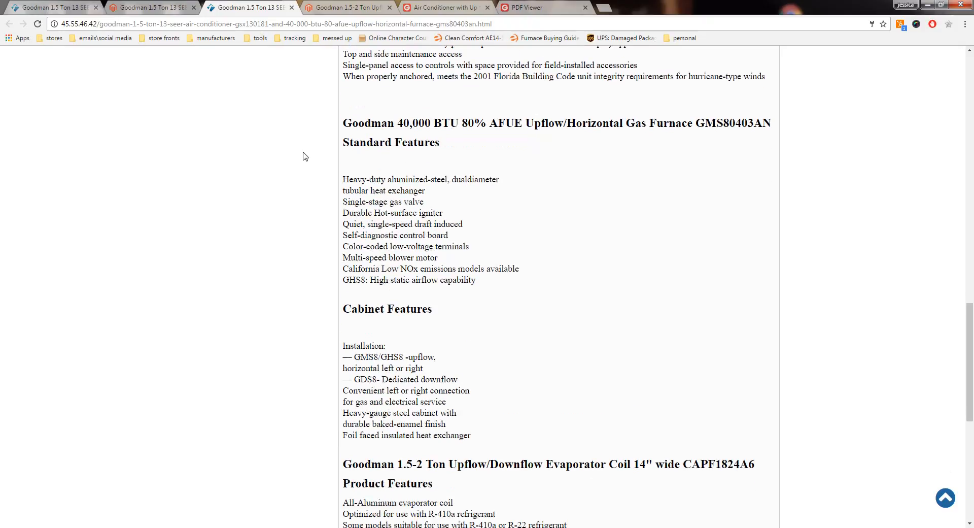
{"action": "scroll", "coordinate": [305, 156], "scroll_direction": "down", "scroll_amount": 4}
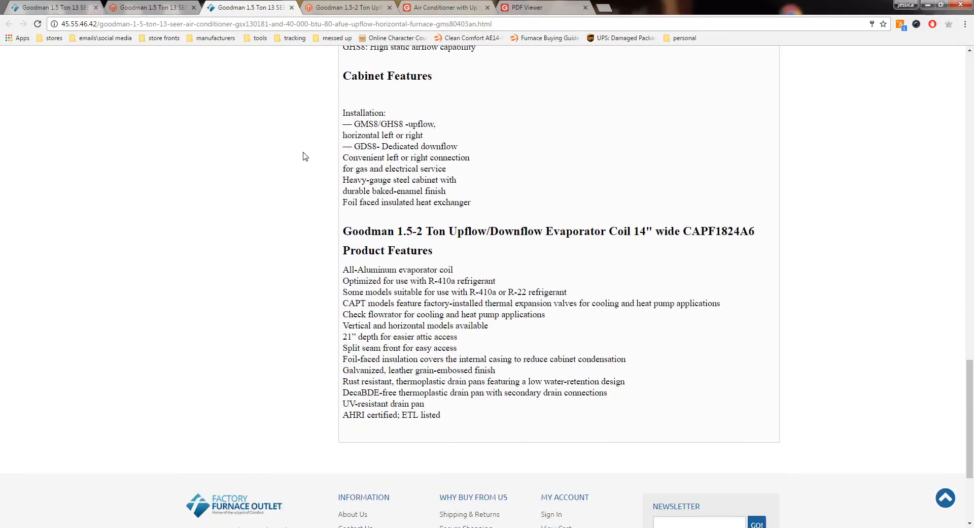
{"action": "scroll", "coordinate": [304, 156], "scroll_direction": "up", "scroll_amount": 2}
{"action": "scroll", "coordinate": [305, 156], "scroll_direction": "up", "scroll_amount": 12}
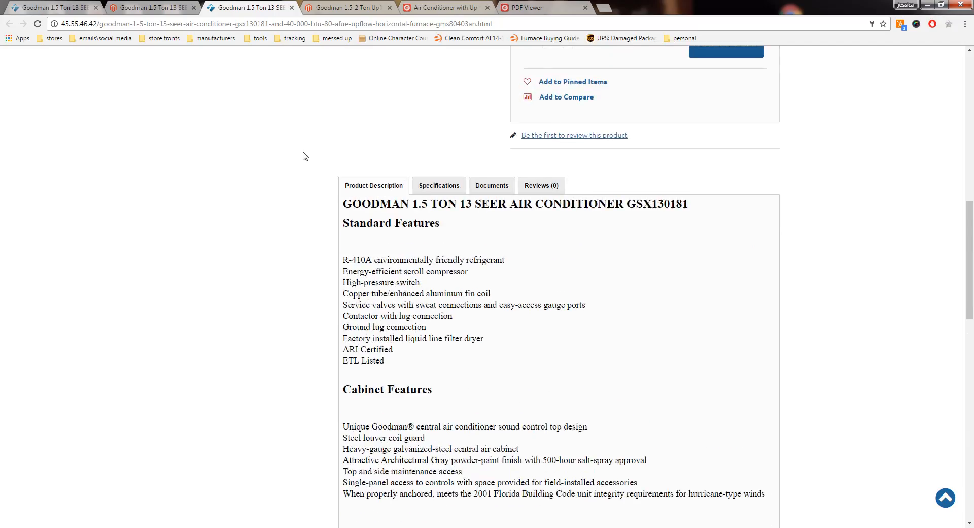
Step: Check the storefront specifications by expanding and collapsing the coil, furnace and air conditioner sections
{"action": "left_click", "coordinate": [439, 228]}
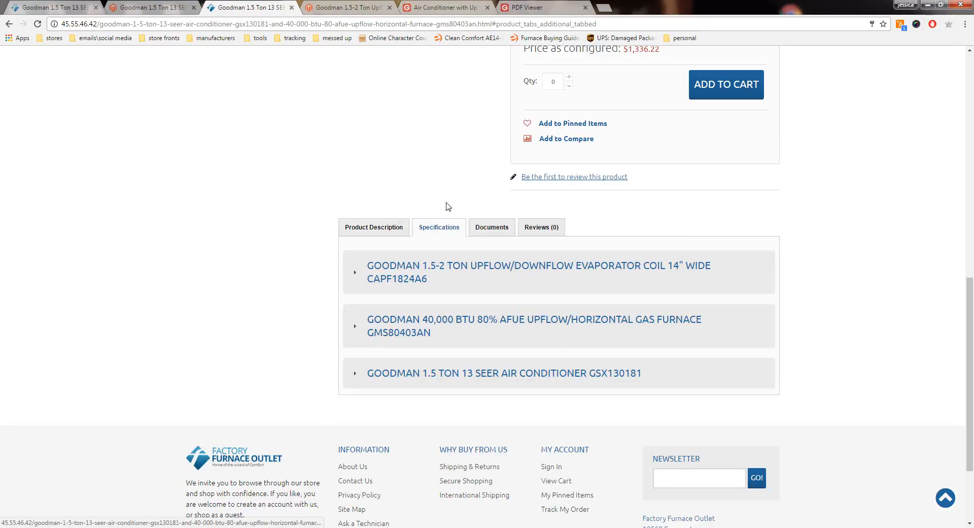
{"action": "left_click", "coordinate": [420, 266]}
{"action": "left_click", "coordinate": [421, 266]}
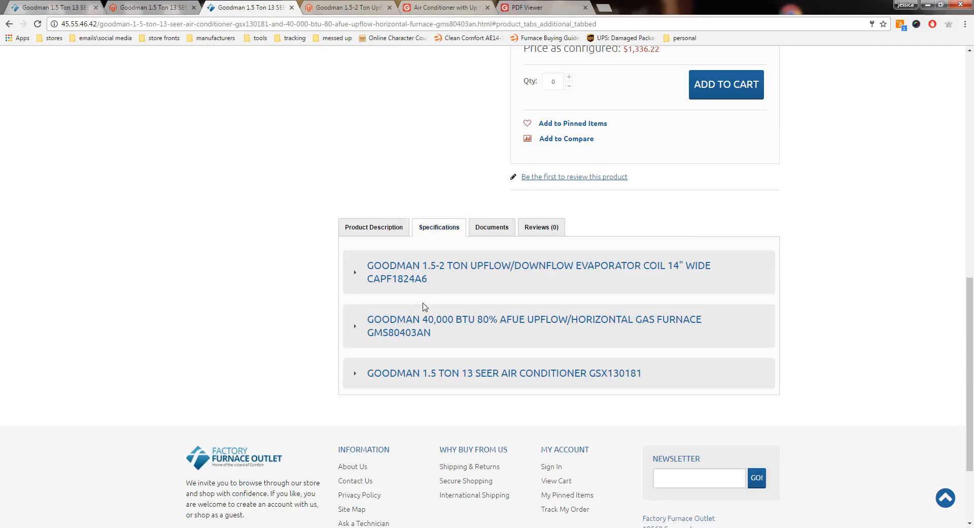
{"action": "left_click", "coordinate": [431, 325]}
{"action": "left_click", "coordinate": [432, 324]}
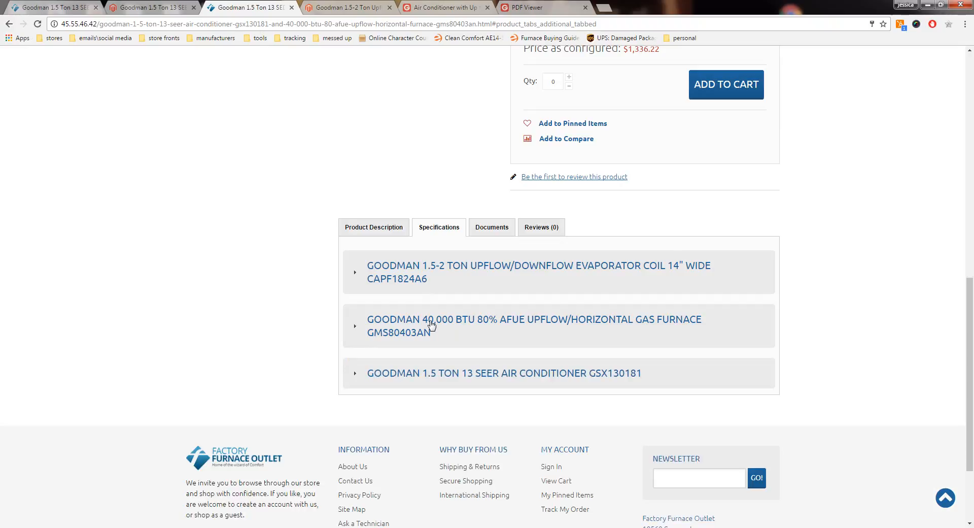
{"action": "left_click", "coordinate": [447, 372]}
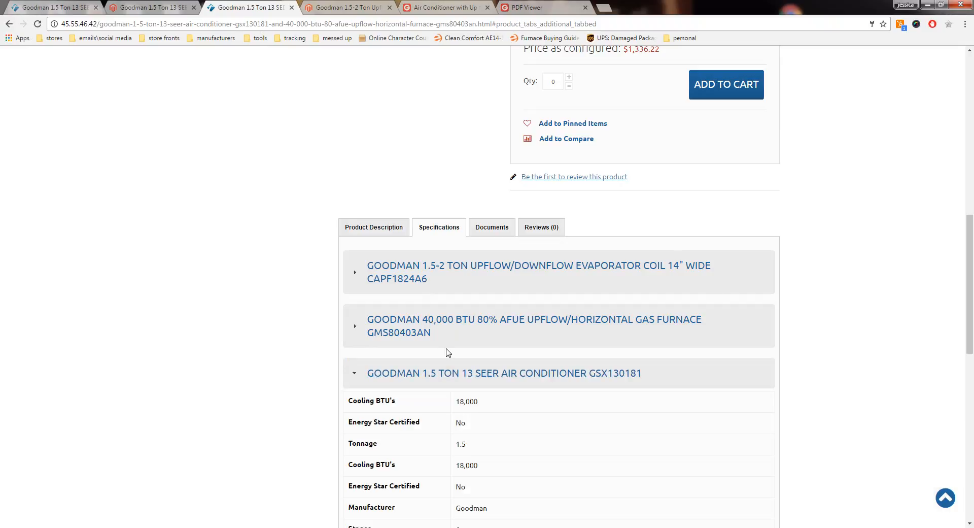
{"action": "left_click", "coordinate": [463, 373]}
Step: Check the storefront page's list of attached documents, then recheck the bundle items and price
{"action": "left_click", "coordinate": [491, 230]}
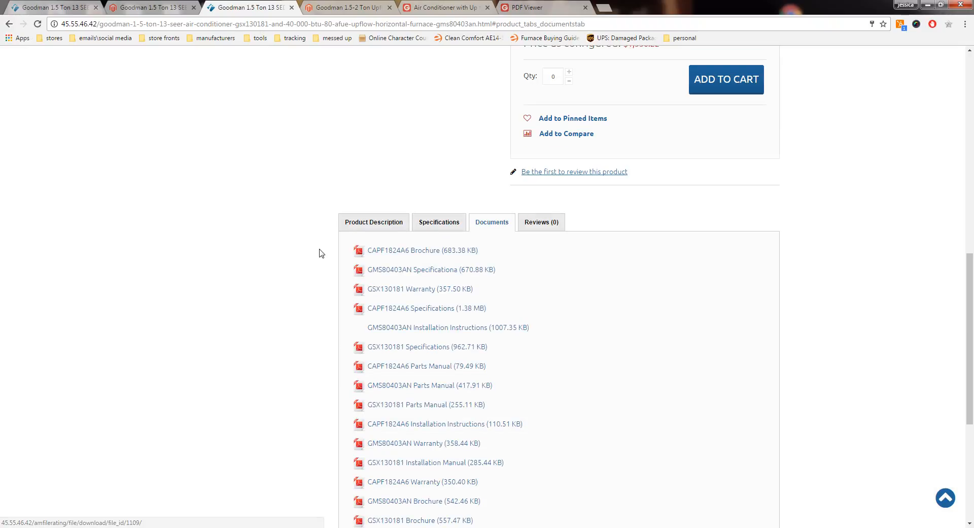
{"action": "scroll", "coordinate": [320, 252], "scroll_direction": "down", "scroll_amount": 2}
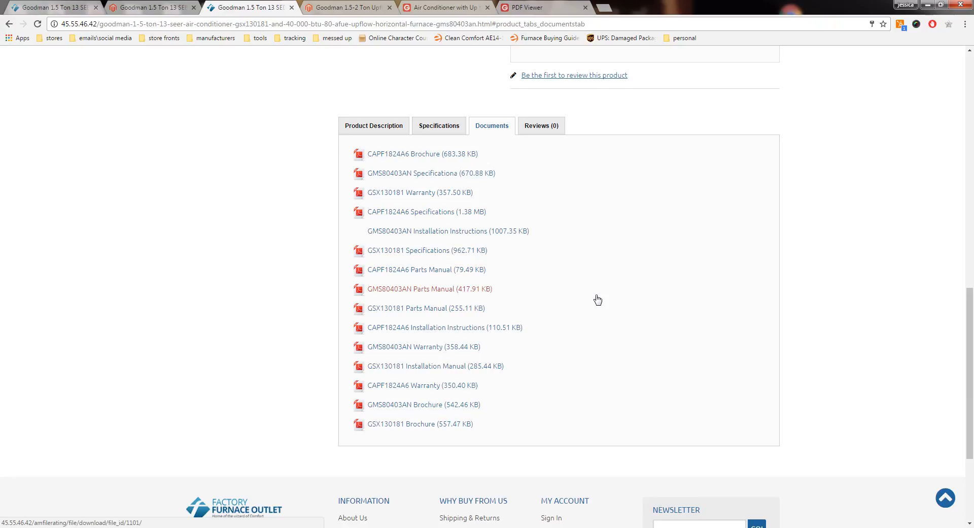
{"action": "scroll", "coordinate": [597, 300], "scroll_direction": "up", "scroll_amount": 5}
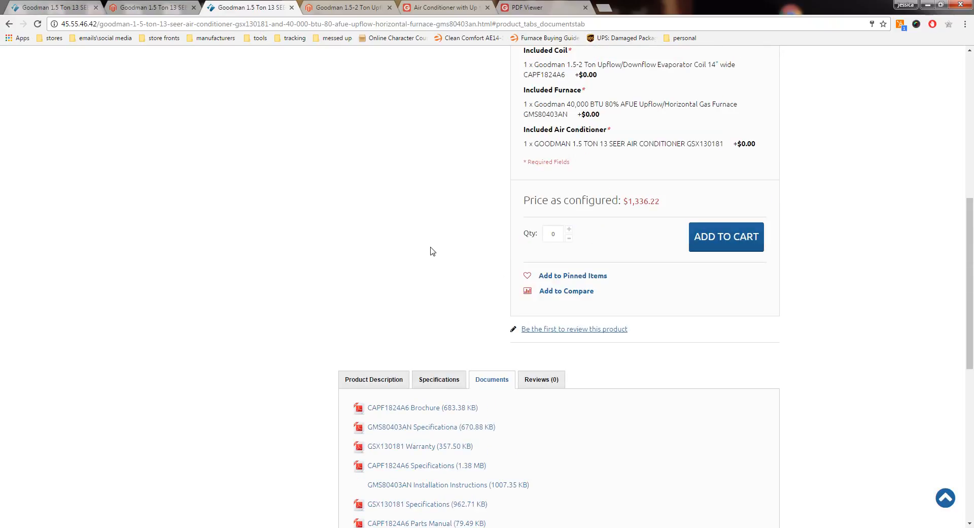
{"action": "scroll", "coordinate": [432, 251], "scroll_direction": "up", "scroll_amount": 2}
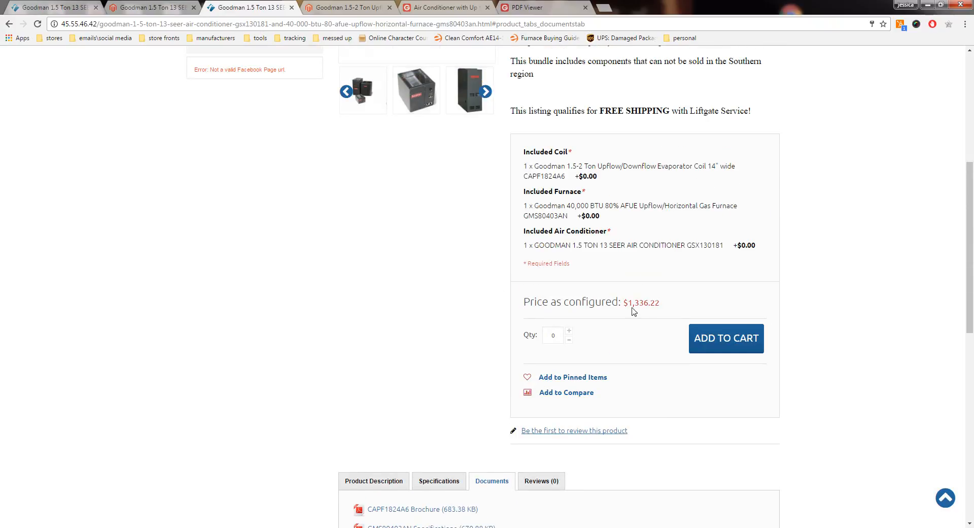
{"action": "scroll", "coordinate": [517, 299], "scroll_direction": "up", "scroll_amount": 2}
{"action": "scroll", "coordinate": [517, 300], "scroll_direction": "up", "scroll_amount": 2}
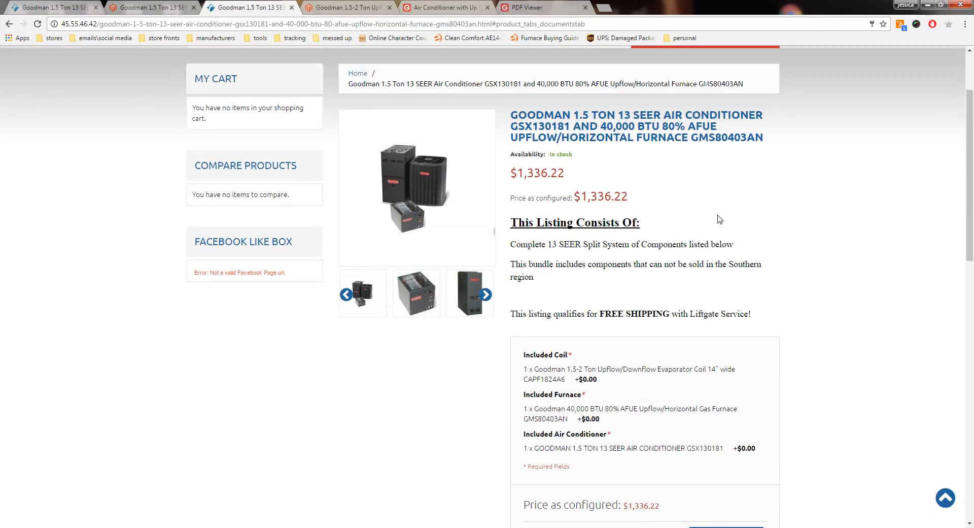
{"action": "scroll", "coordinate": [713, 219], "scroll_direction": "up", "scroll_amount": 1}
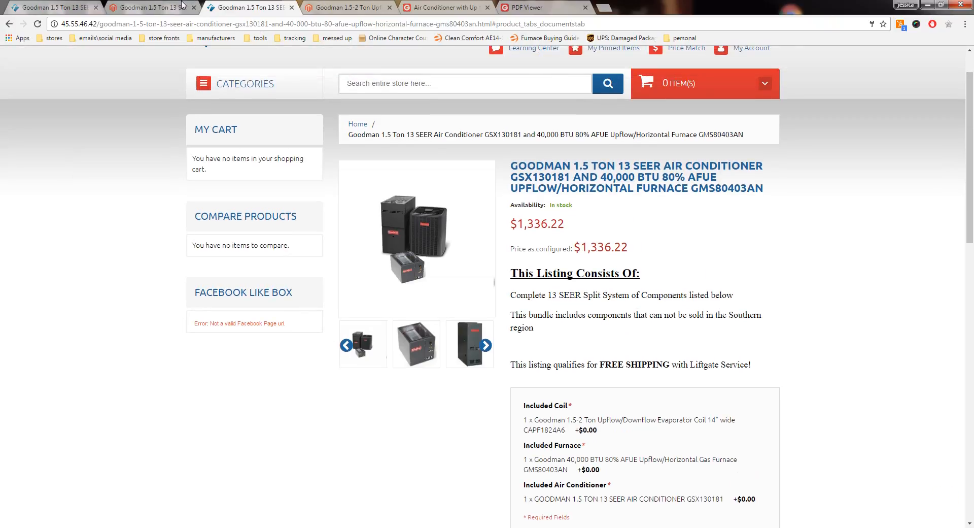
Step: On the existing live store, open the 40,000 BTU gas furnace category for 1.5 Ton Air Conditioners with Gas Furnace
{"action": "left_click", "coordinate": [165, 6]}
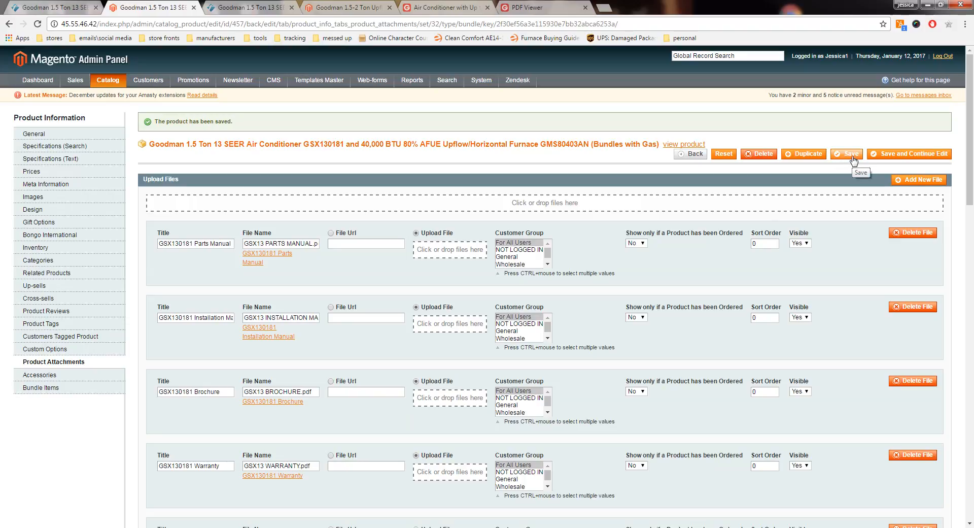
{"action": "left_click", "coordinate": [59, 10]}
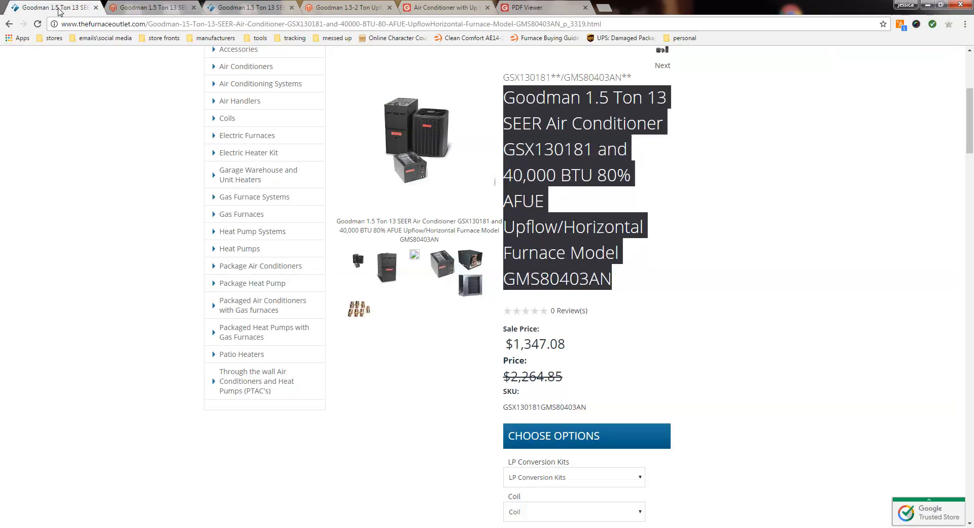
{"action": "left_click", "coordinate": [66, 279]}
{"action": "scroll", "coordinate": [66, 280], "scroll_direction": "up", "scroll_amount": 2}
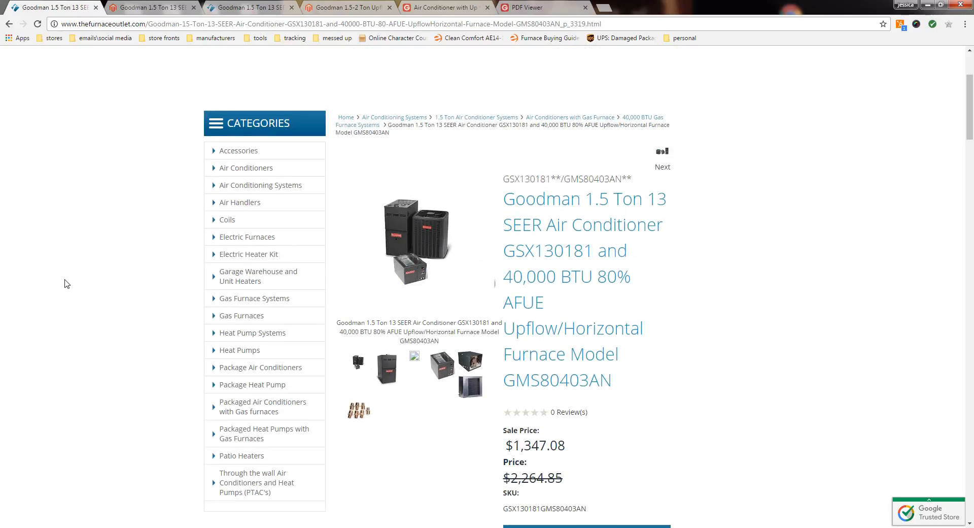
{"action": "mouse_move", "coordinate": [260, 185]}
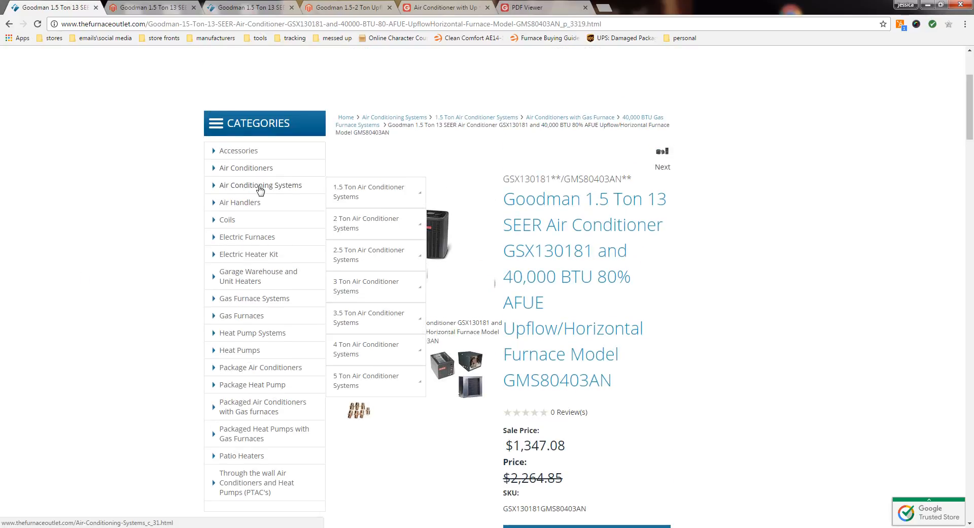
{"action": "mouse_move", "coordinate": [363, 193]}
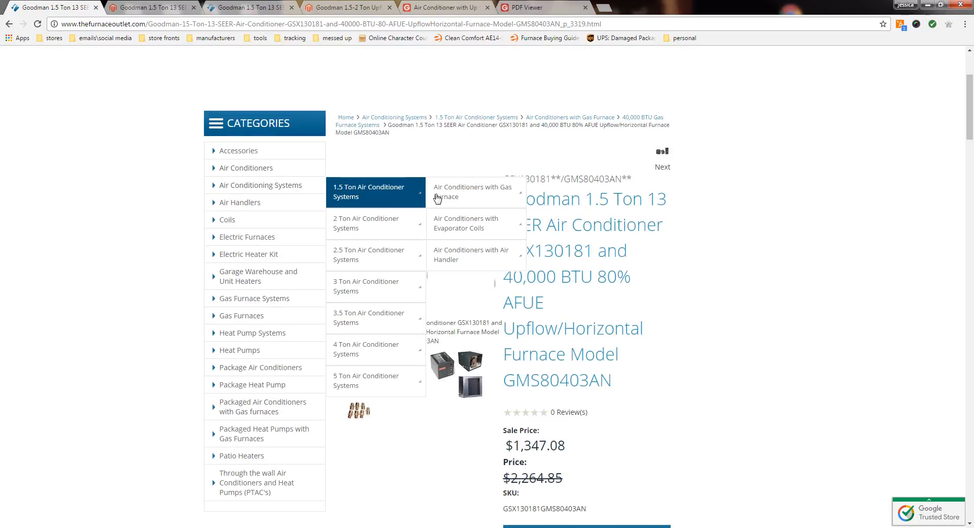
{"action": "mouse_move", "coordinate": [467, 197]}
{"action": "left_click", "coordinate": [573, 196]}
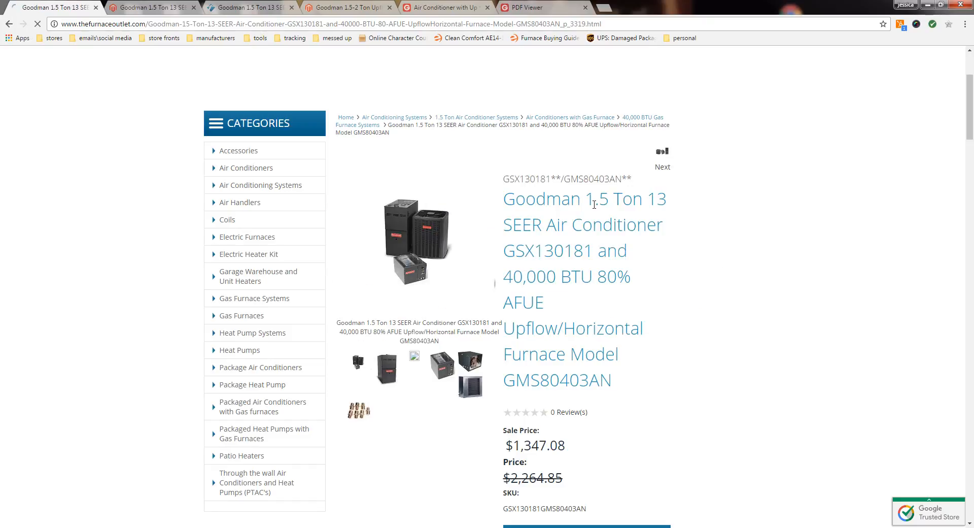
Step: Sort the 40,000 BTU Gas Furnace Systems by Price: Low to High and look through the listed systems
{"action": "scroll", "coordinate": [662, 302], "scroll_direction": "down", "scroll_amount": 4}
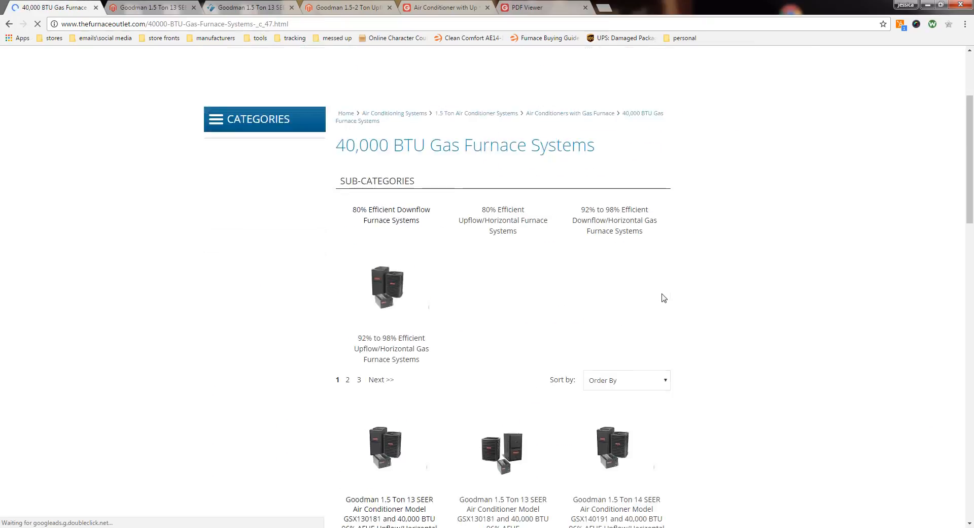
{"action": "left_click", "coordinate": [654, 304]}
{"action": "left_click", "coordinate": [640, 328]}
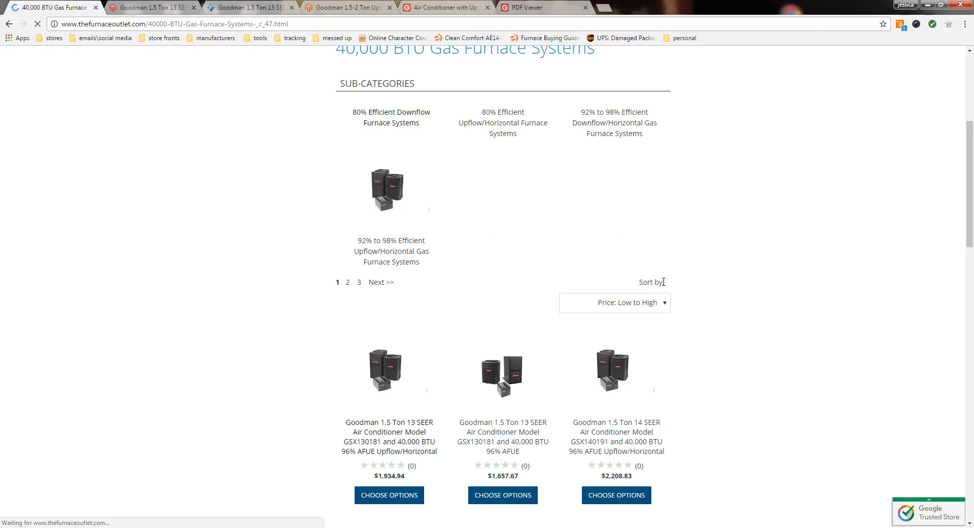
{"action": "scroll", "coordinate": [670, 289], "scroll_direction": "down", "scroll_amount": 8}
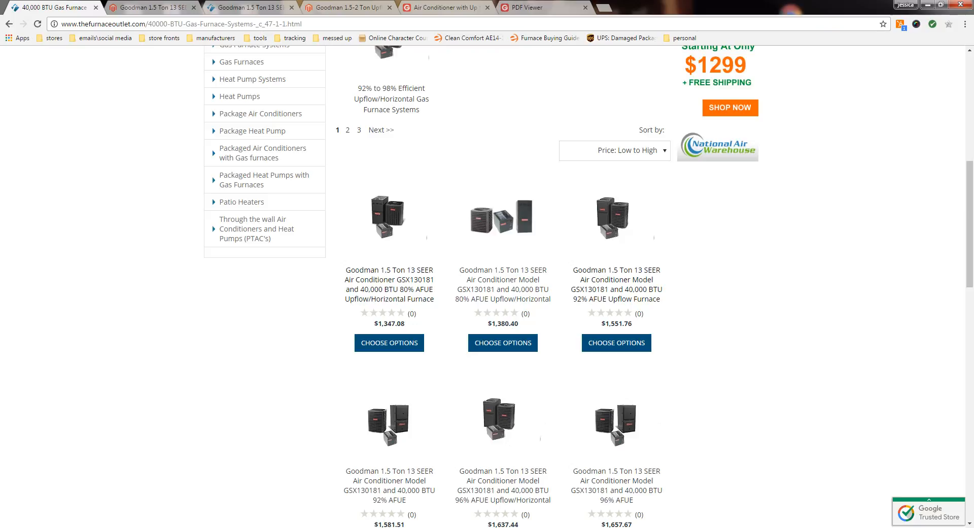
{"action": "scroll", "coordinate": [488, 292], "scroll_direction": "down", "scroll_amount": 10}
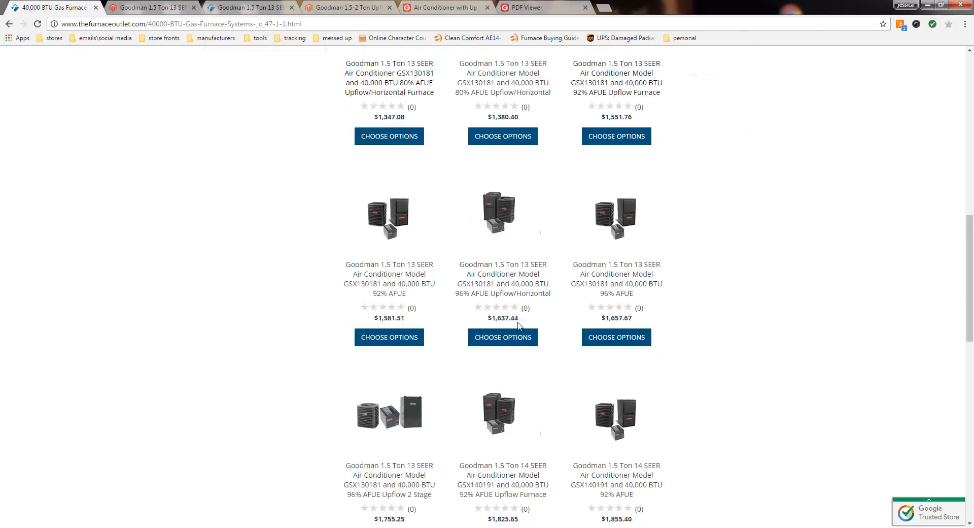
{"action": "scroll", "coordinate": [488, 291], "scroll_direction": "up", "scroll_amount": 5}
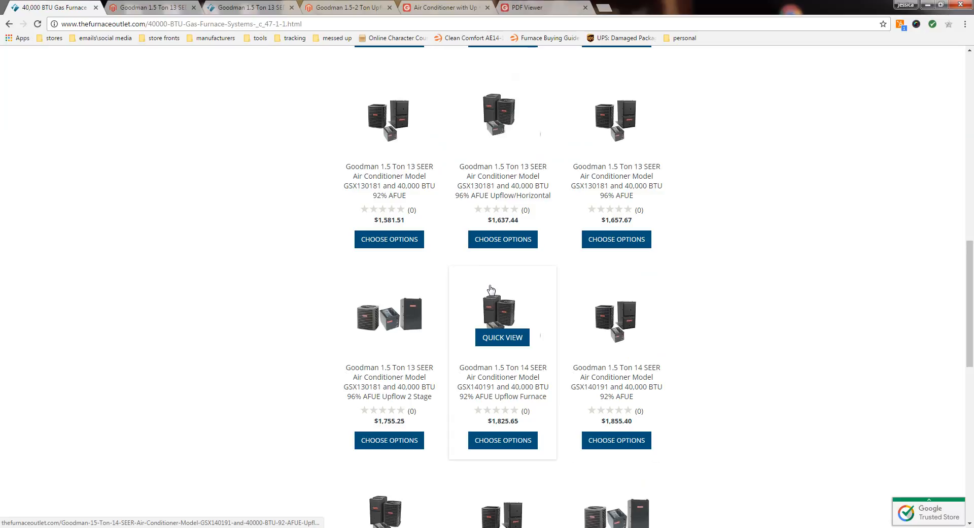
{"action": "scroll", "coordinate": [495, 254], "scroll_direction": "up", "scroll_amount": 2}
{"action": "scroll", "coordinate": [498, 231], "scroll_direction": "up", "scroll_amount": 2}
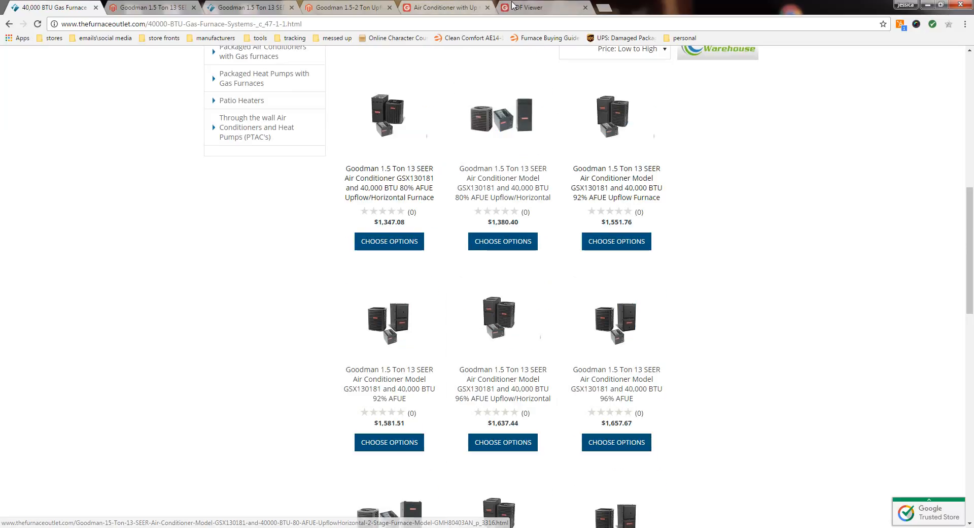
Step: Examine the GSX130181 coil and furnace combinations in the AHRI ratings table of the specification PDF
{"action": "left_click", "coordinate": [543, 7]}
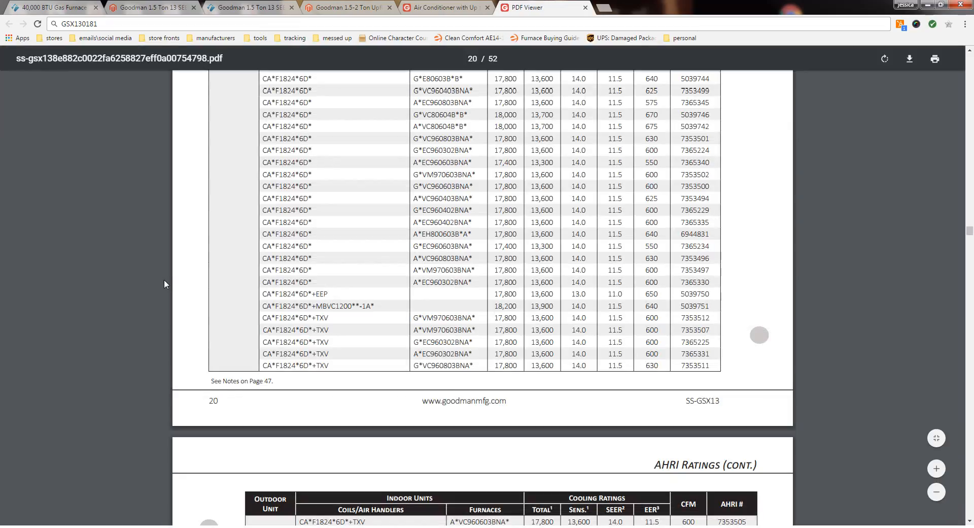
{"action": "scroll", "coordinate": [182, 289], "scroll_direction": "up", "scroll_amount": 3}
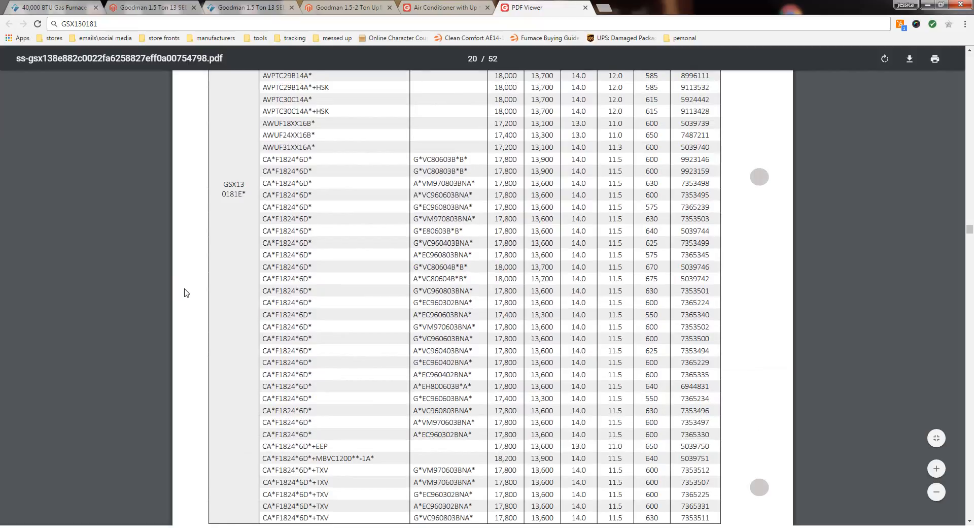
{"action": "scroll", "coordinate": [186, 293], "scroll_direction": "down", "scroll_amount": 1}
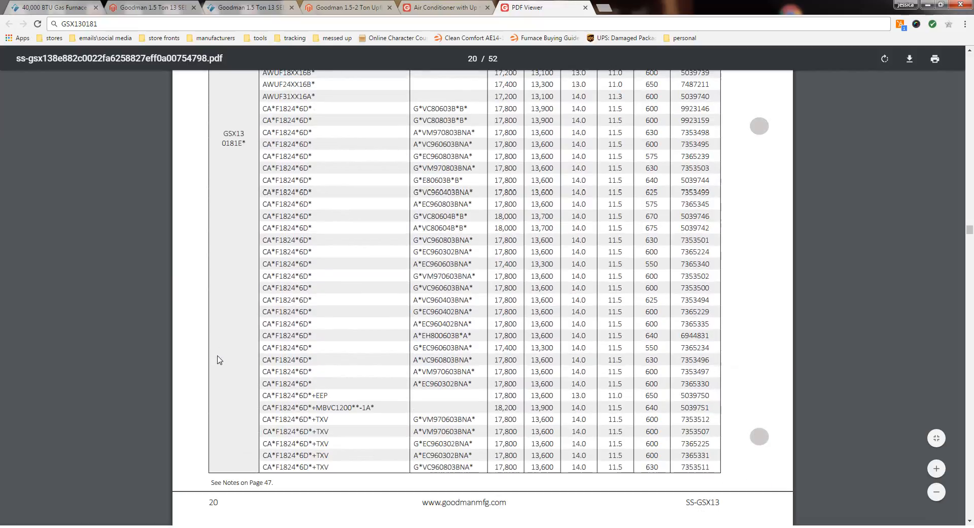